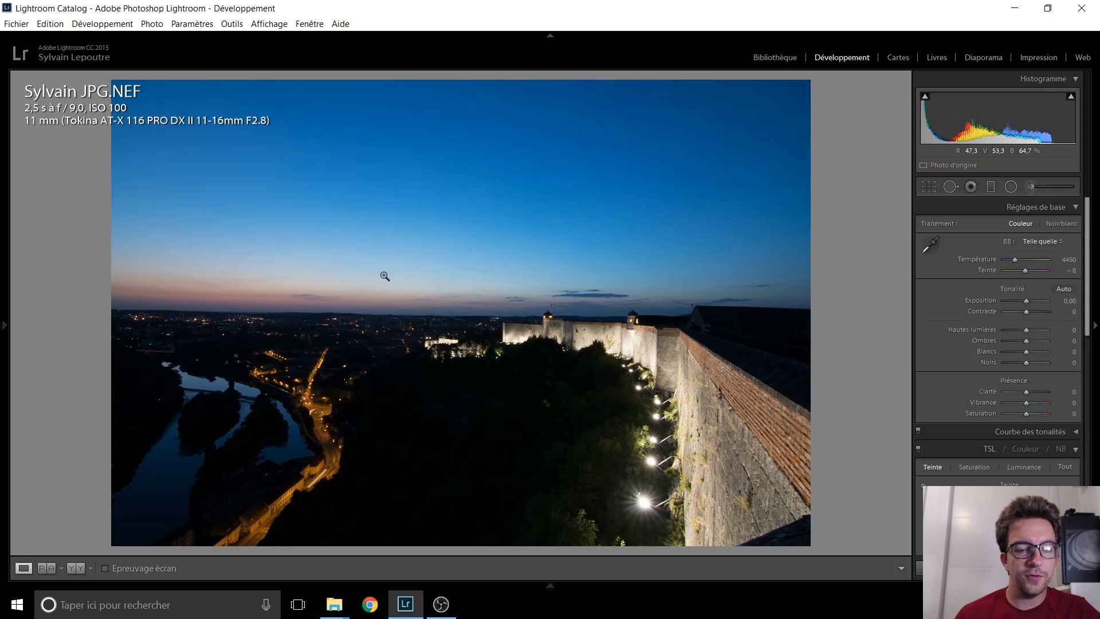
Browse through the submitted photos in the Develop module up to the Horseshoe Bend RAW photo
key("Right")
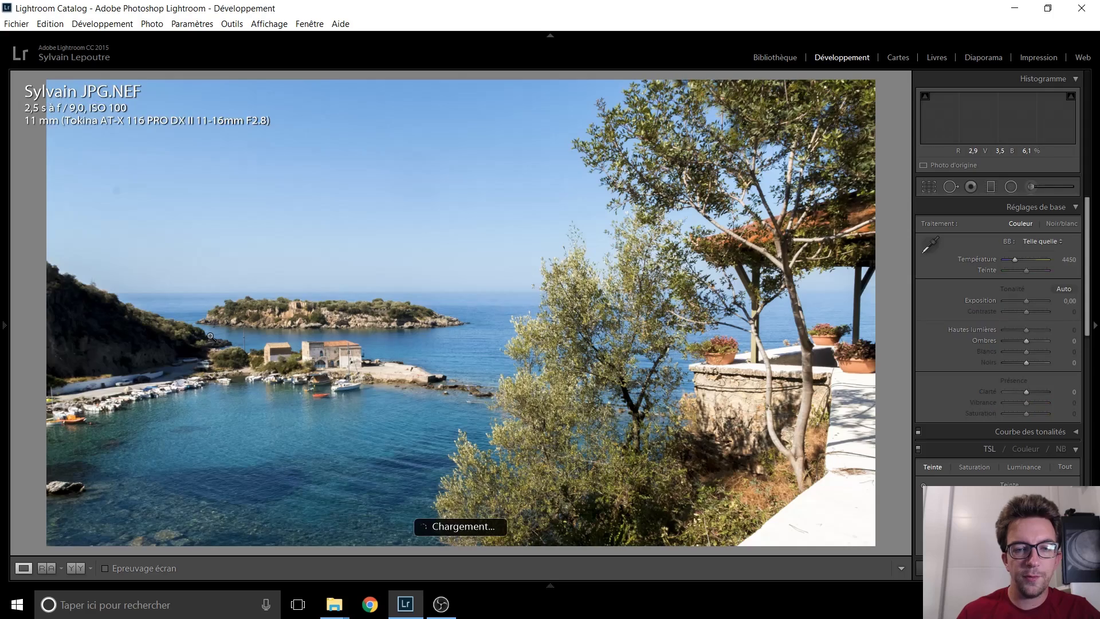
key("Right")
key("Right")
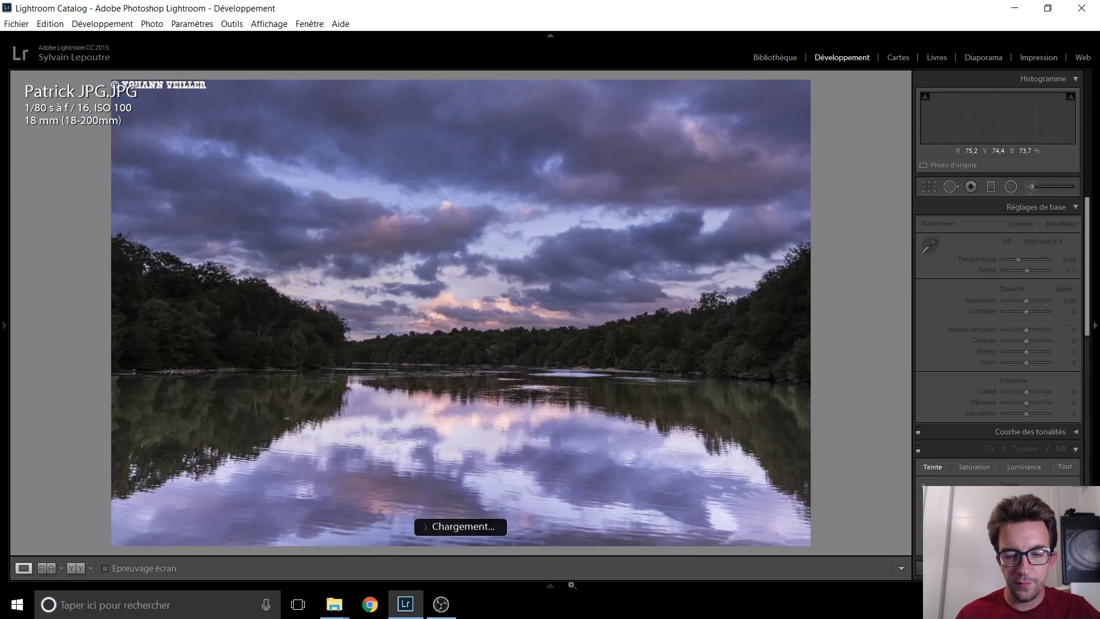
key("Right")
key("Right")
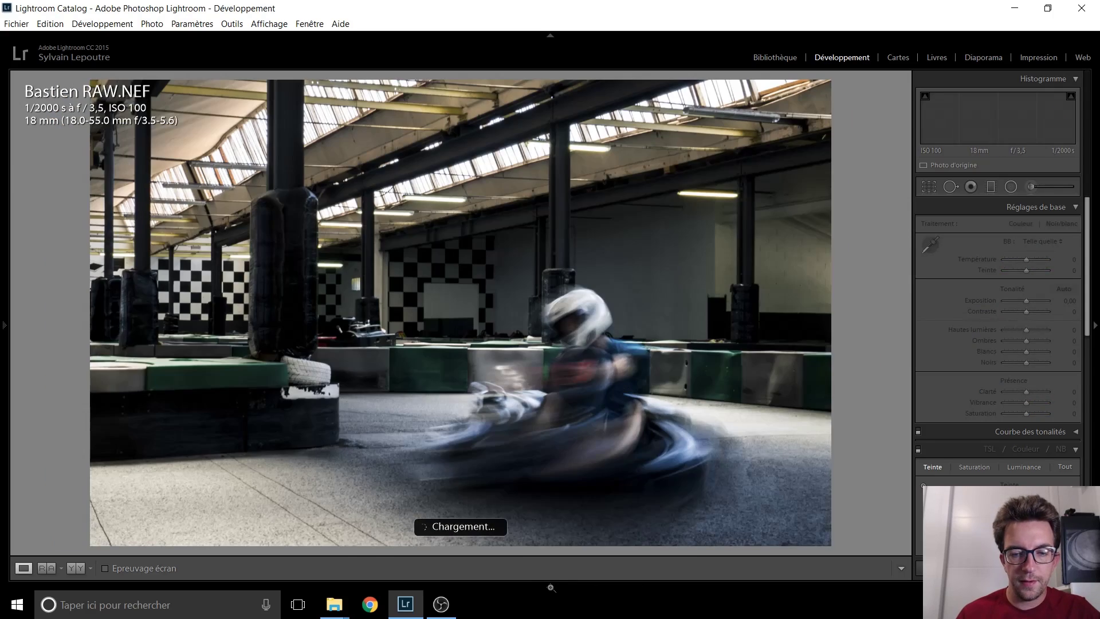
key("Right")
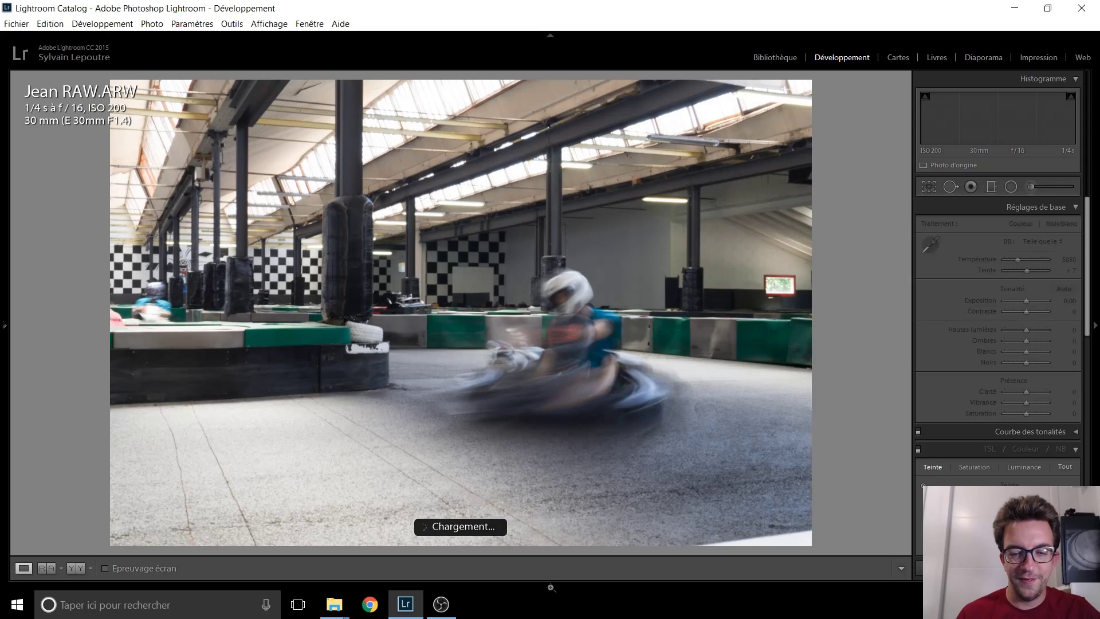
key("Right")
key("Right")
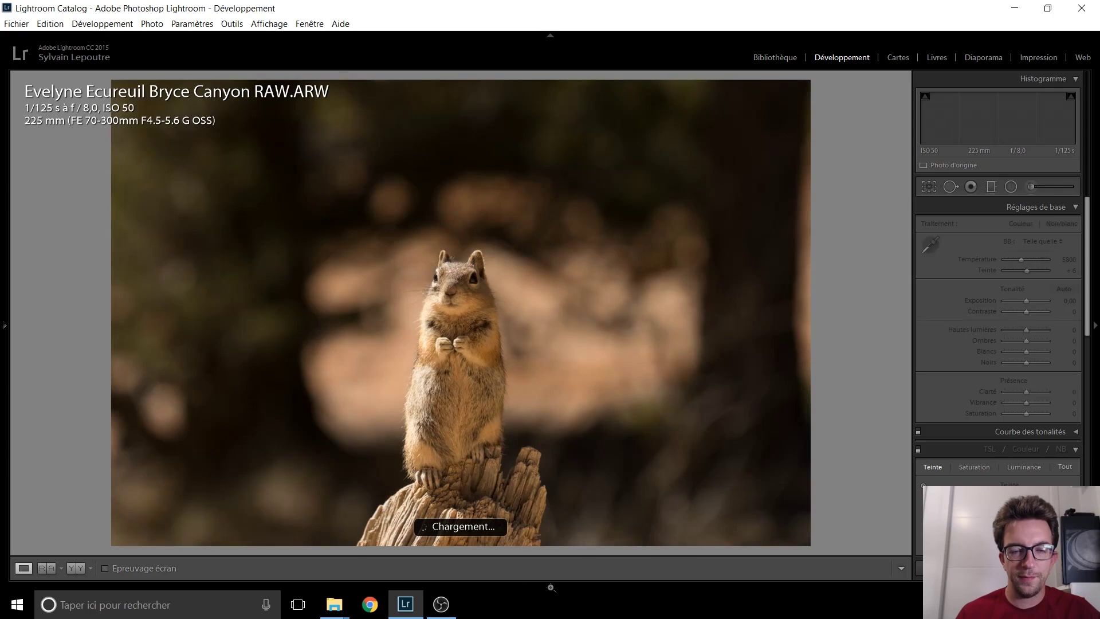
key("Right")
key("Right")
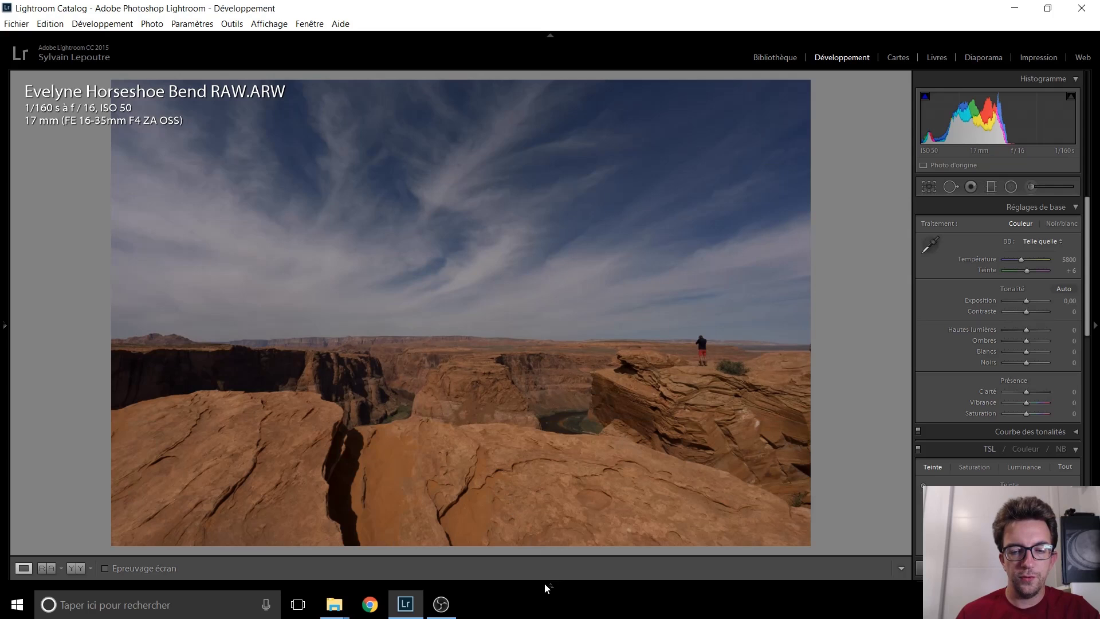
left_click(548, 587)
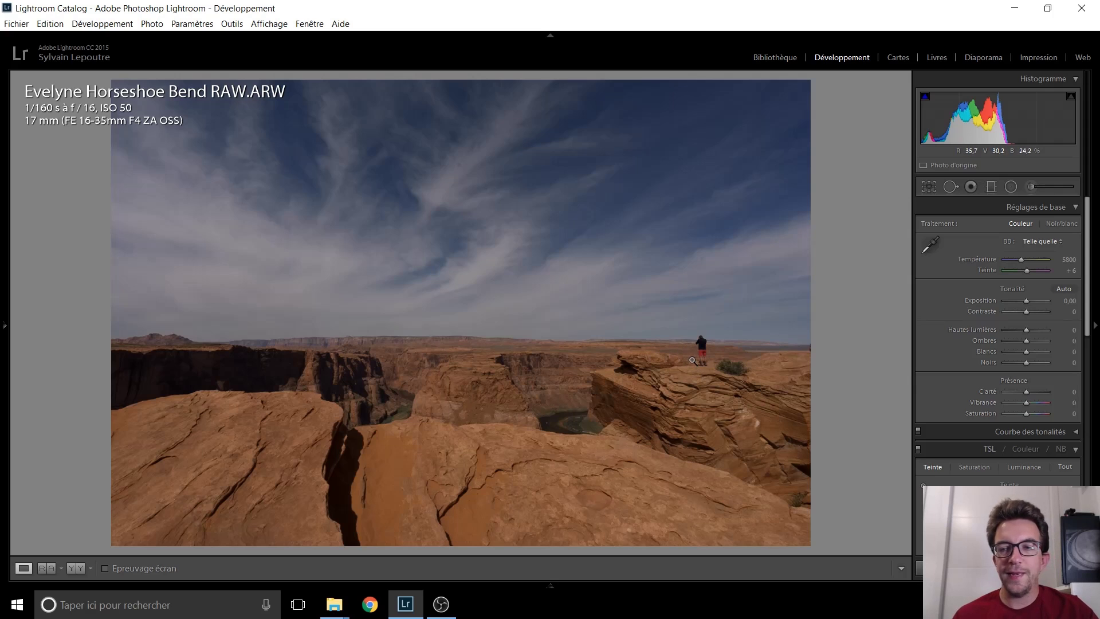
Brighten the Horseshoe Bend photo by setting its exposure to +1.40
scroll(1025, 304, "up", 12)
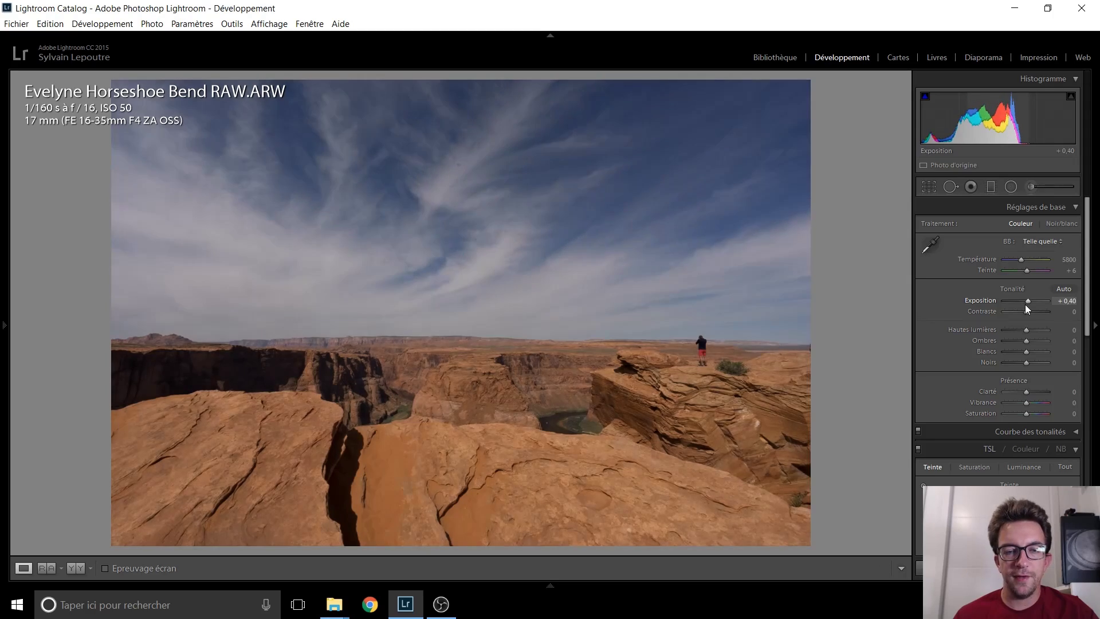
scroll(1025, 304, "up", 7)
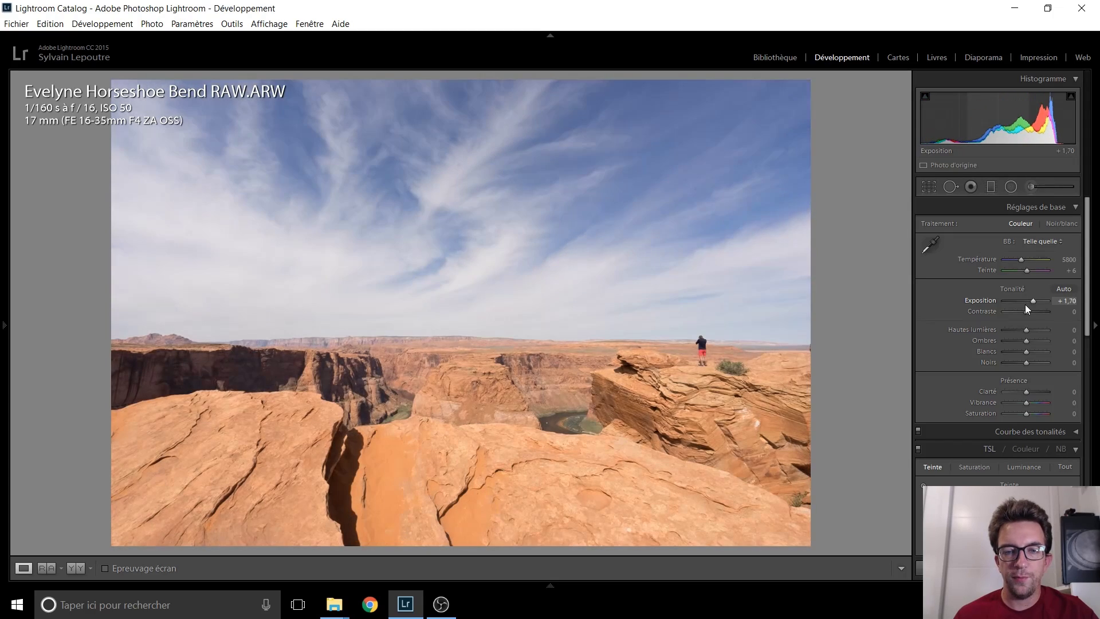
scroll(1025, 305, "down", 5)
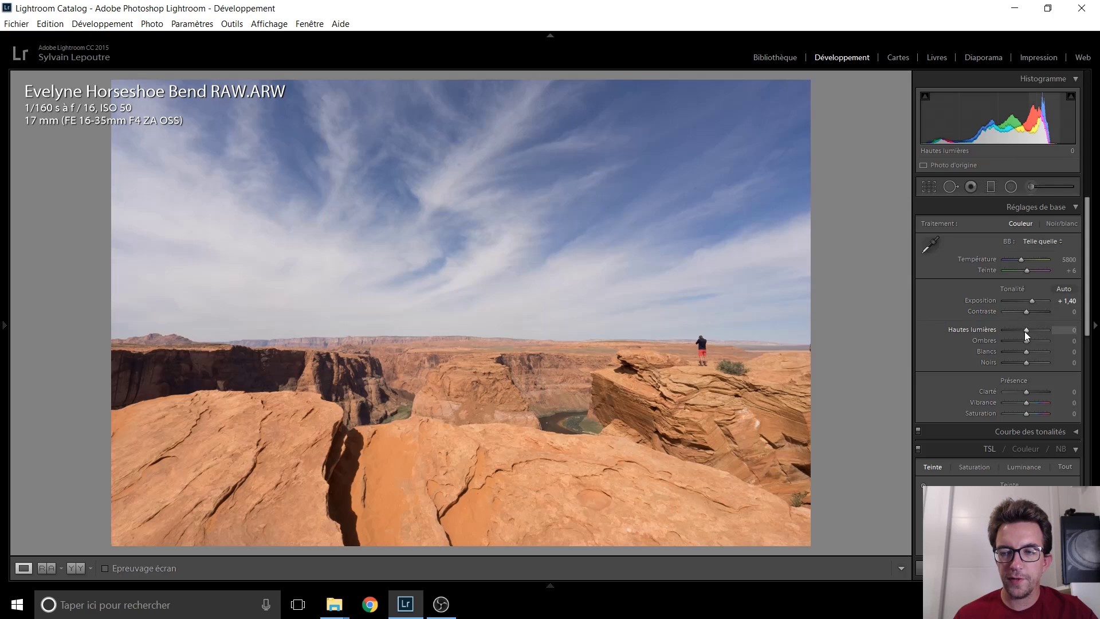
Set the photo's highlights to -34 and its whites to +55
scroll(1026, 331, "down", 10)
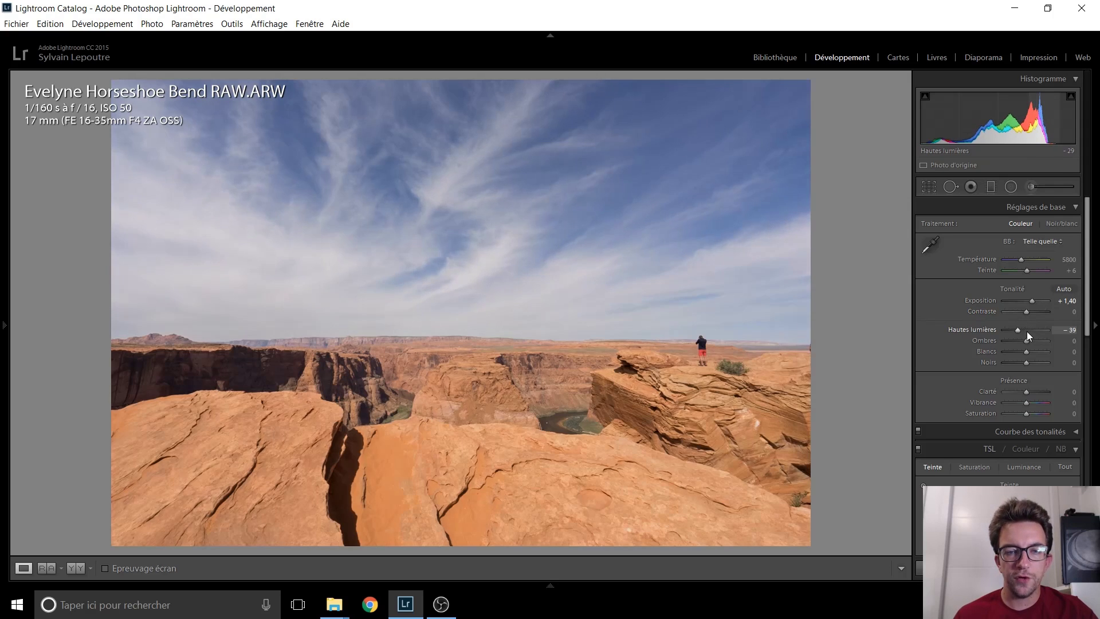
scroll(1026, 331, "up", 1)
scroll(1025, 351, "up", 10)
scroll(1025, 352, "up", 1)
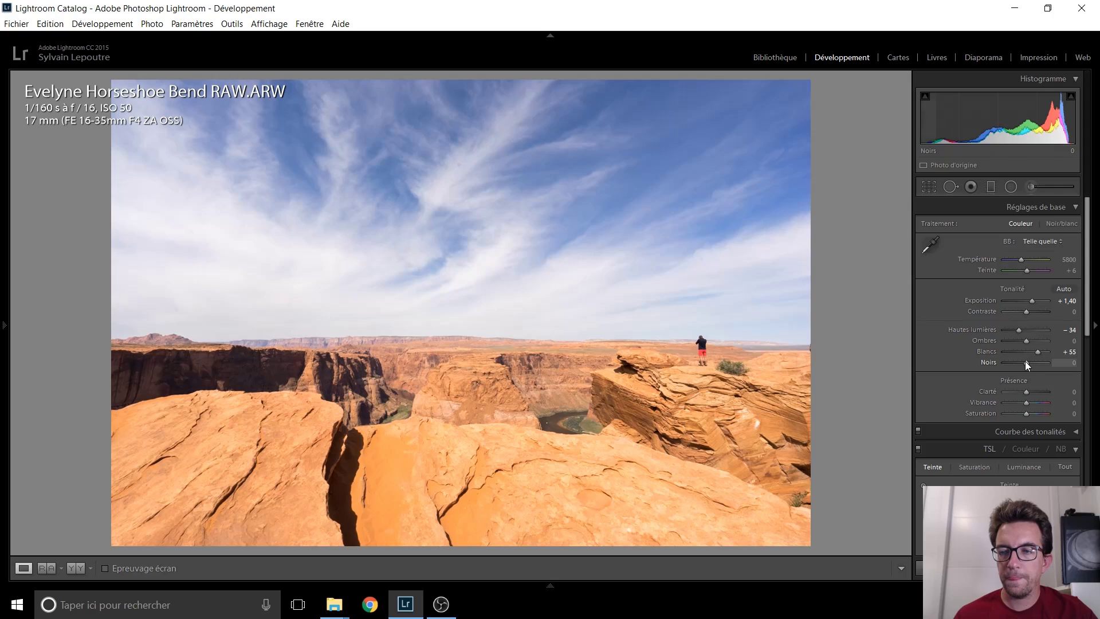
Set the photo's blacks to -20 and its shadows to +60
scroll(1025, 361, "down", 3)
scroll(1025, 361, "down", 1)
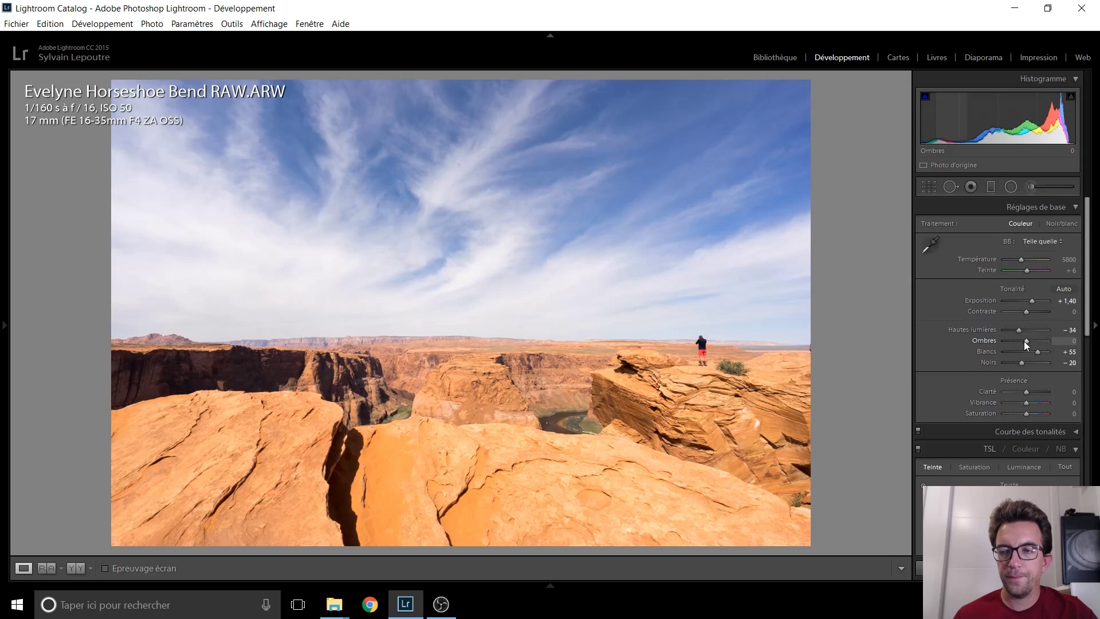
scroll(1025, 342, "up", 16)
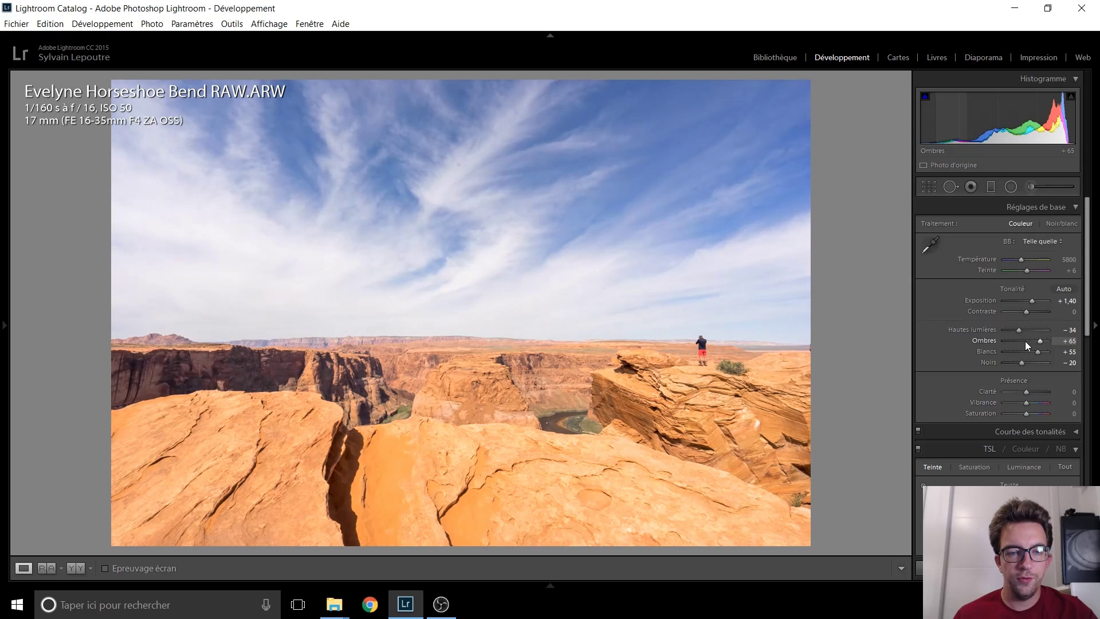
scroll(1027, 345, "down", 2)
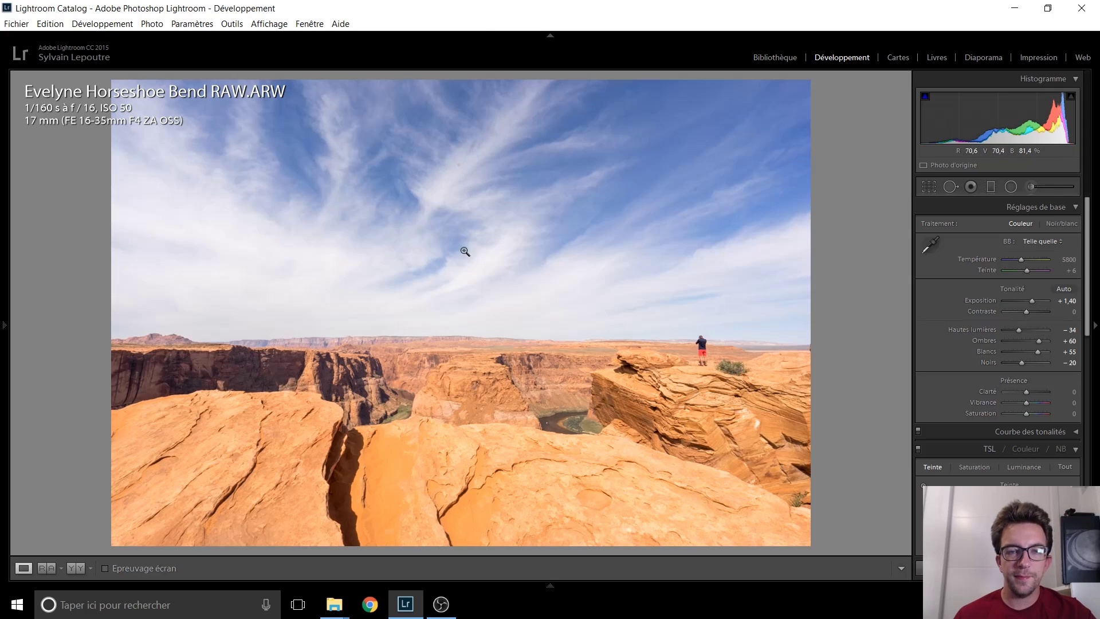
Heal the dust spot in the clouds of the upper sky using spot removal at size 69
left_click(453, 155)
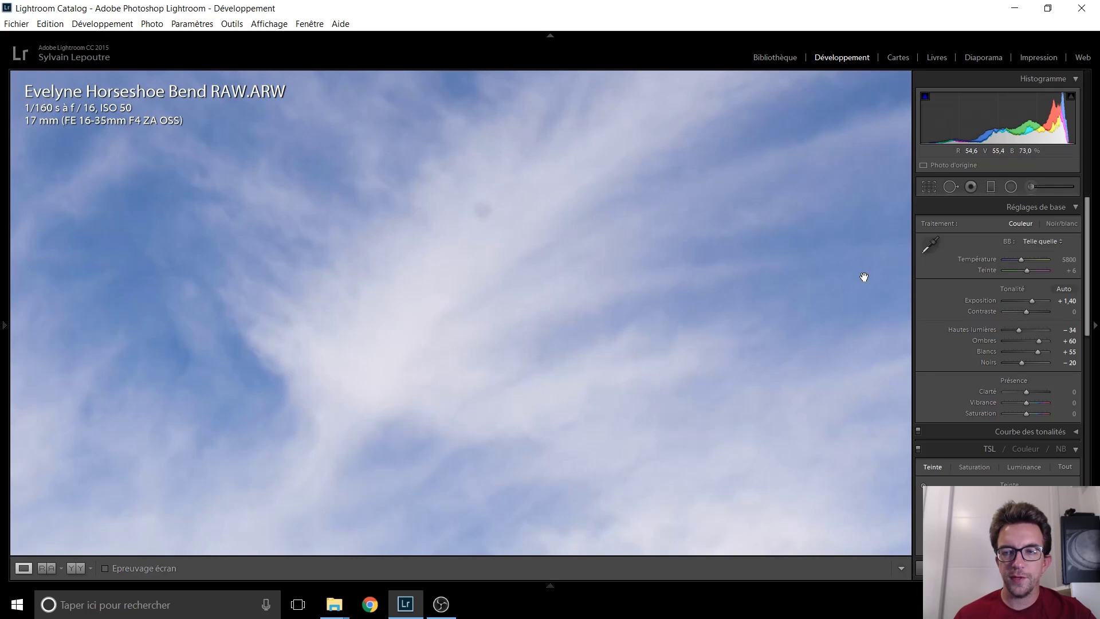
left_click(949, 187)
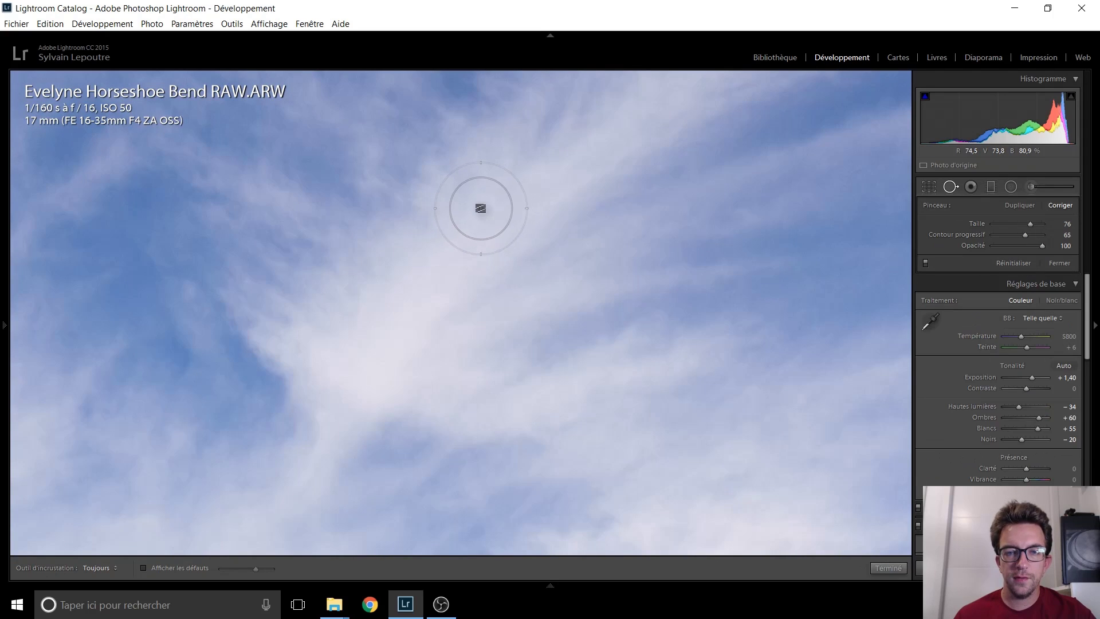
scroll(481, 210, "down", 3)
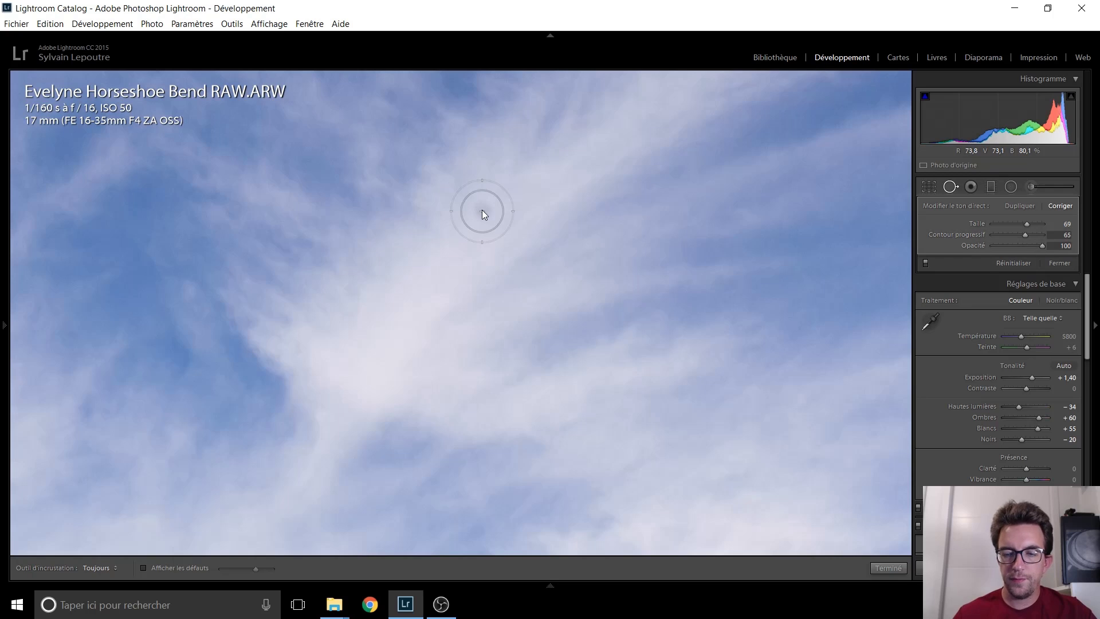
key("q")
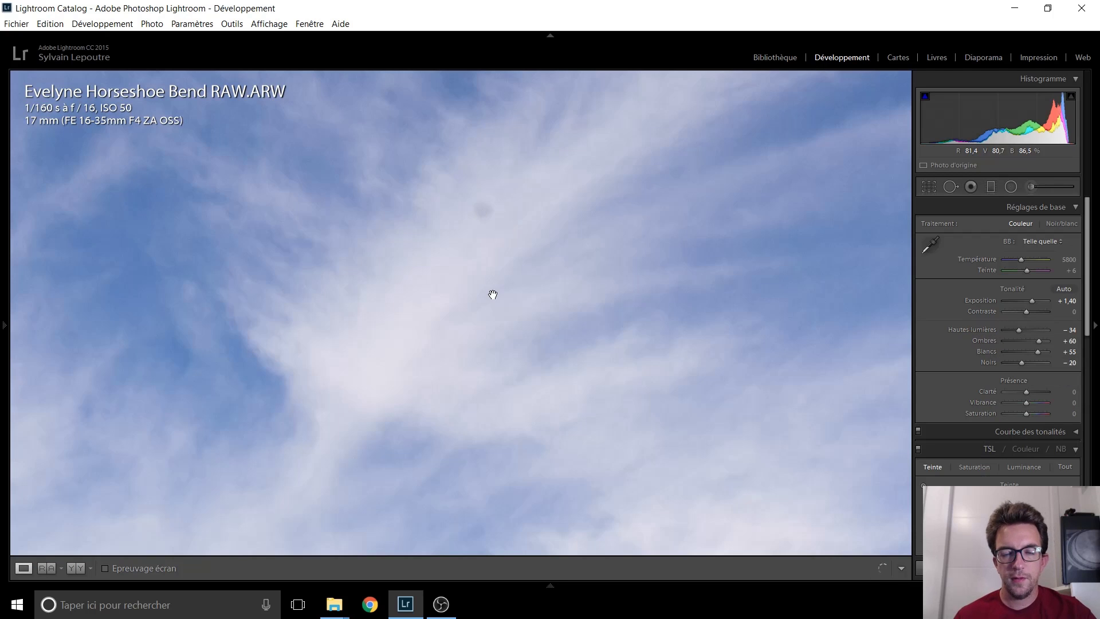
left_click(491, 295)
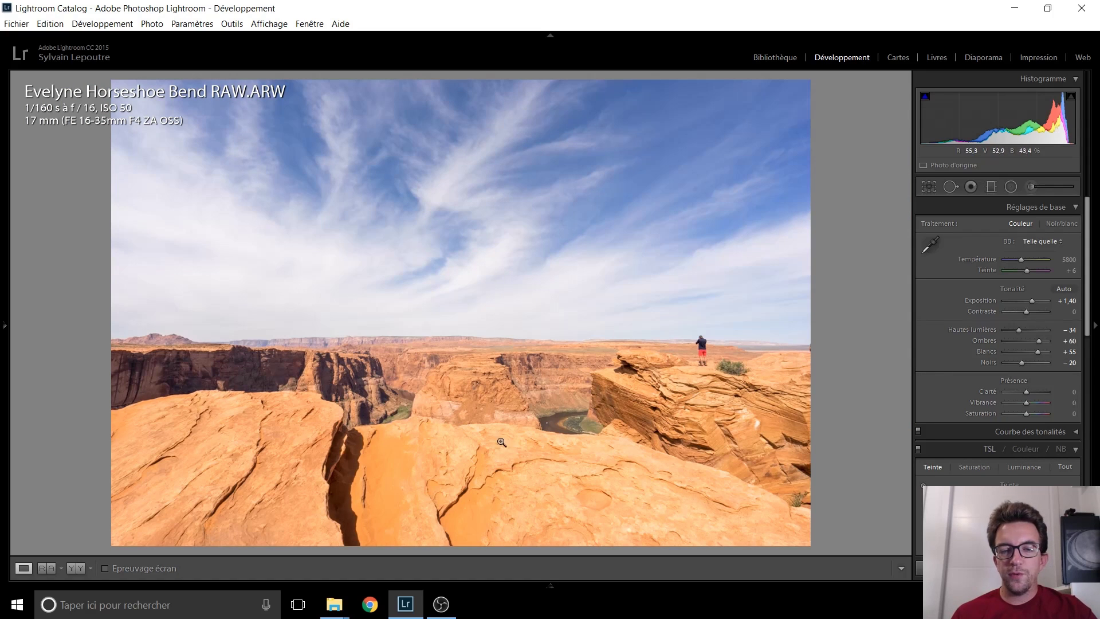
Crop about 11% off the bottom of the photo to reduce the foreground rock, keeping the full width
left_click(928, 186)
left_click_drag(462, 546, 464, 520)
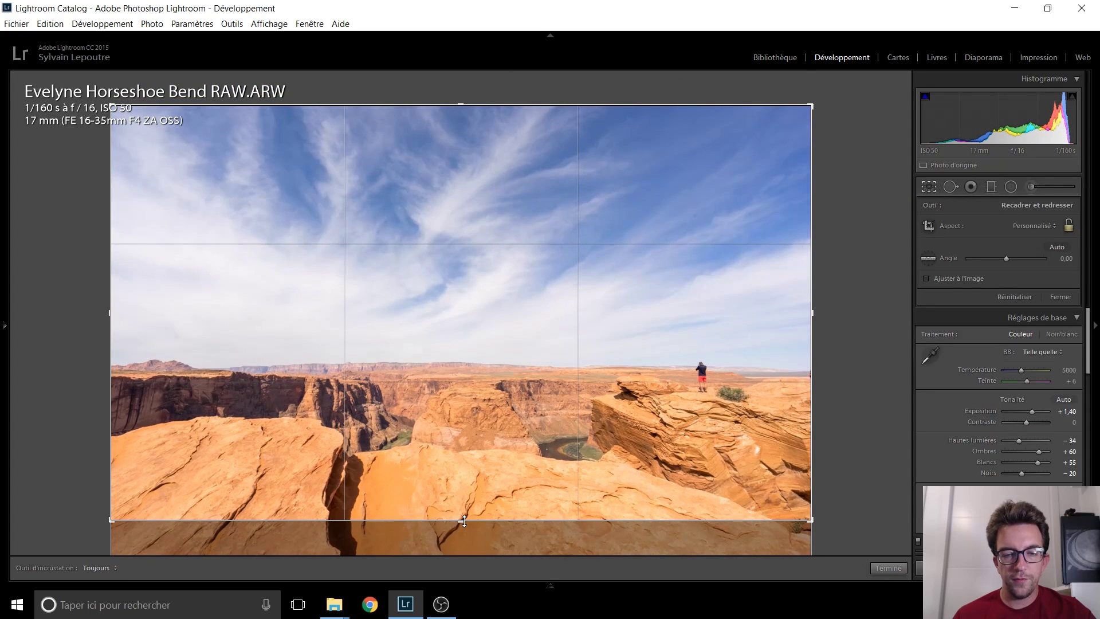
key("Return")
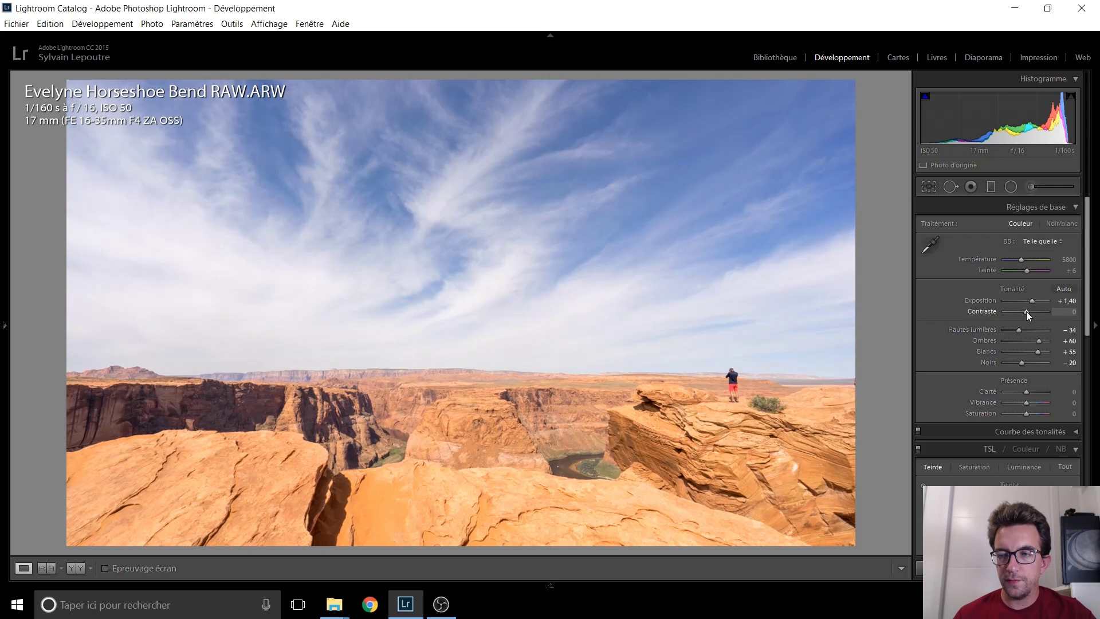
Raise the photo's clarity to +35
scroll(1027, 394, "up", 4)
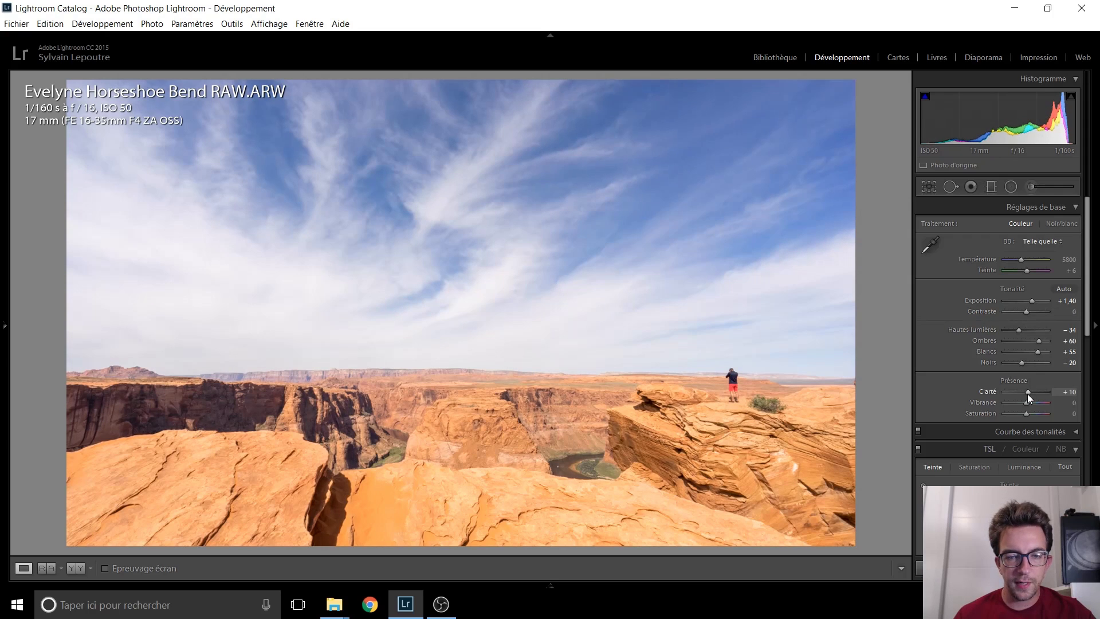
scroll(1026, 393, "up", 9)
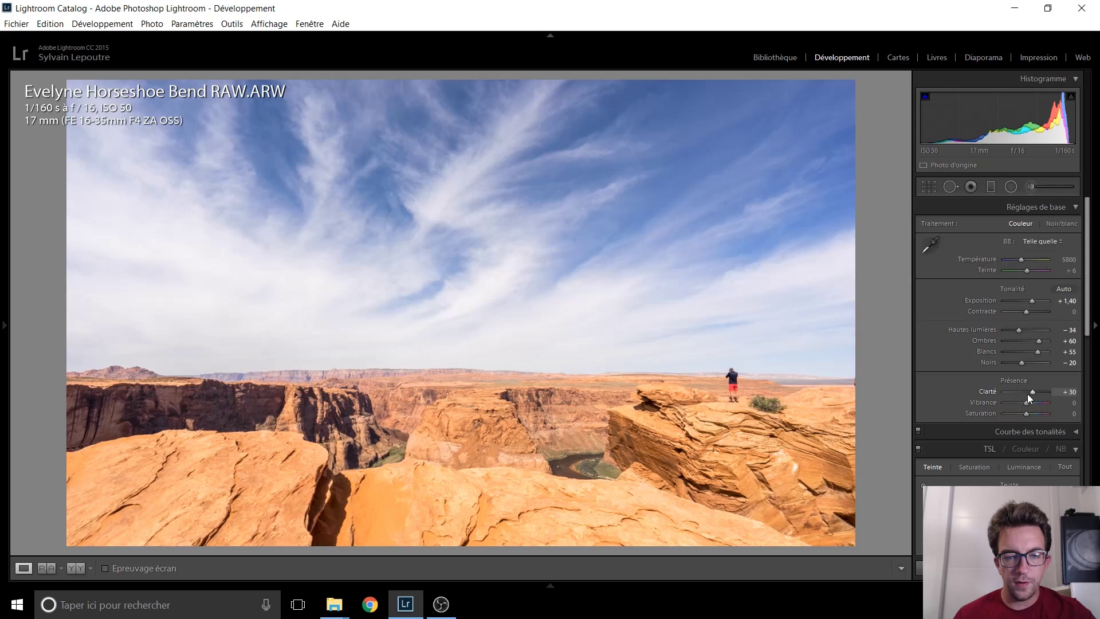
scroll(1026, 393, "down", 6)
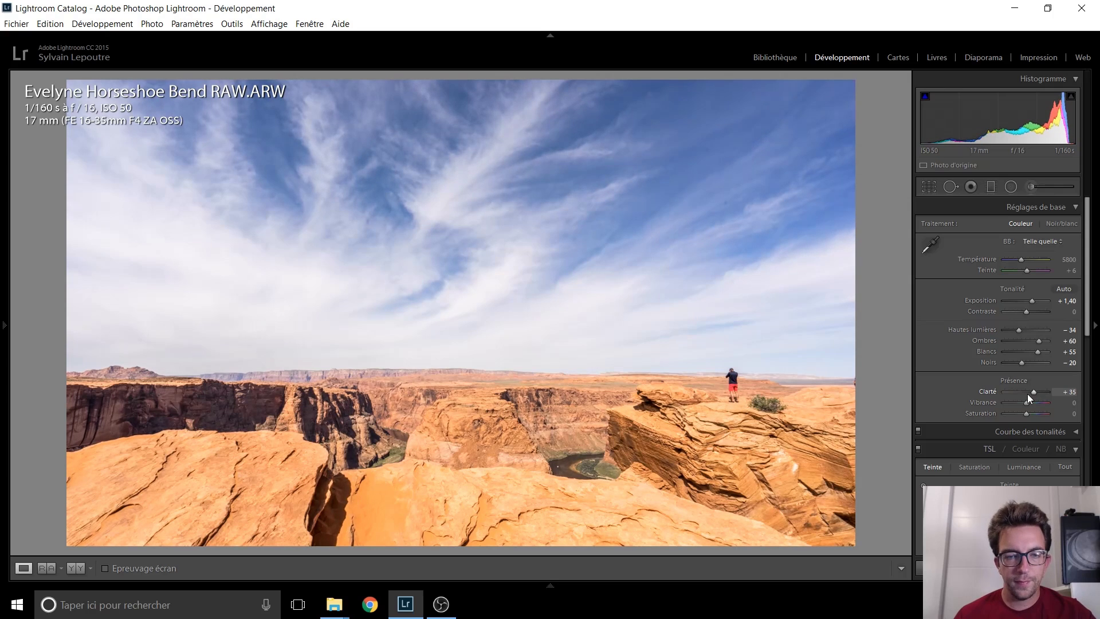
scroll(1026, 393, "up", 1)
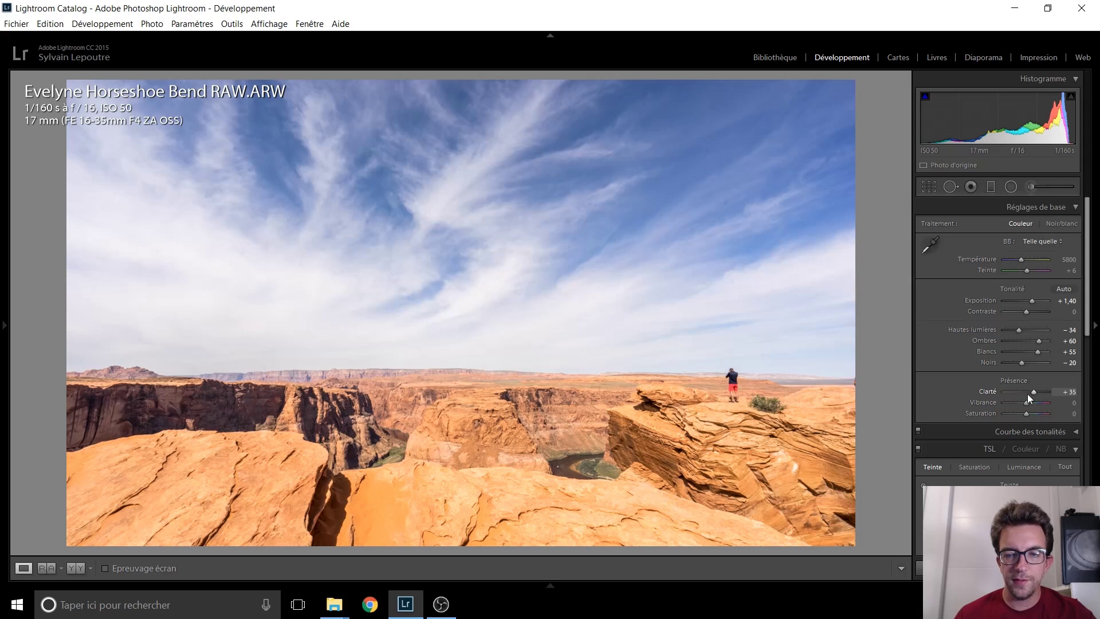
Lower the photo's contrast to -30
scroll(1026, 312, "down", 3)
scroll(1026, 312, "down", 4)
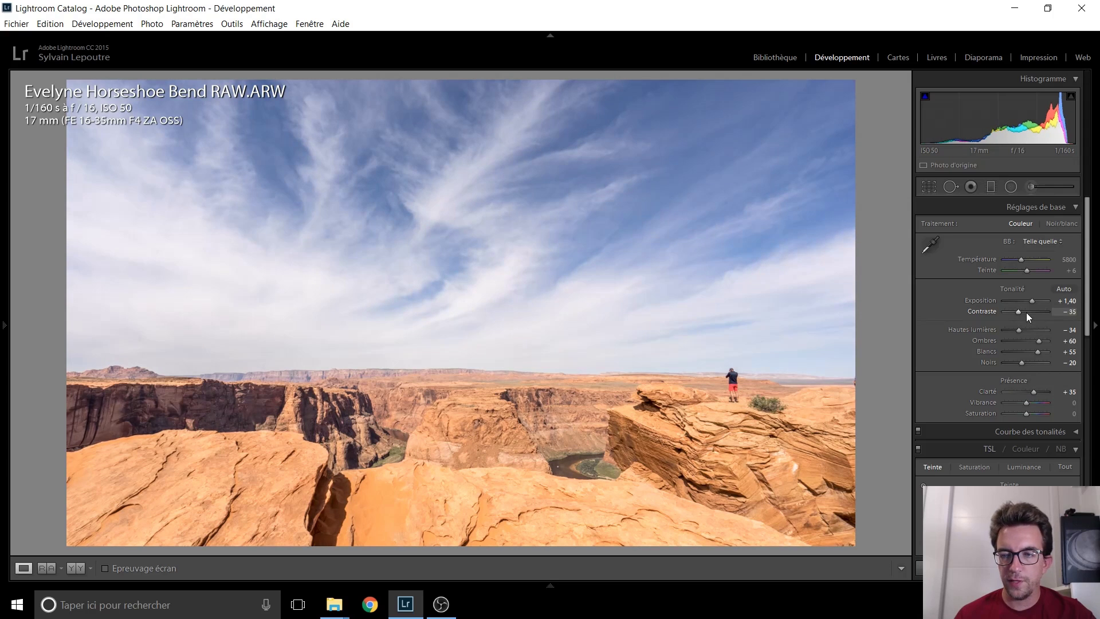
scroll(1026, 312, "up", 1)
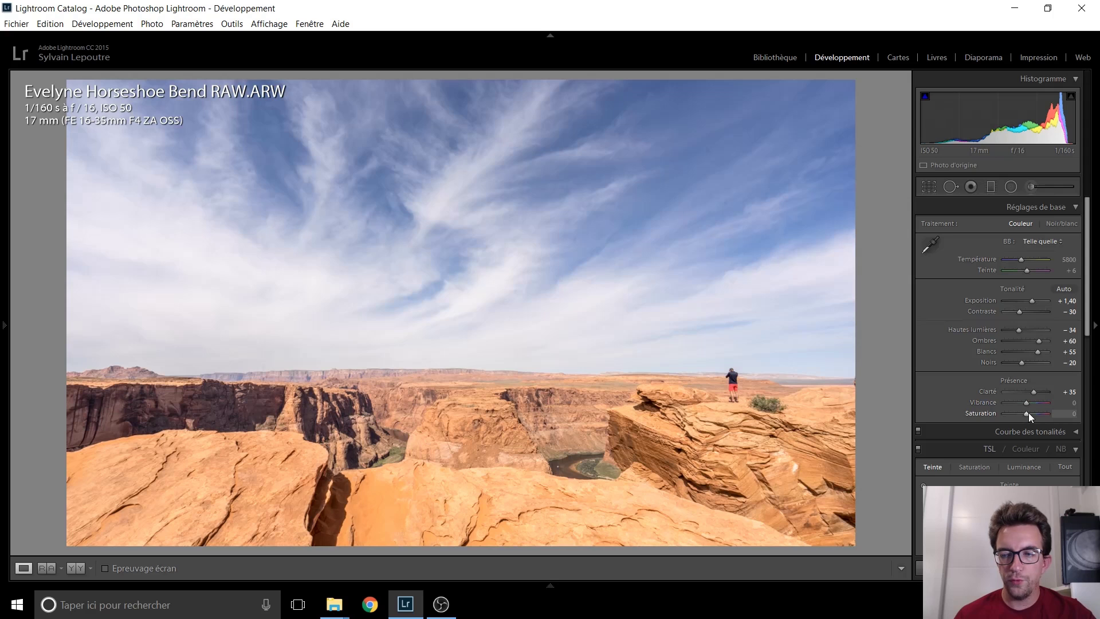
Set the photo's saturation to +10 and its vibrance to +25
left_click_drag(1026, 415, 1028, 415)
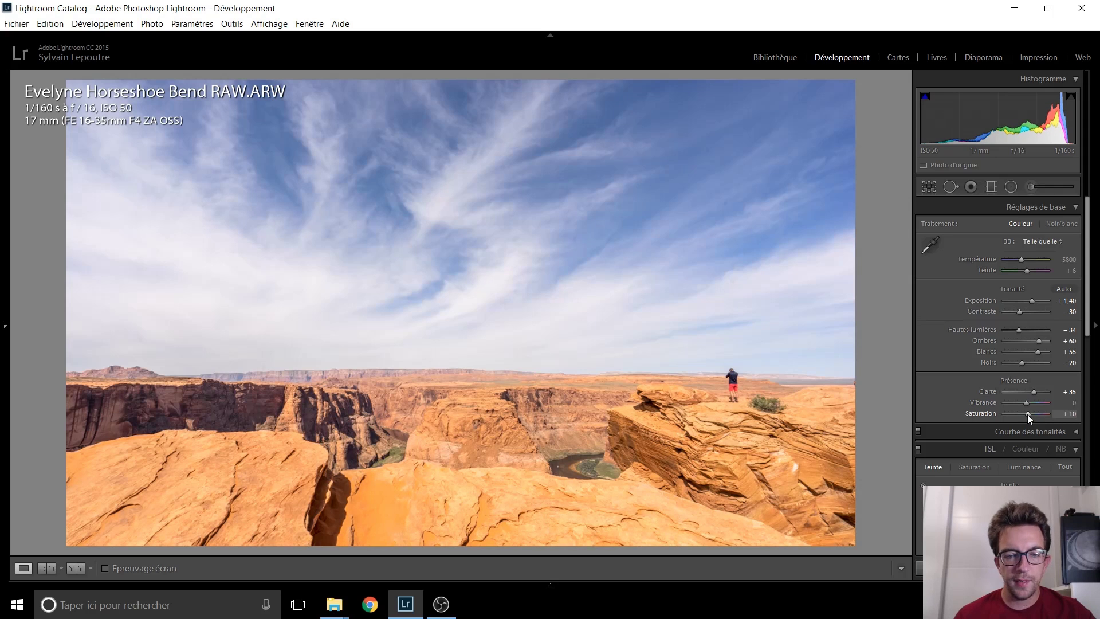
scroll(1027, 404, "up", 6)
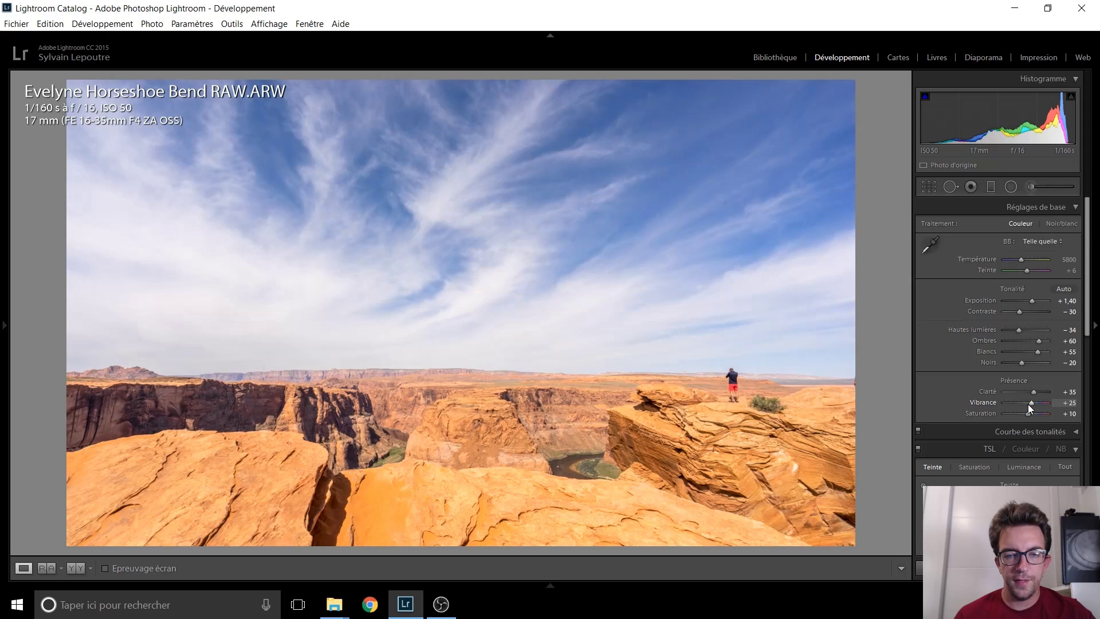
scroll(1027, 404, "down", 1)
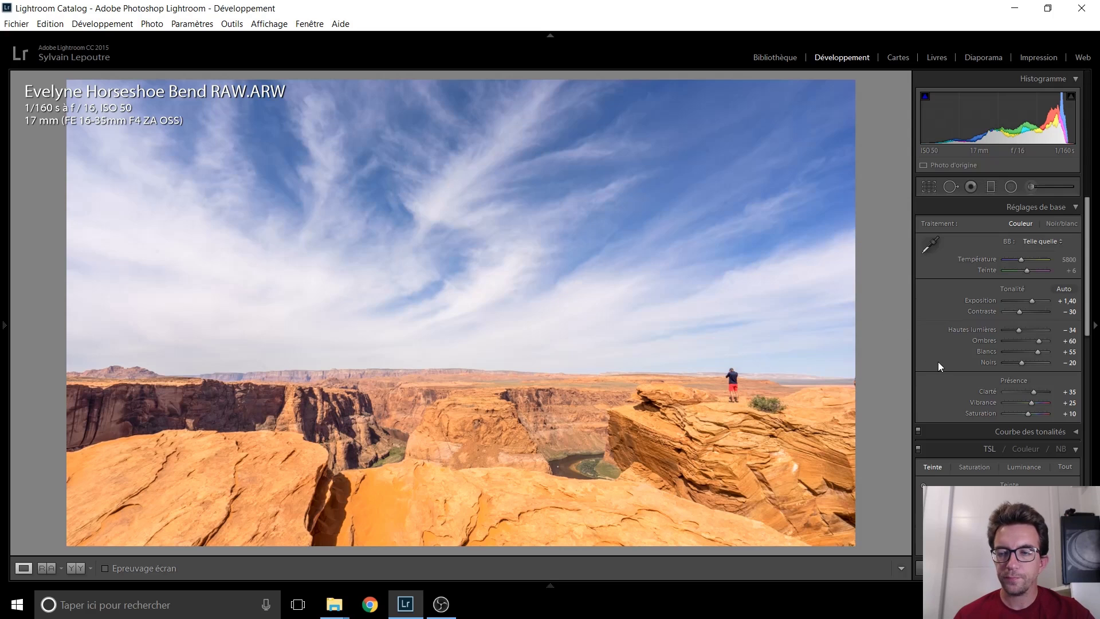
Crop about a quarter off the photo's left side, using the 8.5 x 11 aspect ratio
scroll(937, 362, "down", 3)
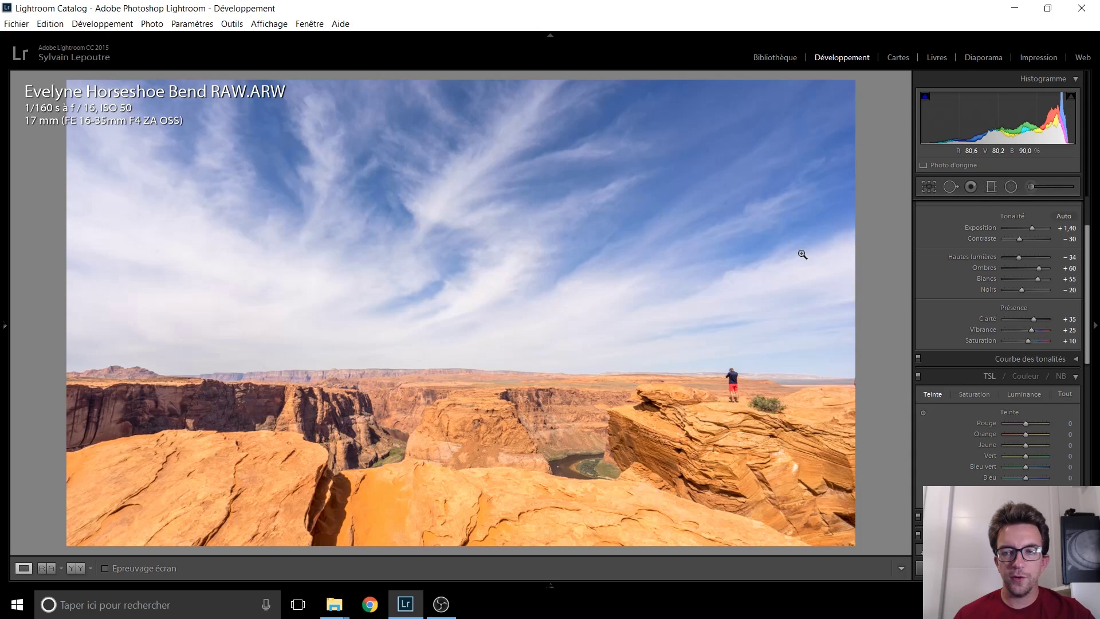
left_click(935, 185)
left_click_drag(113, 312, 195, 334)
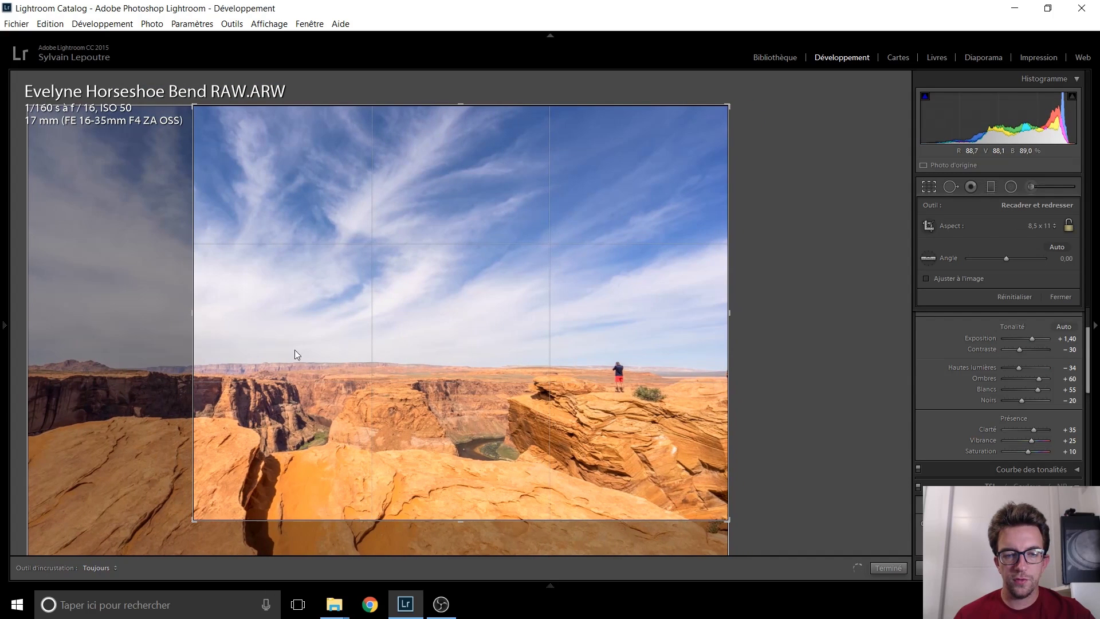
key("Return")
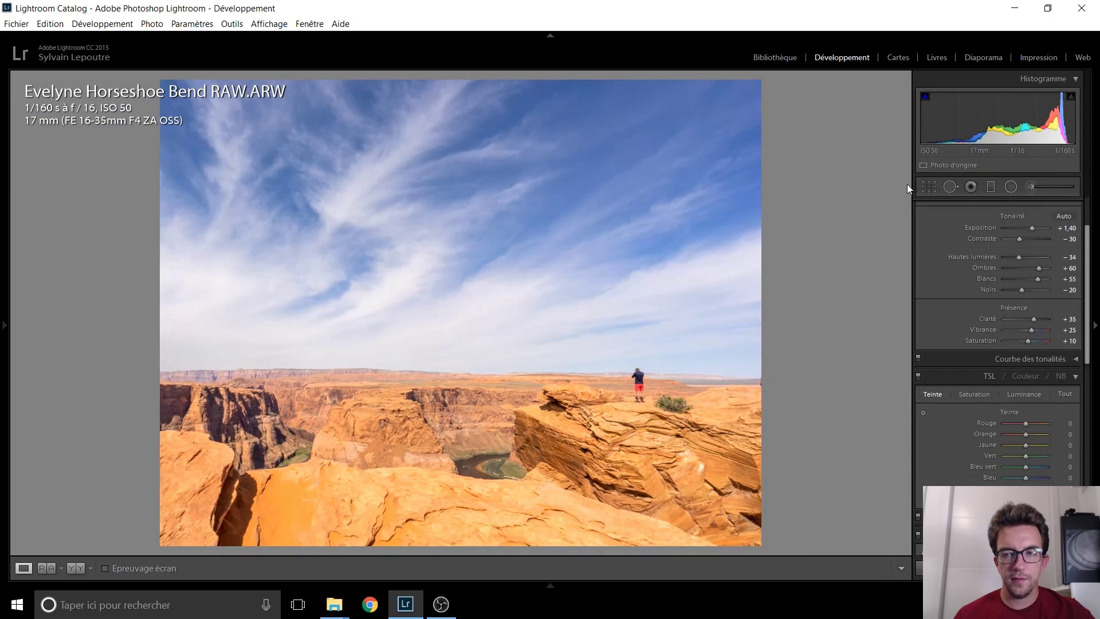
Widen the crop back toward the left so only about 15% of that side is trimmed
left_click(929, 187)
left_click_drag(197, 309, 159, 307)
key("Return")
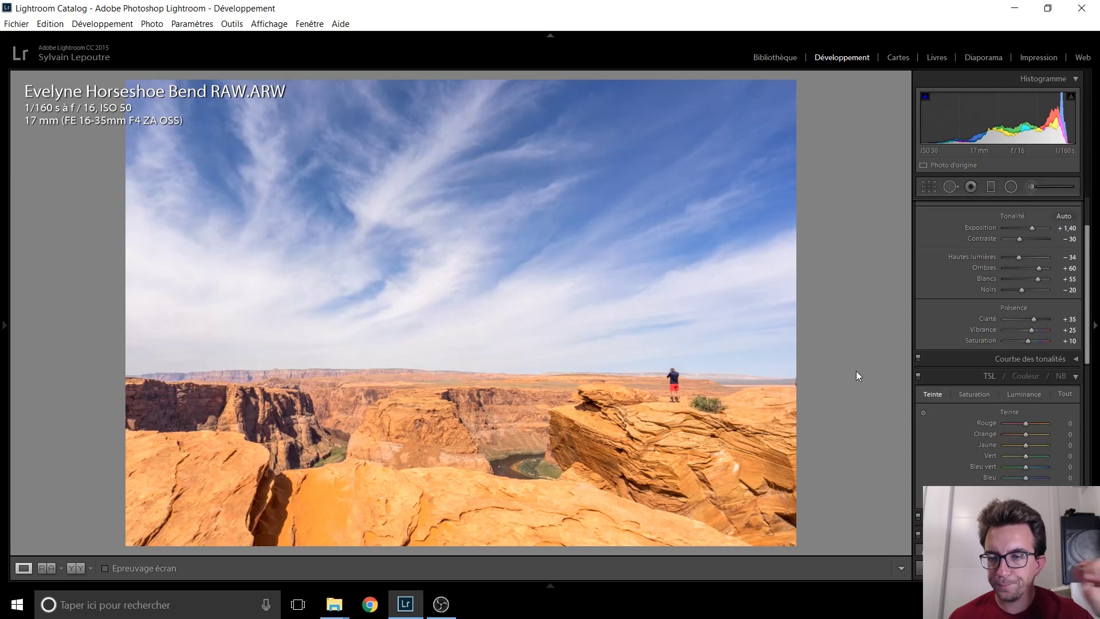
Set the photo's sharpening amount to 60
scroll(967, 320, "down", 4)
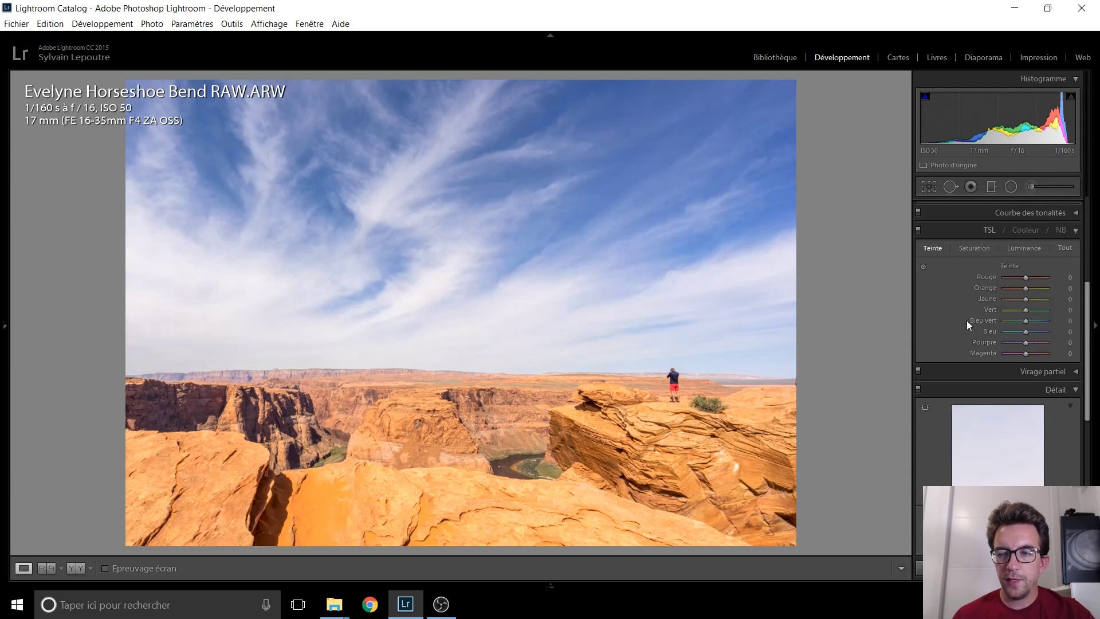
scroll(962, 319, "down", 2)
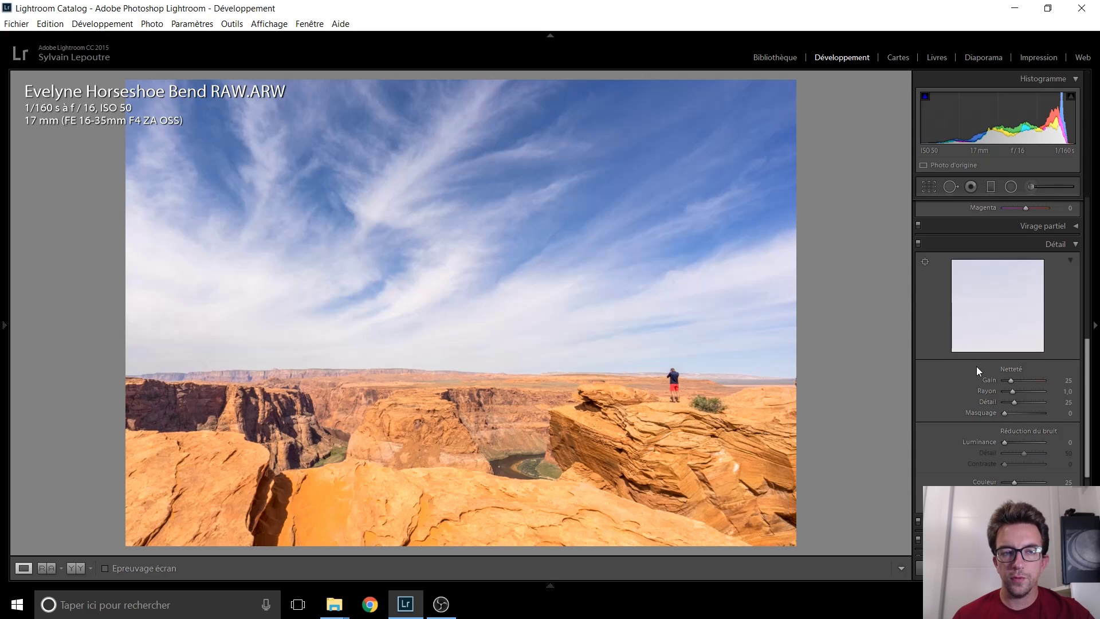
left_click_drag(1009, 378, 1010, 379)
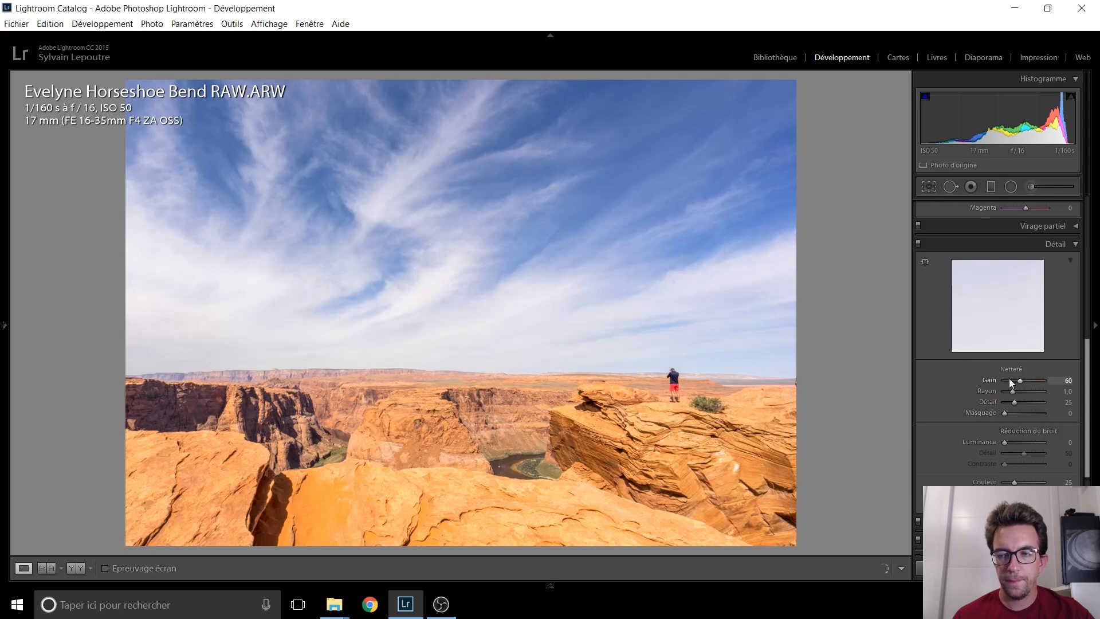
Add a slight dark post-crop vignette with an amount of -5
scroll(935, 397, "down", 5)
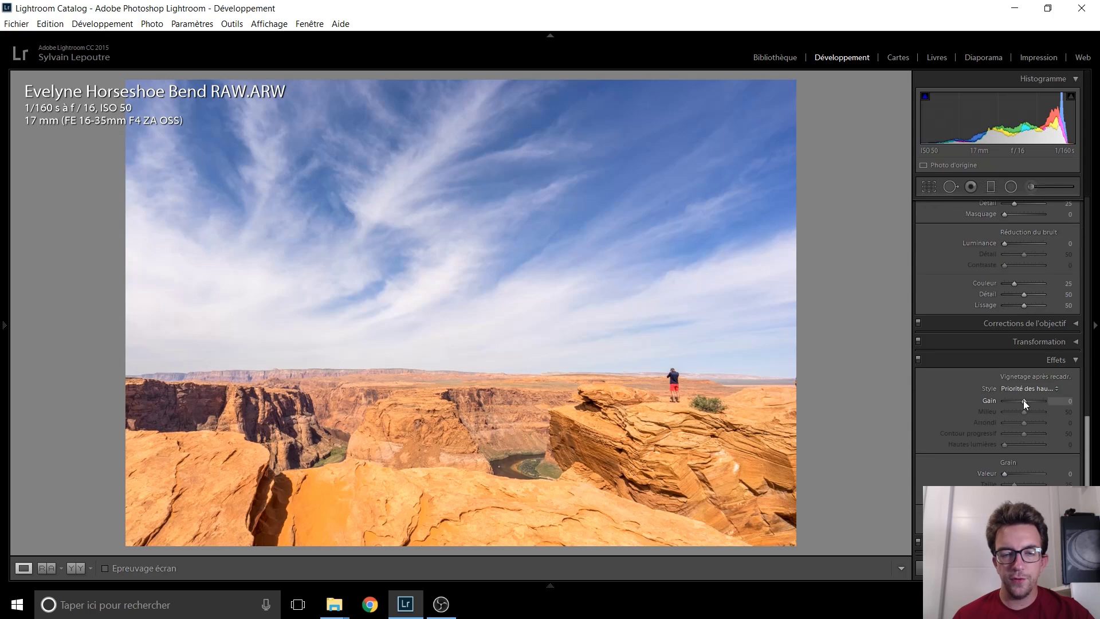
left_click_drag(1023, 400, 1022, 400)
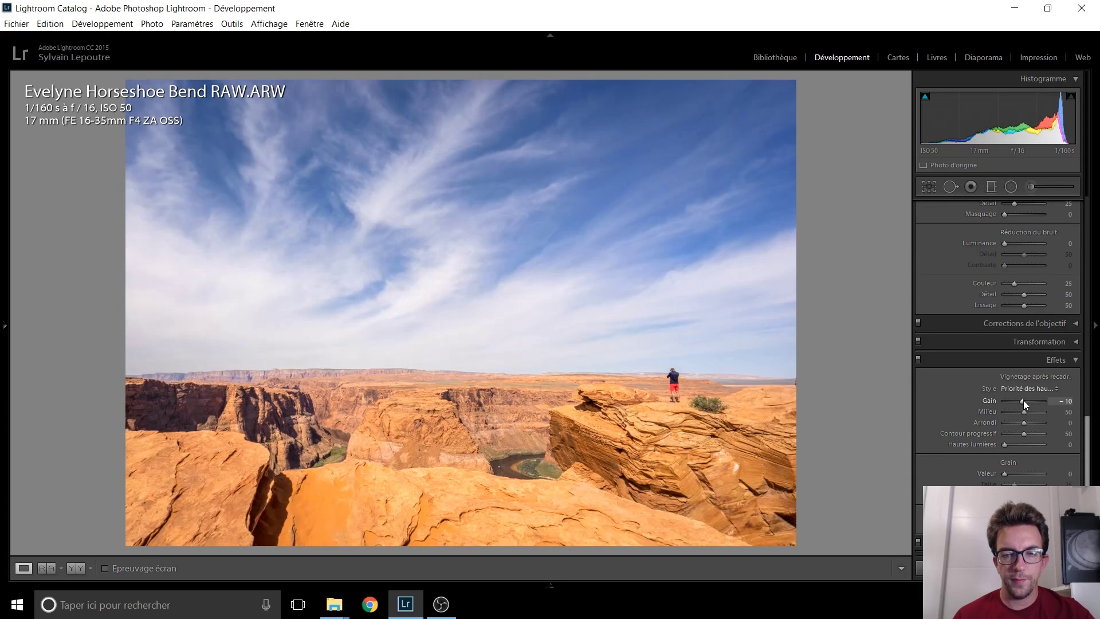
key("Up")
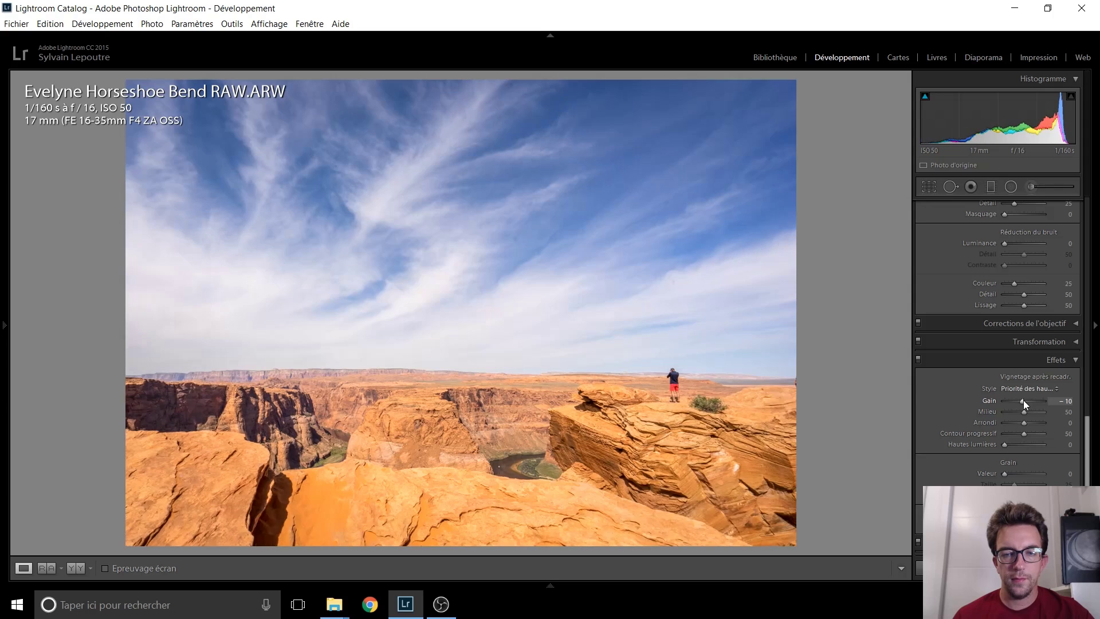
Warm the white balance to a temperature of 5550 and set the vibrance to +35
scroll(942, 401, "up", 8)
scroll(942, 404, "up", 3)
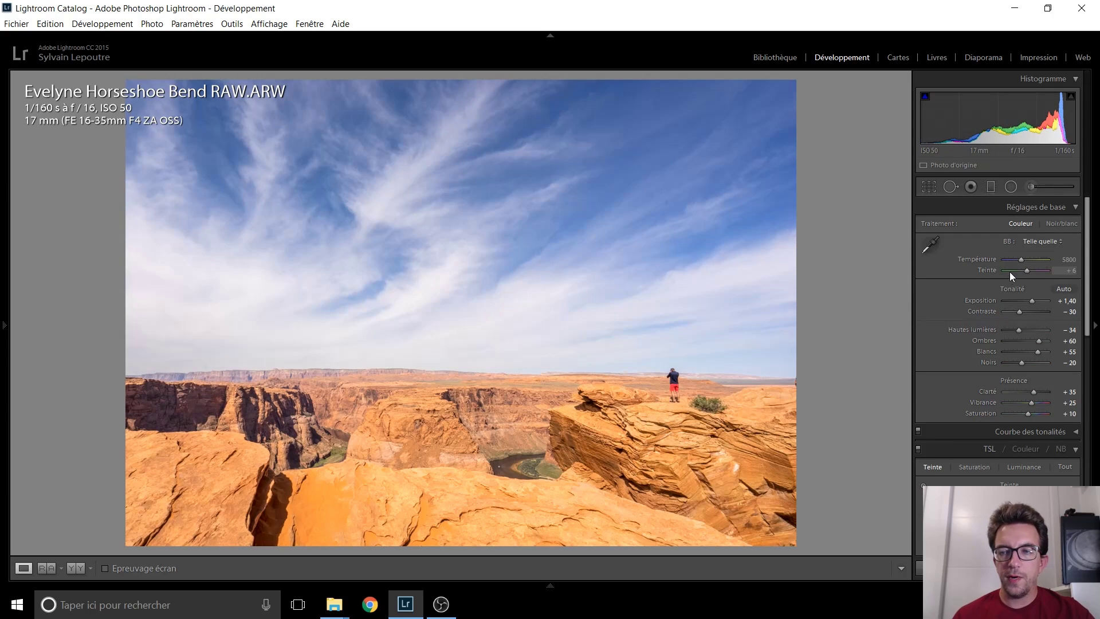
scroll(1021, 264, "down", 5)
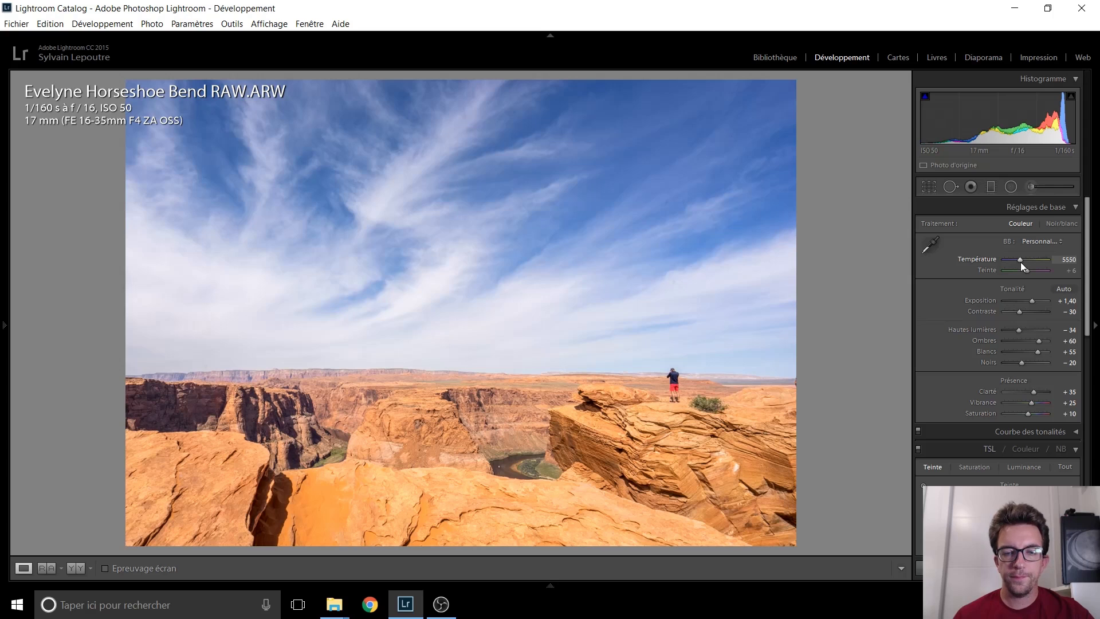
scroll(1019, 262, "up", 5)
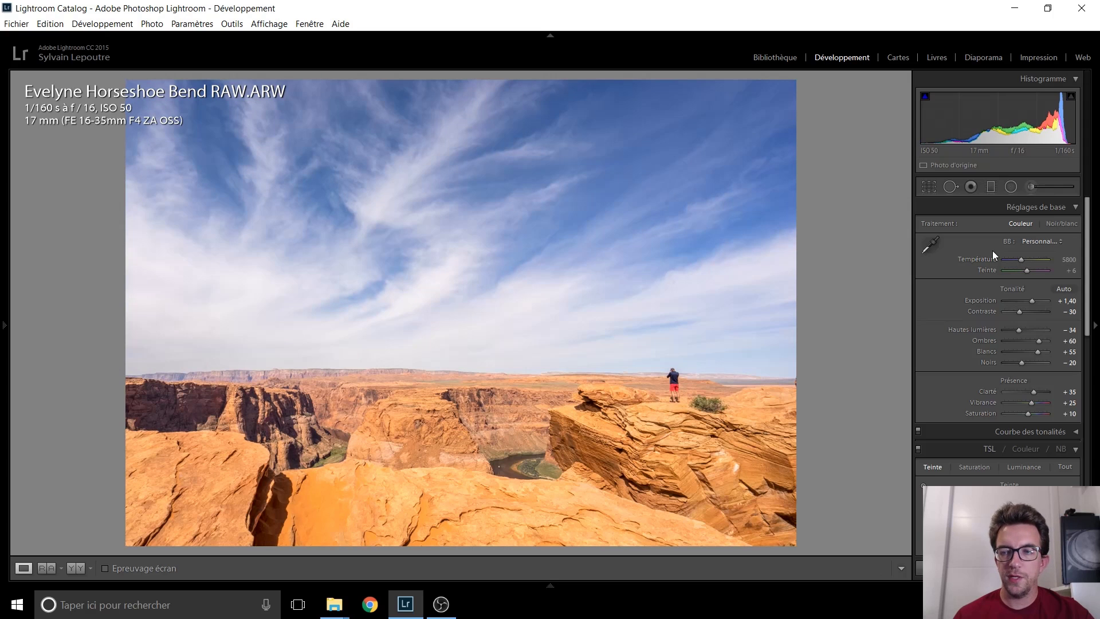
scroll(1019, 260, "down", 5)
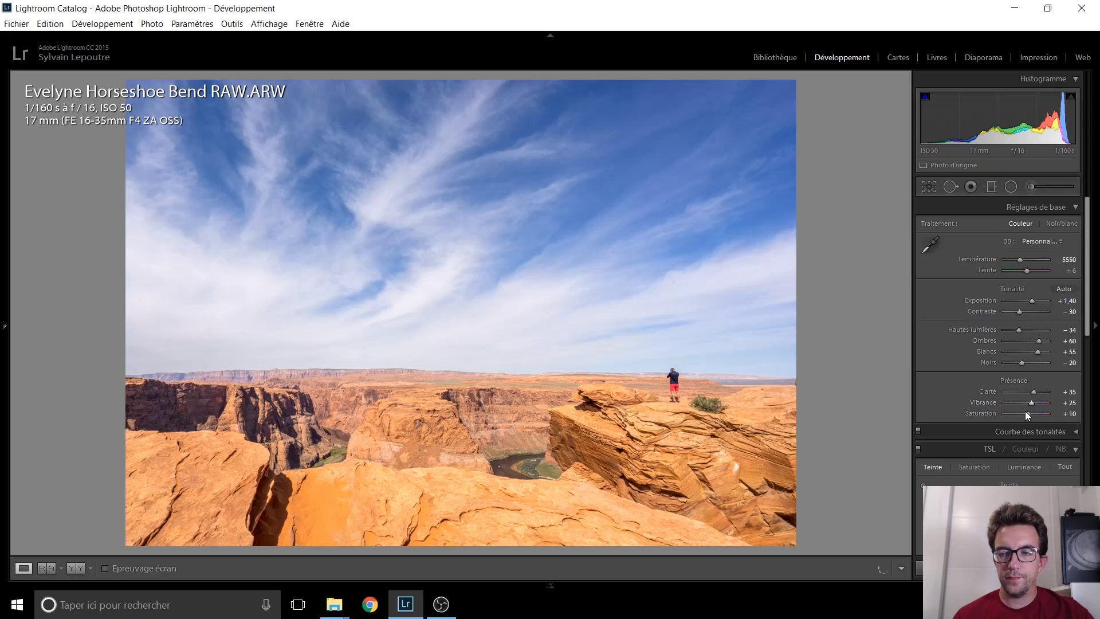
scroll(1029, 401, "up", 2)
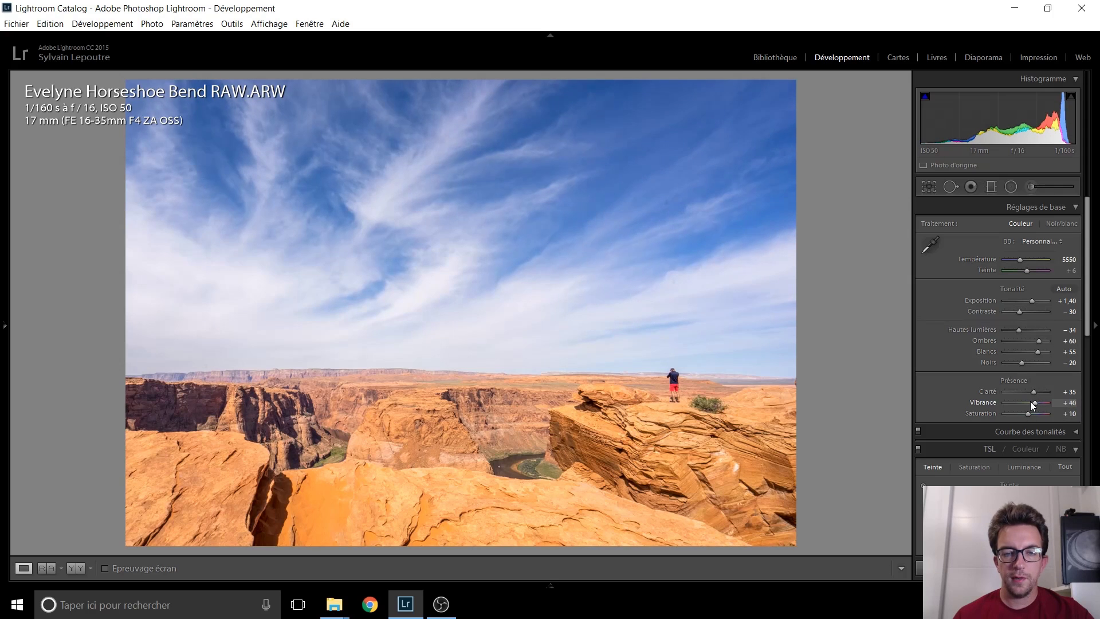
scroll(1029, 401, "down", 1)
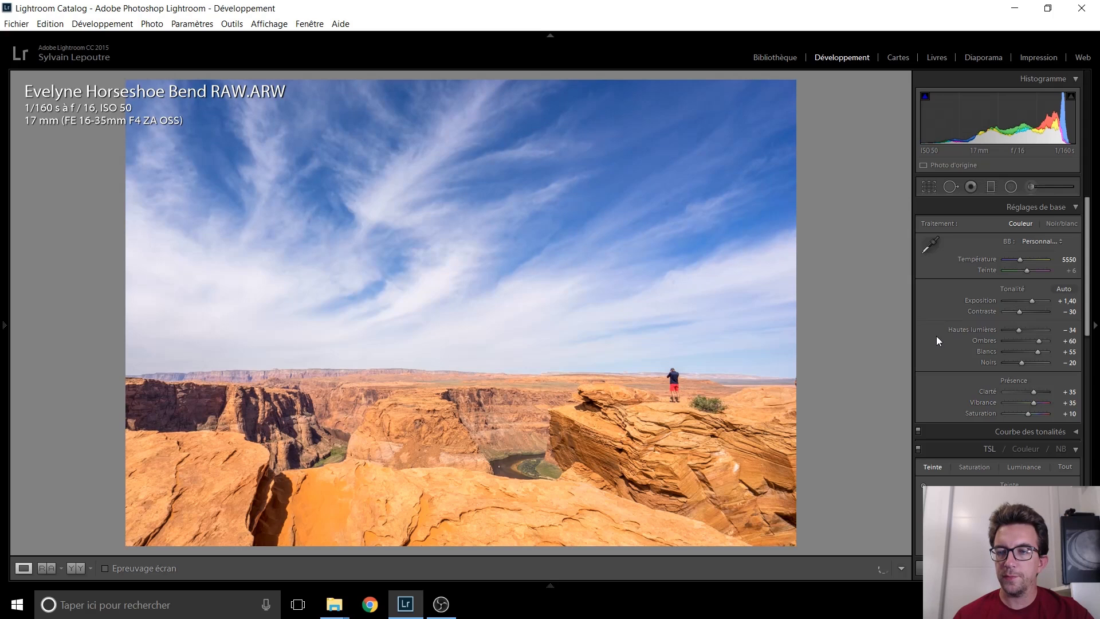
Trim a thin sliver of about 1.5% off the photo's right edge with the crop and apply it
scroll(946, 273, "down", 5)
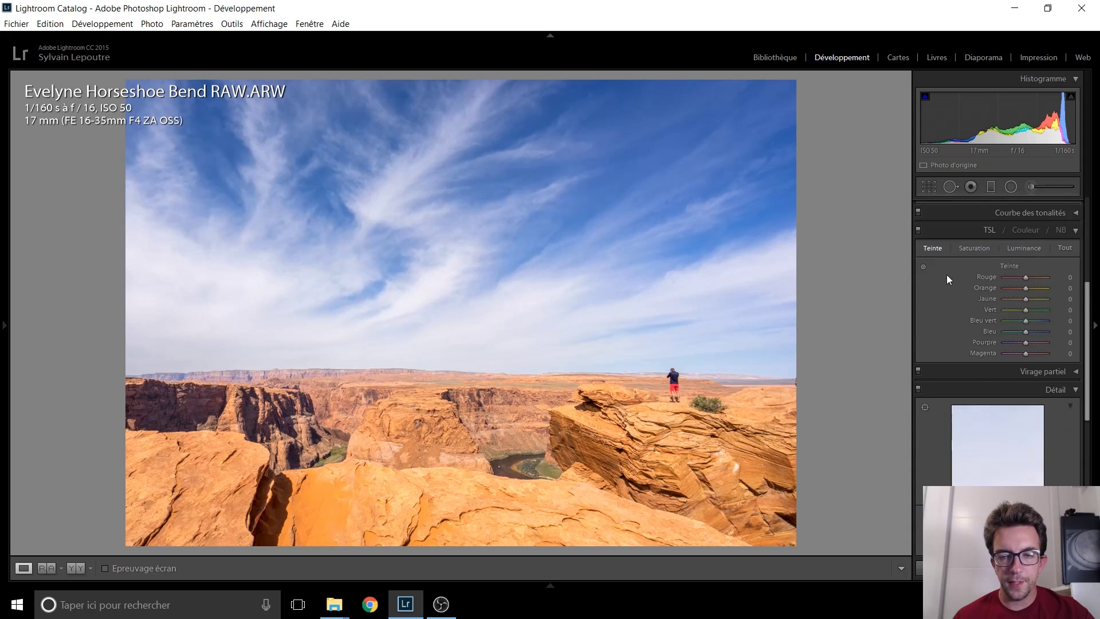
left_click(936, 184)
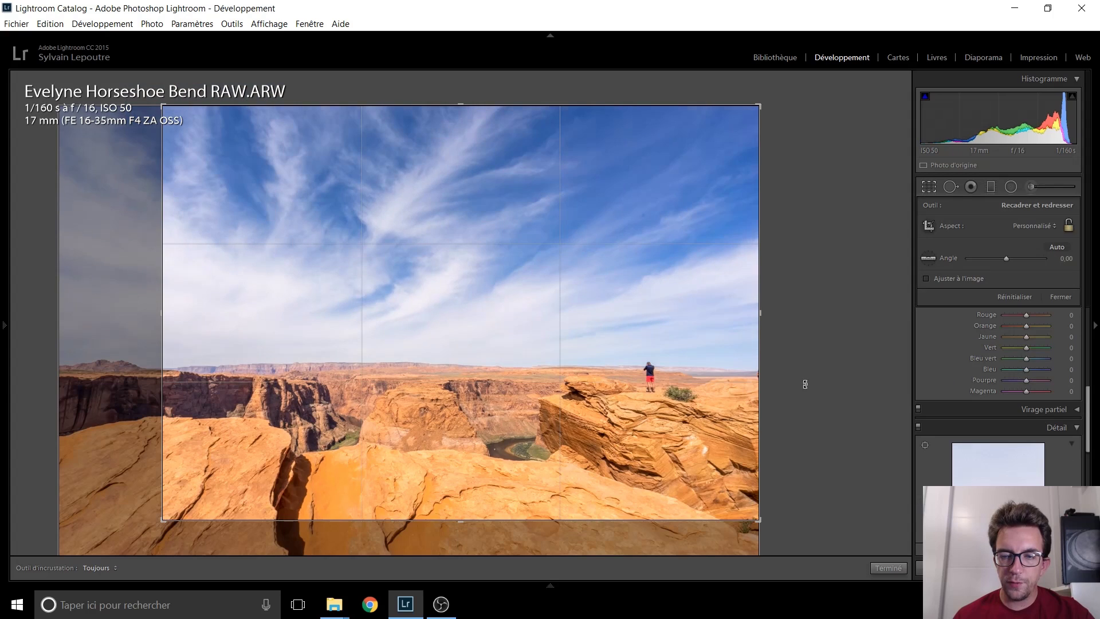
left_click_drag(763, 313, 758, 315)
key("Return")
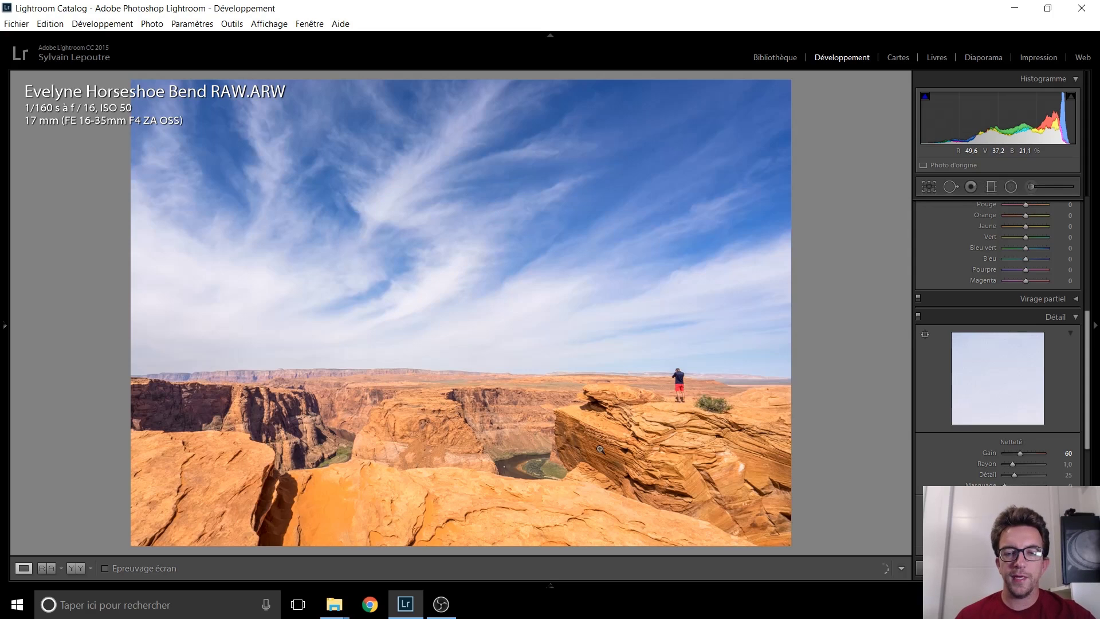
Review the Horseshoe Bend RAW's settings and compare the edited photo repeatedly with the unedited JPG version
scroll(937, 459, "up", 3)
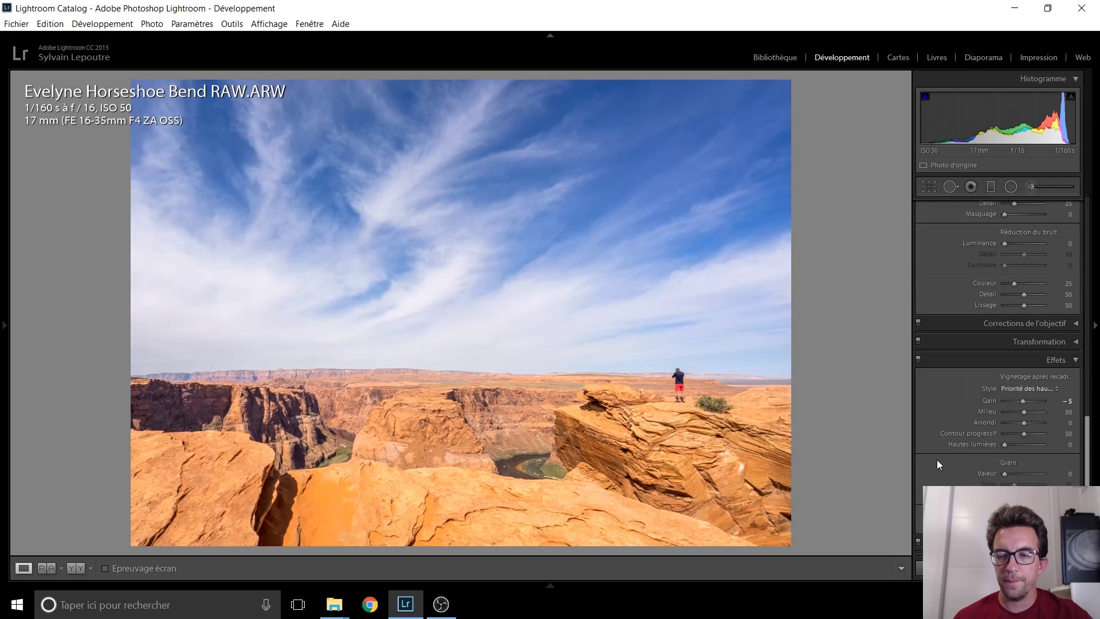
scroll(937, 460, "up", 3)
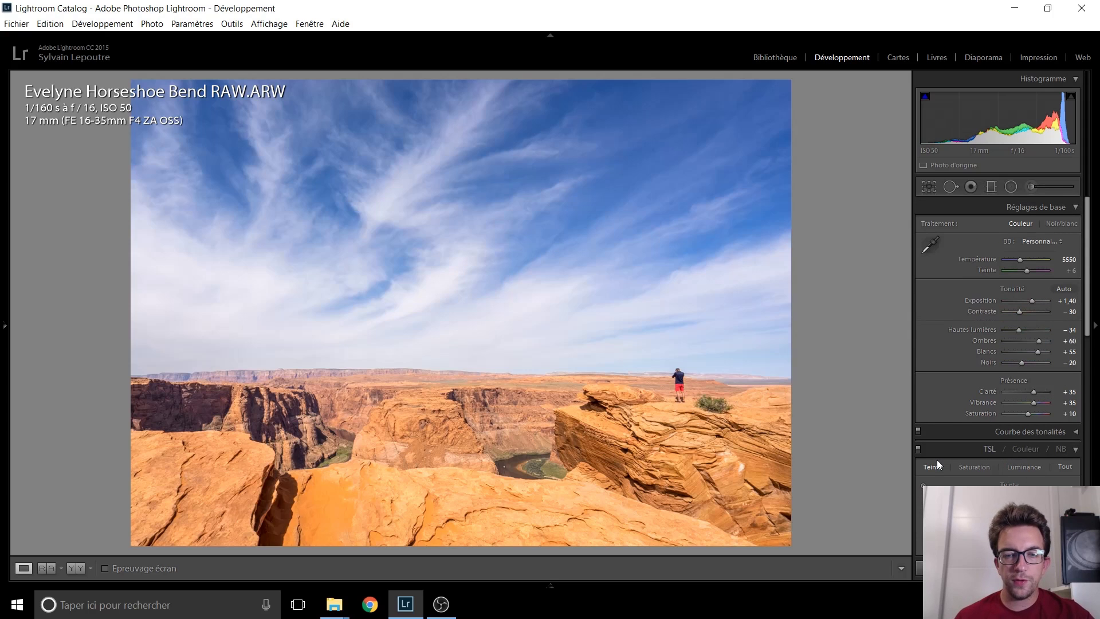
key("Left")
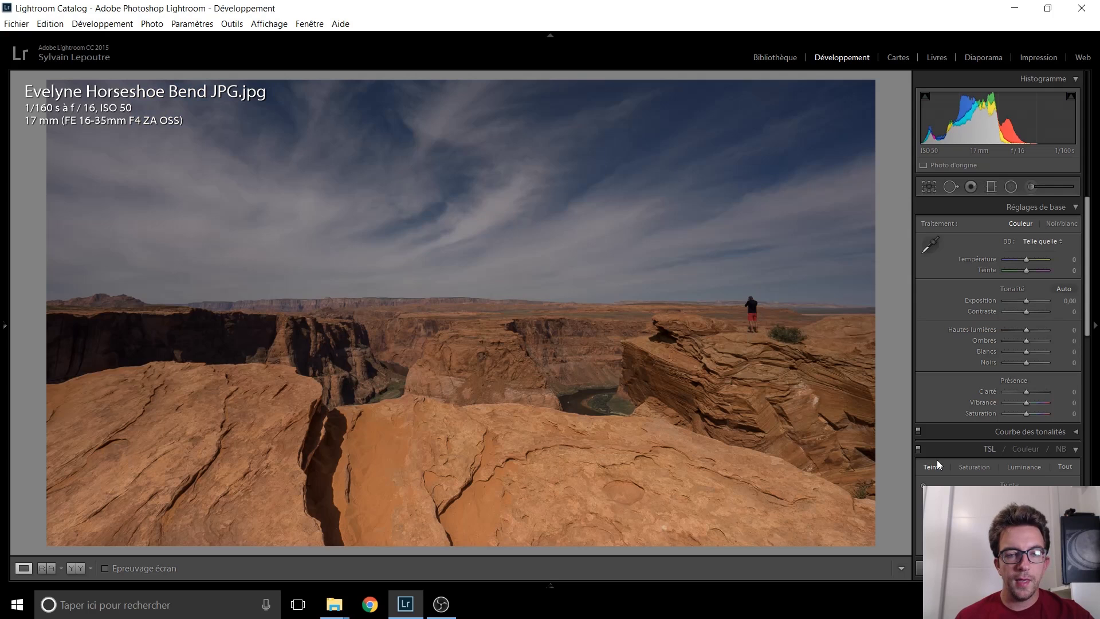
key("Right")
key("Left")
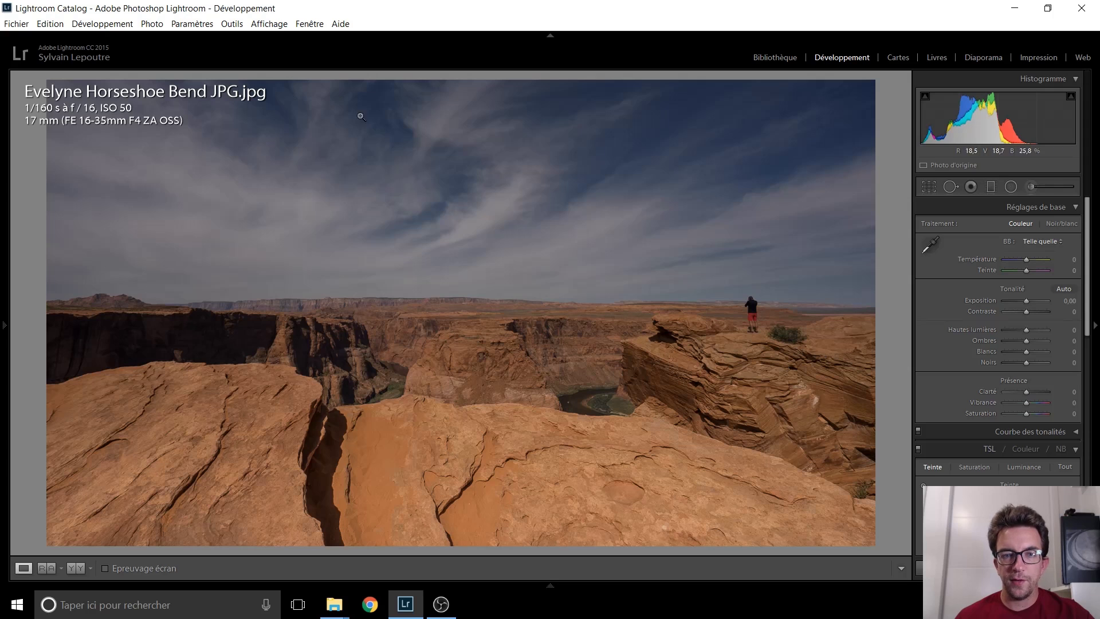
key("Right")
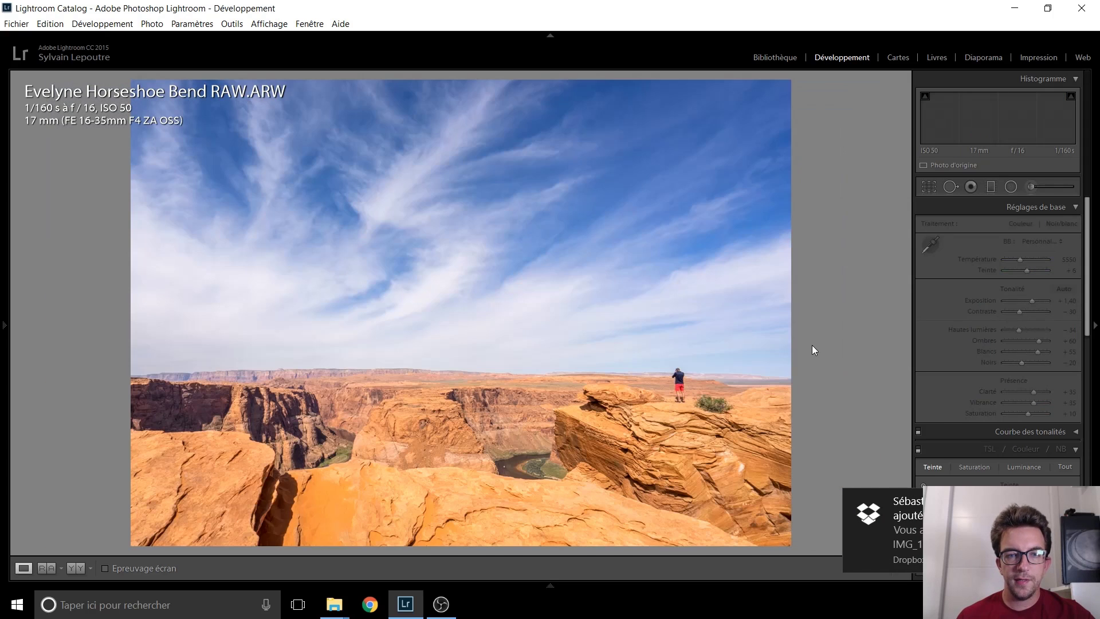
key("Left")
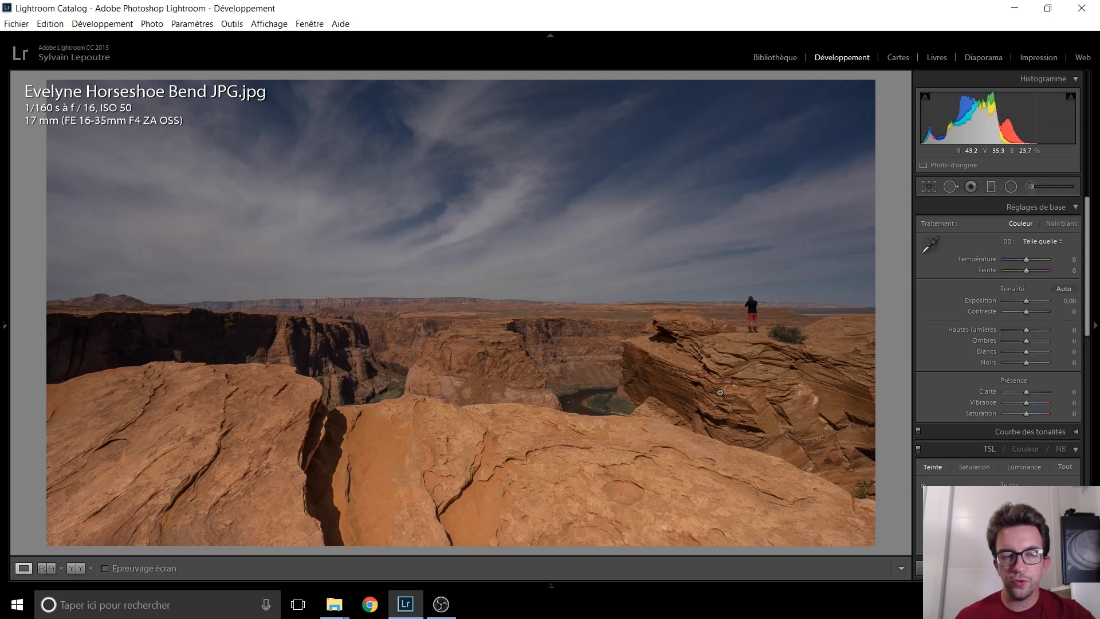
key("Right")
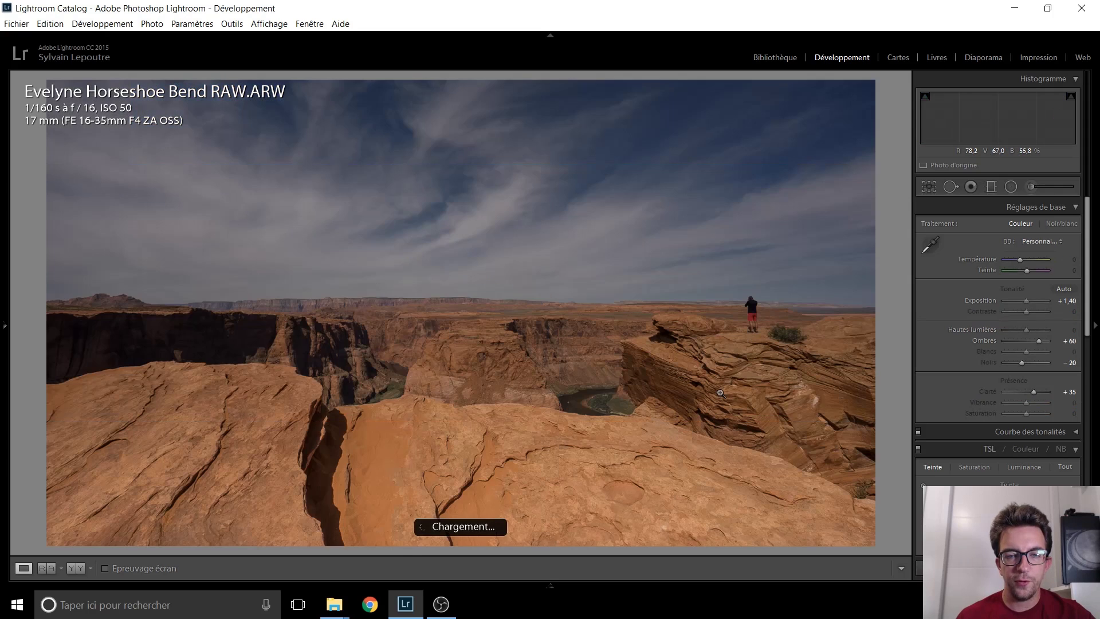
key("Left")
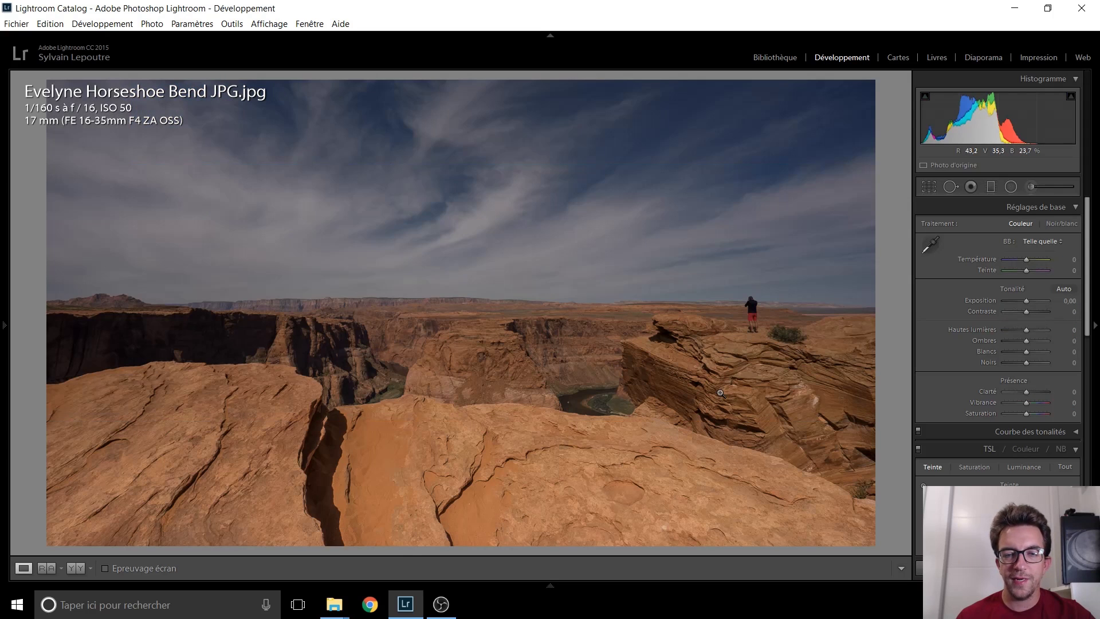
key("Right")
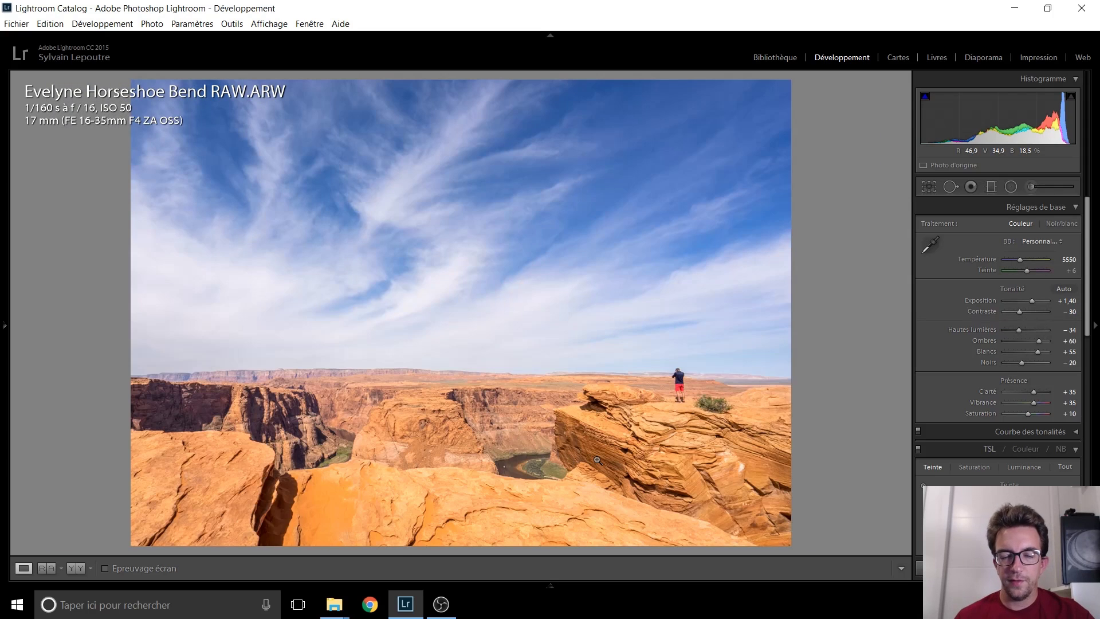
key("Left")
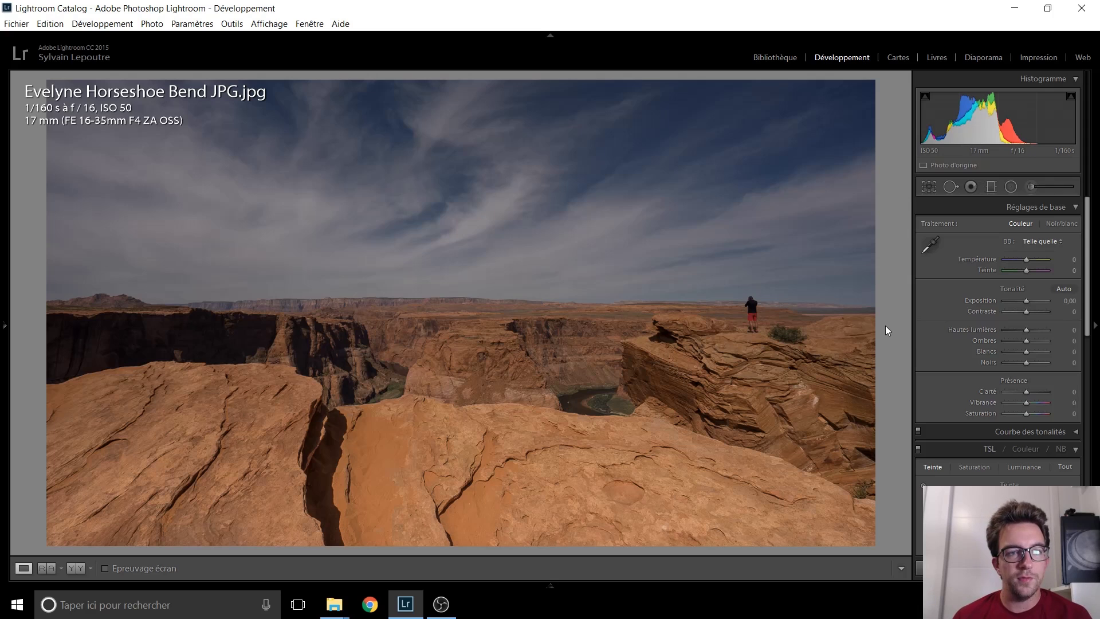
Go to the Bryce Canyon squirrel RAW photo and crop about 17% off its right side and about 11% off its top
key("Right")
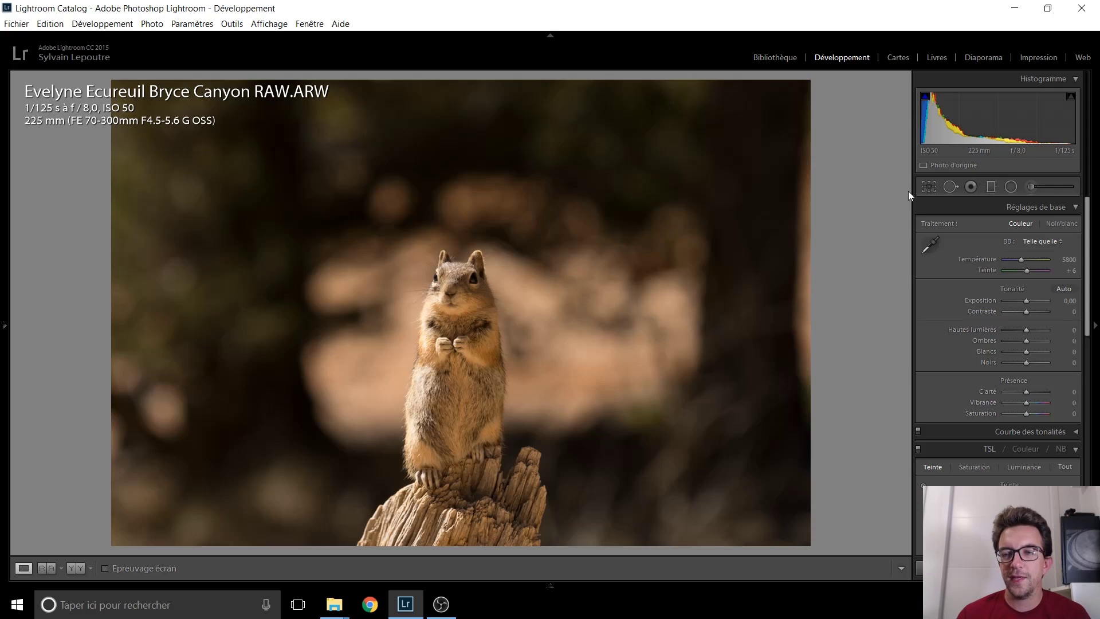
left_click(928, 186)
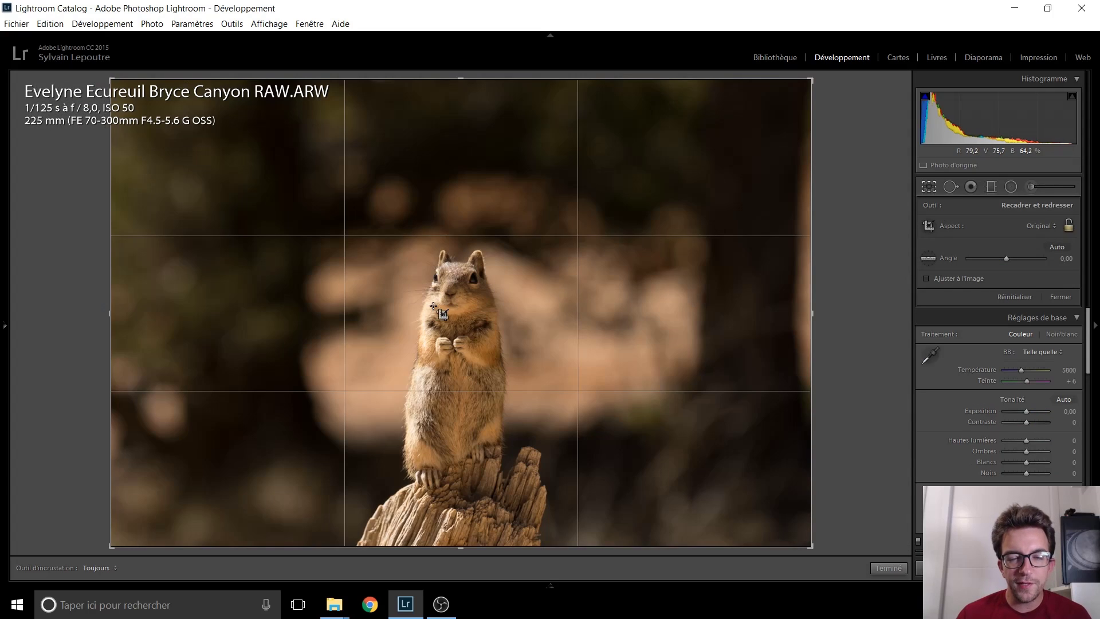
left_click(927, 187)
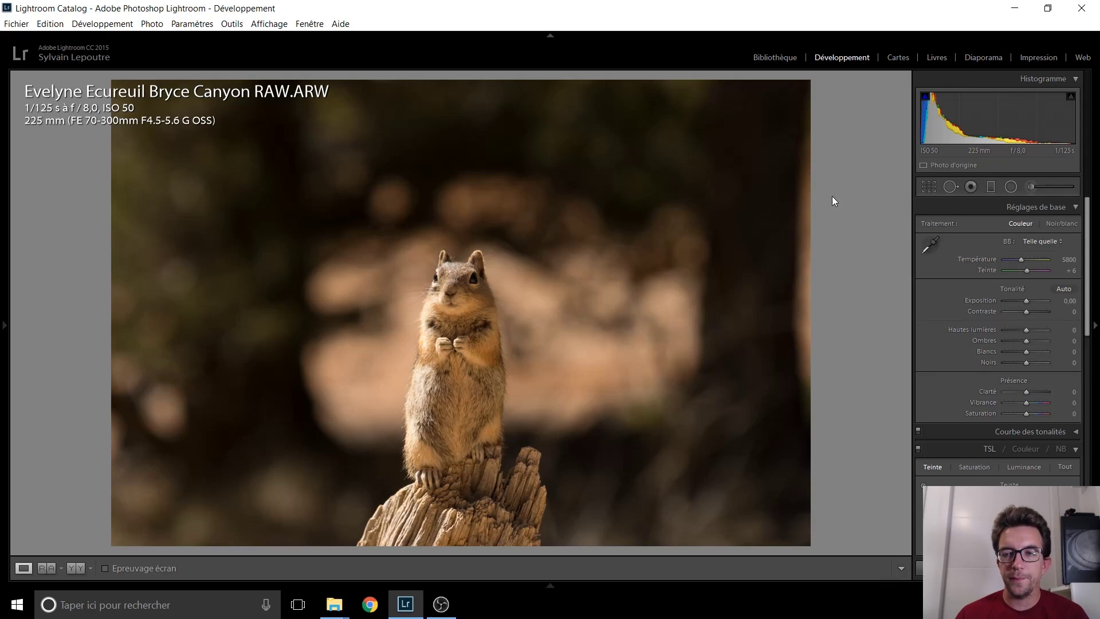
left_click(927, 190)
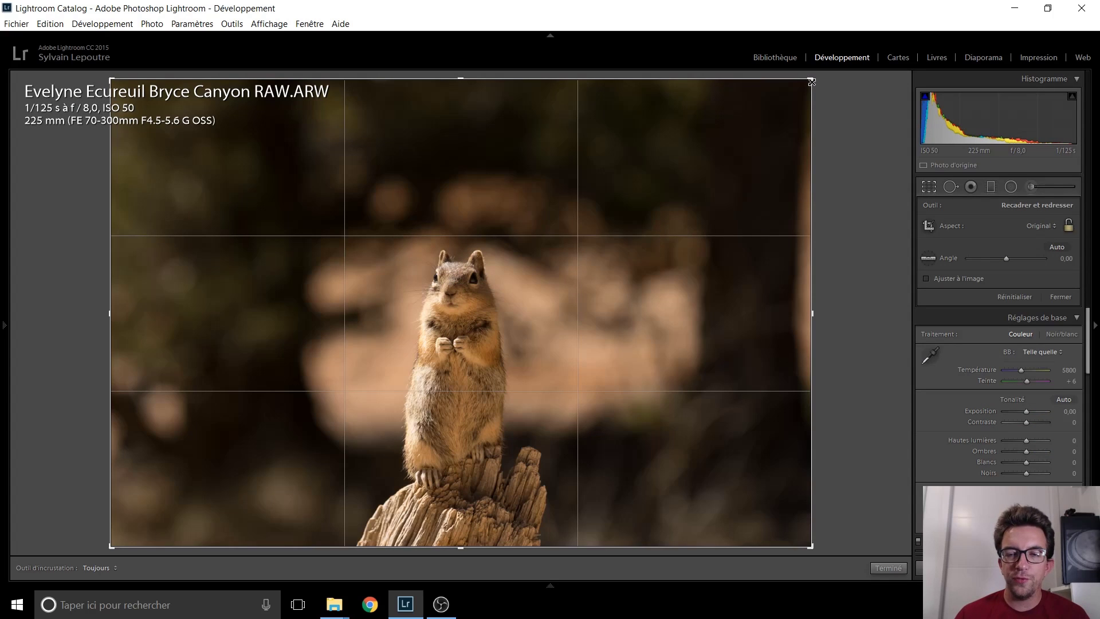
left_click_drag(811, 81, 752, 108)
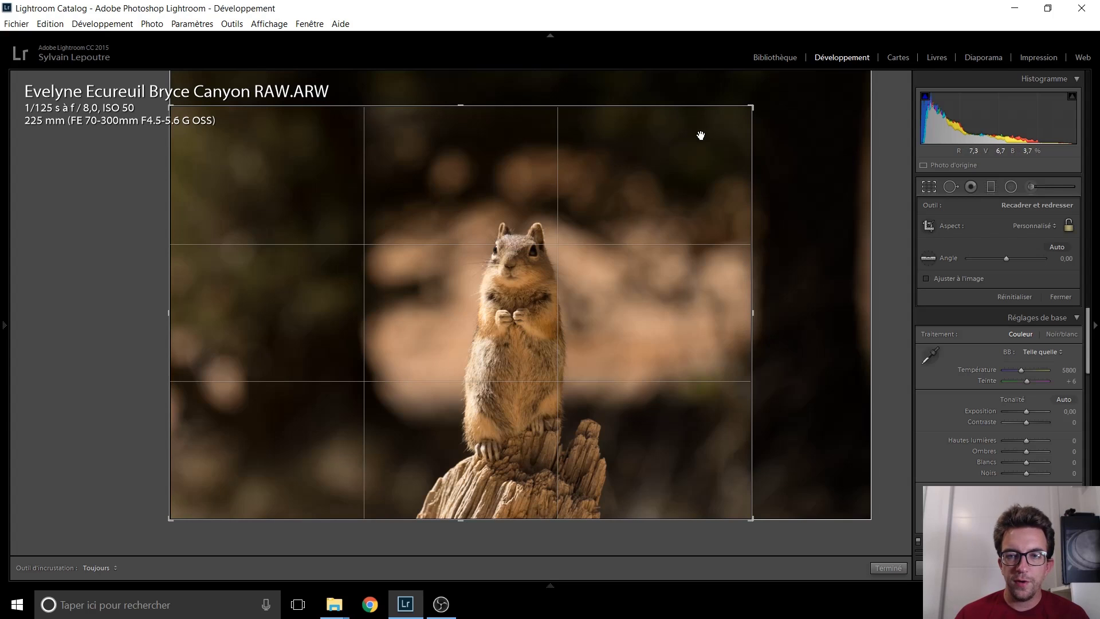
Extend the top of the crop frame back up to the photo's full height
mouse_move(751, 106)
left_mouse_down()
mouse_move(764, 106)
mouse_move(751, 108)
left_mouse_up()
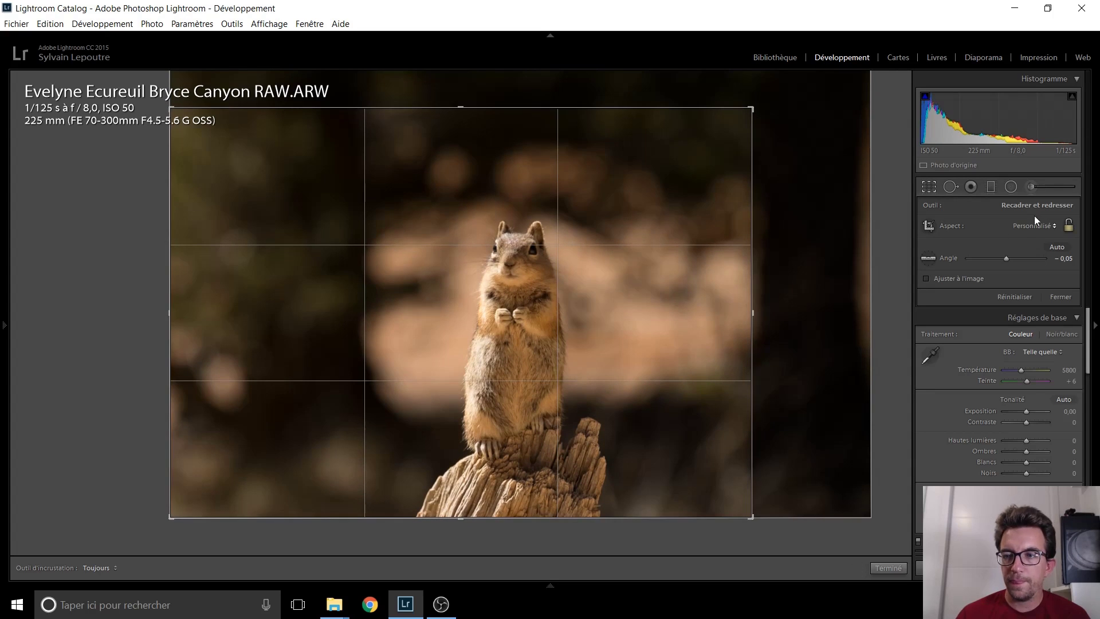
left_click_drag(751, 109, 752, 79)
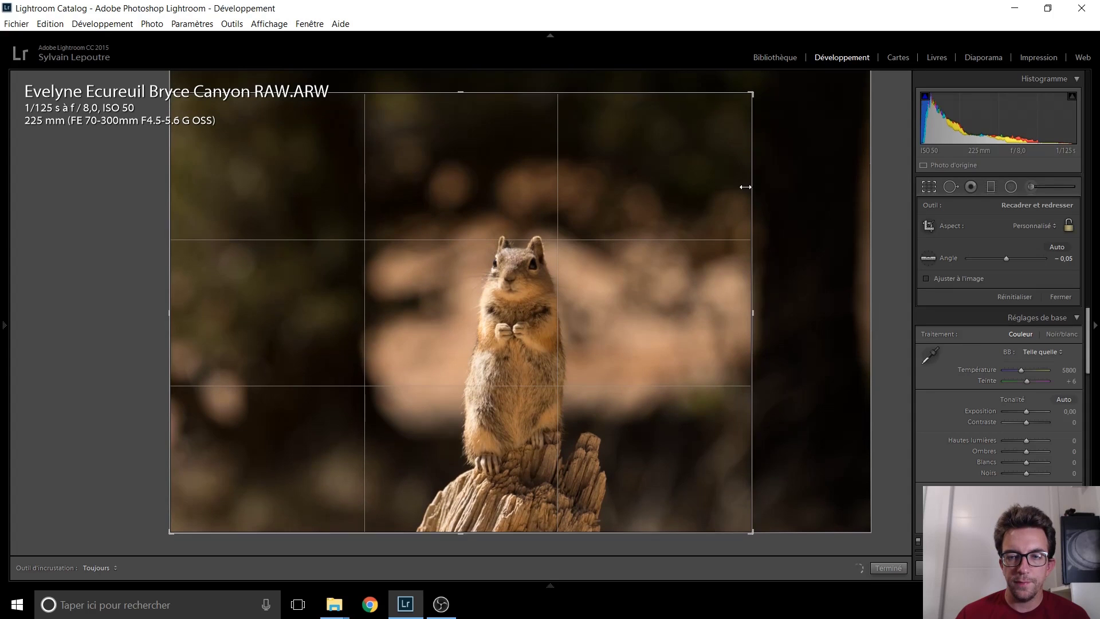
left_click_drag(773, 313, 842, 296)
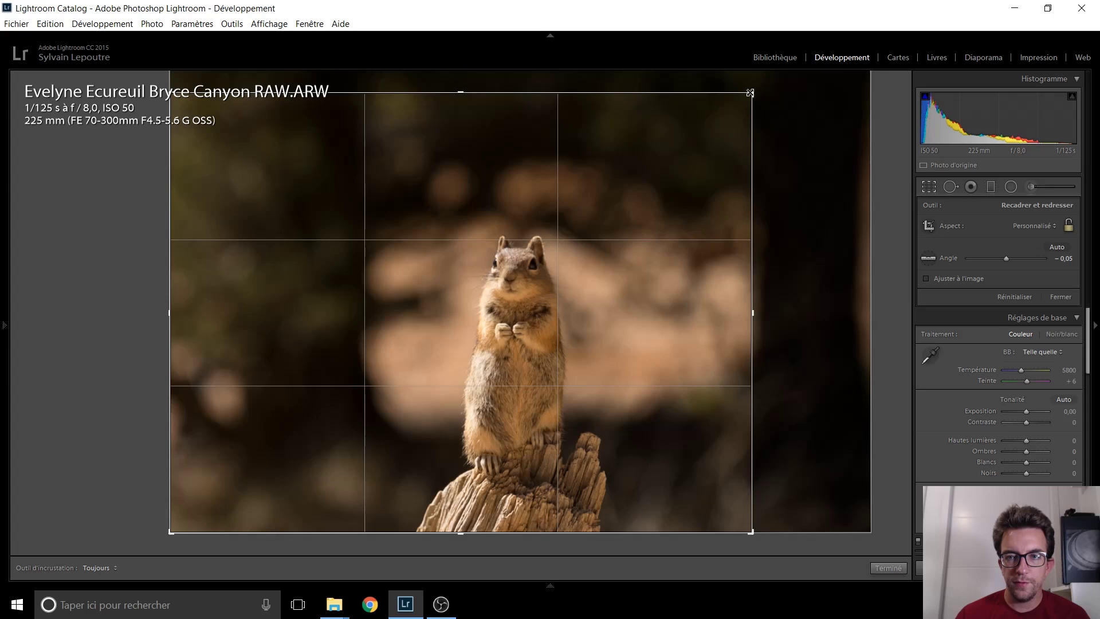
left_click_drag(750, 93, 752, 79)
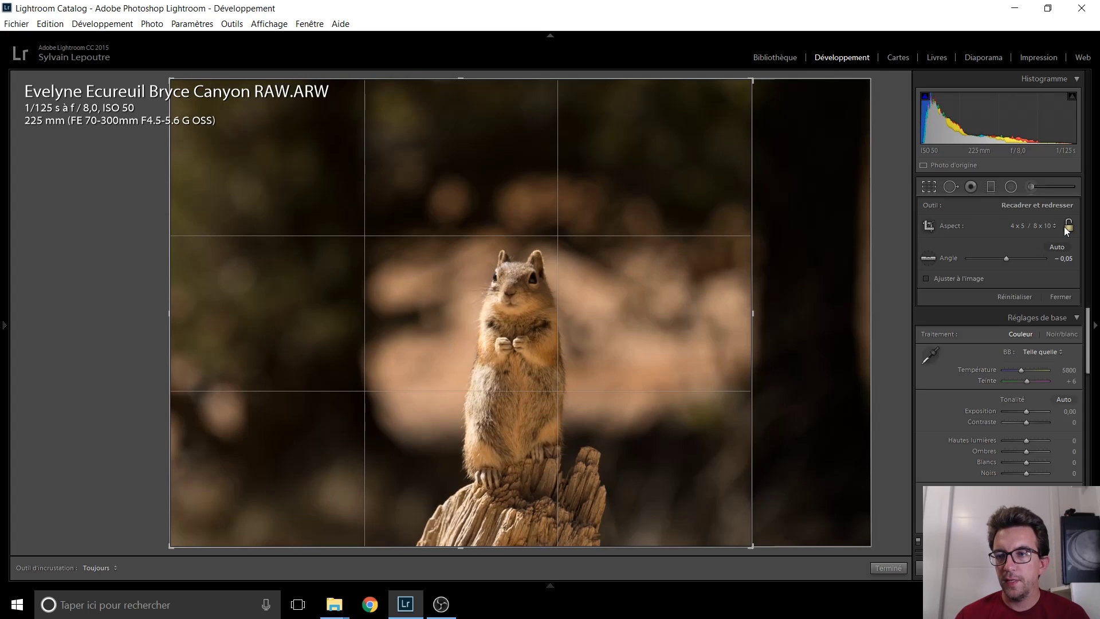
Try to resize the crop from its right edge with the Personnalisé aspect, shifting the photo slightly within the frame
left_click(1028, 226)
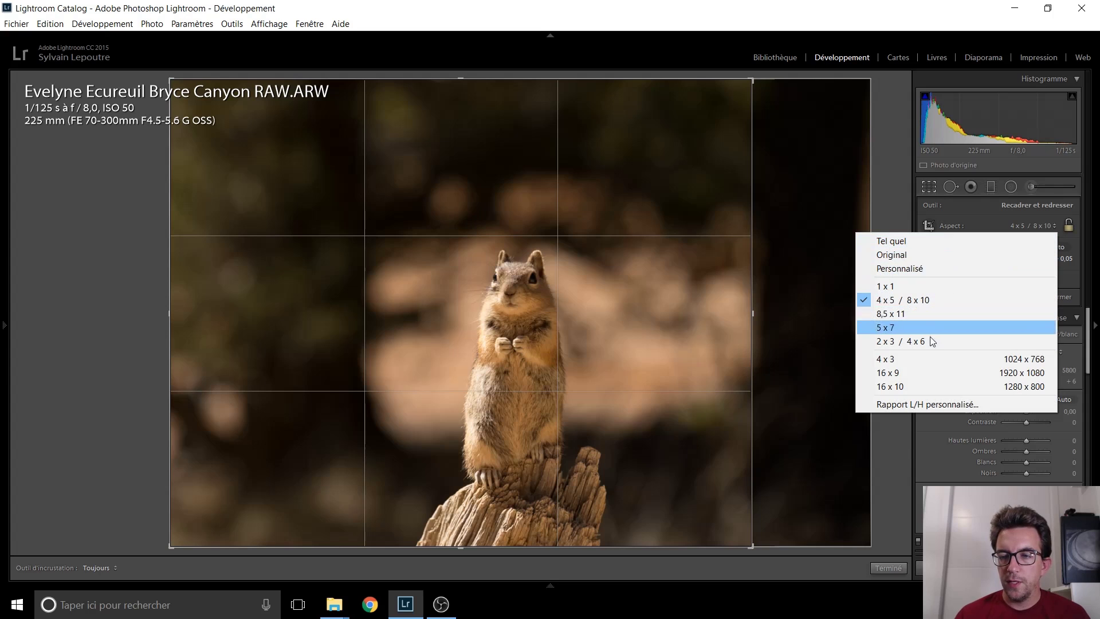
left_click(954, 268)
left_click_drag(756, 315, 836, 325)
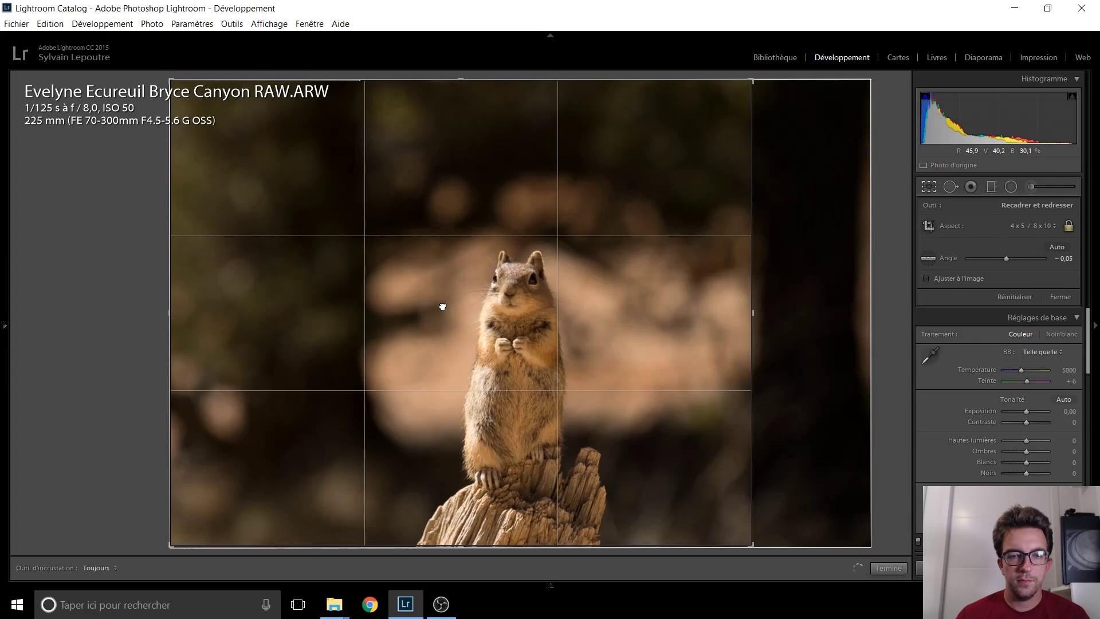
left_click_drag(324, 270, 369, 304)
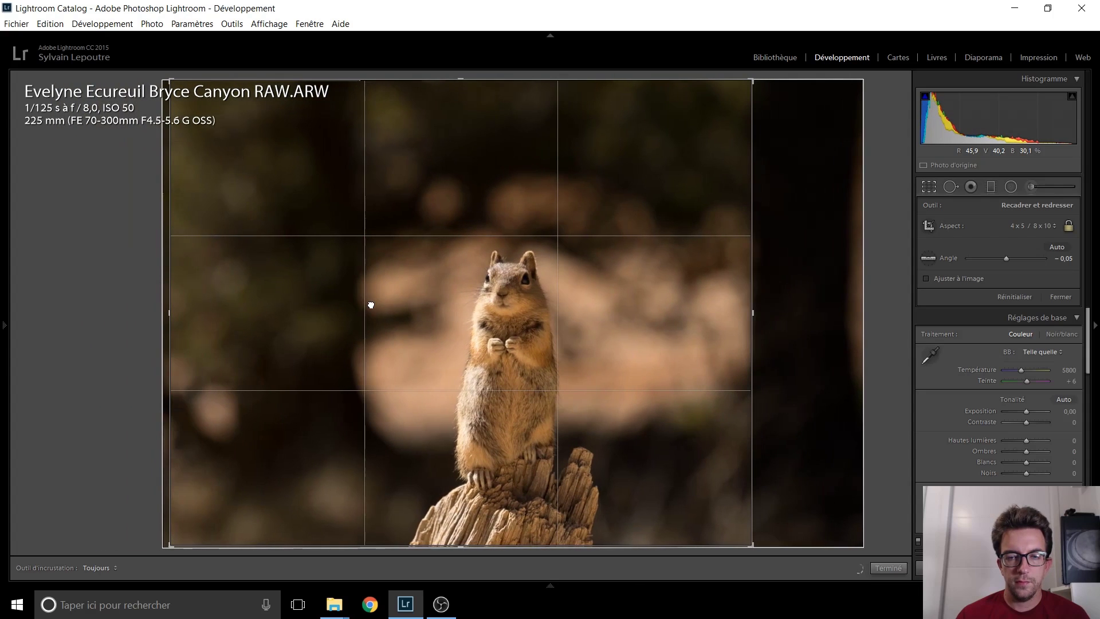
left_click(1007, 225)
left_click(1002, 268)
left_click_drag(768, 309, 766, 313)
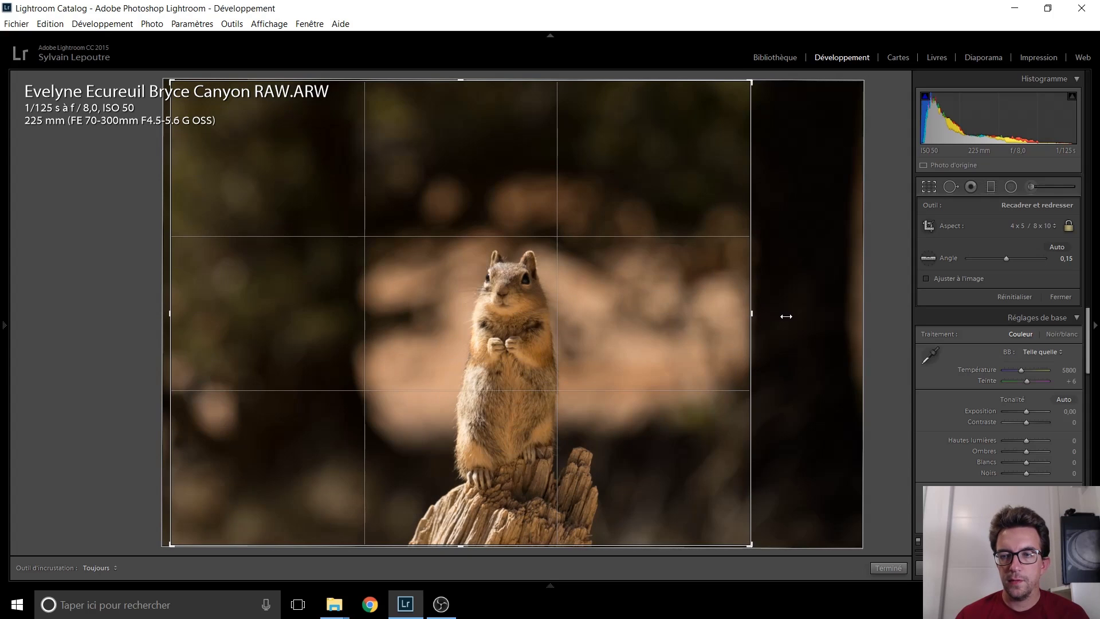
Try again to release the crop from its 4 x 5 ratio by choosing the Personnalisé aspect, and apply the crop
left_click(1025, 225)
left_click(914, 268)
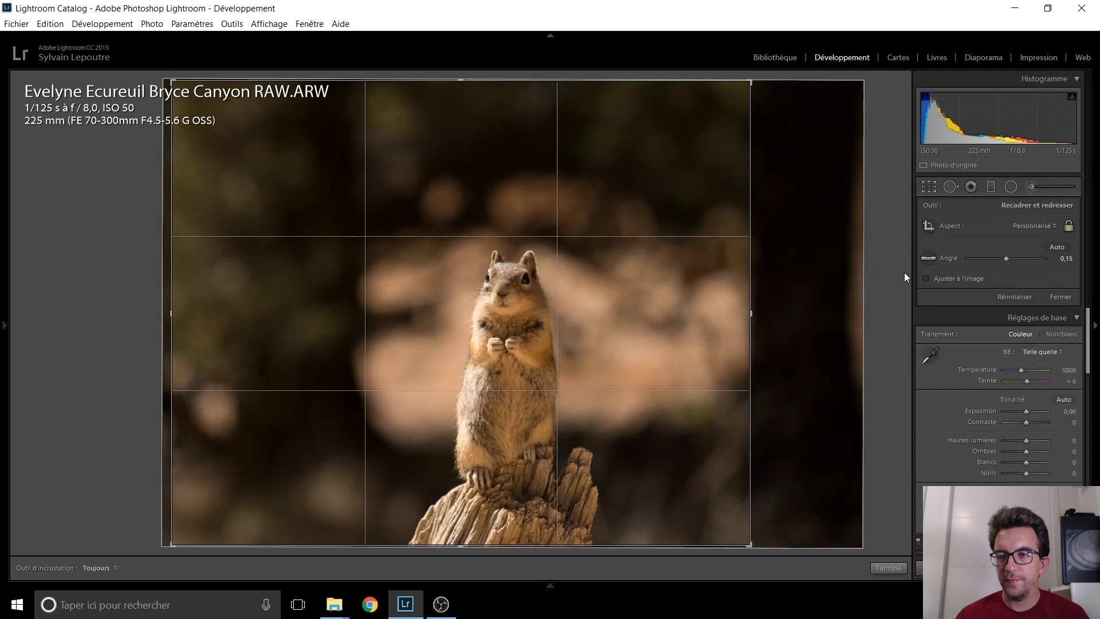
key("ctrl+z")
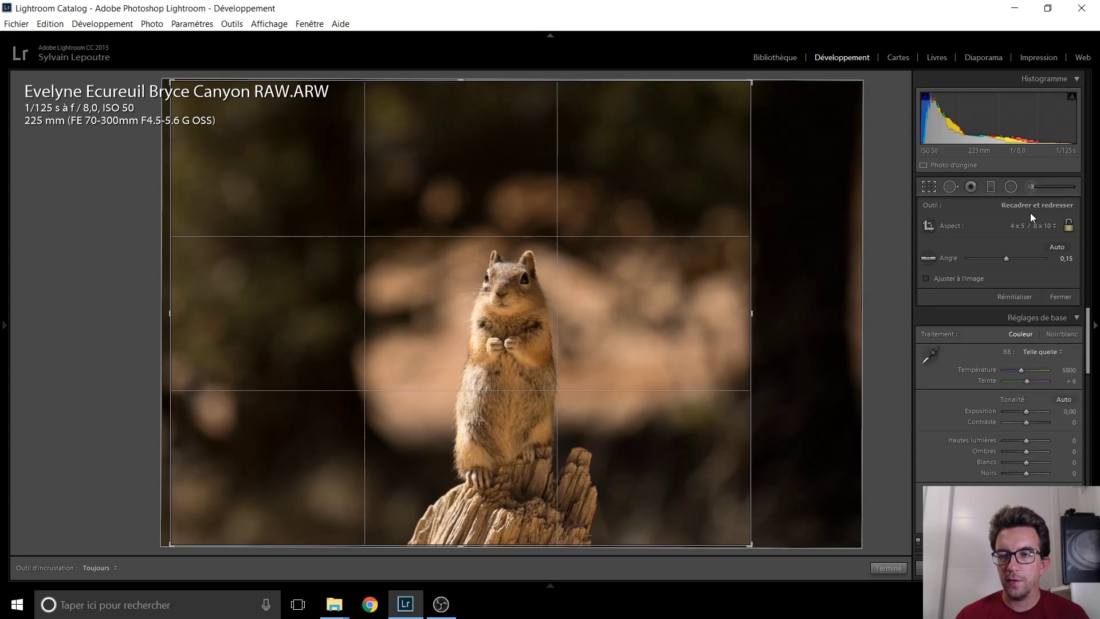
left_click(1034, 227)
key("Escape")
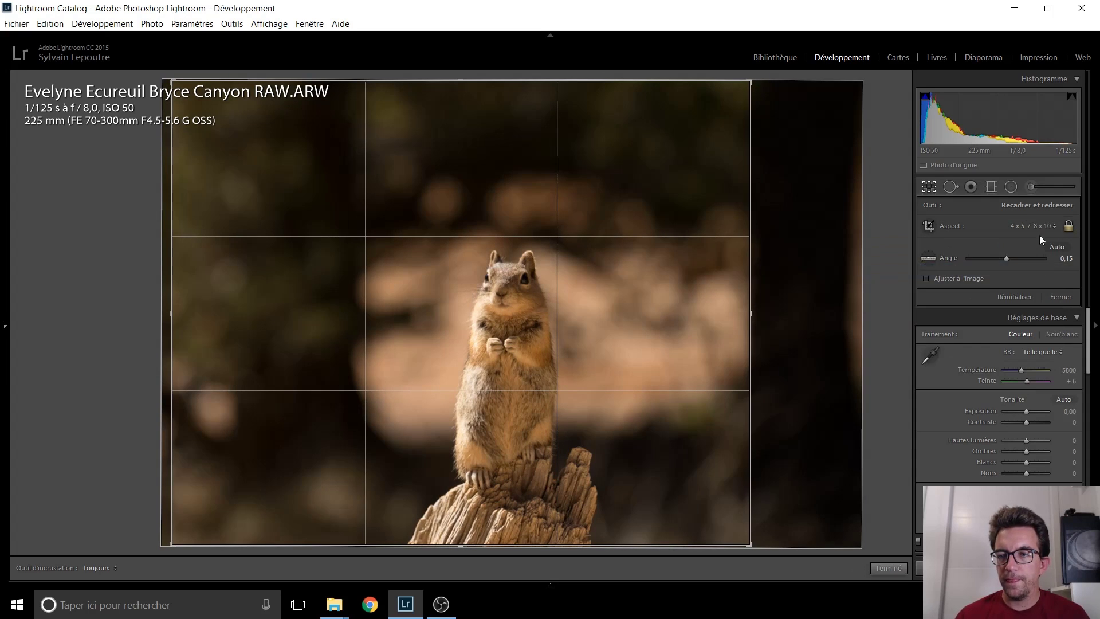
left_click(1033, 225)
left_click(973, 272)
key("Return")
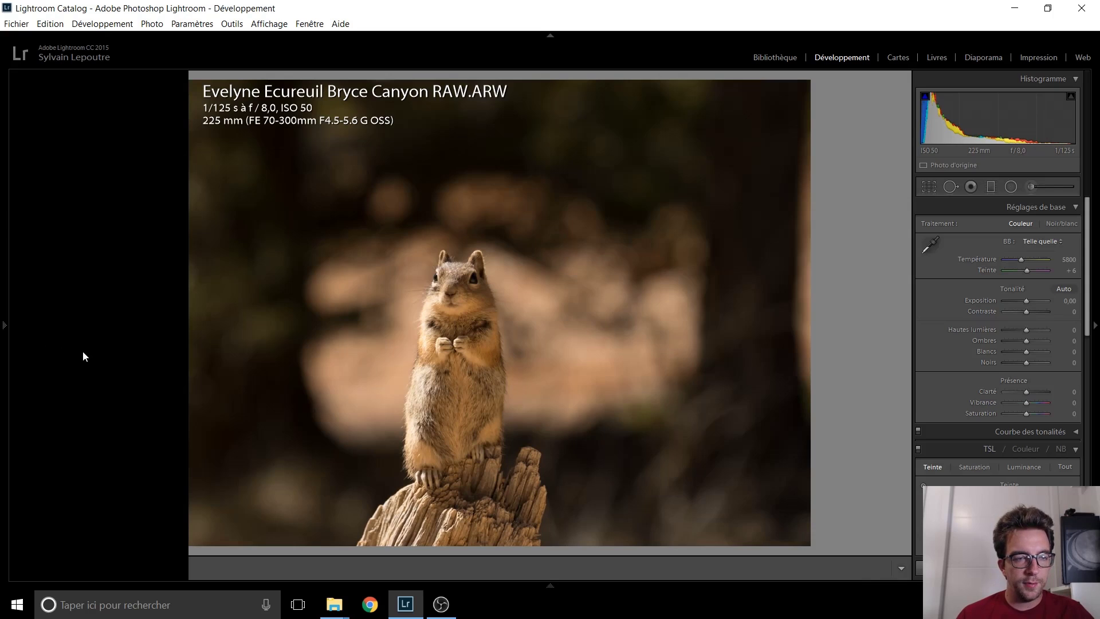
Restore the squirrel photo to its Importation state from the edit history and hide the history area again
left_click(4, 326)
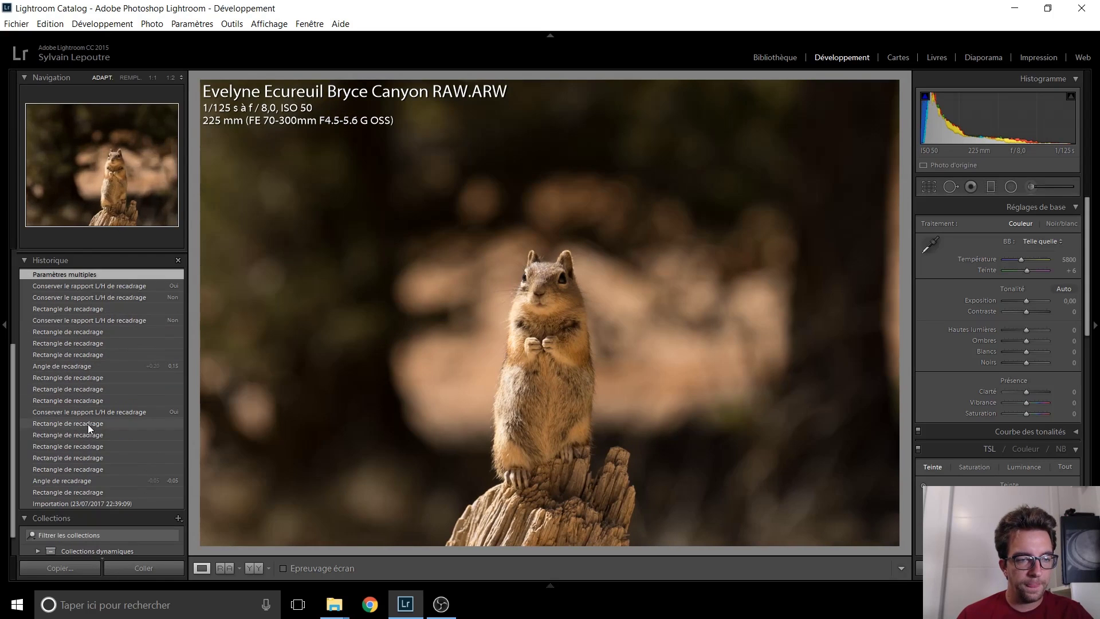
left_click(85, 502)
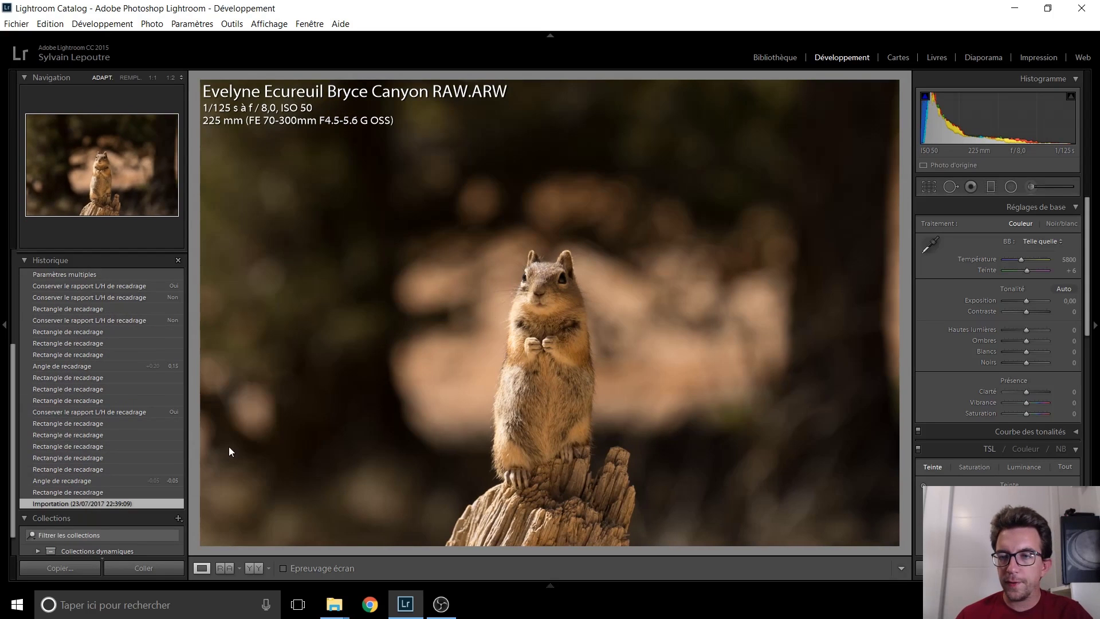
key("F7")
Crop about 18% off the squirrel photo's right side and about 15% off its top, and apply the crop
left_click(929, 187)
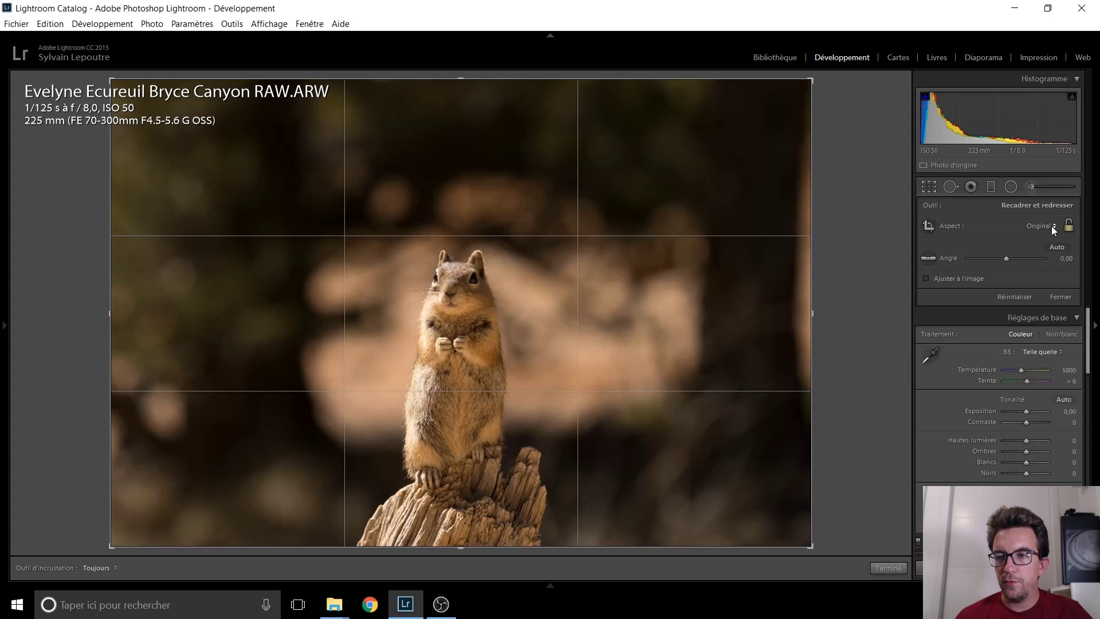
left_click_drag(809, 79, 749, 115)
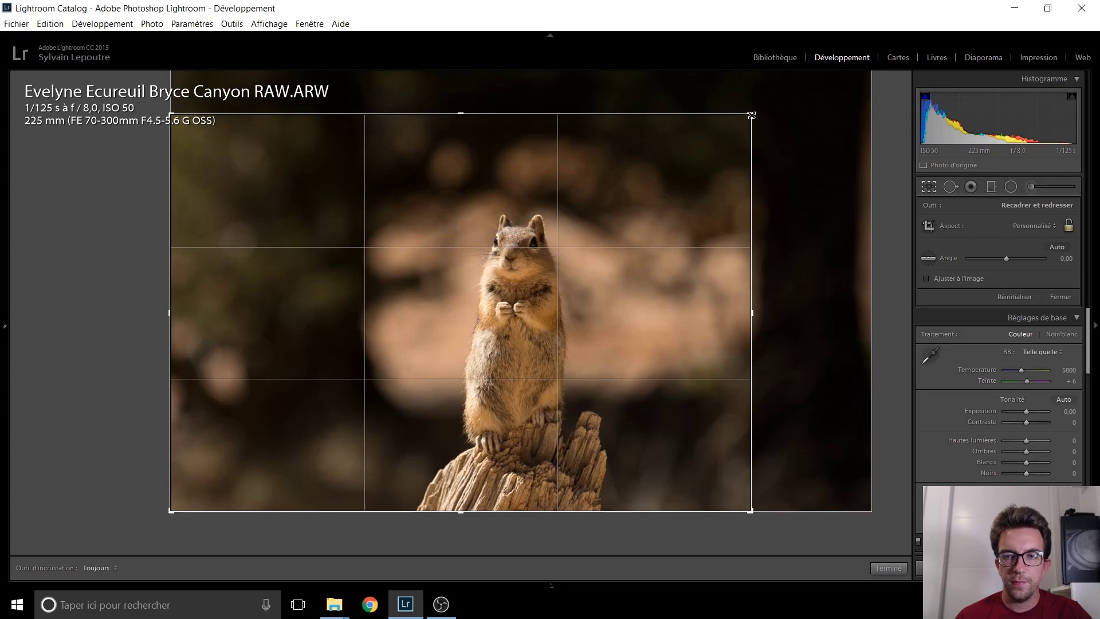
left_click_drag(751, 113, 768, 114)
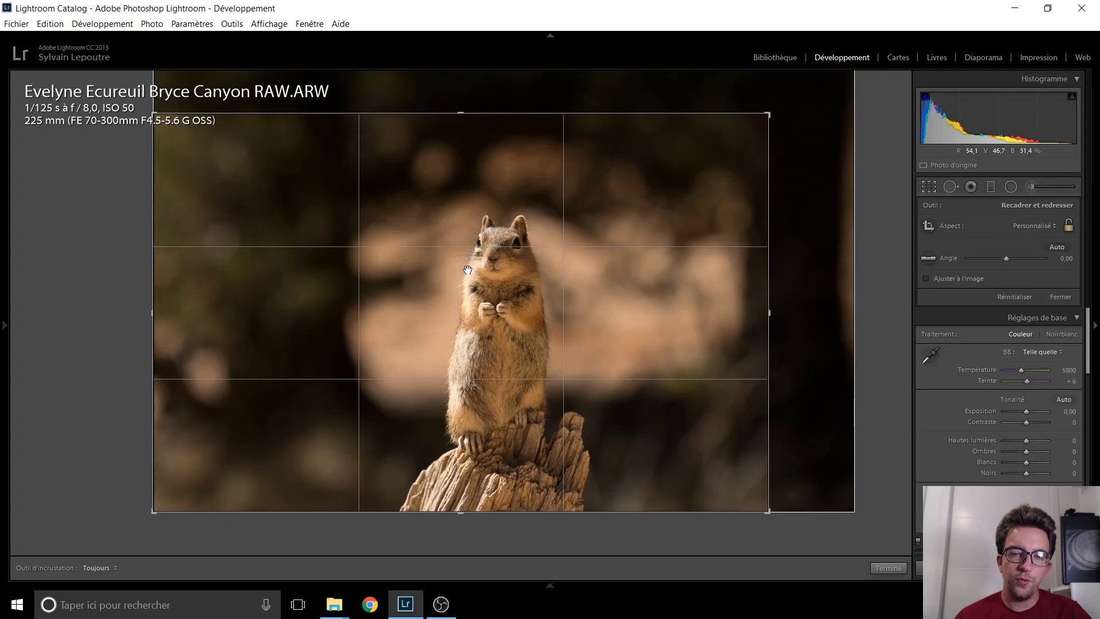
left_click_drag(768, 113, 747, 126)
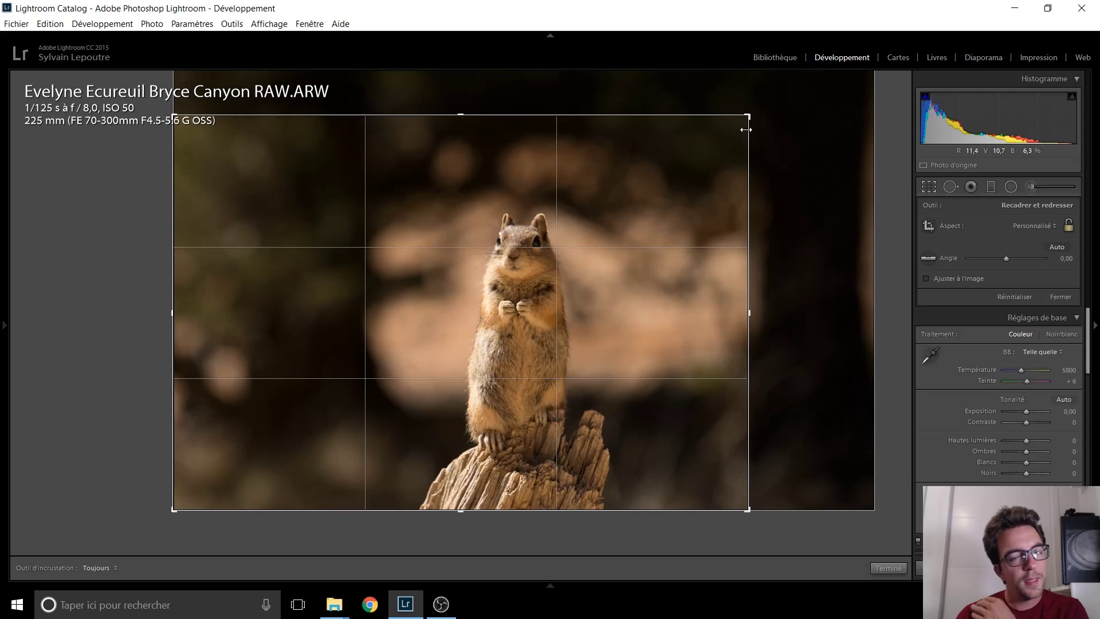
key("Return")
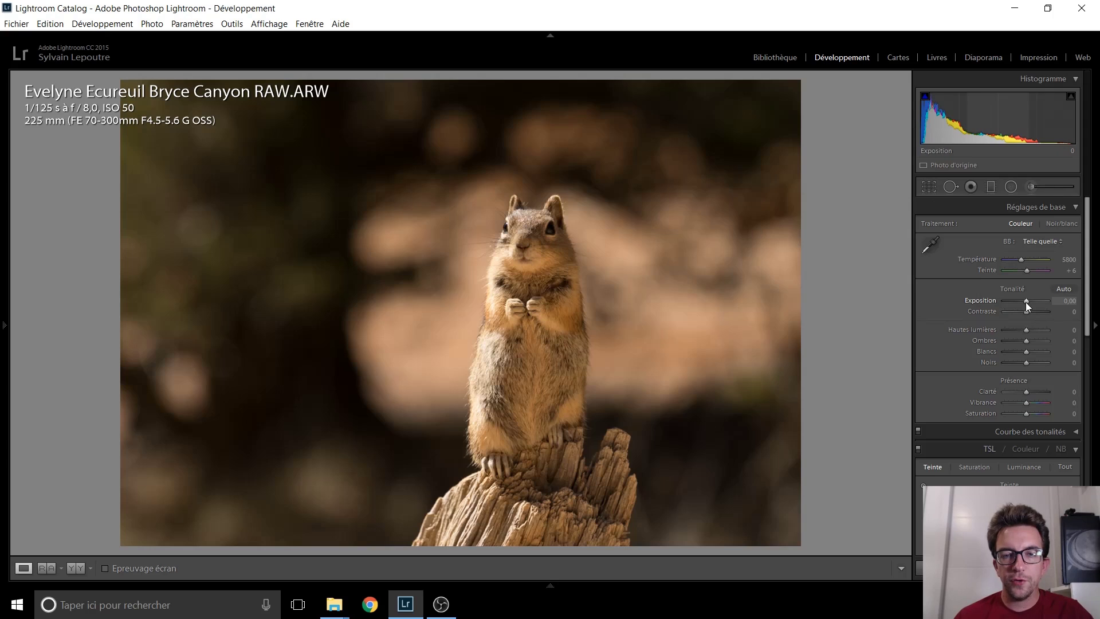
Raise the squirrel photo's exposure to +0.40
key("Up")
key("Up")
key("Up")
key("Up")
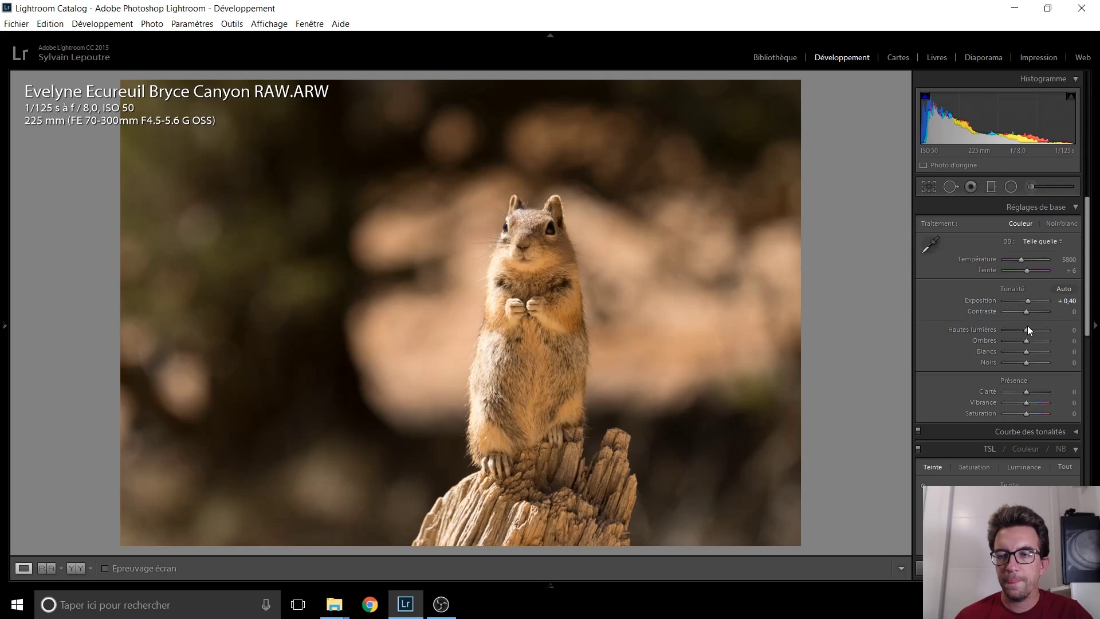
Lower the highlights to -70, moving the value up and back down to compare the effect
key("Down")
key("Down")
key("Down")
key("Down")
key("Down")
key("Down")
key("Down")
key("Down")
key("Down")
key("Down")
key("Down")
key("Down")
key("Down")
key("Down")
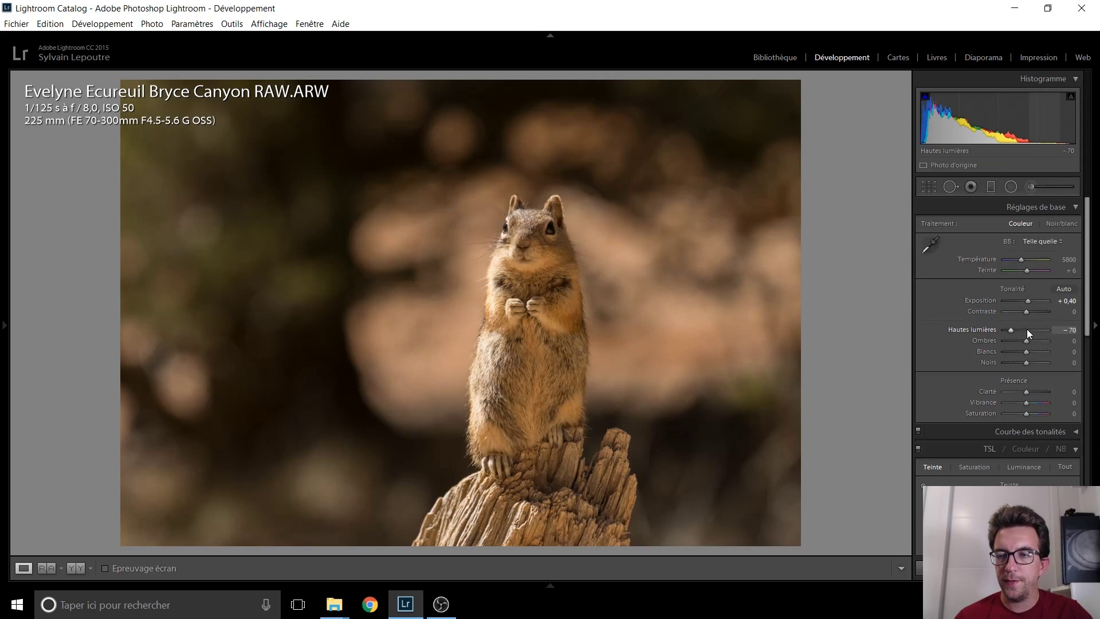
key("Up")
key("Up")
key("Up")
key("Up")
key("Down")
key("Down")
key("Down")
key("Down")
Try out a shadows change and a whites boost to +30, resetting both to 0
mouse_move(1030, 342)
left_mouse_down()
mouse_move(1064, 342)
mouse_move(1011, 341)
mouse_move(1069, 346)
mouse_move(1006, 345)
mouse_move(1066, 351)
mouse_move(1026, 344)
left_mouse_up()
double_click(1027, 344)
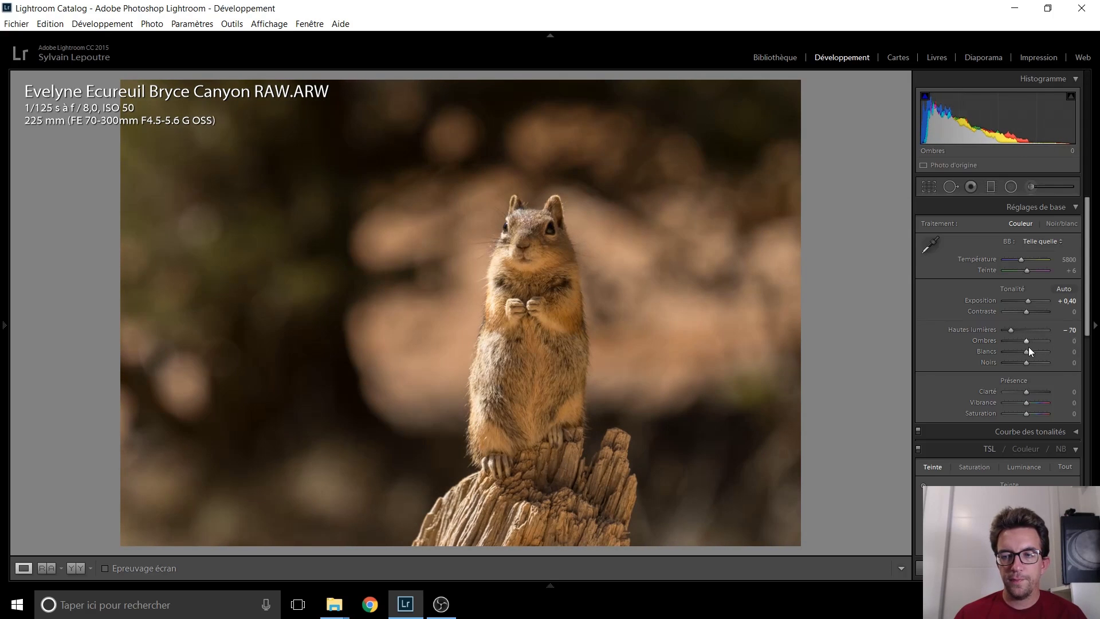
scroll(1027, 351, "up", 9)
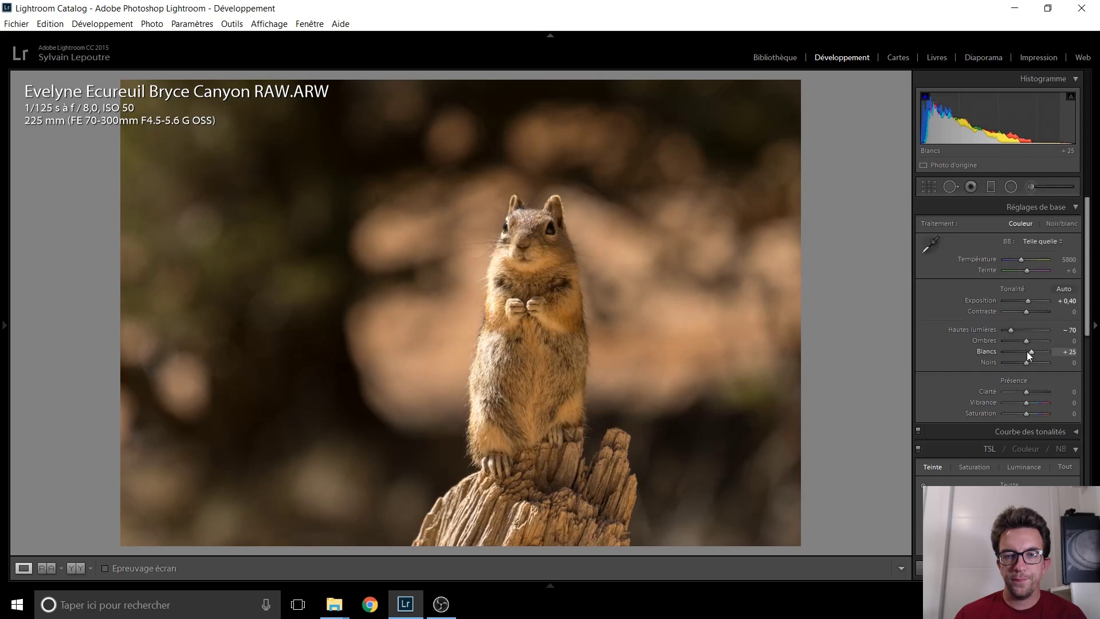
scroll(1026, 352, "down", 4)
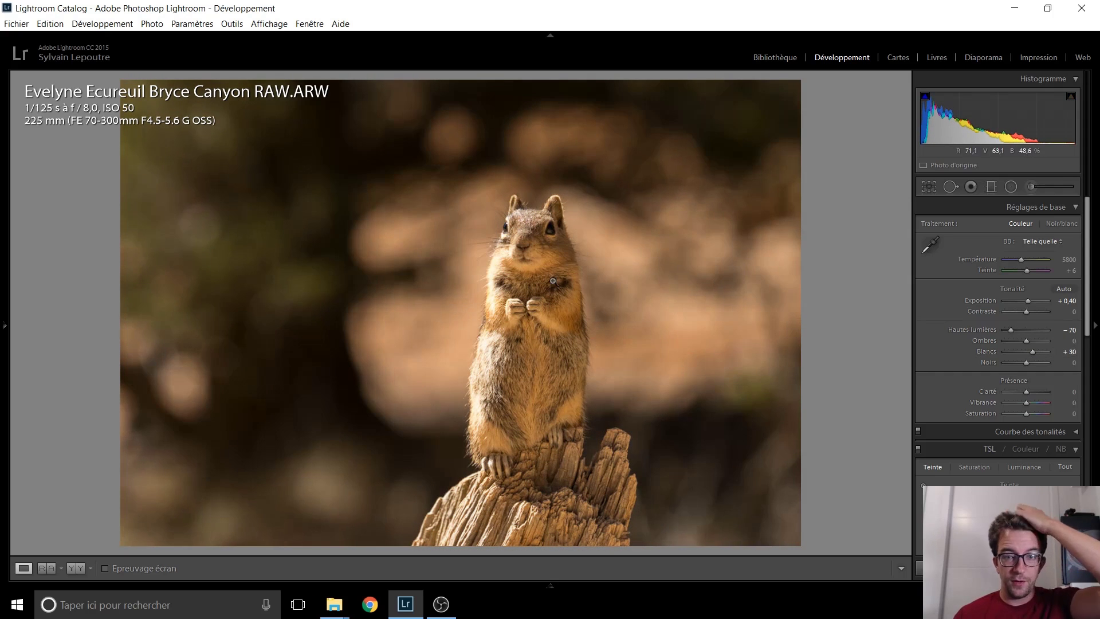
double_click(1032, 351)
Set the photo's exposure to +0.90 and its highlights to -100
scroll(1027, 300, "up", 7)
scroll(1028, 301, "down", 1)
left_click_drag(1010, 330, 963, 328)
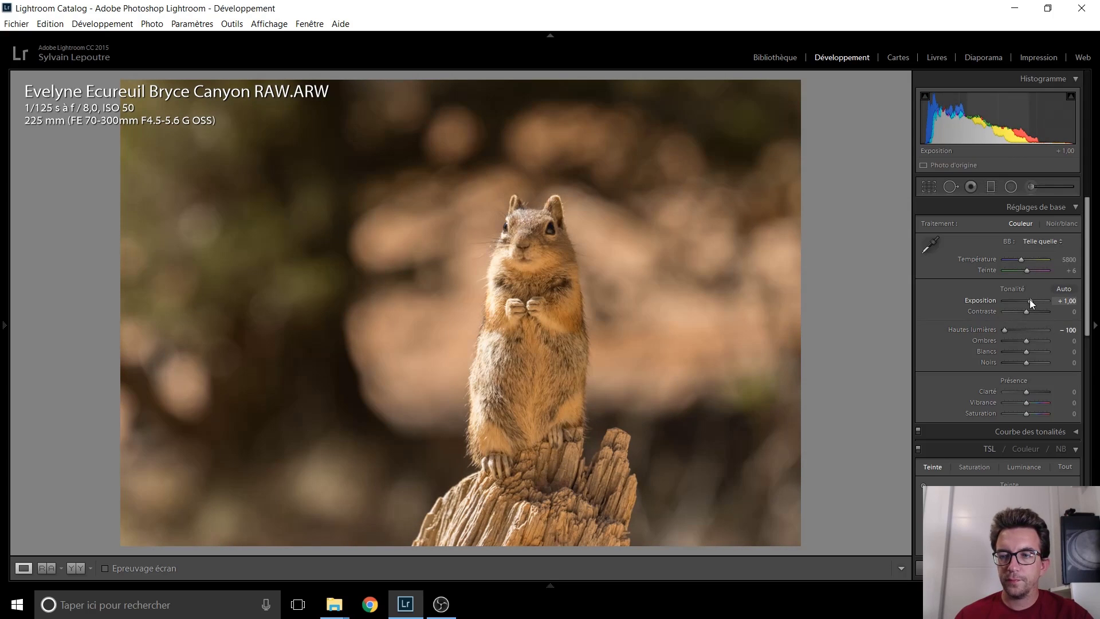
scroll(1029, 299, "down", 1)
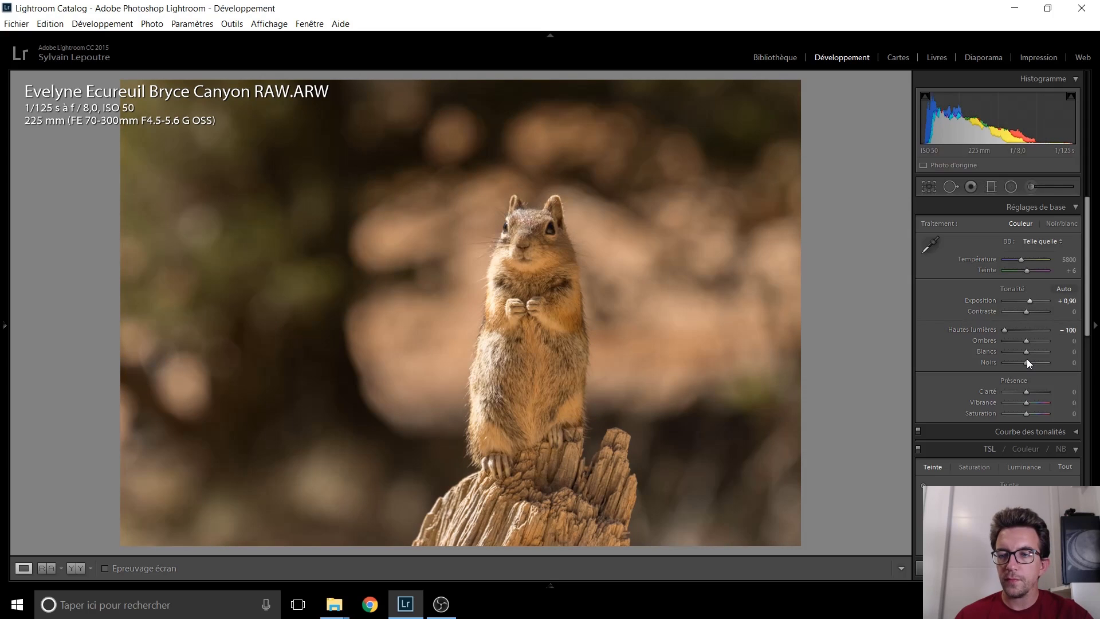
Lower the blacks to -30 to deepen the dark areas of the photo
scroll(1026, 362, "down", 6)
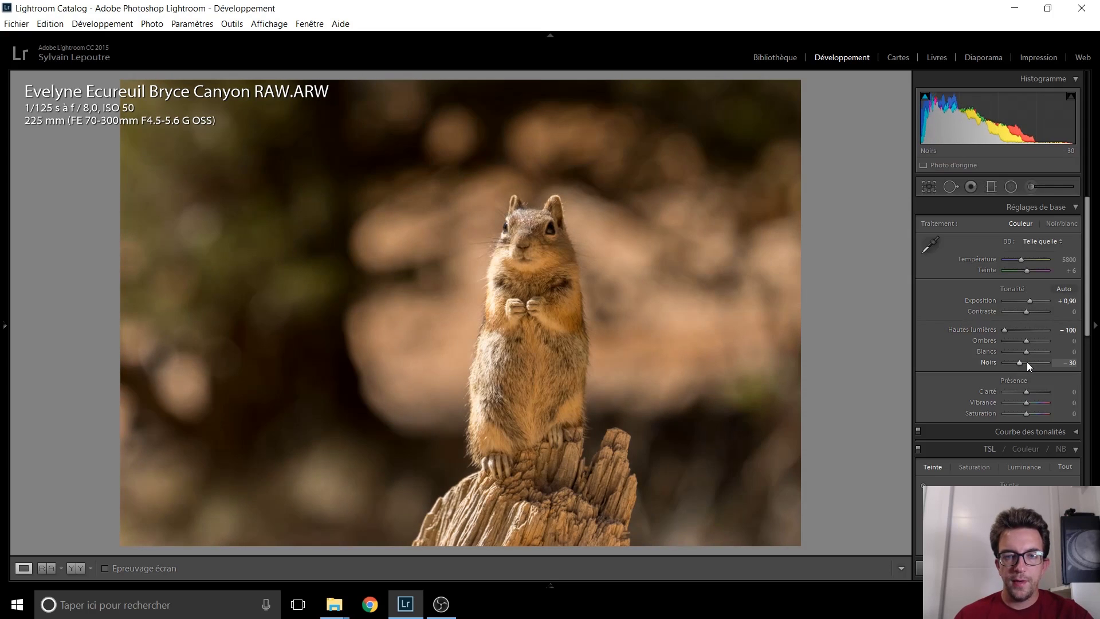
scroll(1026, 362, "up", 1)
scroll(1026, 362, "down", 1)
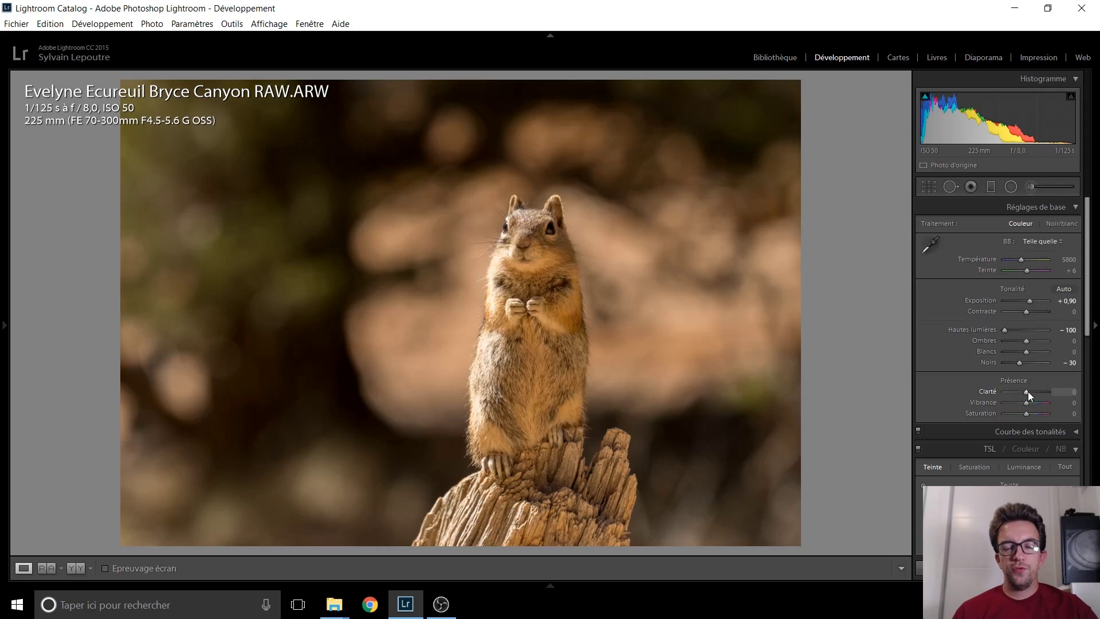
Draw a radial filter around the squirrel, about 38% of the photo's width and 86% of its height, and invert its mask
left_click(1010, 187)
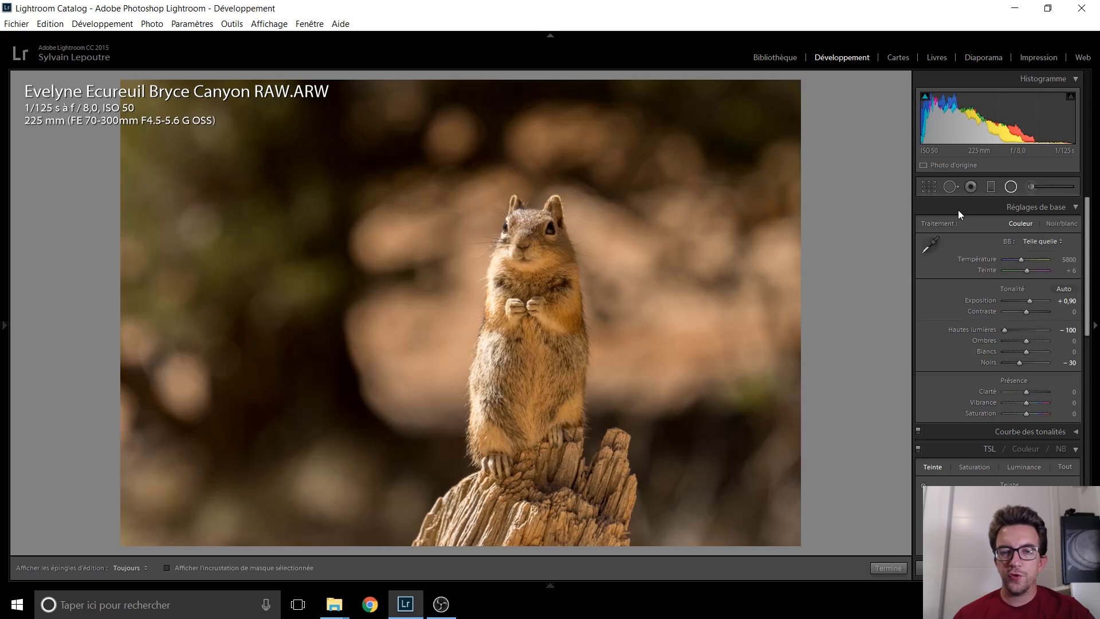
left_click_drag(476, 223, 636, 490)
left_click_drag(563, 406, 570, 434)
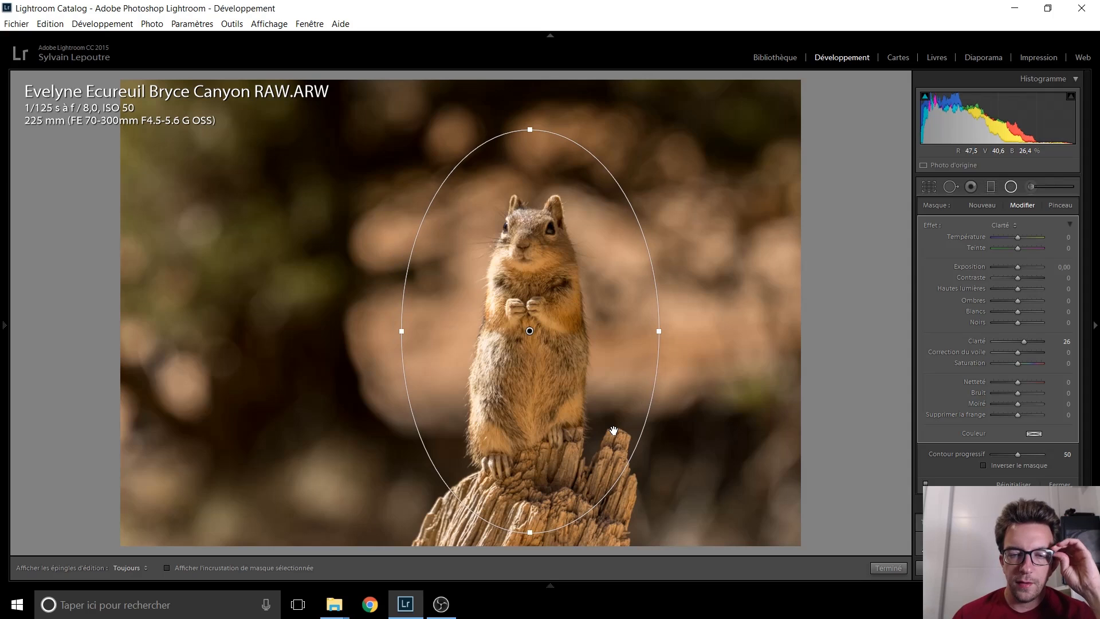
left_click_drag(1008, 293, 1014, 288)
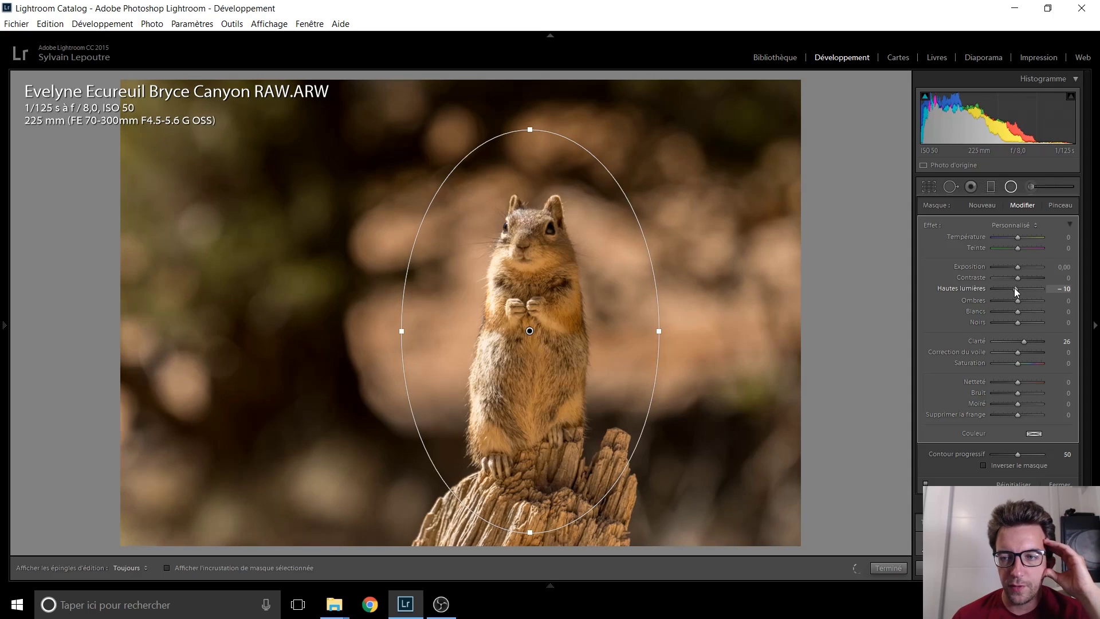
left_click(1004, 465)
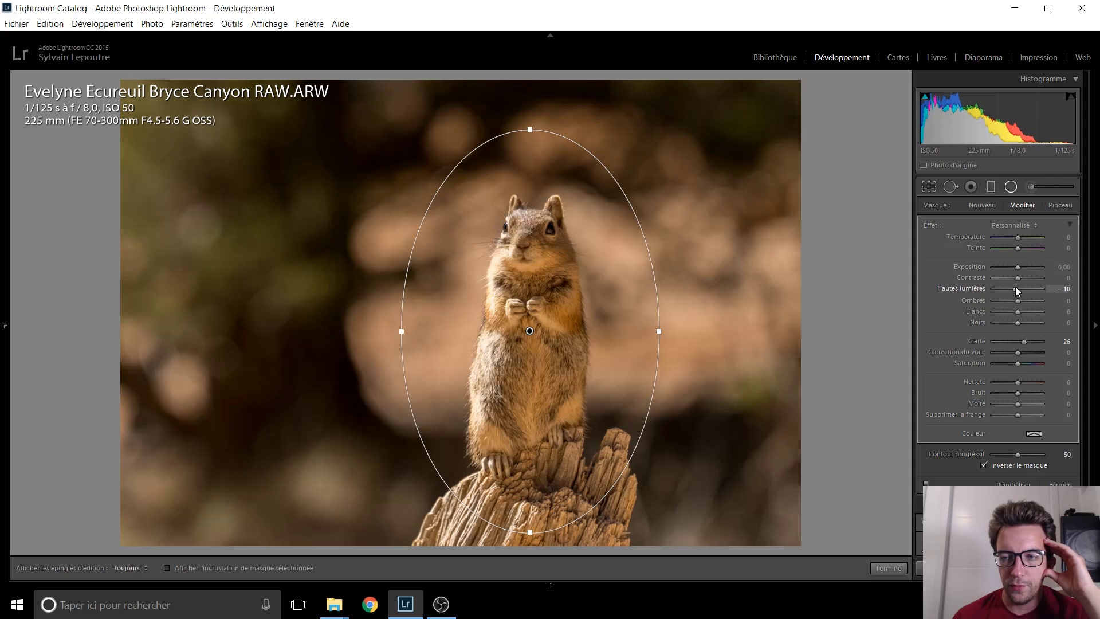
Set the radial filter's highlights to -93 and its exposure to 0.50
left_click_drag(1015, 289, 995, 288)
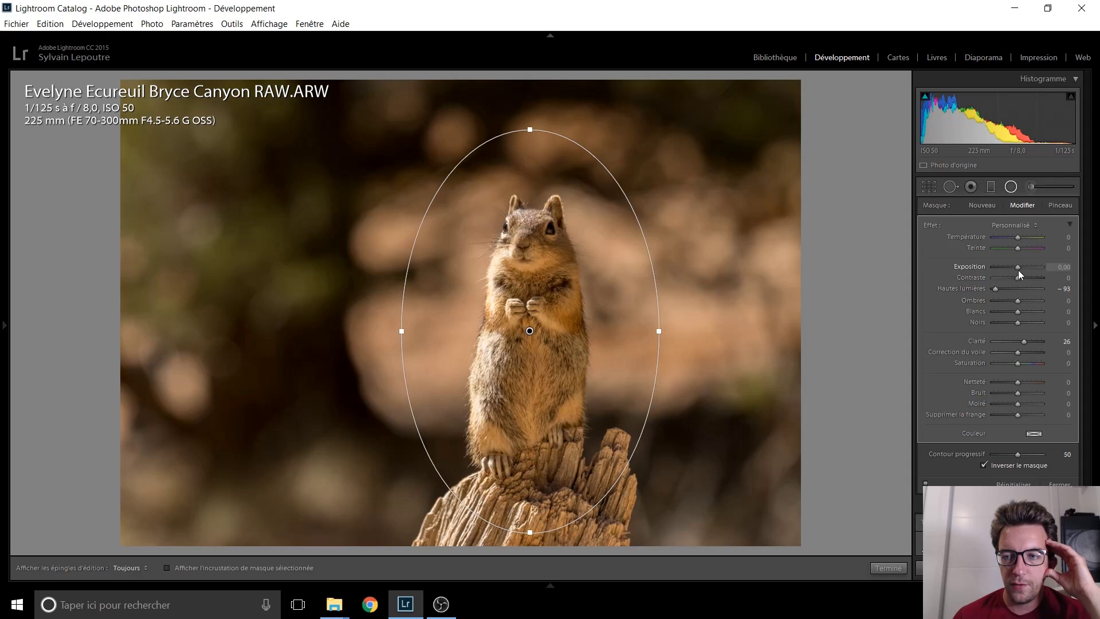
left_click(1018, 270)
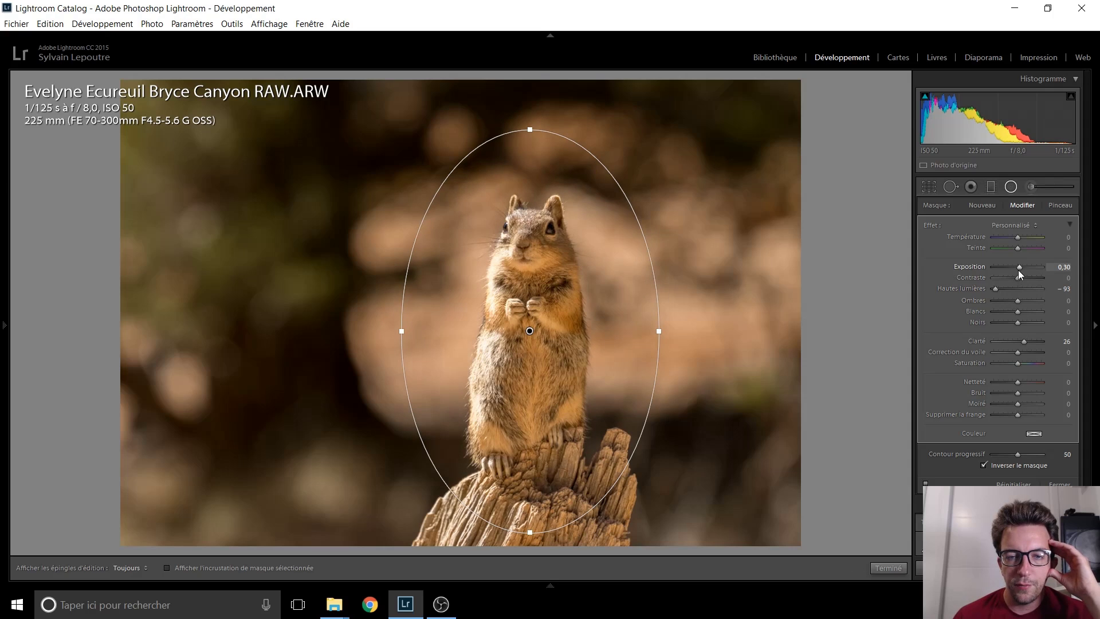
key("Up")
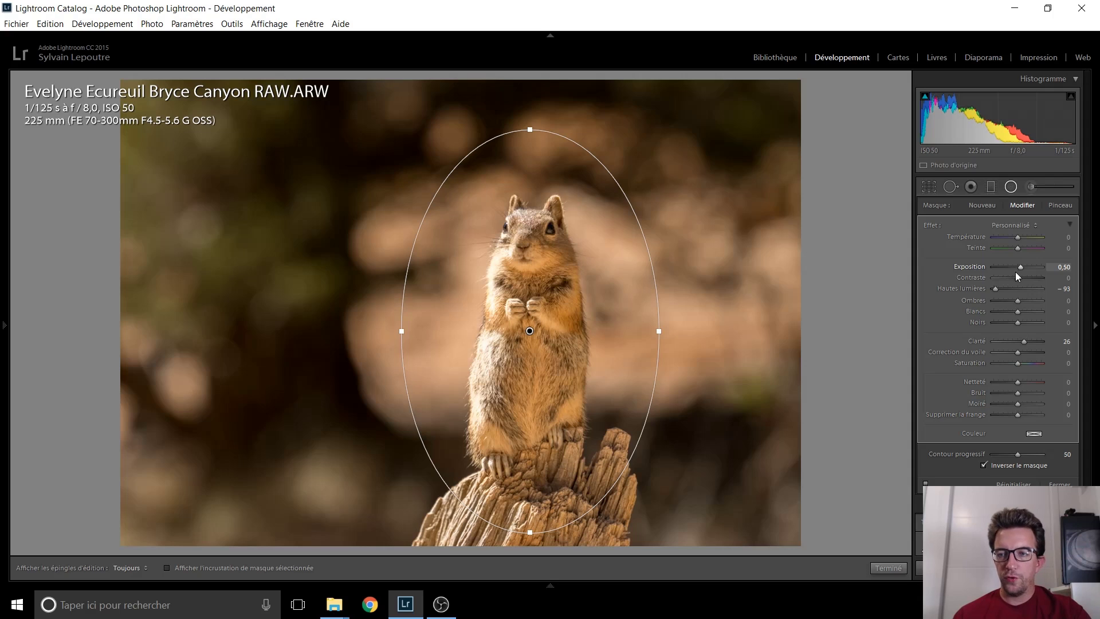
Set the radial filter's highlights to -100, clarity to 36, sharpness to 57 and temperature to -11, keeping its exposure at 0.50
left_click_drag(994, 290, 987, 289)
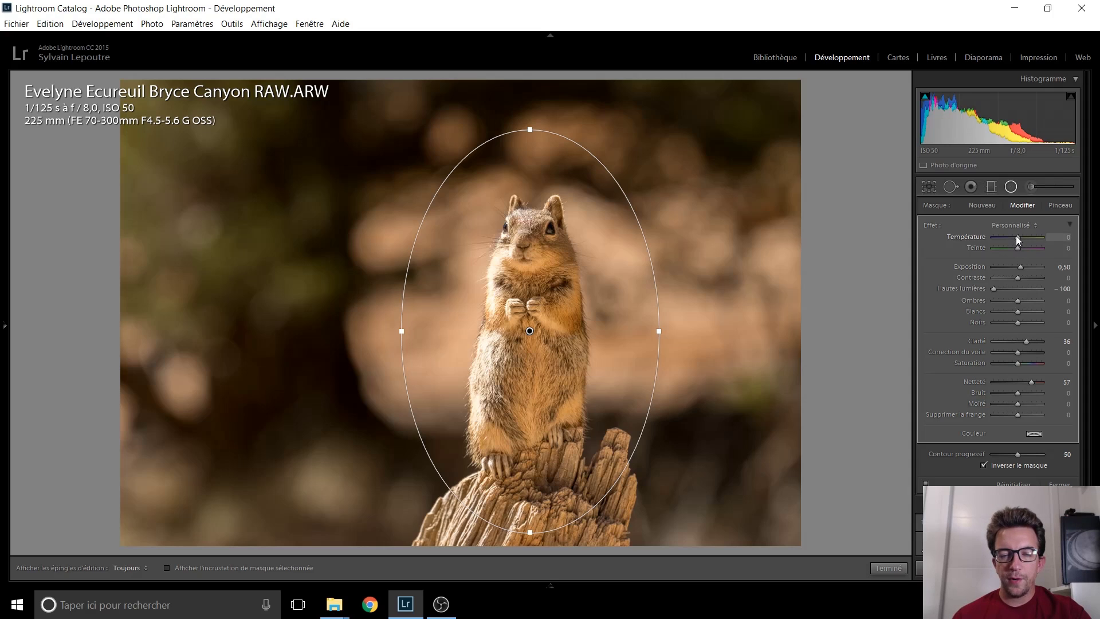
key("Up")
key("Up")
key("Up")
key("Up")
key("Up")
key("Up")
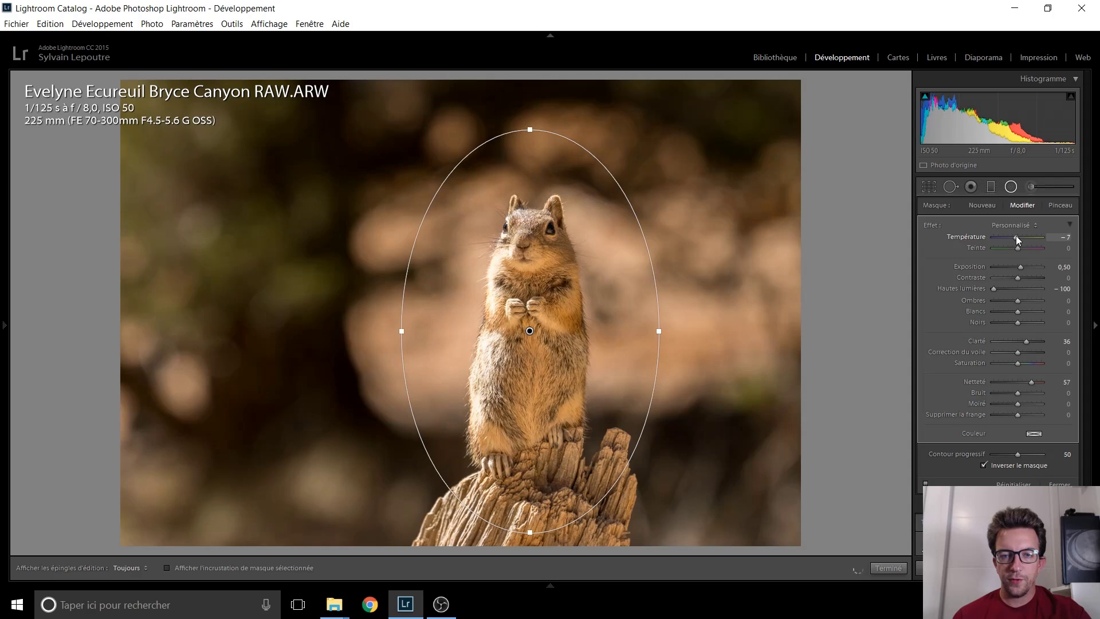
key("Up")
key("Up")
key("Up")
key("Up")
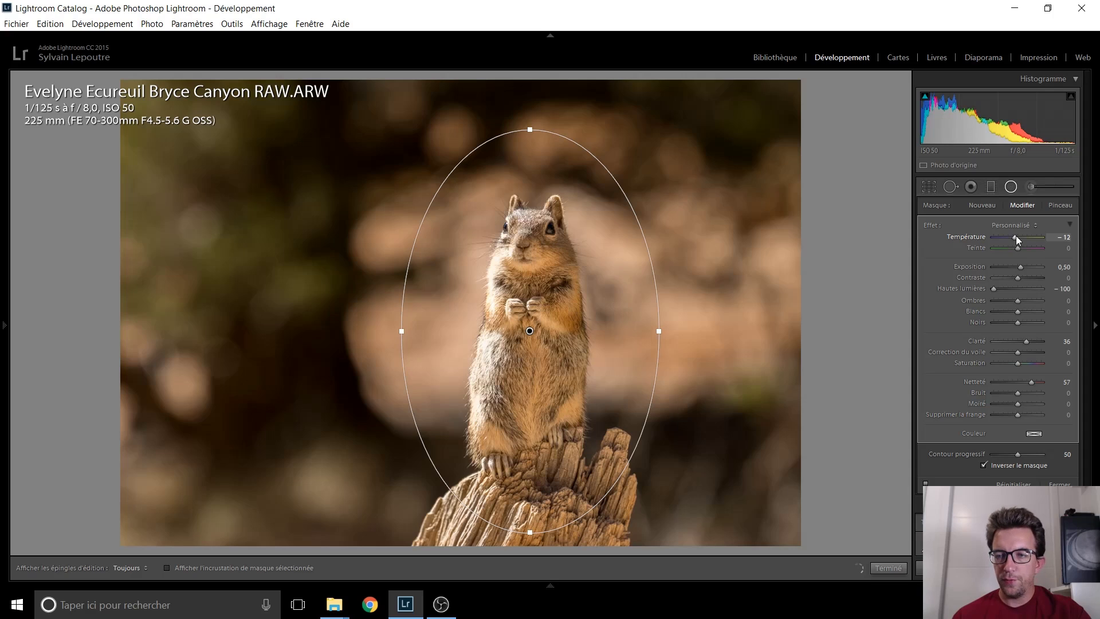
key("Up")
key("Up")
key("Up")
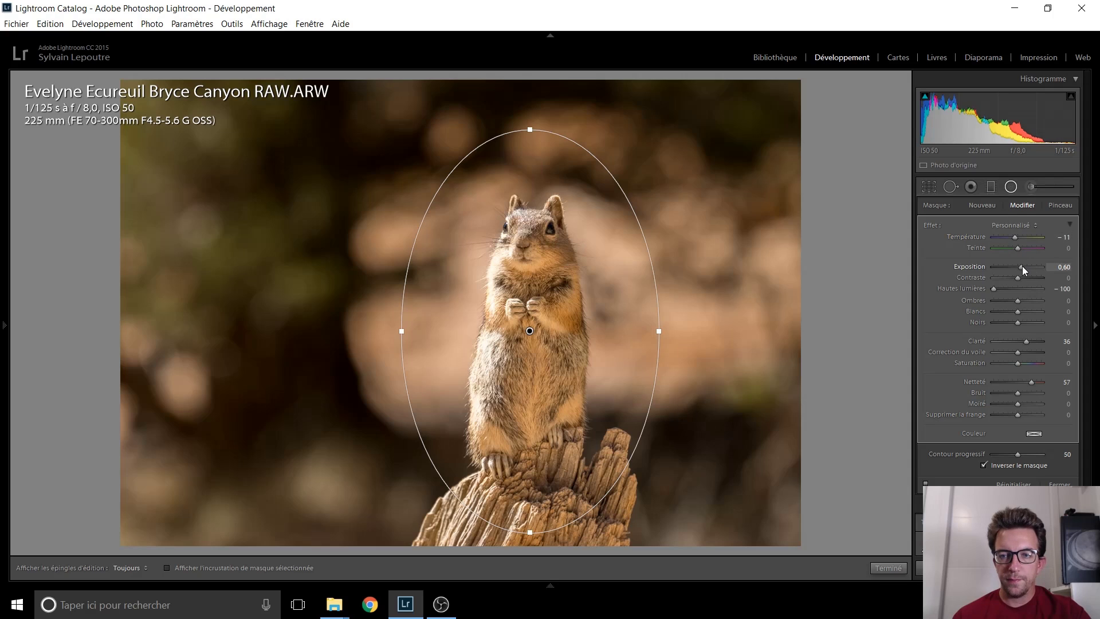
key("ctrl+z")
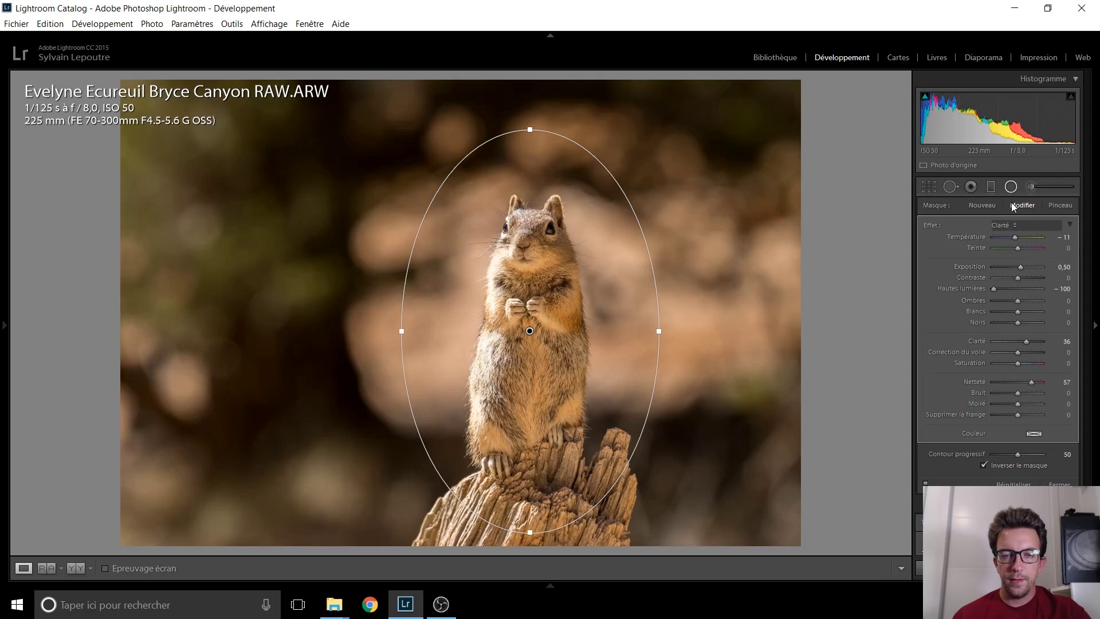
key("shift+m")
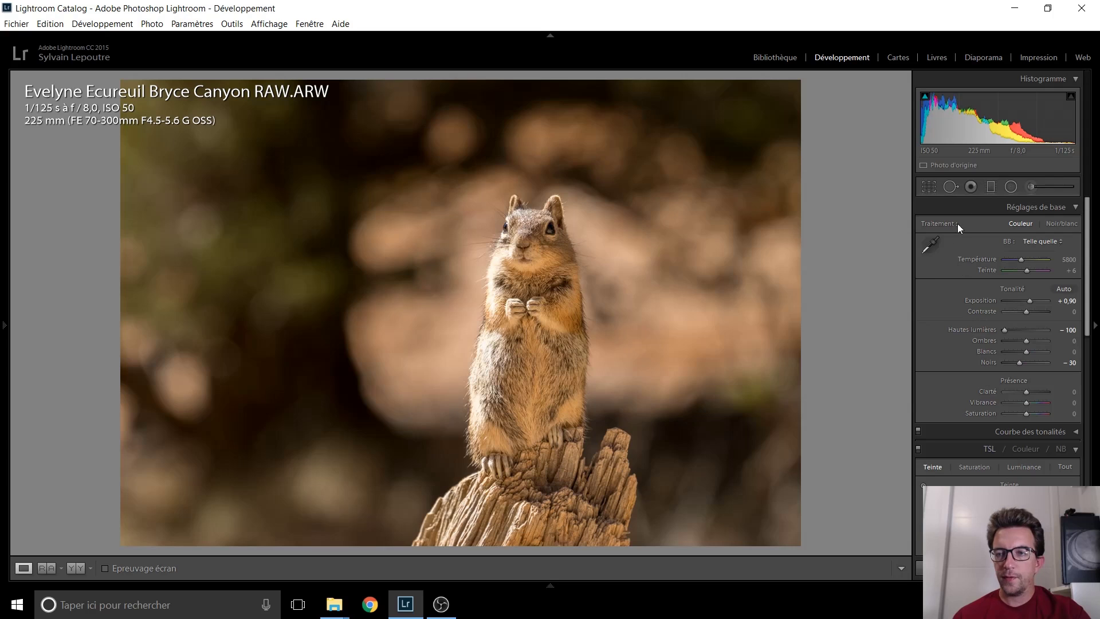
Duplicate the squirrel's radial filter, turn off mask inversion on the copy and reset its effect settings
left_click(1009, 186)
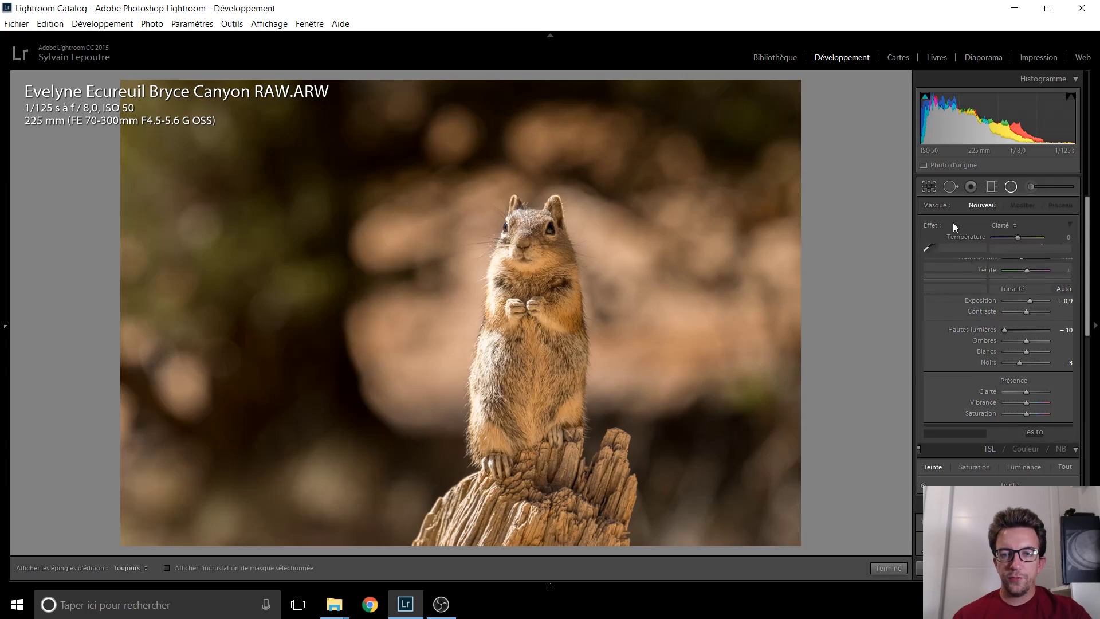
right_click(530, 331)
left_click(551, 341)
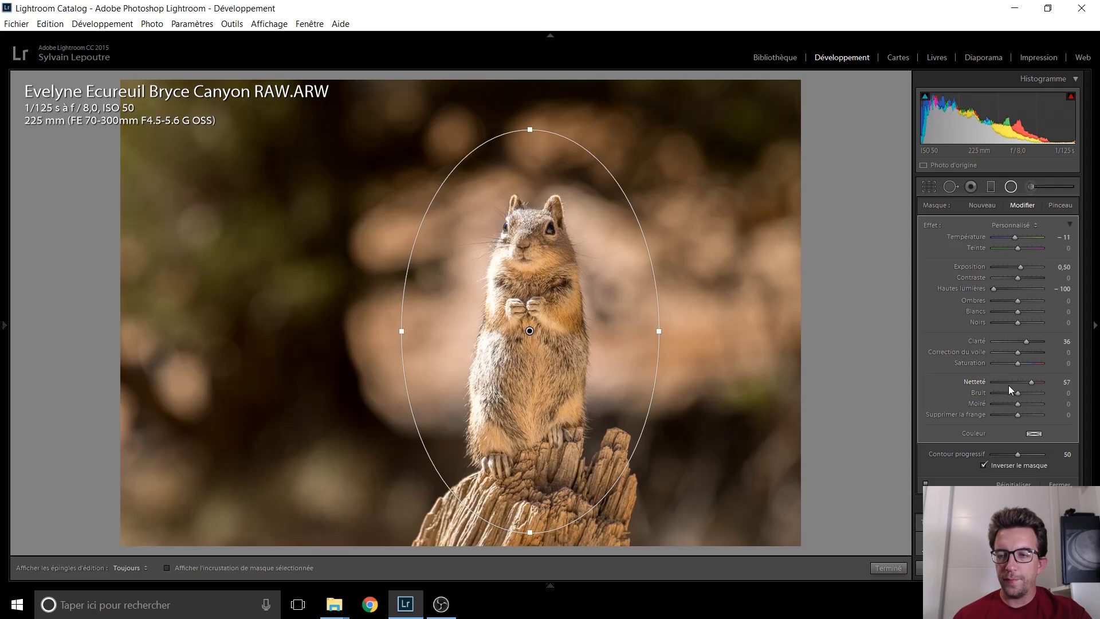
left_click(995, 466)
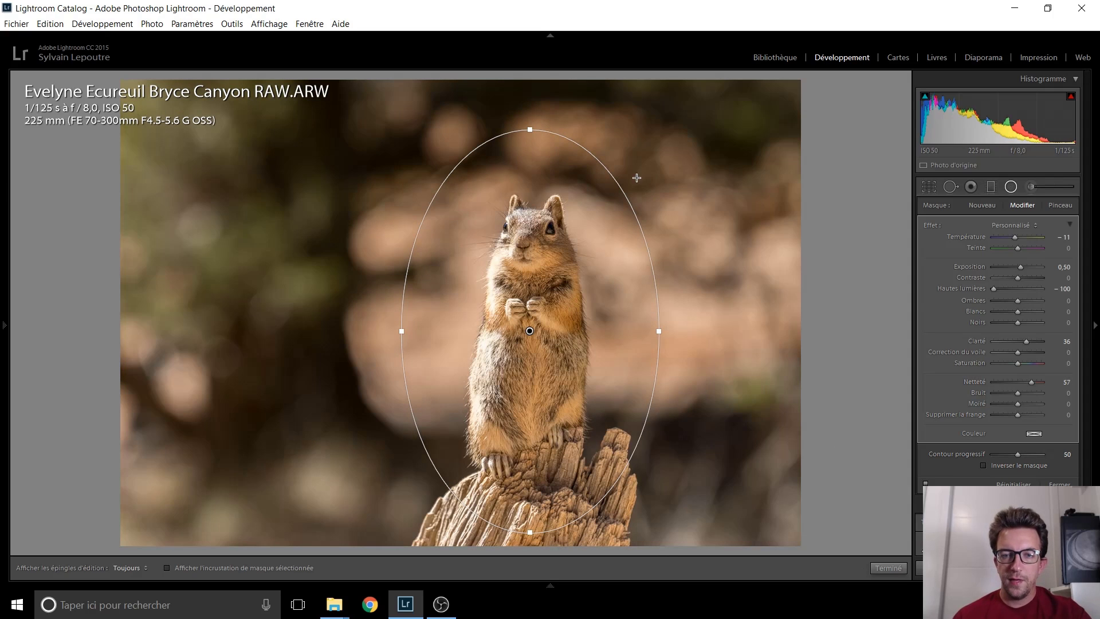
double_click(928, 225)
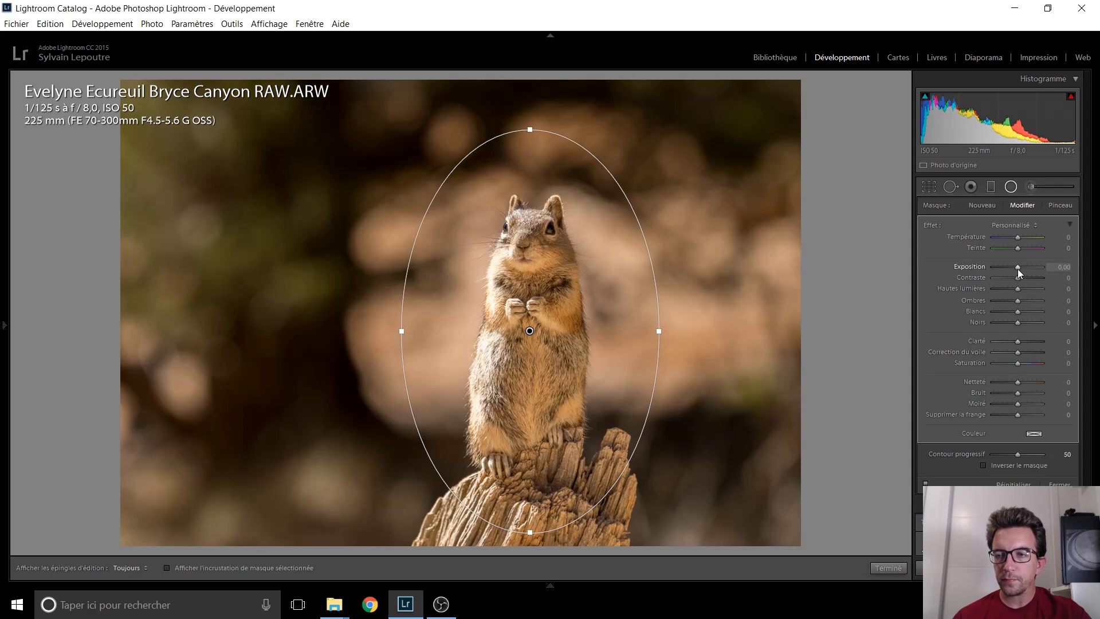
Darken the background with the duplicated radial filter by setting exposure to -0.40, contrast to -36 and shadows to -17
key("Down")
key("Down")
key("Down")
key("Down")
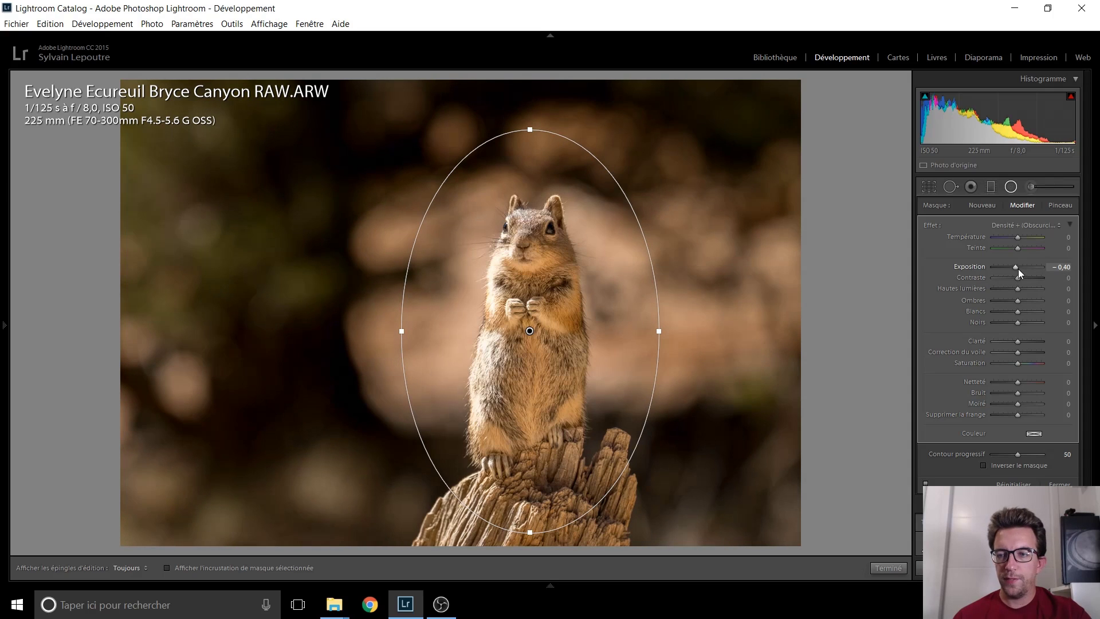
left_click_drag(1016, 278, 1008, 302)
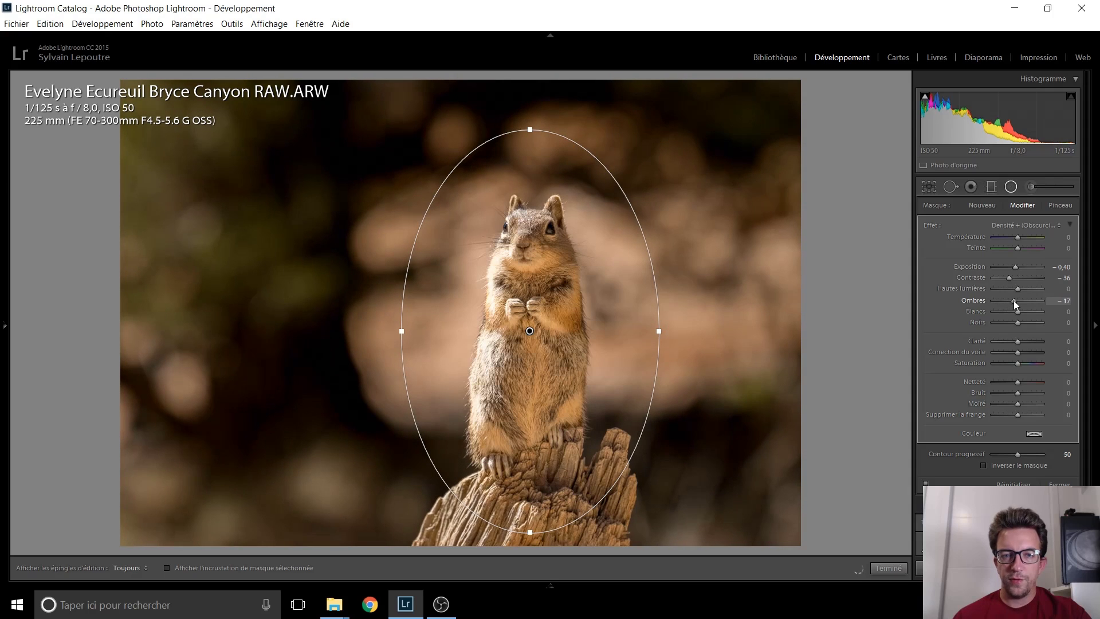
Set the background radial filter's blacks to 11 and its clarity to -33
mouse_move(1035, 321)
left_mouse_down()
mouse_move(1053, 322)
mouse_move(1022, 322)
left_mouse_up()
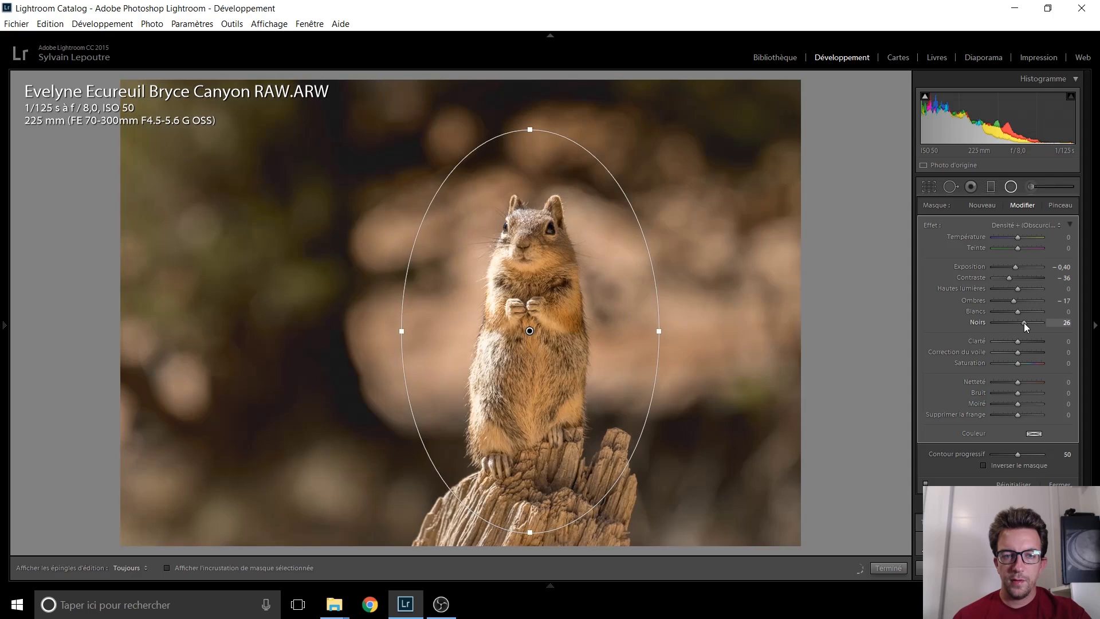
double_click(1023, 322)
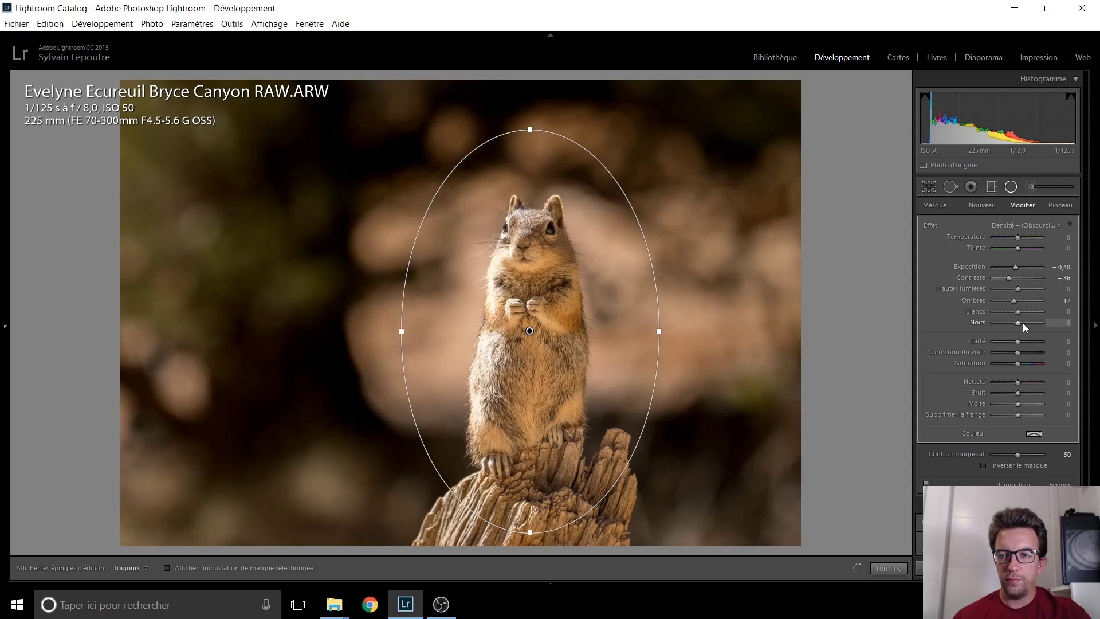
left_click(1022, 321)
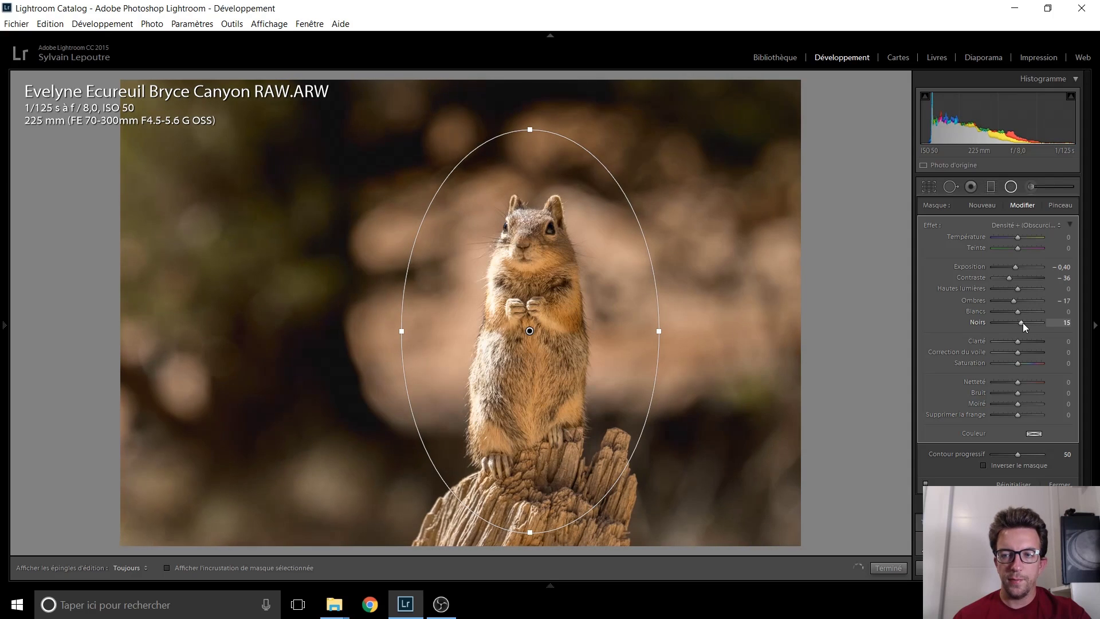
mouse_move(1018, 342)
left_mouse_down()
mouse_move(996, 342)
mouse_move(1009, 343)
left_mouse_up()
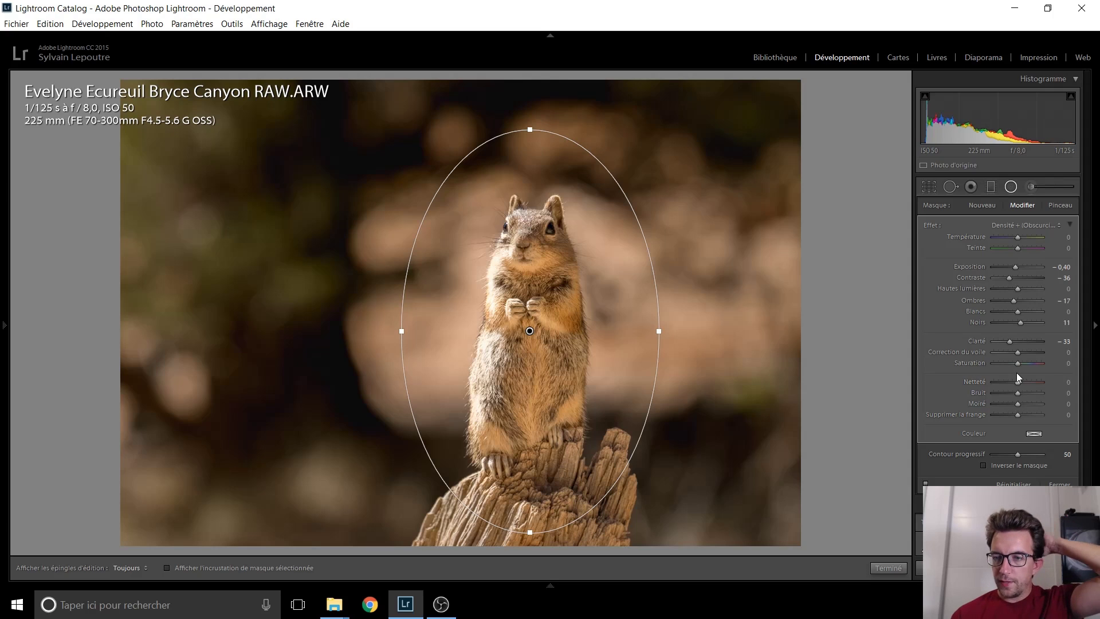
Set the background radial filter's saturation to 12 and close the radial filter tool
left_click_drag(1018, 361, 1018, 363)
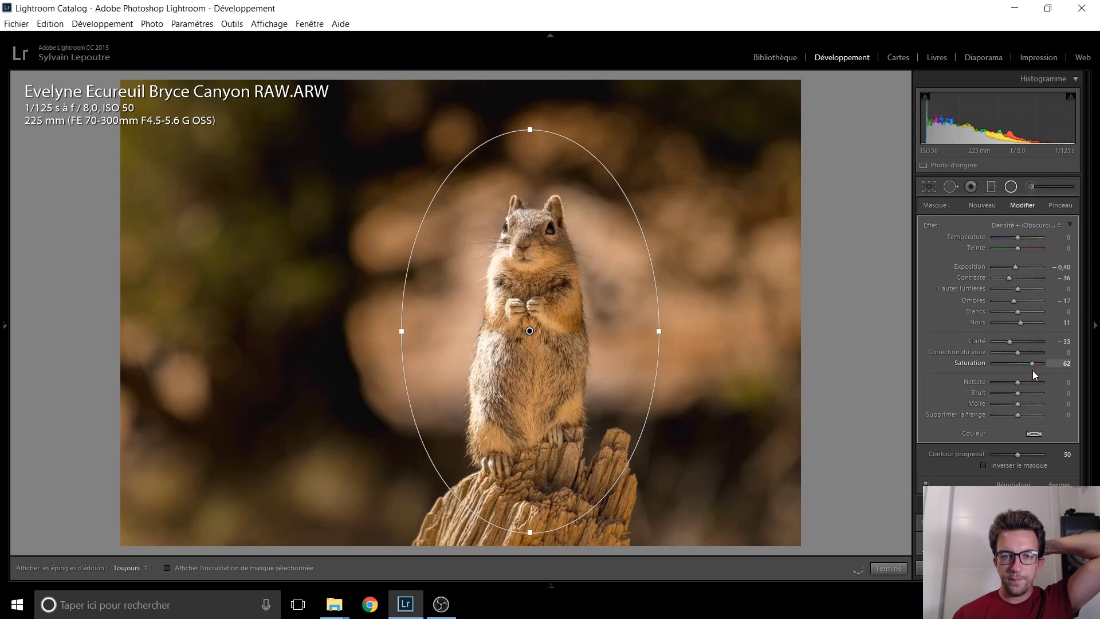
left_click_drag(1041, 372, 1039, 371)
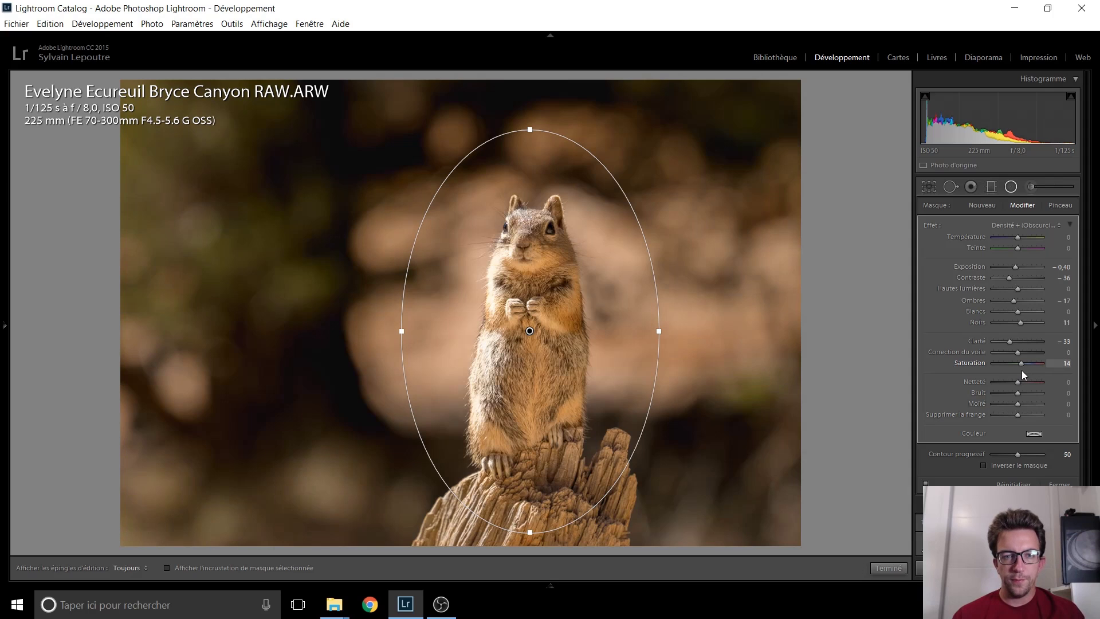
left_click_drag(1020, 370, 1019, 369)
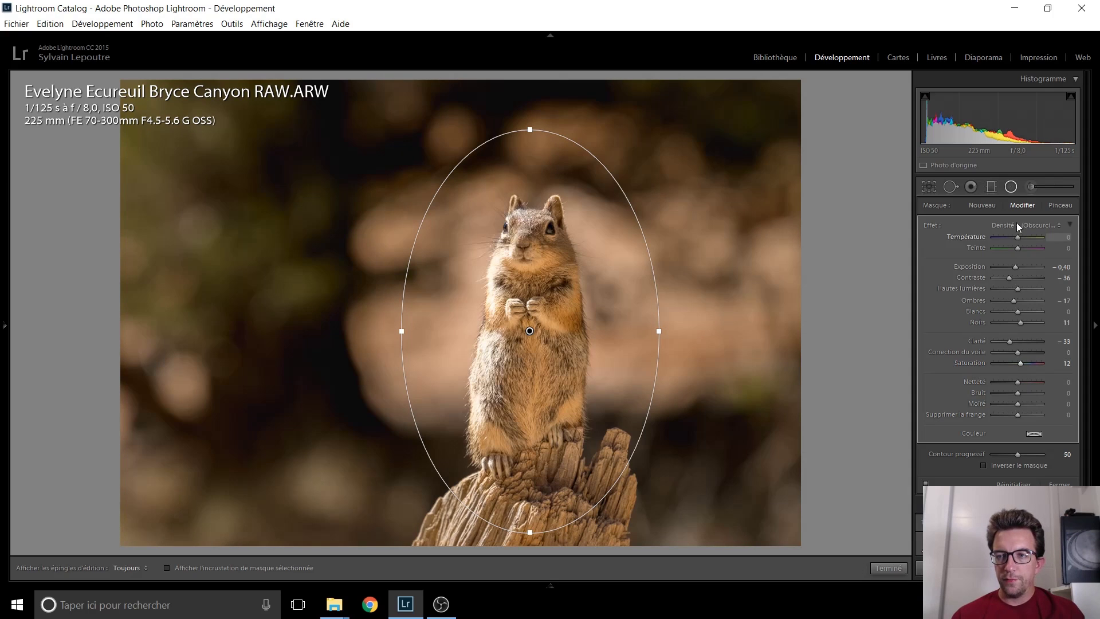
left_click(1011, 187)
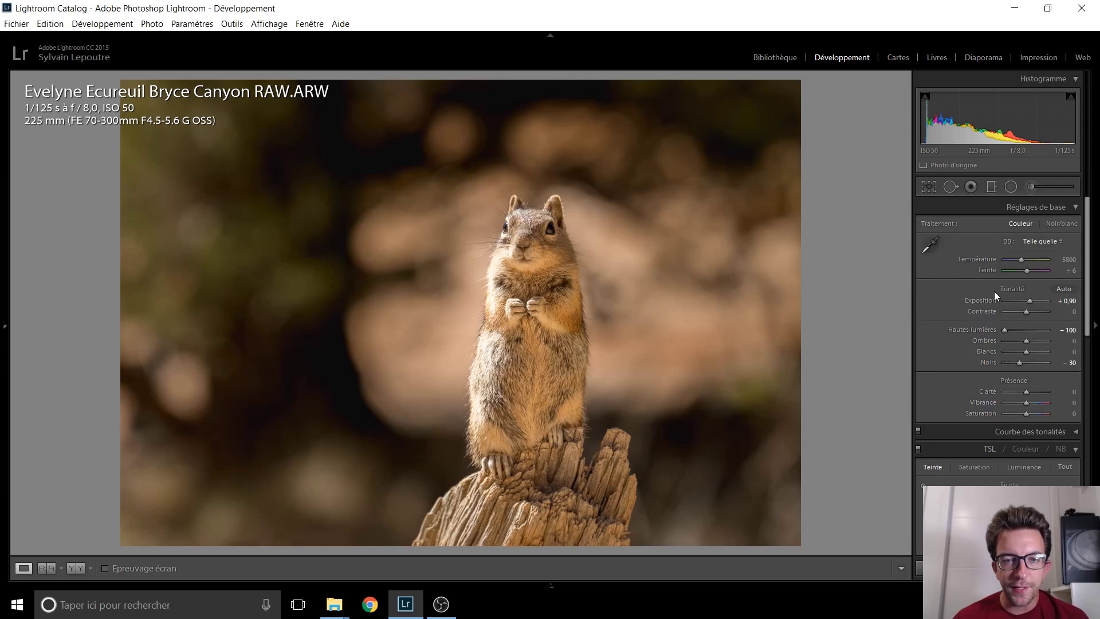
Raise the whole photo's vibrance to +10
scroll(962, 335, "down", 5)
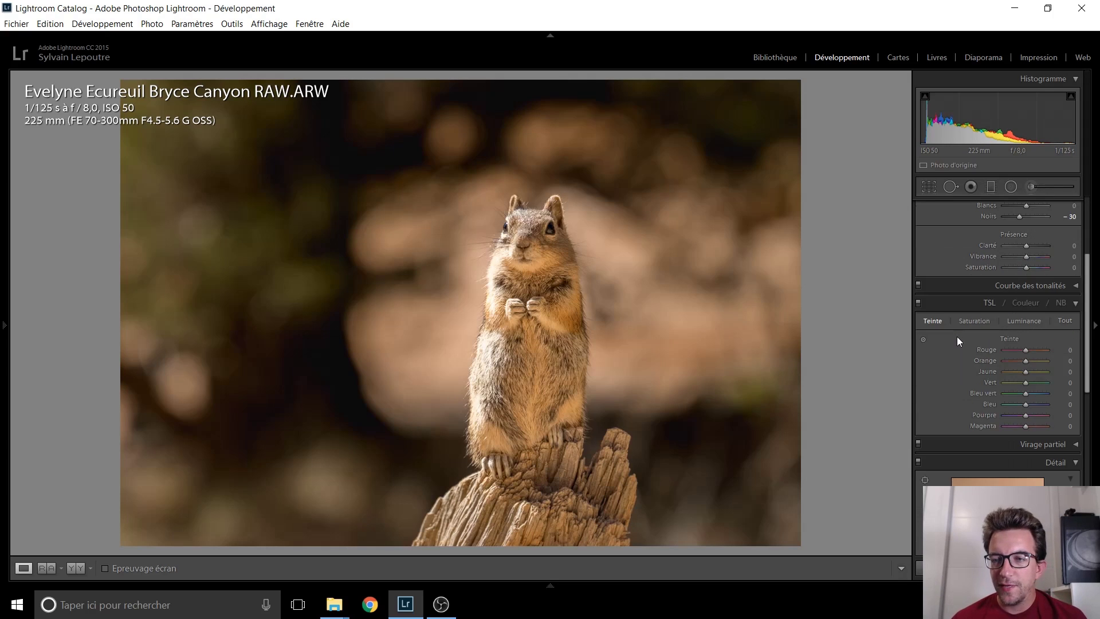
scroll(957, 326, "up", 3)
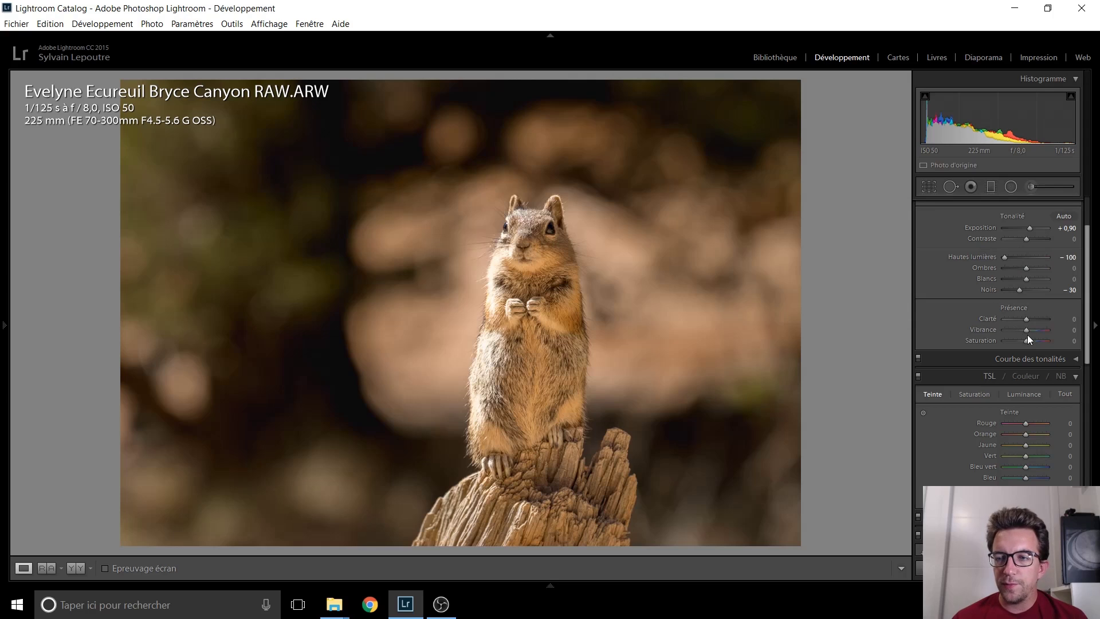
scroll(1026, 332, "up", 3)
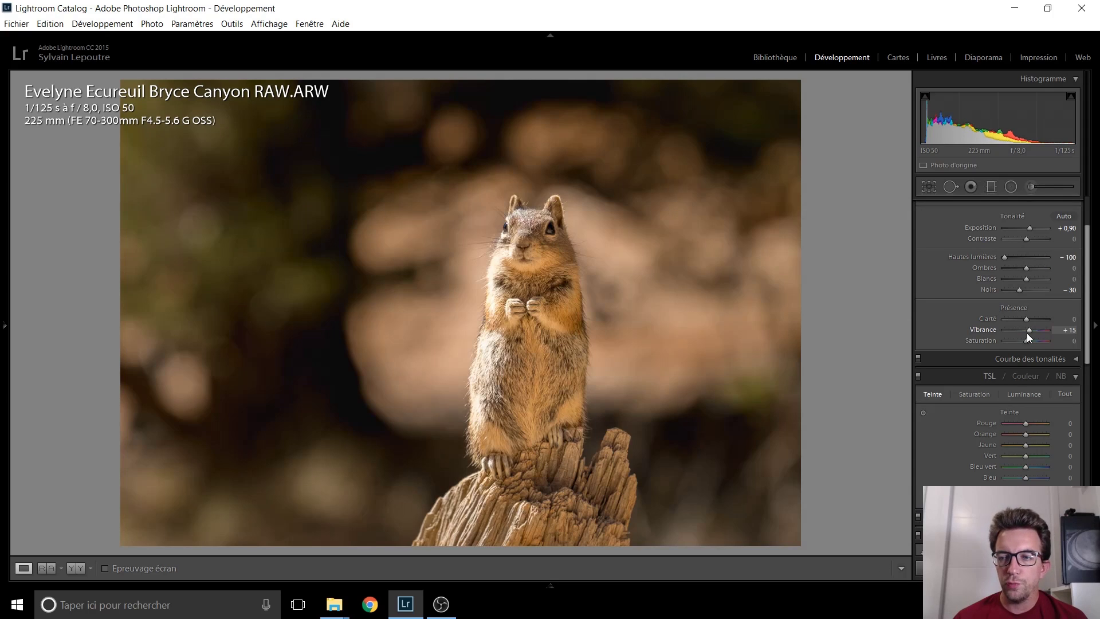
scroll(1027, 332, "down", 1)
scroll(972, 305, "down", 3)
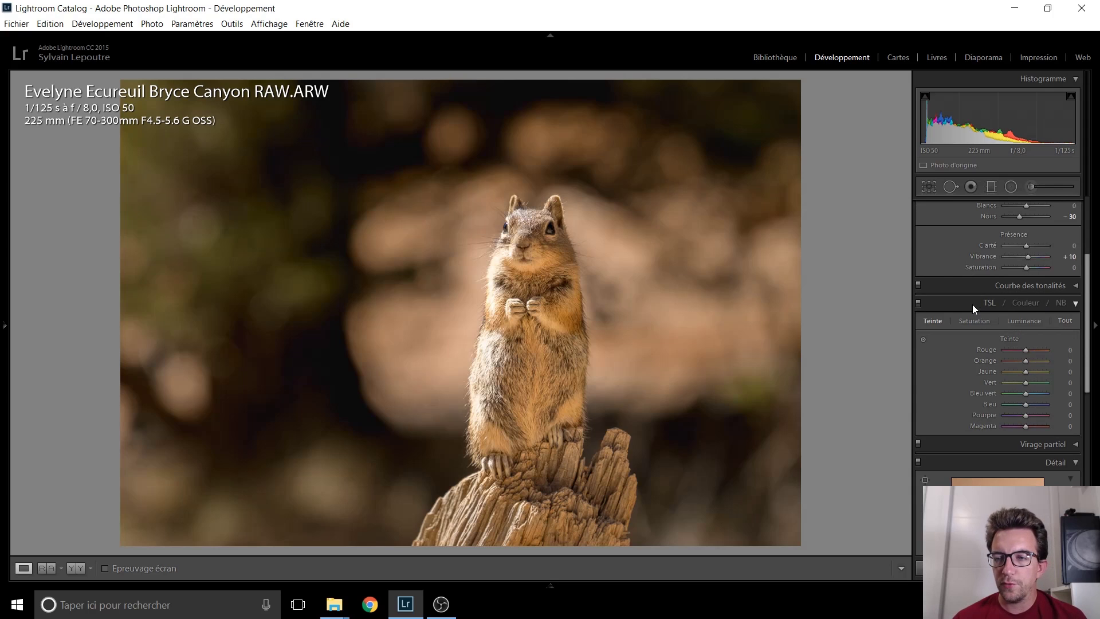
Add a dark post-crop vignette with an amount of -20
scroll(967, 303, "down", 9)
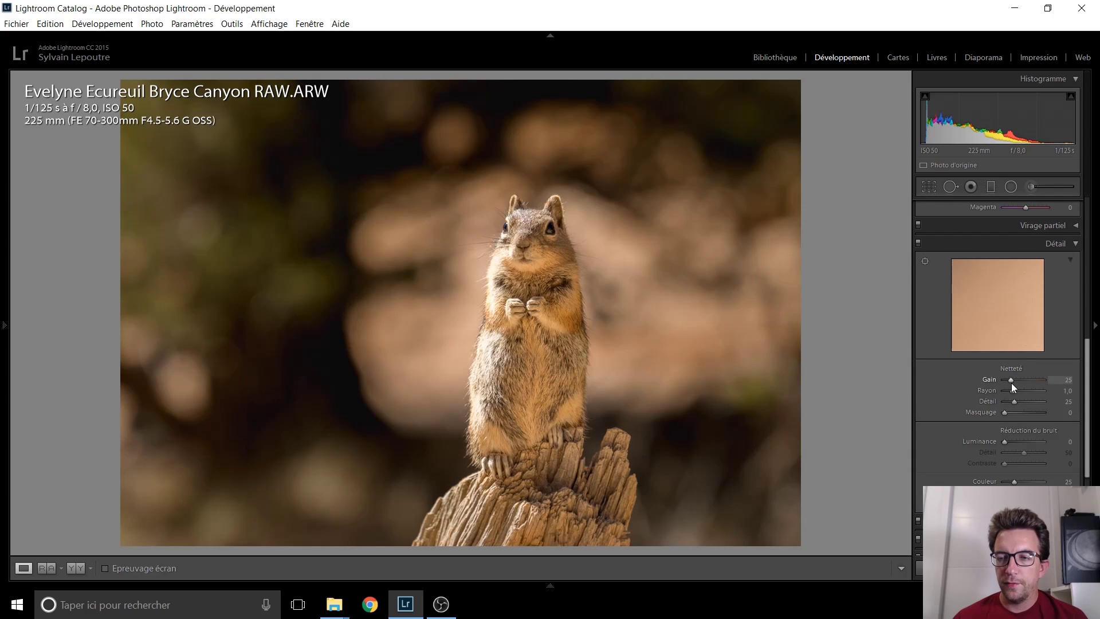
scroll(956, 373, "down", 8)
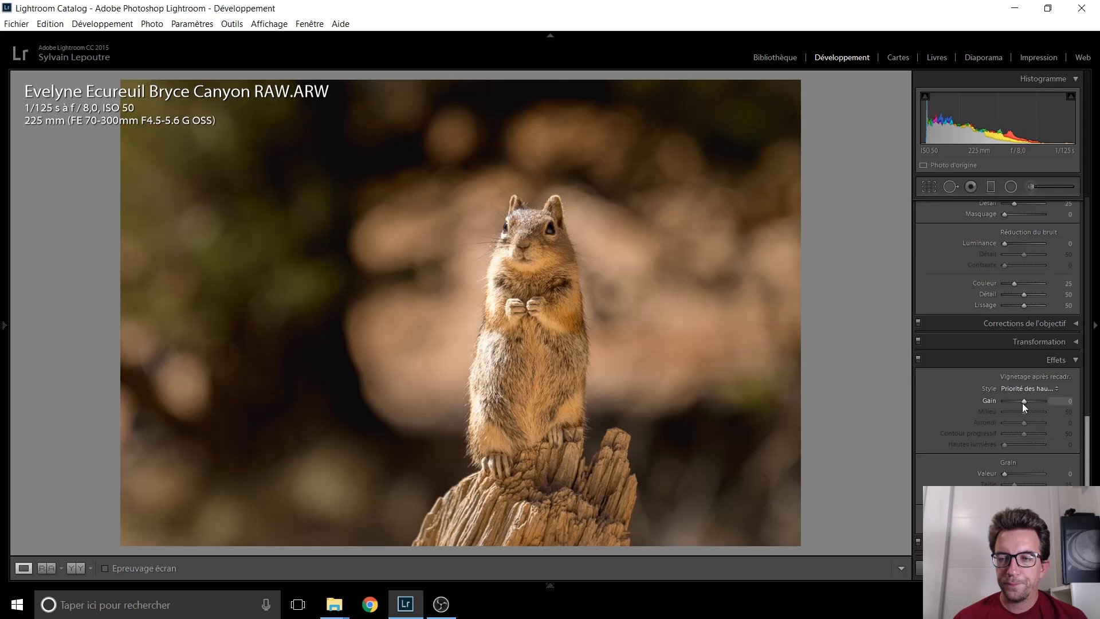
scroll(1022, 403, "down", 4)
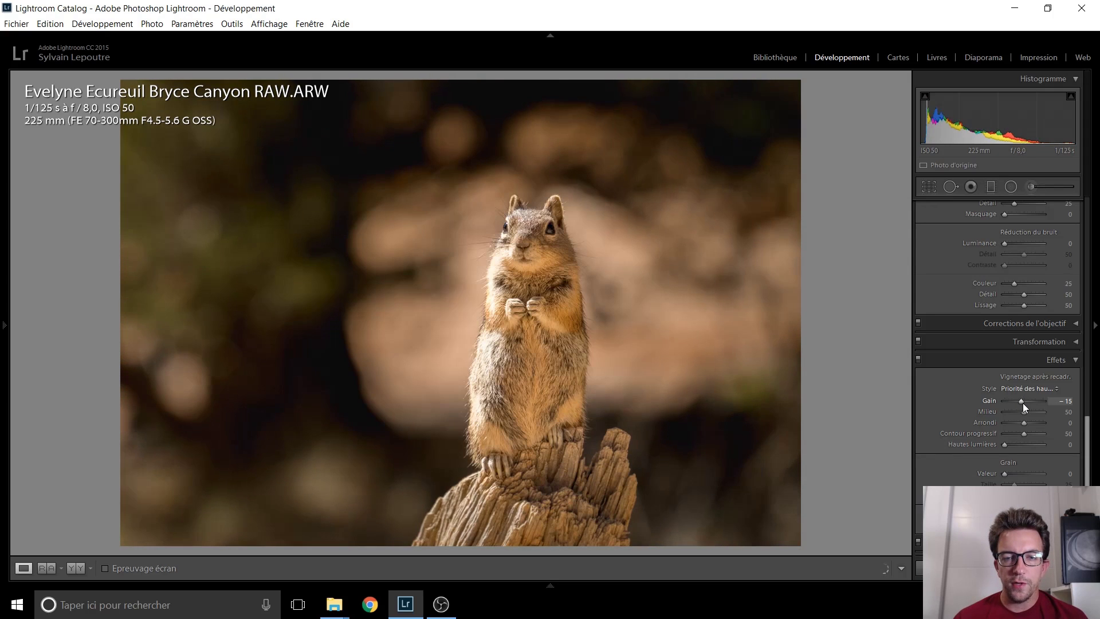
scroll(1023, 404, "down", 2)
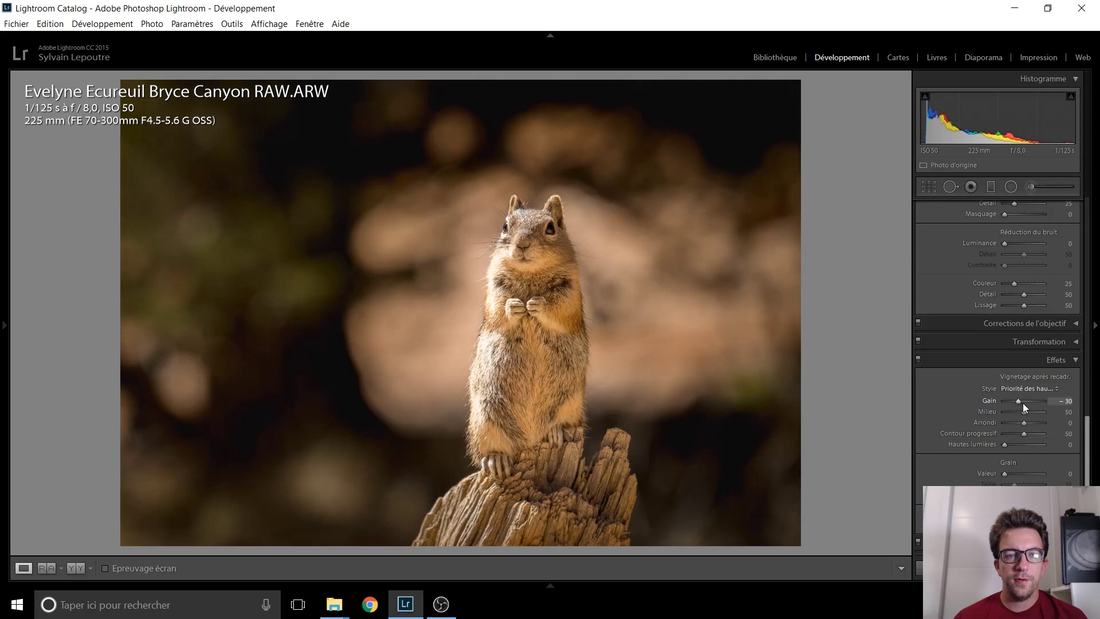
scroll(1023, 403, "up", 2)
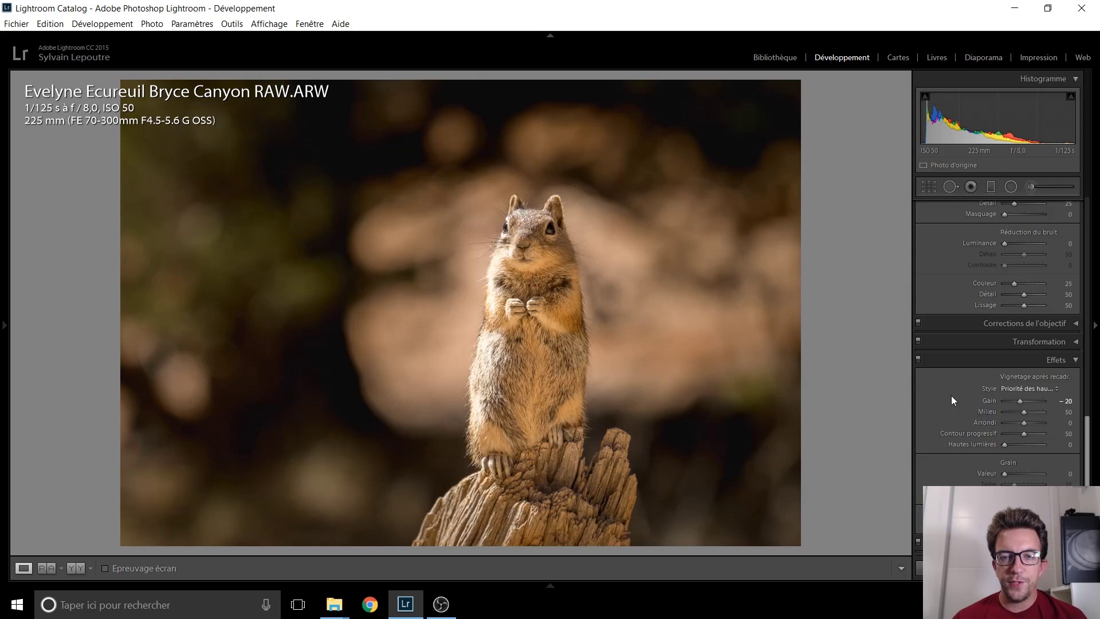
Compare the squirrel photo's imported state with its final edit in the history, and return to the latest vignette state
scroll(950, 399, "up", 15)
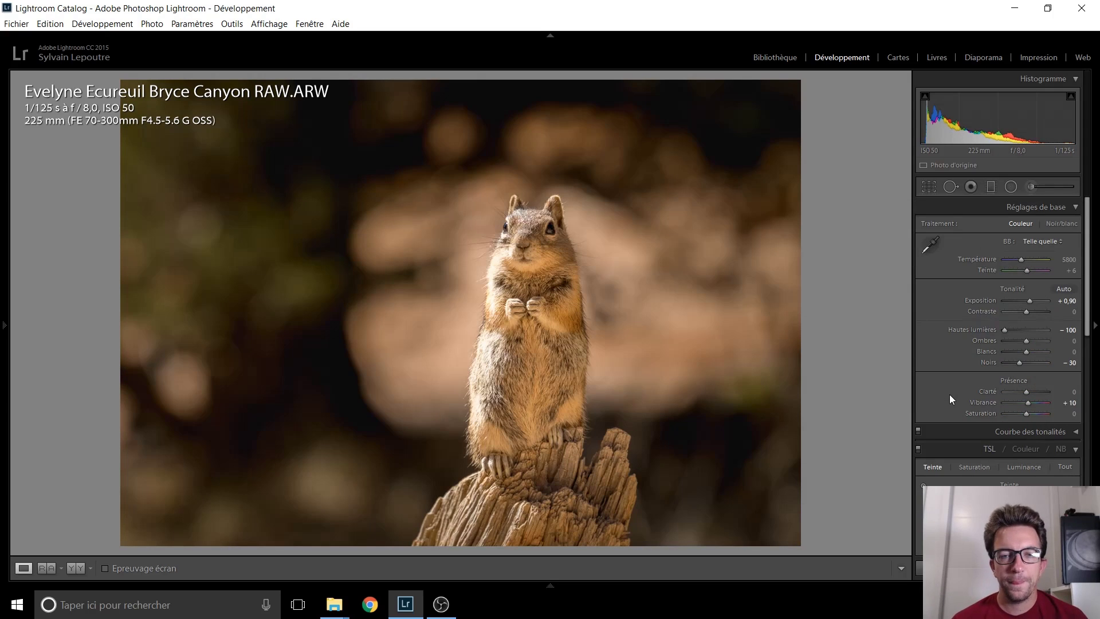
mouse_move(3, 349)
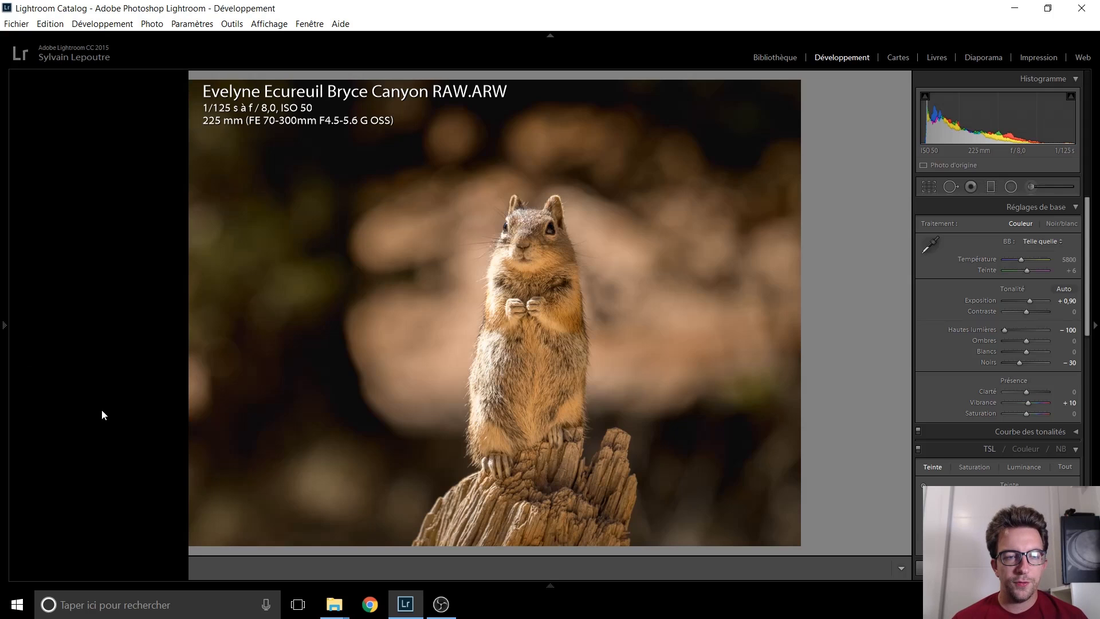
scroll(106, 425, "down", 5)
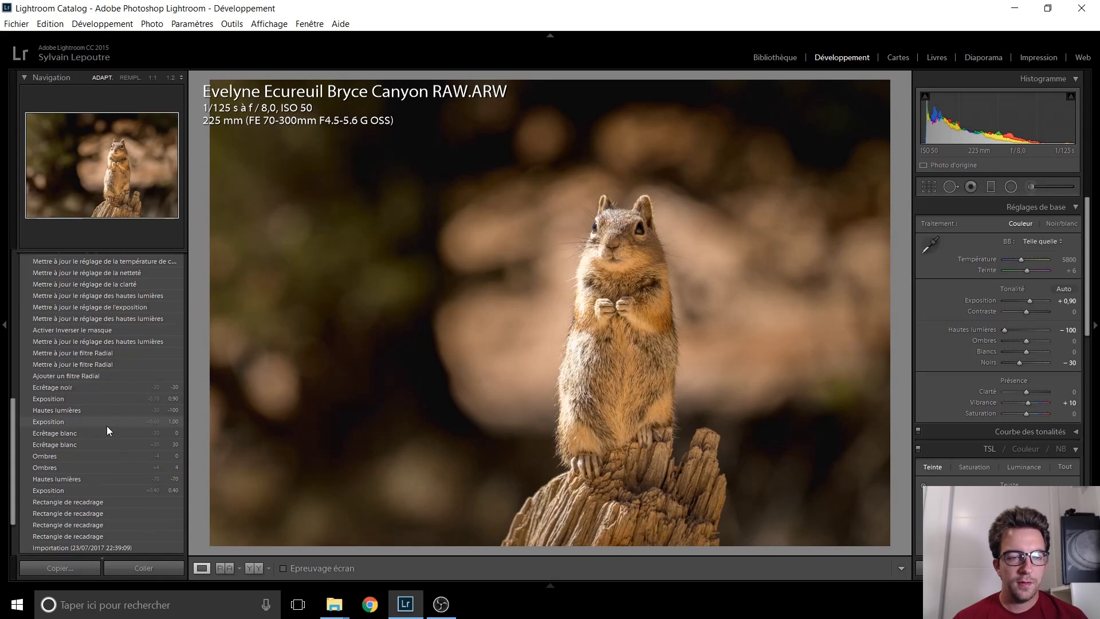
left_click(91, 475)
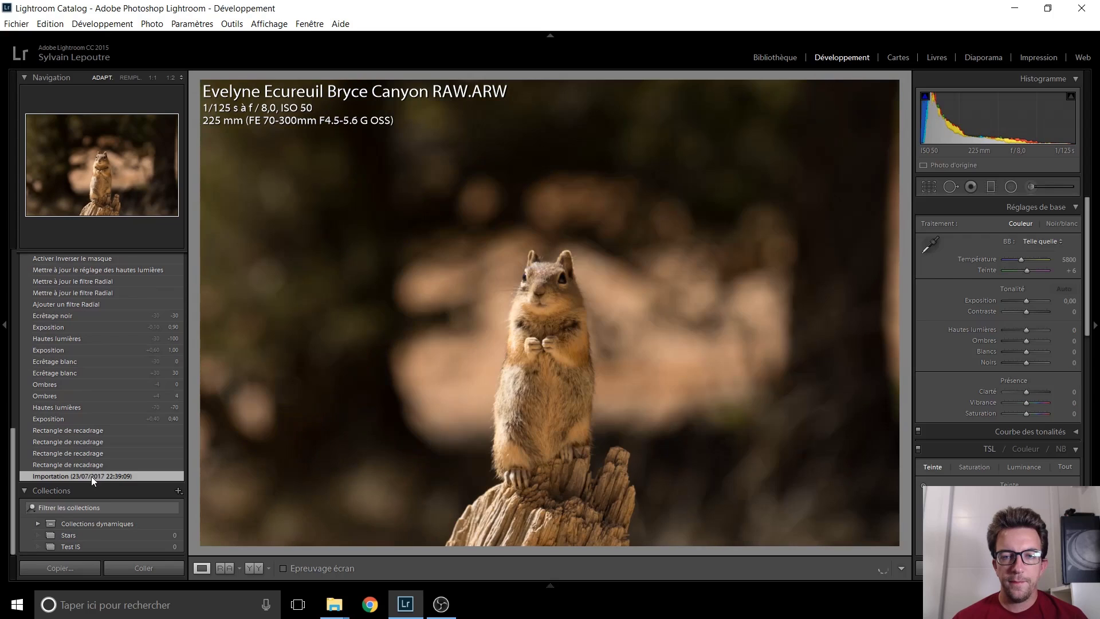
scroll(68, 442, "up", 10)
scroll(67, 442, "up", 3)
left_click(70, 431)
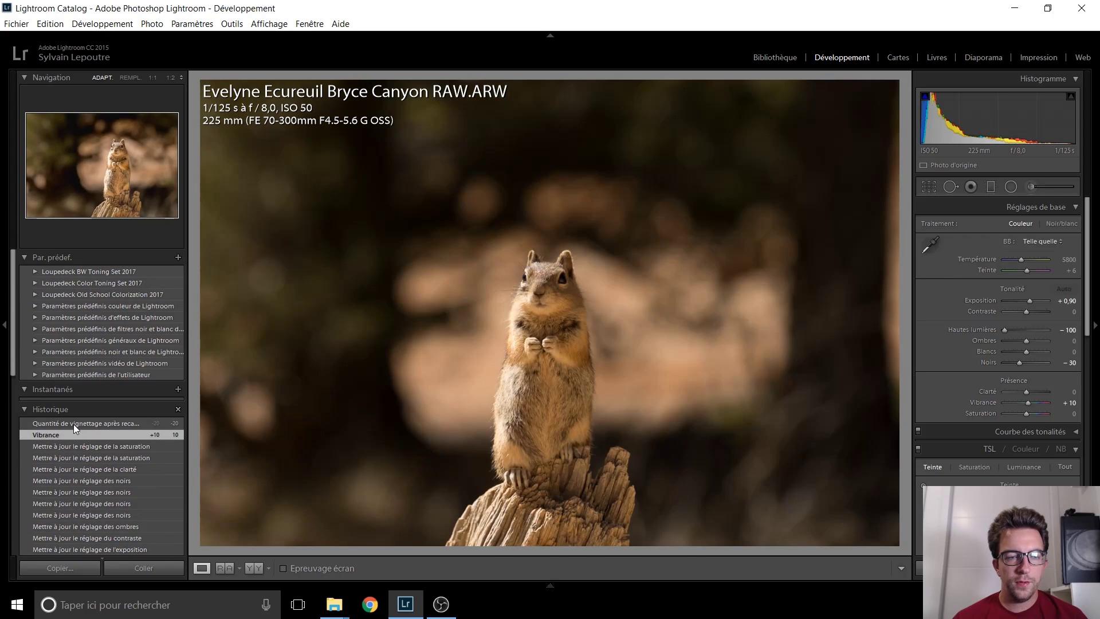
left_click(73, 424)
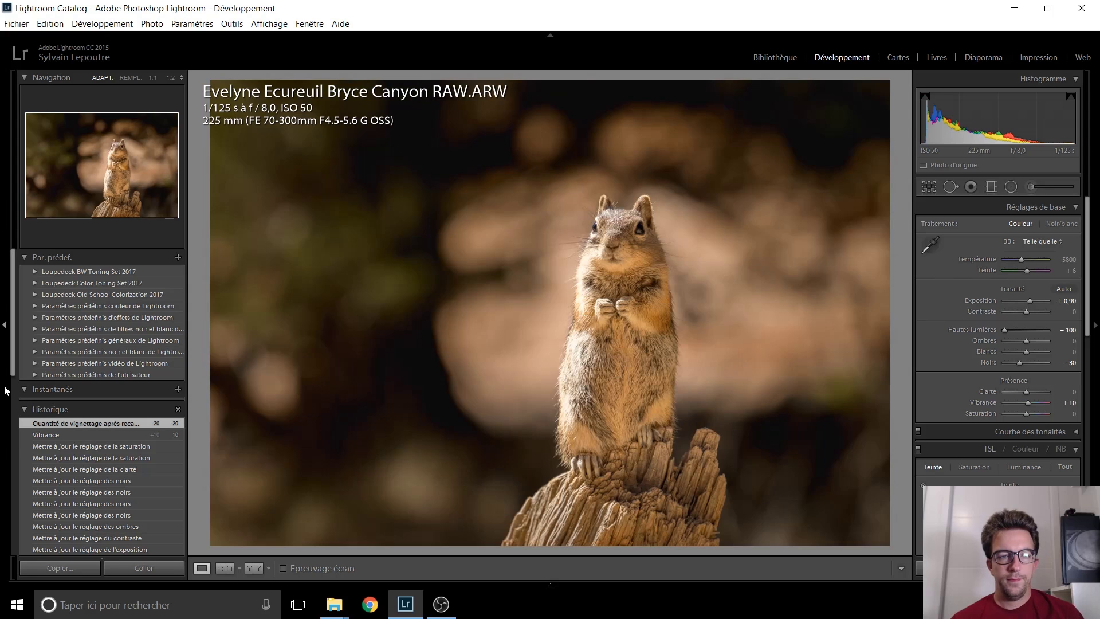
Hide the left-hand panels and compare the edited squirrel RAW with its JPG version by switching repeatedly between the two photos
key("F7")
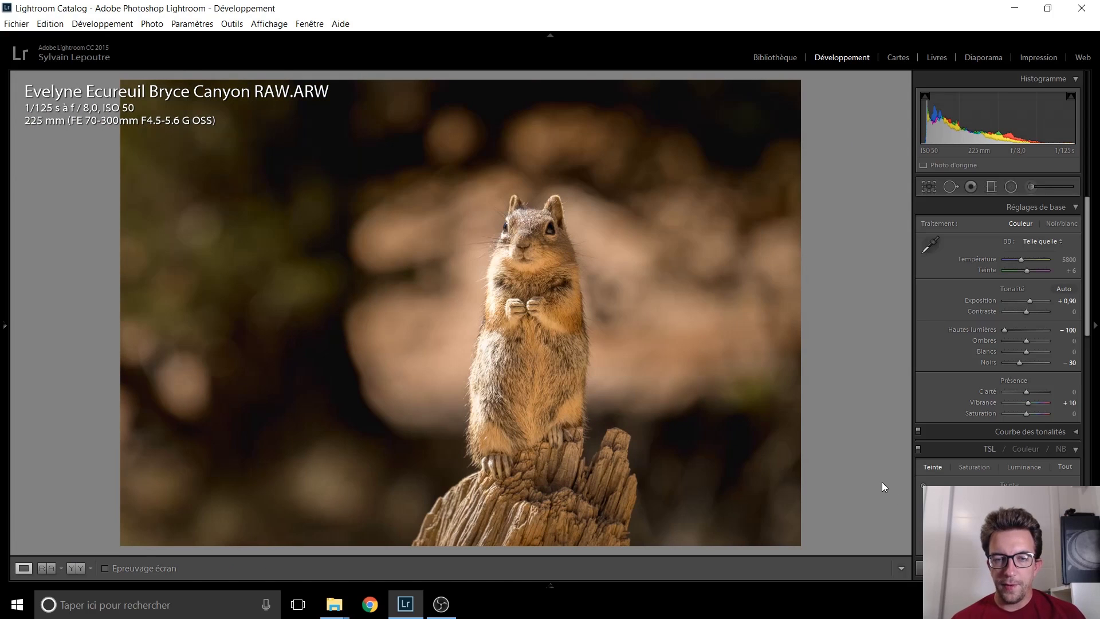
key("Right")
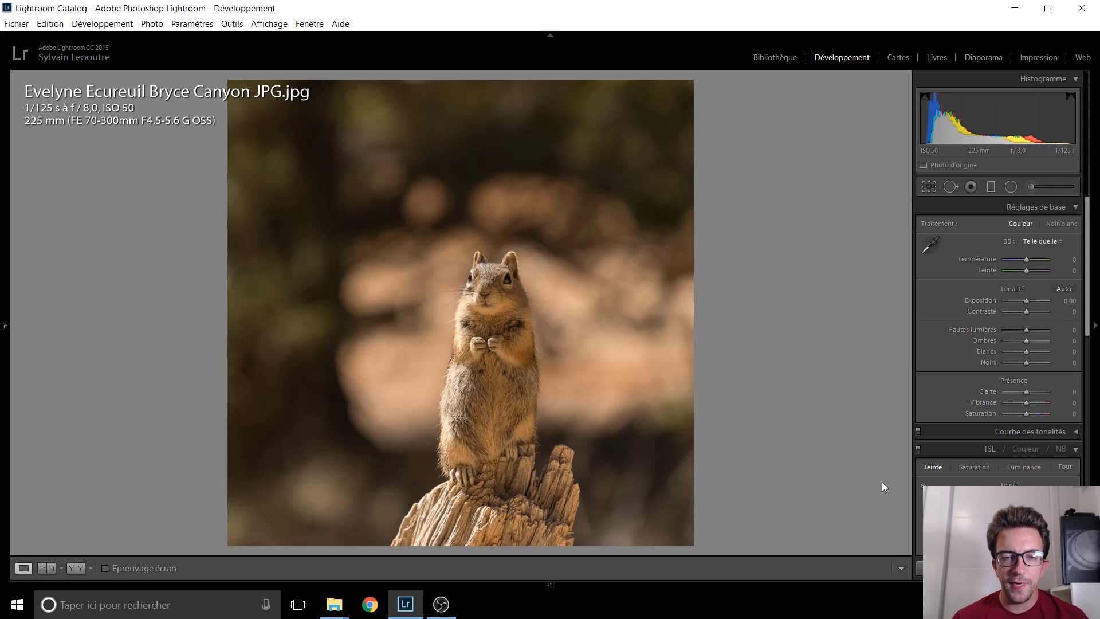
key("Right")
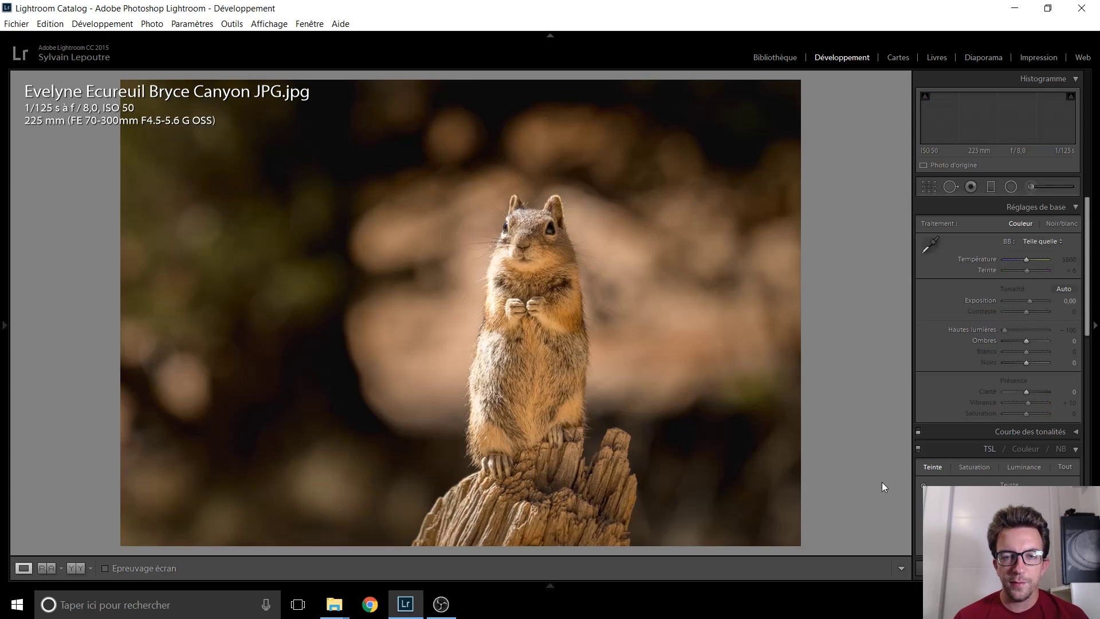
key("Left")
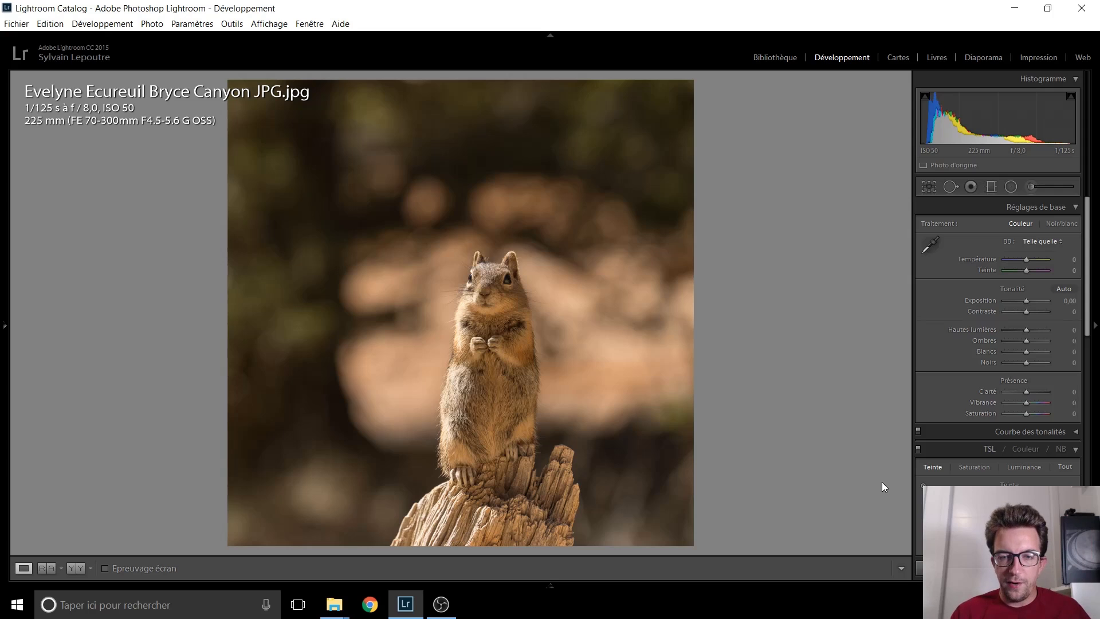
key("Right")
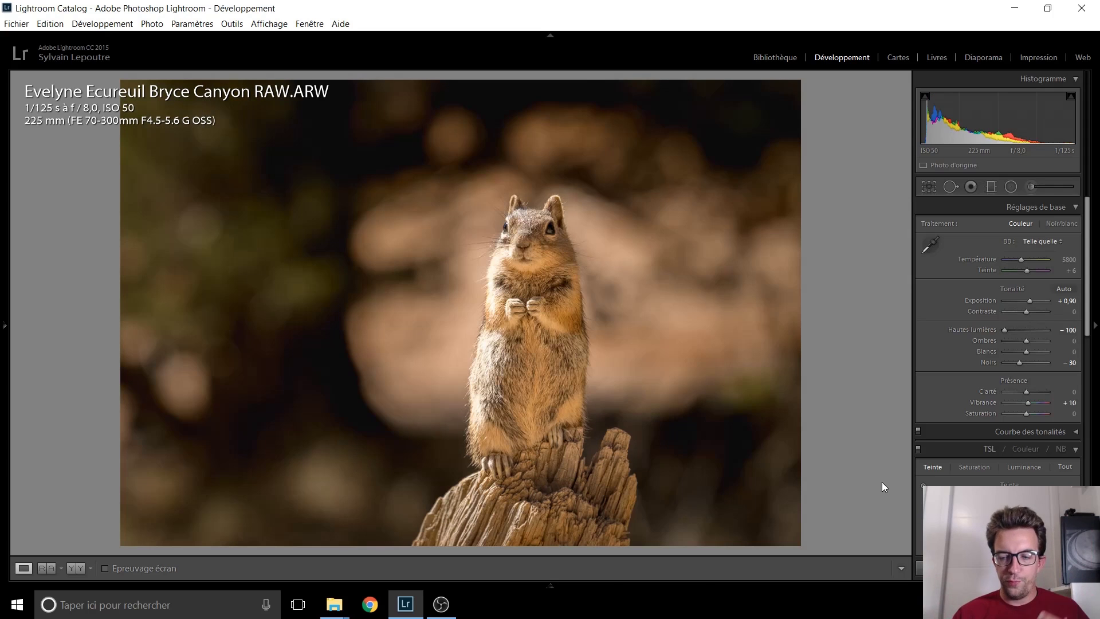
key("Left")
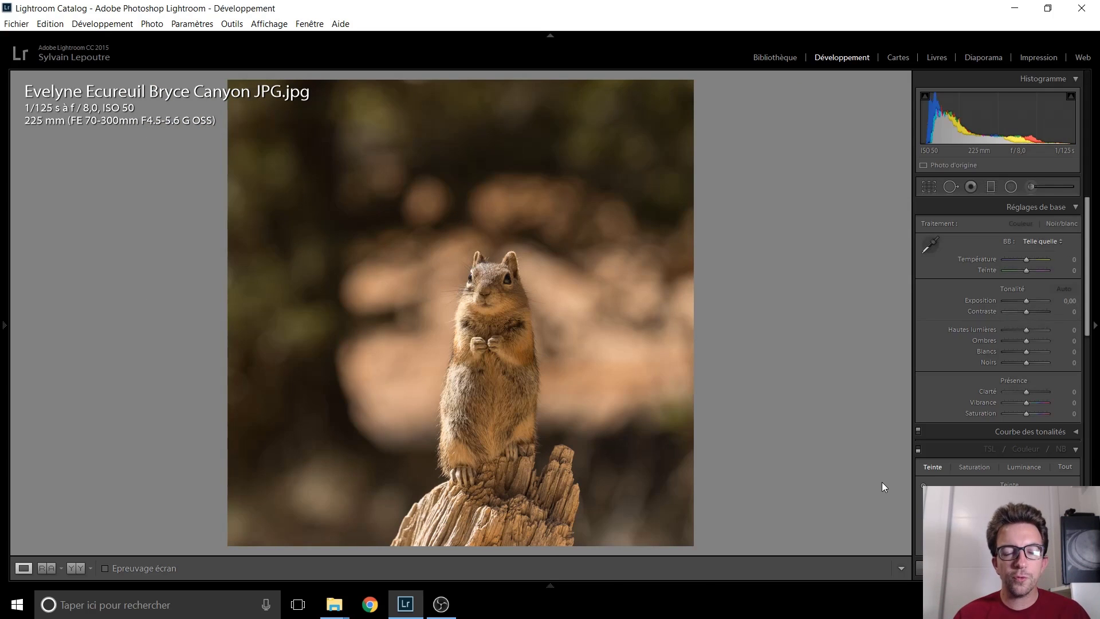
key("Right")
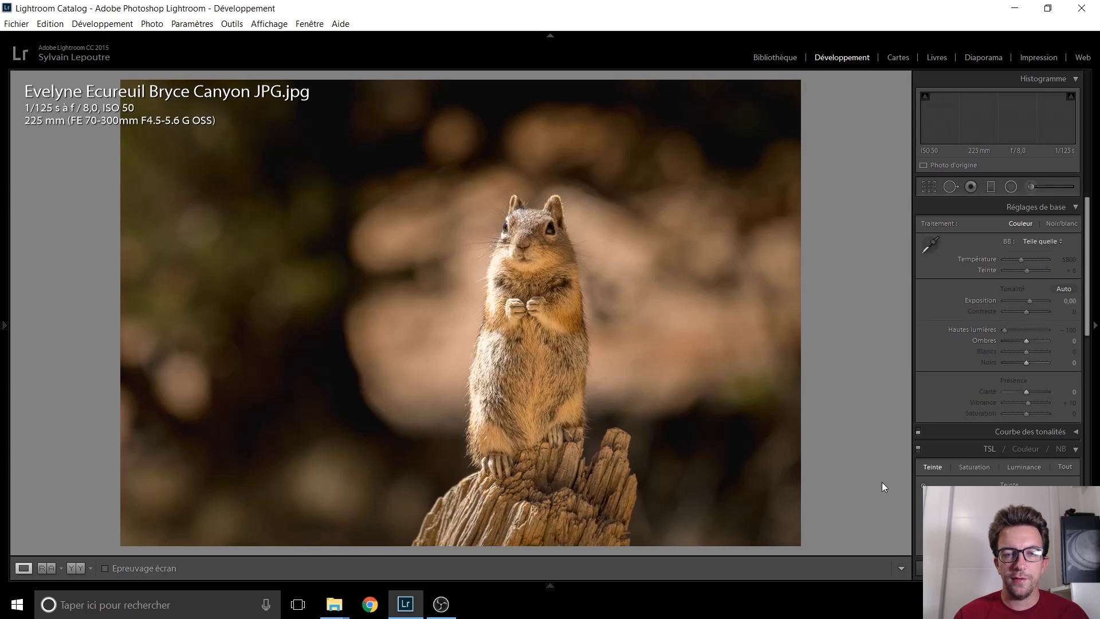
key("Left")
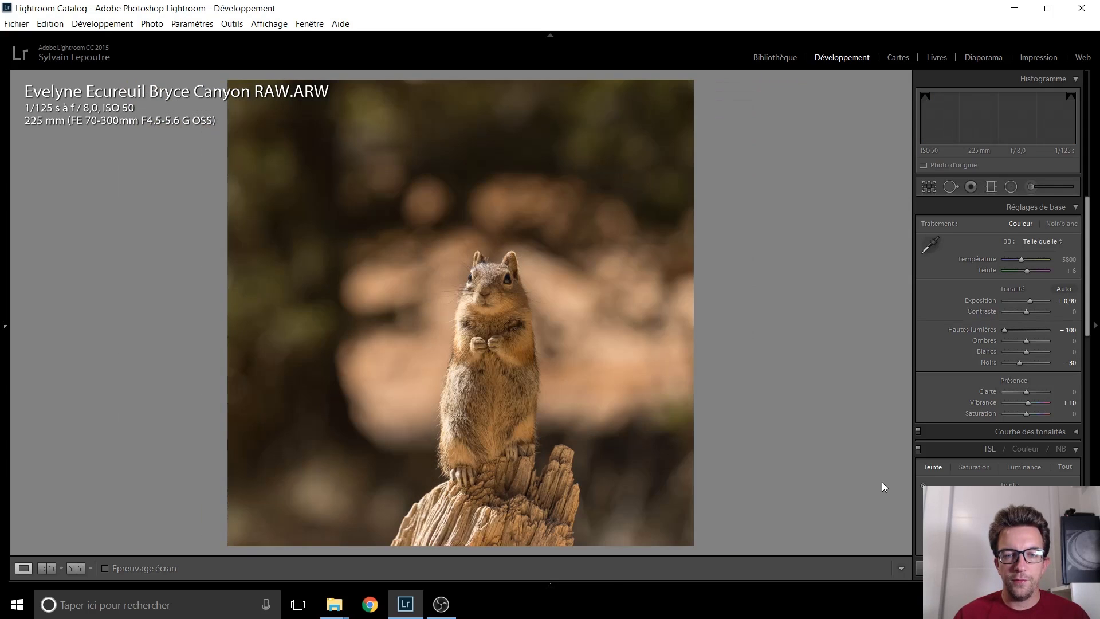
key("Right")
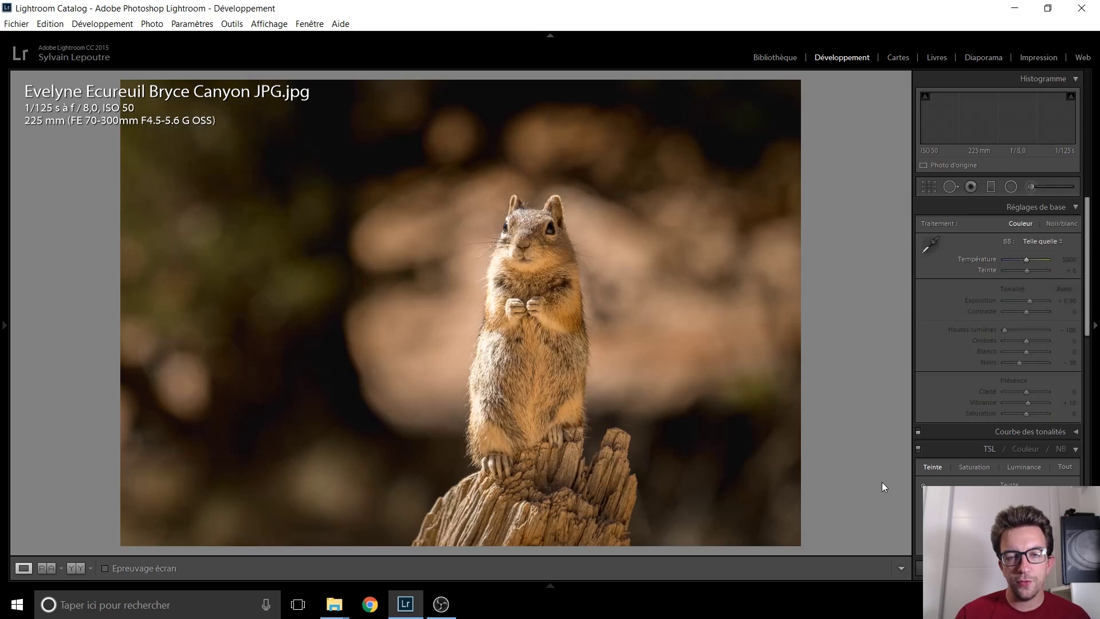
key("Left")
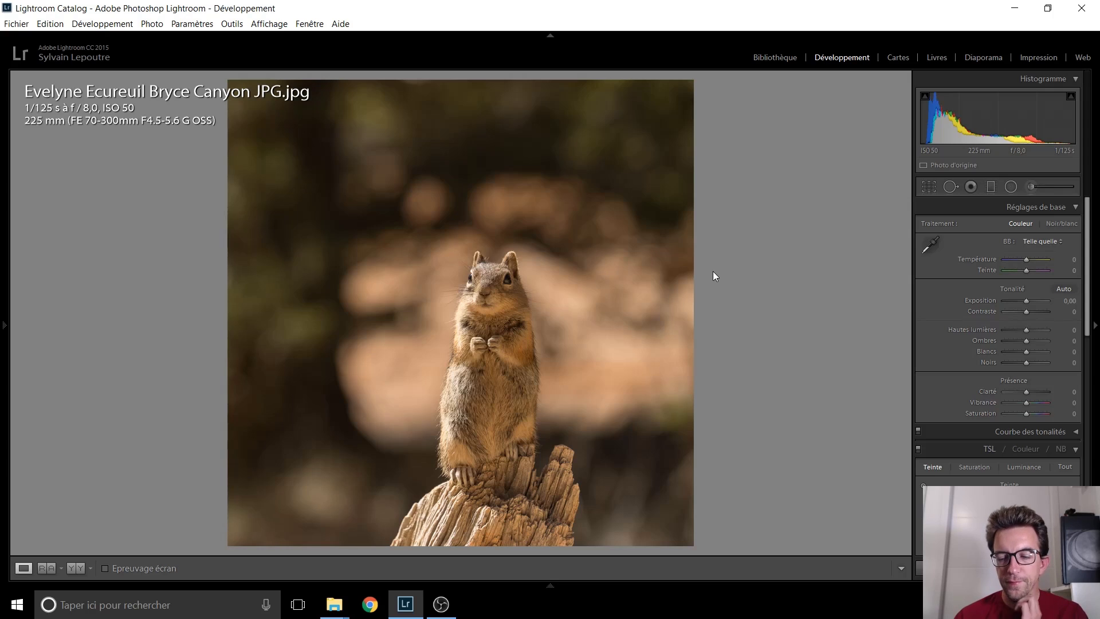
Open the karting RAW photo and inspect the blurred kart and the driver in the background at close range
key("Left")
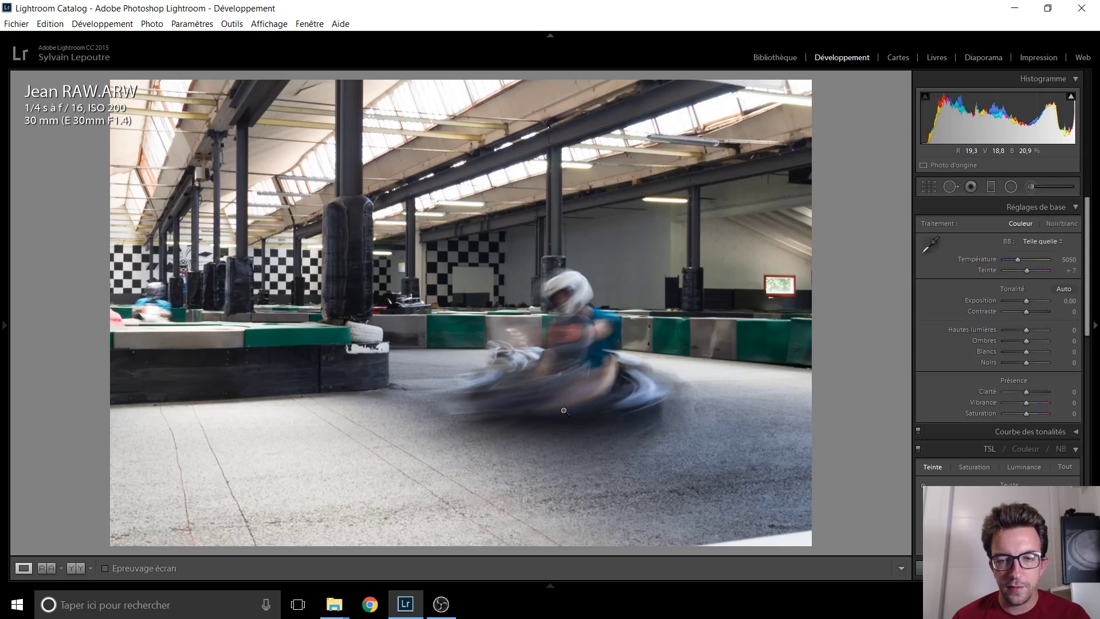
left_click(601, 375)
left_click_drag(544, 363, 589, 252)
left_click(591, 289)
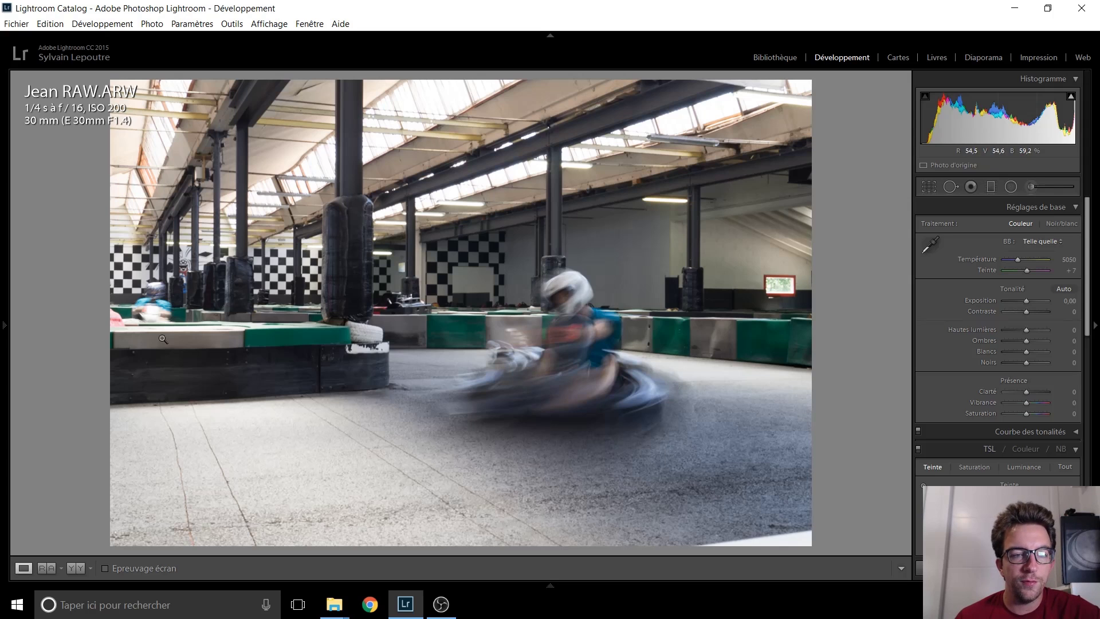
left_click(154, 318)
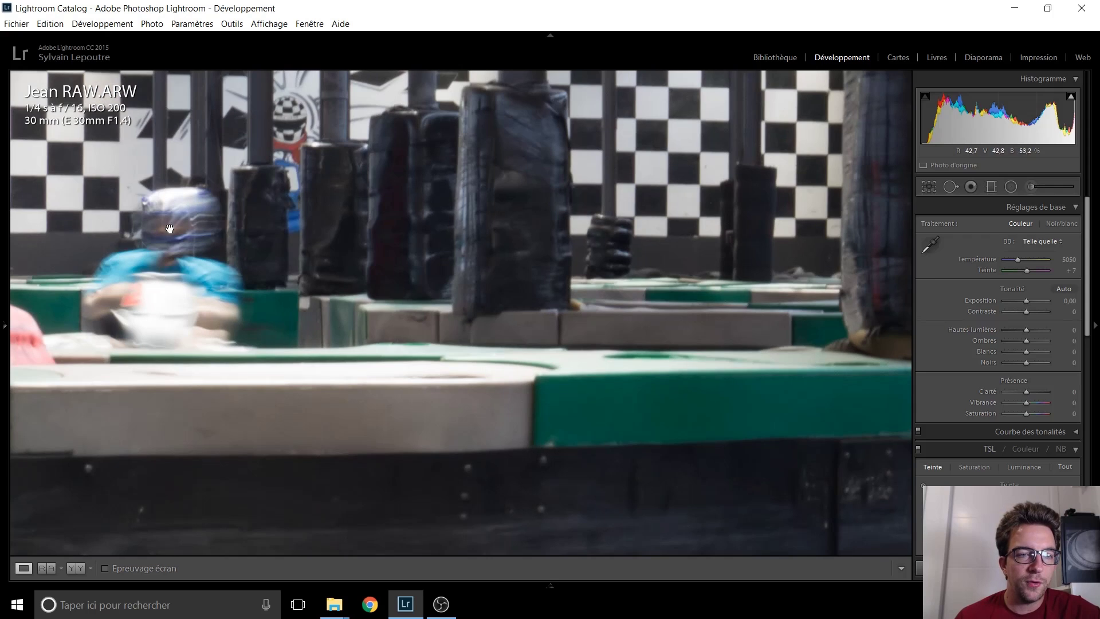
left_click(165, 295)
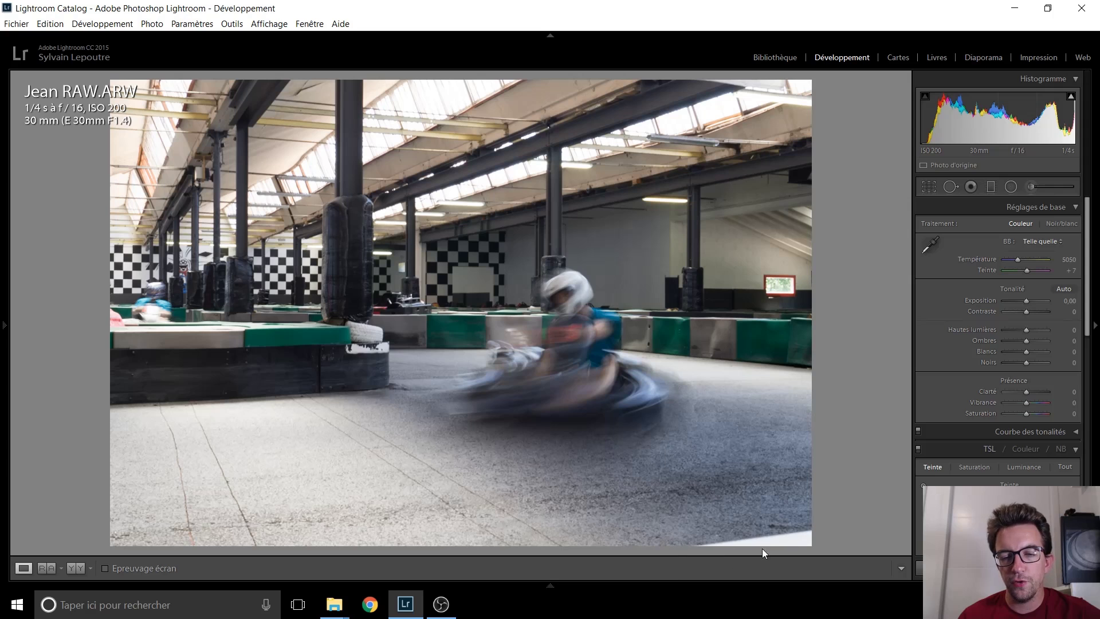
Crop the karting photo tighter around the main kart, trimming the ceiling, foreground floor and both sides, including the background driver
left_click(931, 187)
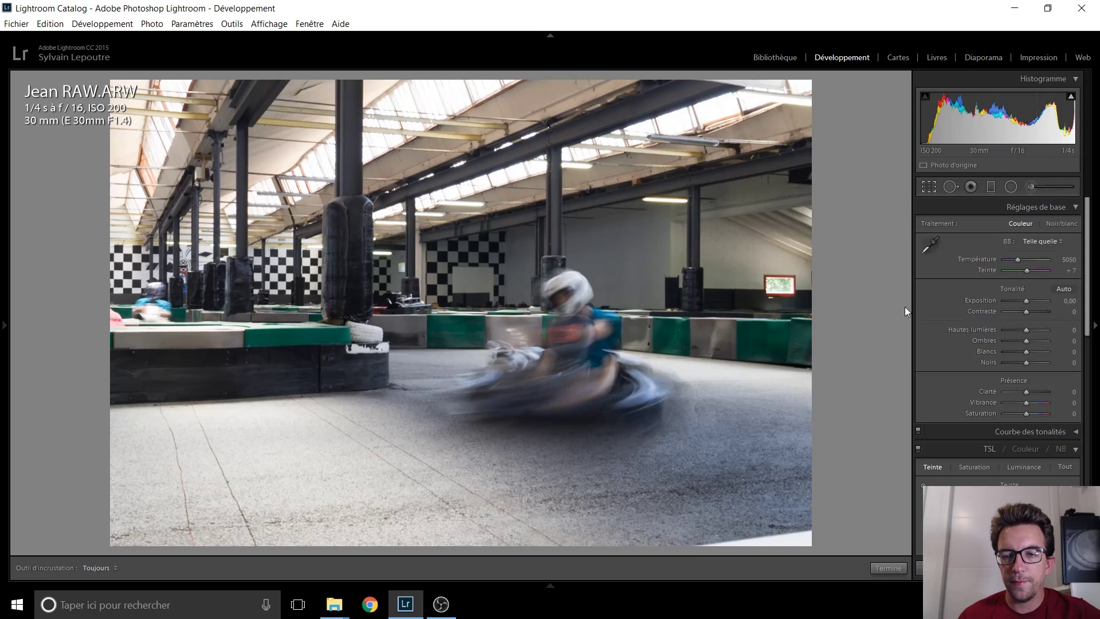
left_click_drag(462, 547, 466, 511)
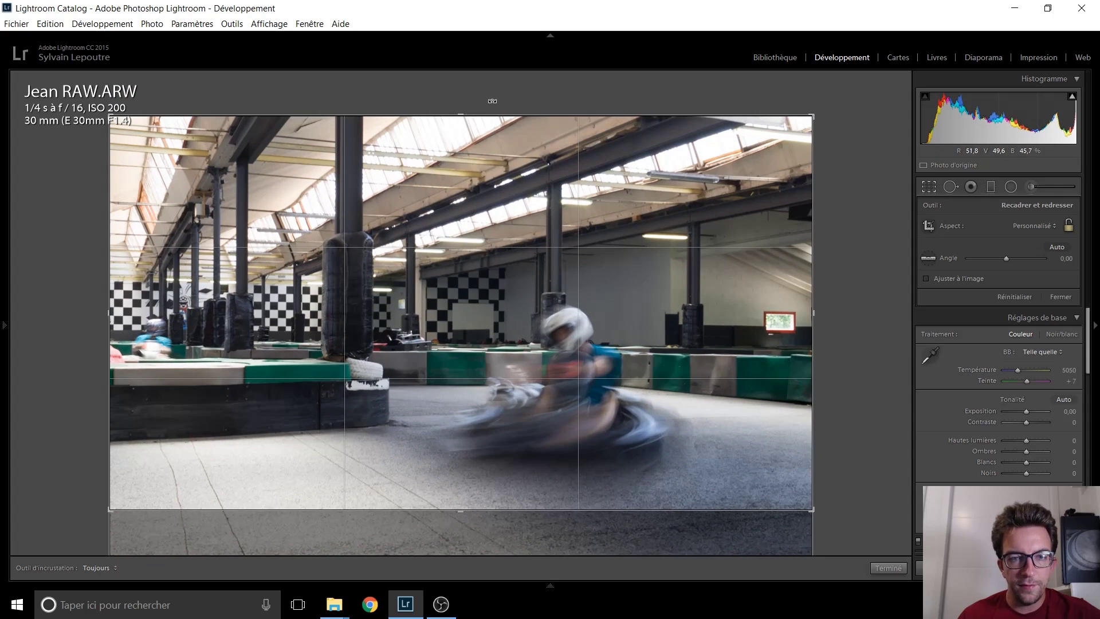
left_click_drag(461, 117, 465, 165)
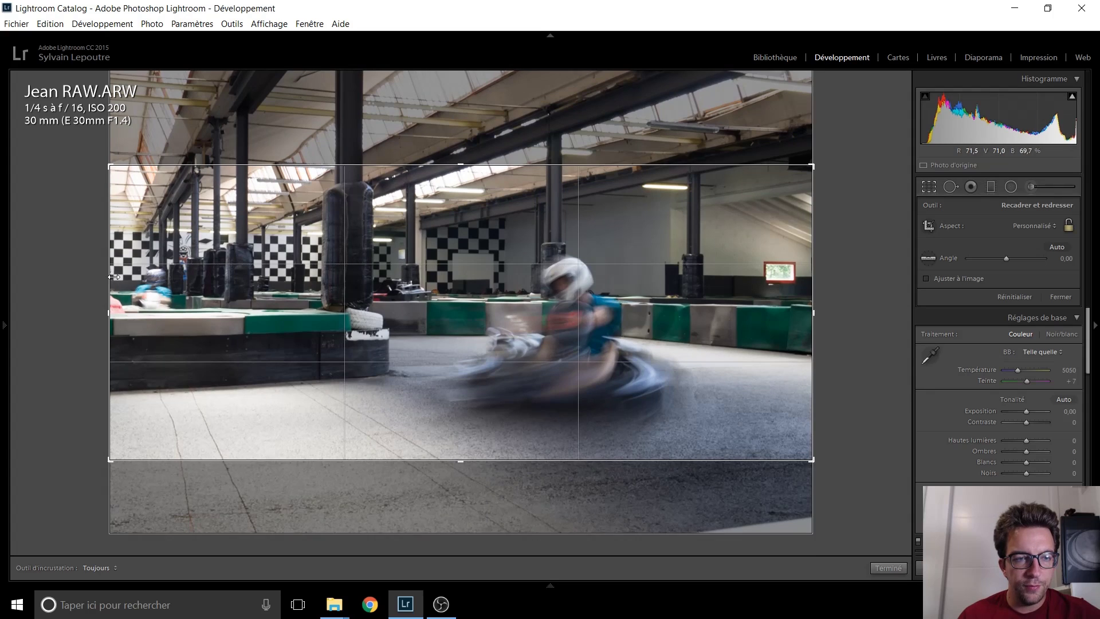
left_click_drag(112, 275, 150, 281)
left_click_drag(774, 312, 729, 313)
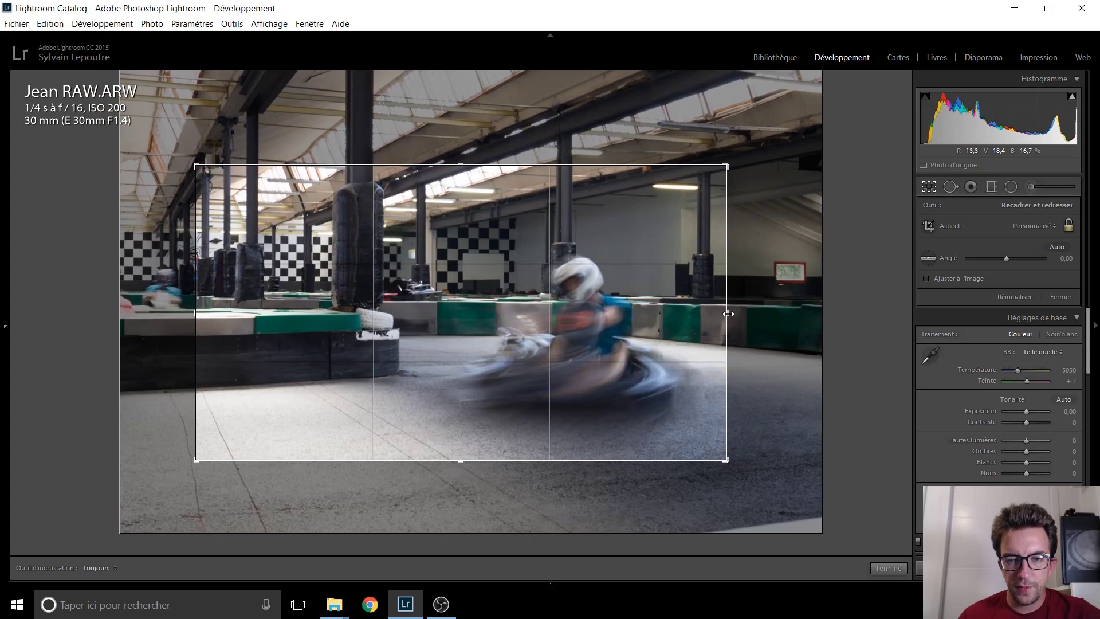
left_click_drag(195, 266, 208, 267)
key("Return")
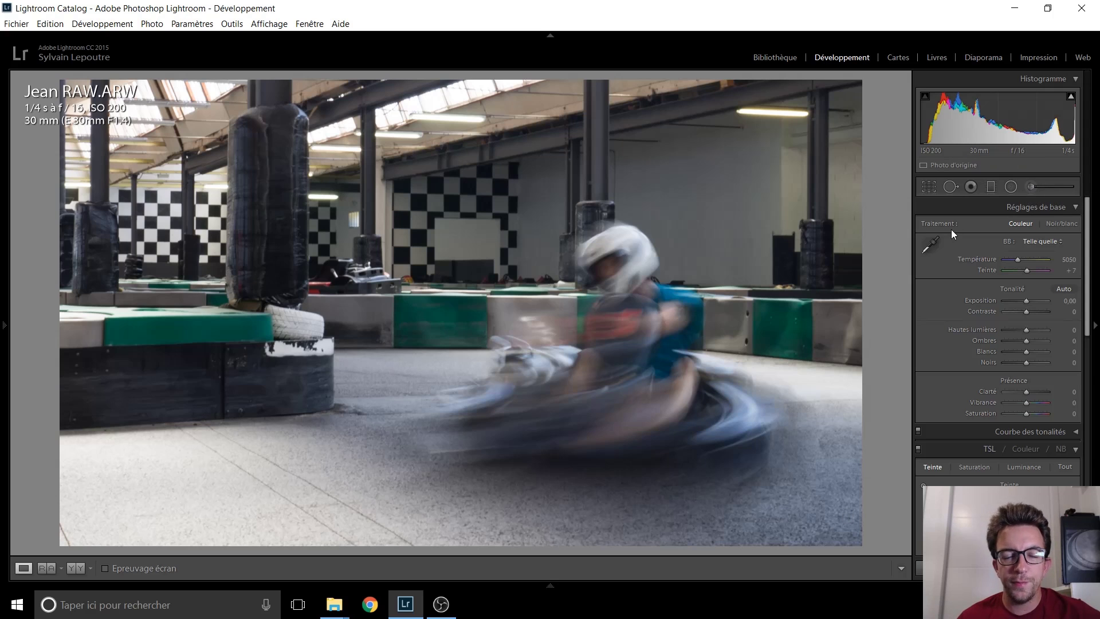
Add a radial filter around the kart and driver, then enlarge and reposition its ellipse to surround them generously
left_click(1004, 190)
left_click_drag(552, 312, 757, 484)
left_click_drag(556, 369, 587, 403)
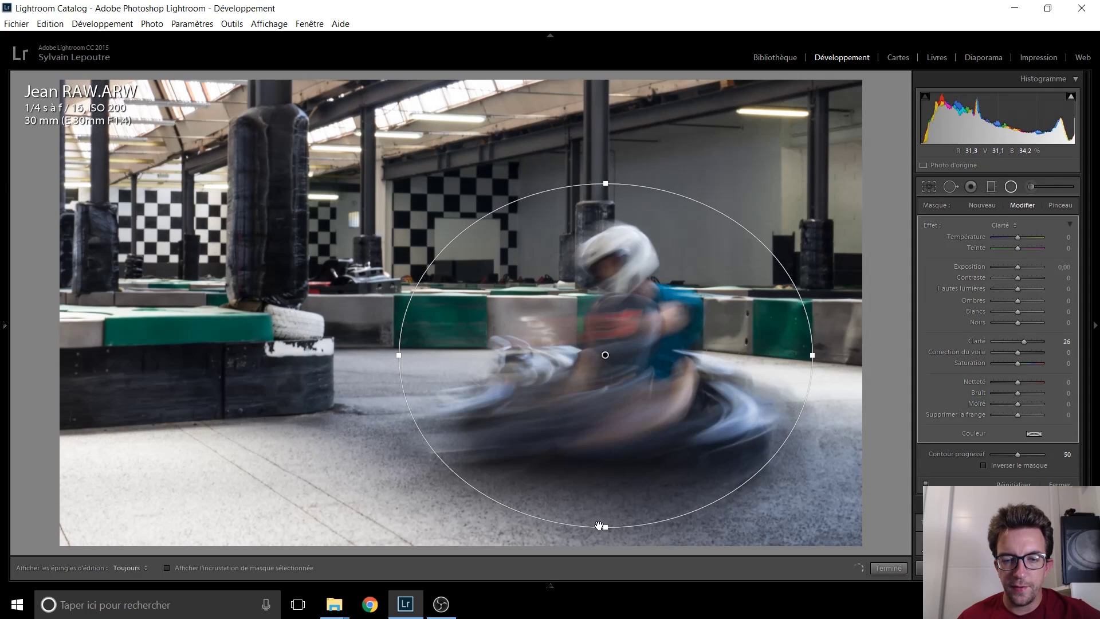
left_click_drag(605, 527, 606, 539)
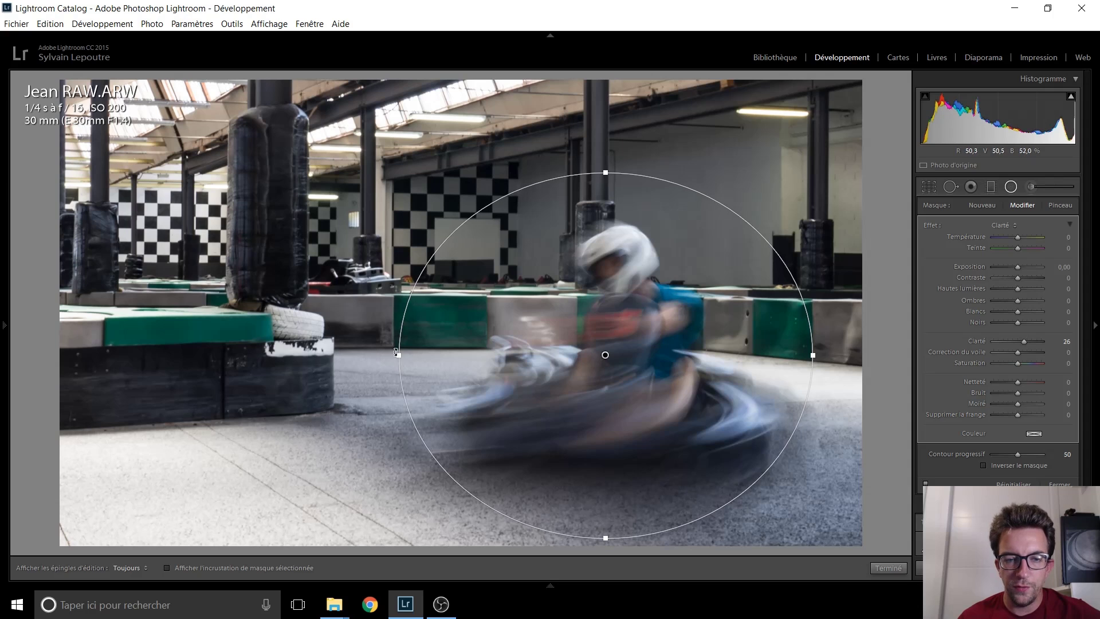
left_click_drag(399, 355, 350, 354)
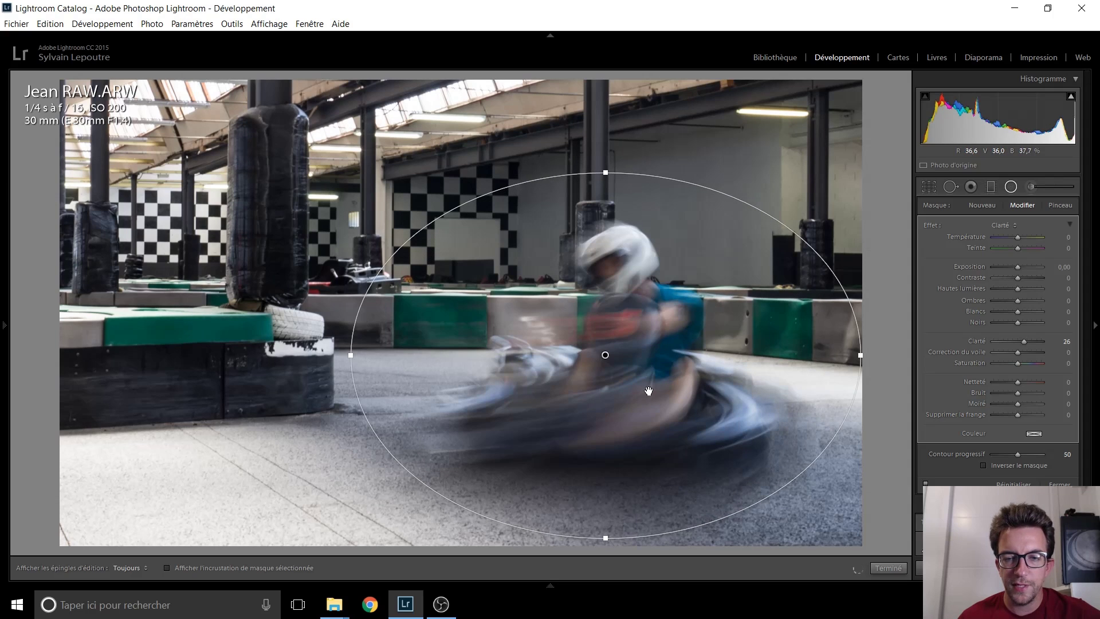
left_click_drag(644, 390, 637, 389)
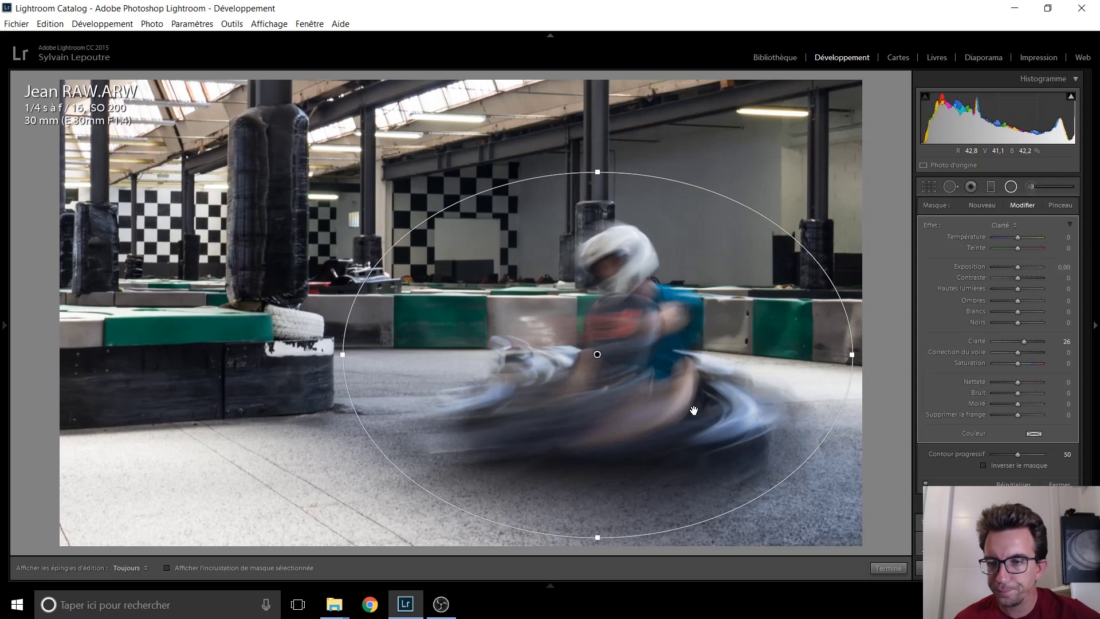
Reset the radial filter's effects, invert its mask, and set exposure to 0.50, shadows to 17, whites to 33 and blacks to -21
double_click(930, 225)
left_click(1007, 468)
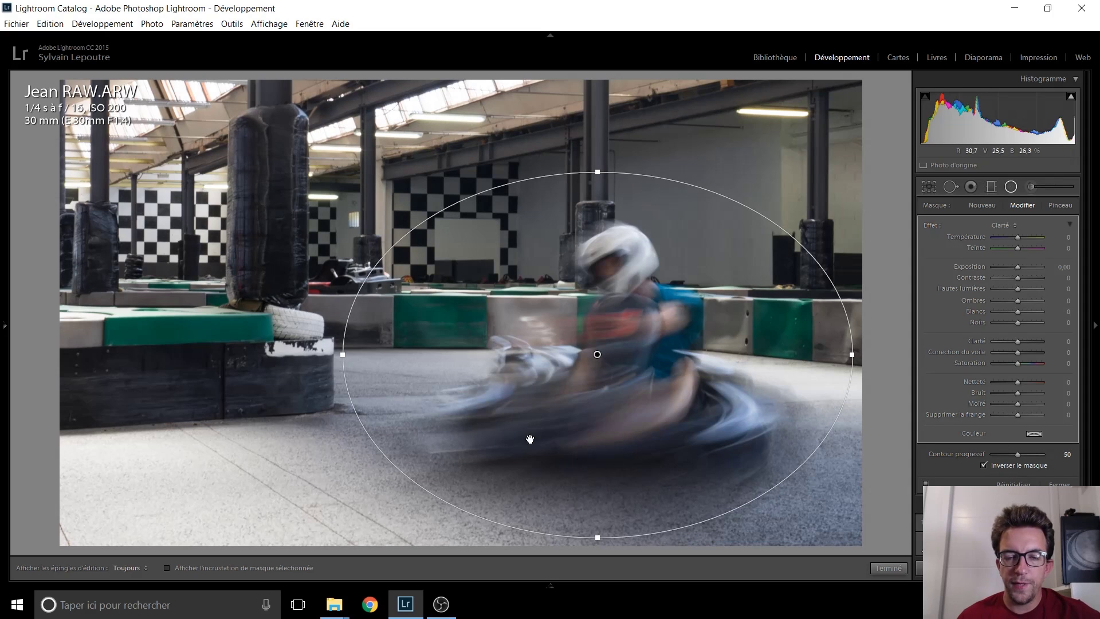
left_click(1019, 267)
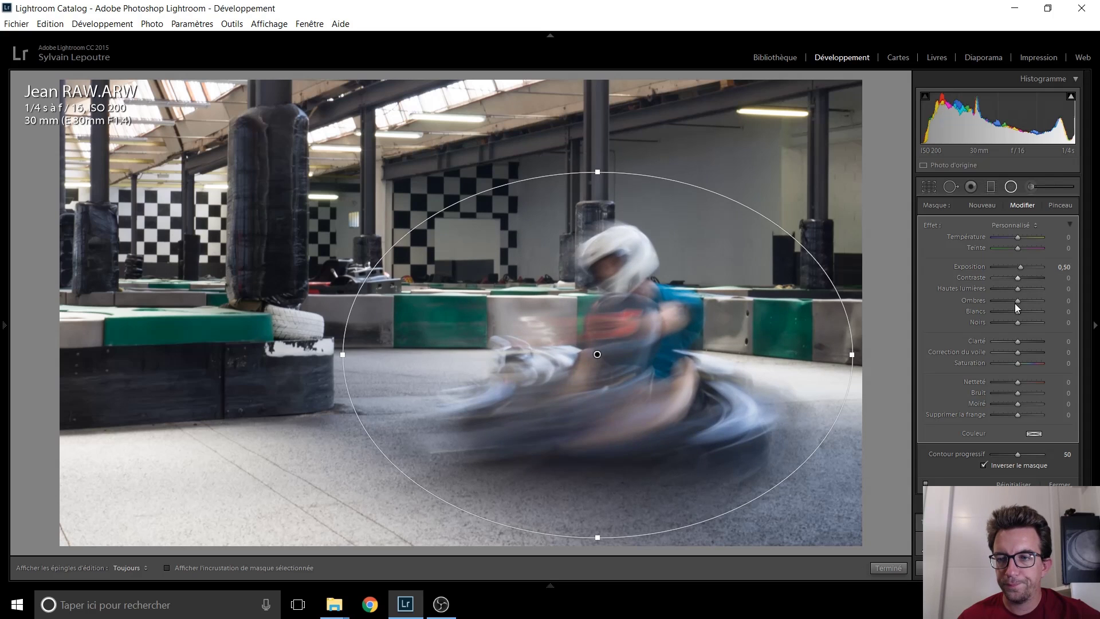
mouse_move(1016, 303)
left_mouse_down()
mouse_move(1041, 304)
mouse_move(1021, 301)
left_mouse_up()
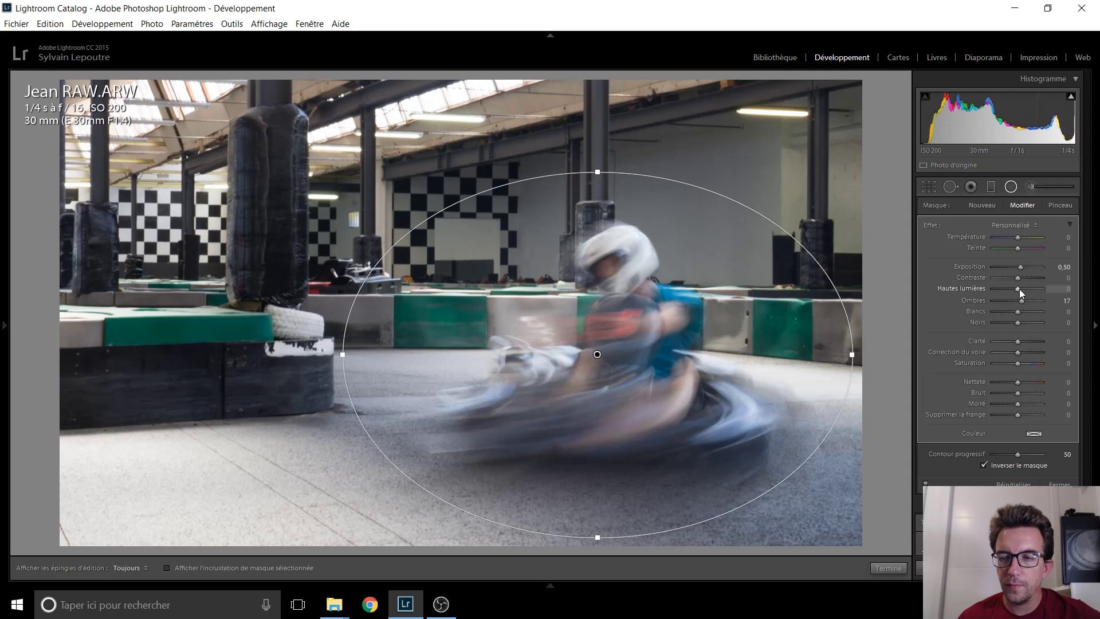
left_click_drag(1020, 312, 1025, 314)
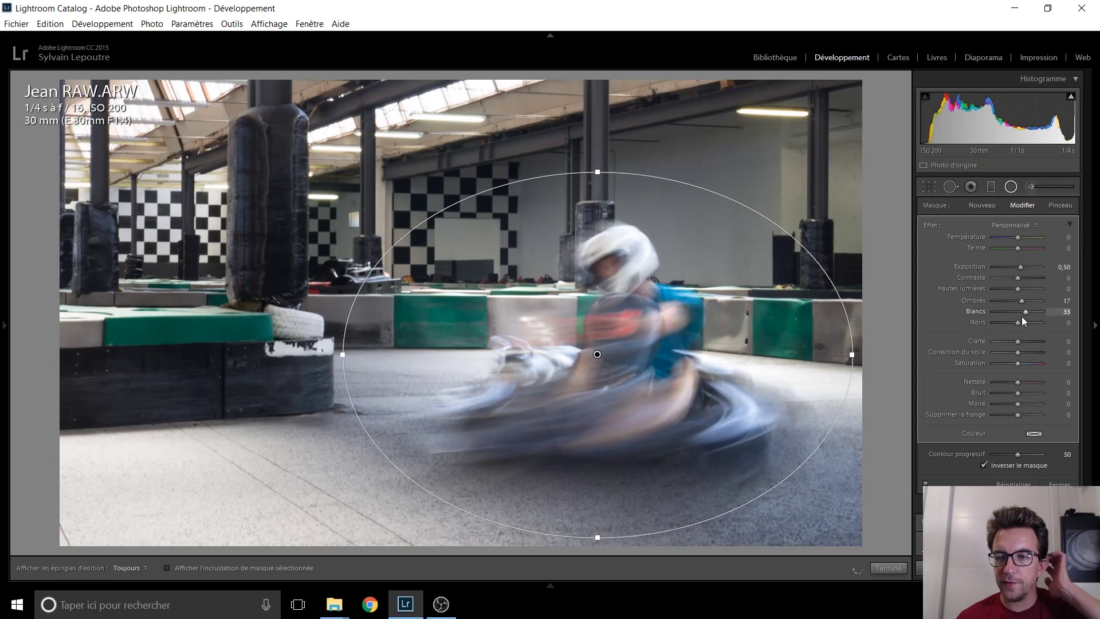
left_click_drag(1017, 323, 1013, 322)
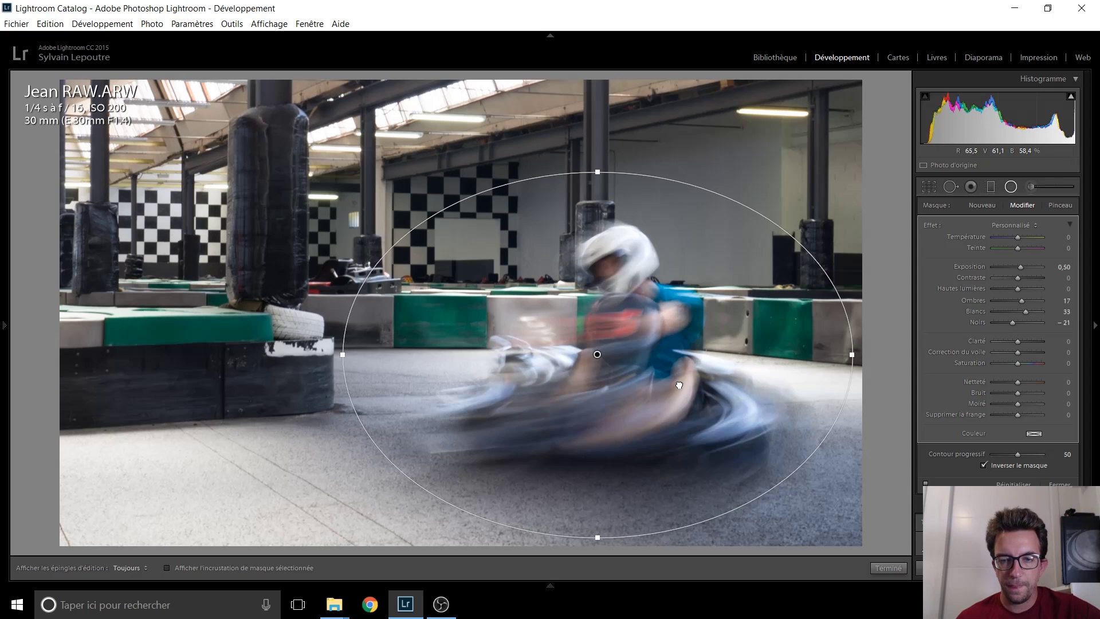
Shift the radial filter slightly lower over the kart, return its temperature to 0 after a trial, and close the radial filter tool
left_click_drag(682, 383, 681, 394)
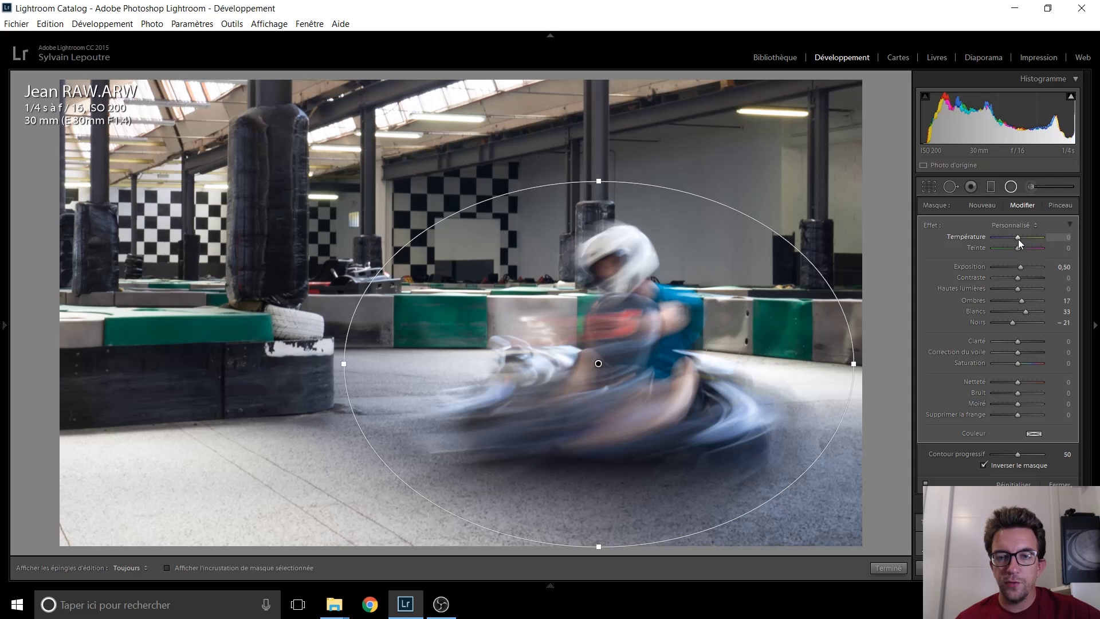
left_click_drag(1025, 239, 1016, 239)
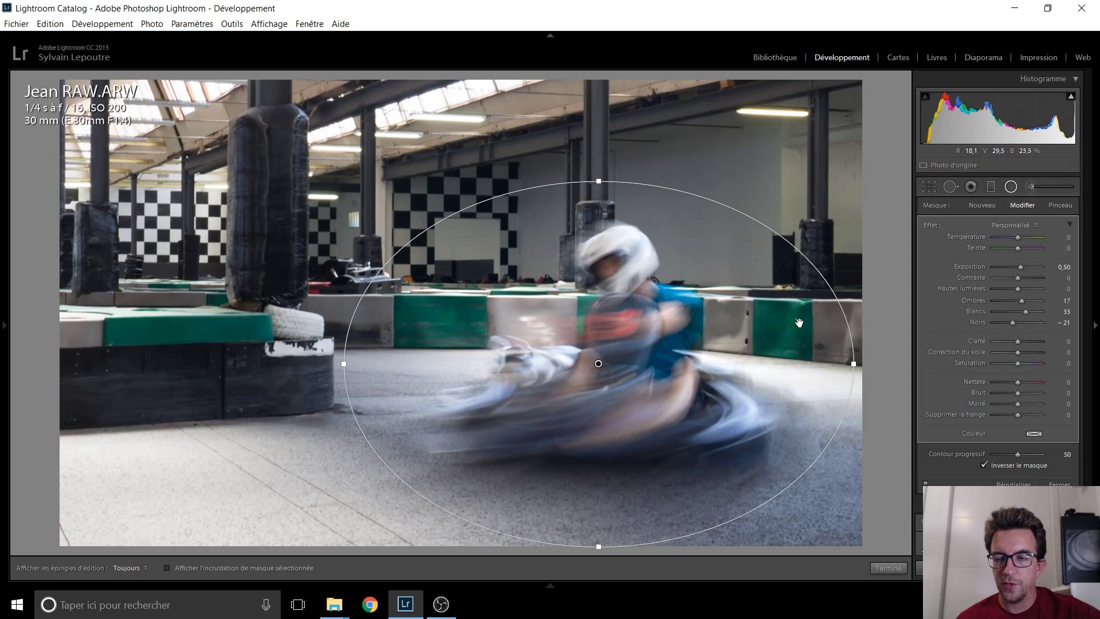
left_click(1010, 190)
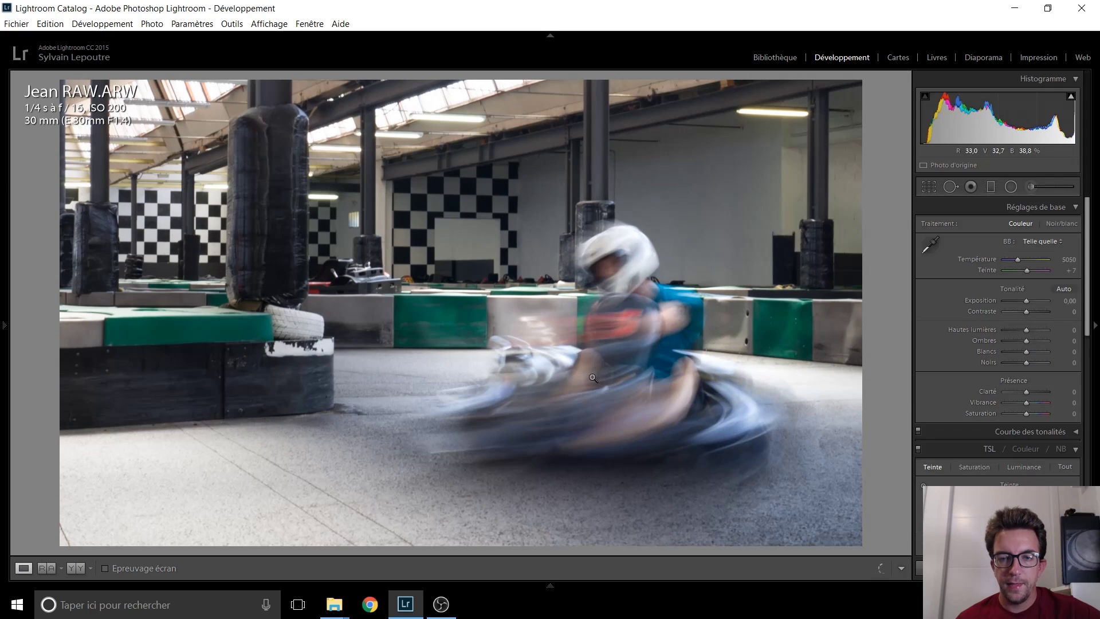
left_click(335, 371)
left_click(348, 374)
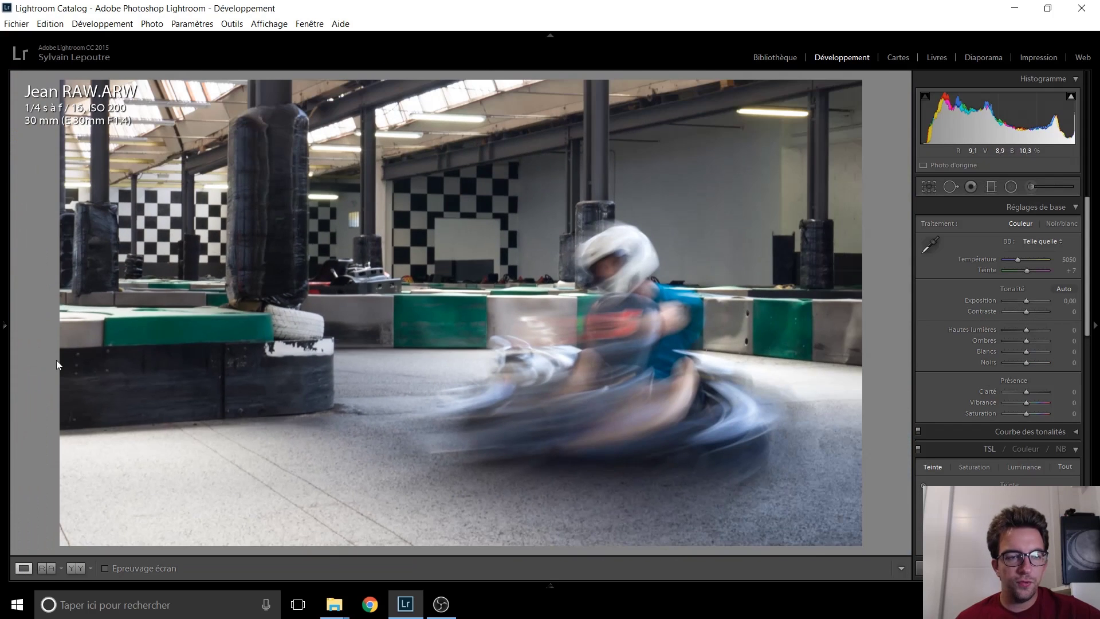
Compare the photo before and after the radial adjustments using the added-radial-filter history state, then restore the latest state and hide the history
left_click(5, 325)
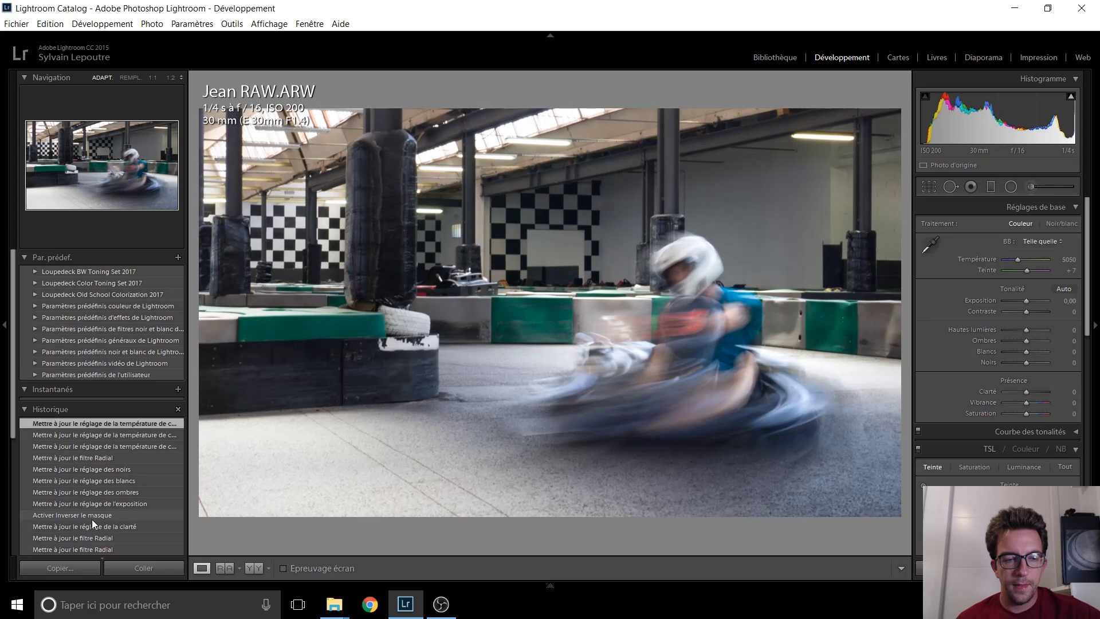
scroll(92, 519, "down", 2)
scroll(92, 518, "down", 2)
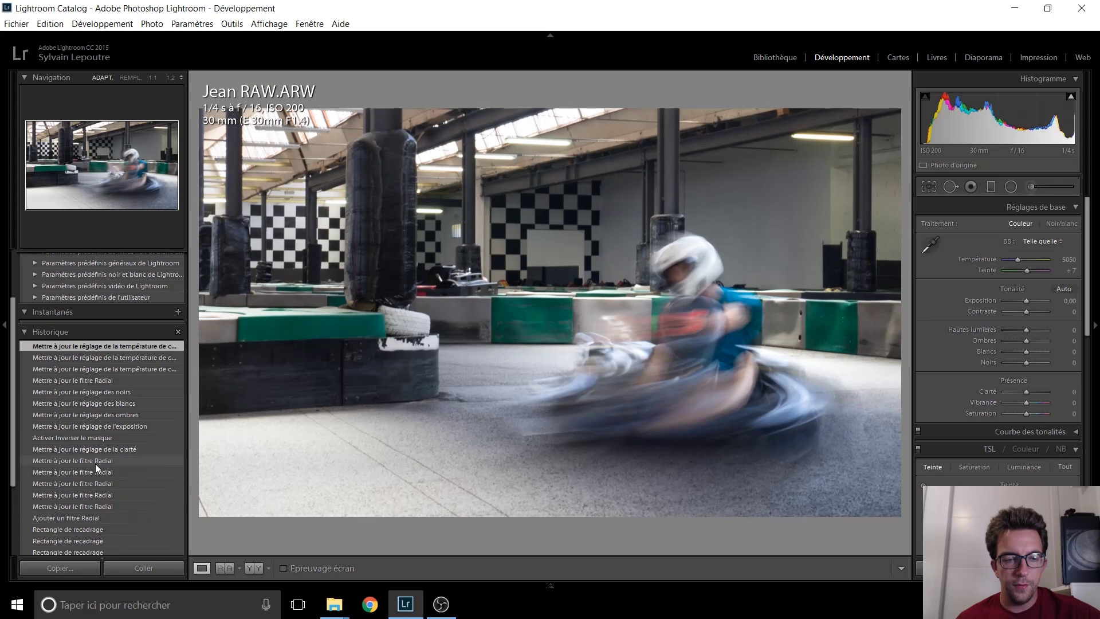
left_click(91, 517)
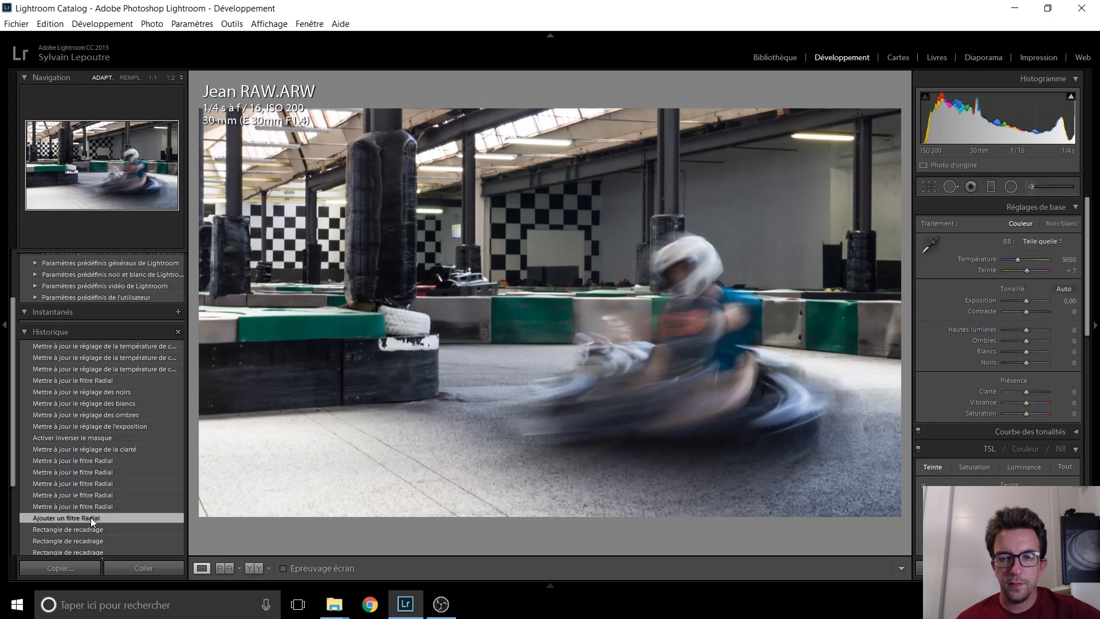
scroll(90, 514, "up", 4)
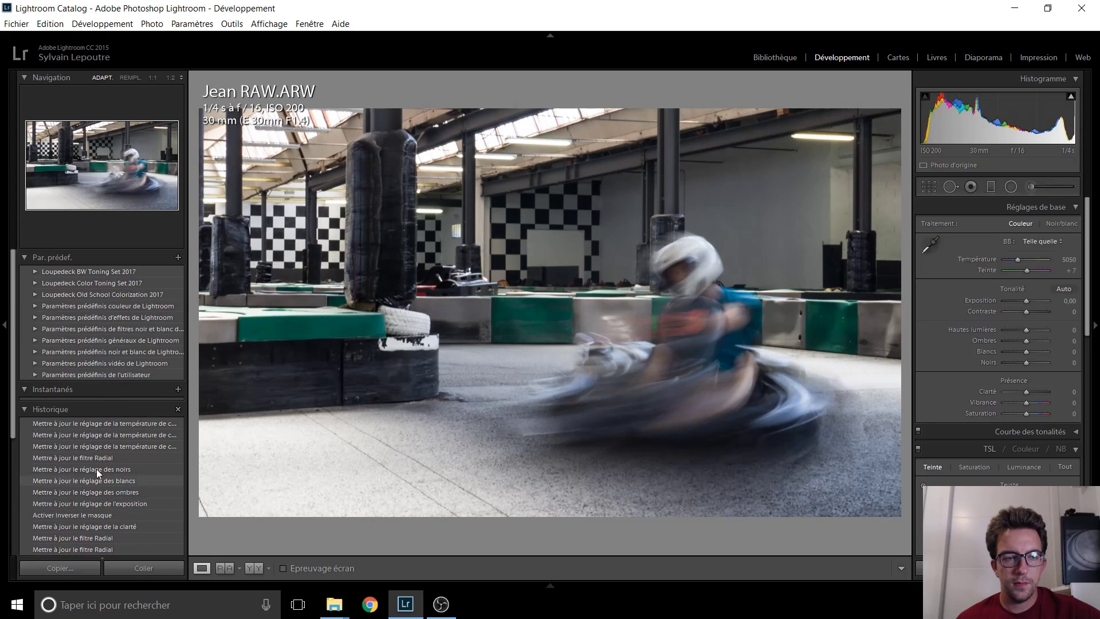
left_click(101, 425)
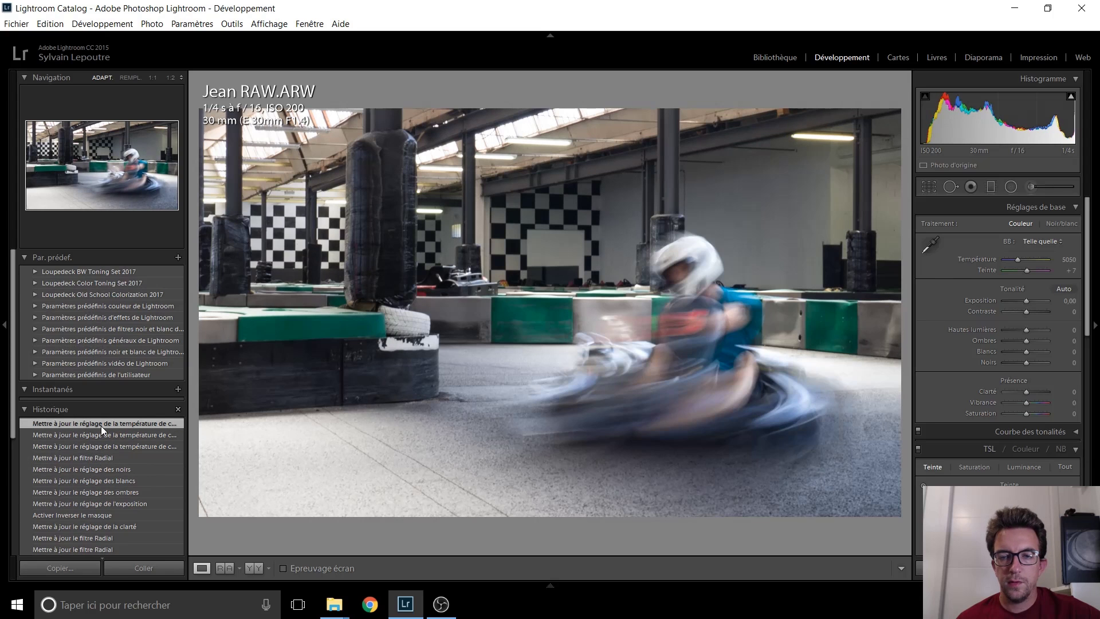
left_click(3, 357)
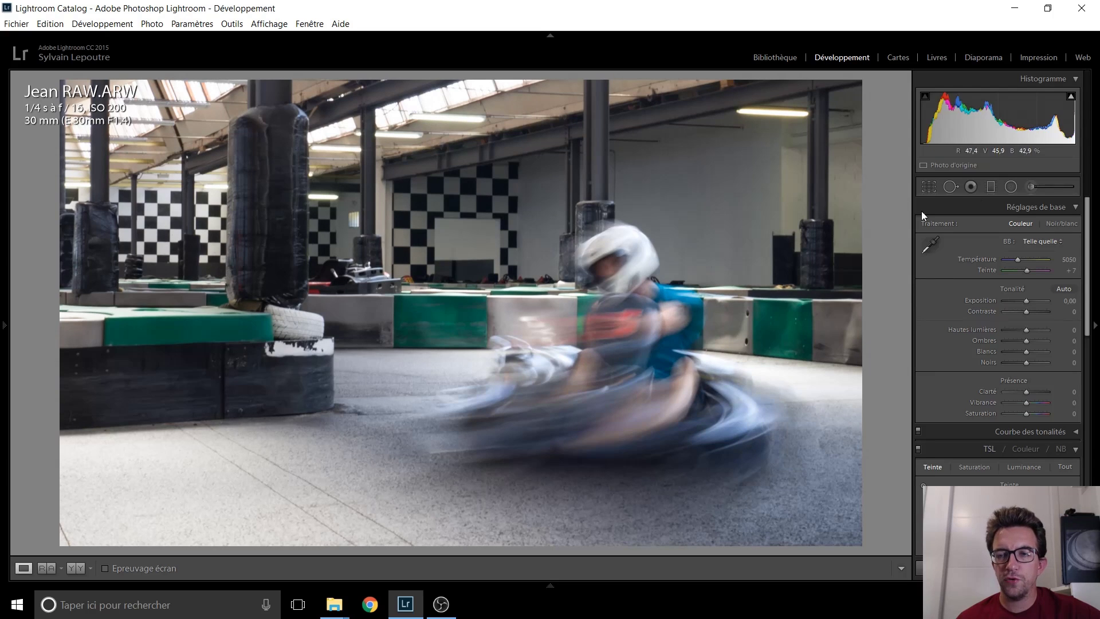
Reduce the exposure of the radial filter around the kart to 0.40 and close the radial filter tool
left_click(1008, 187)
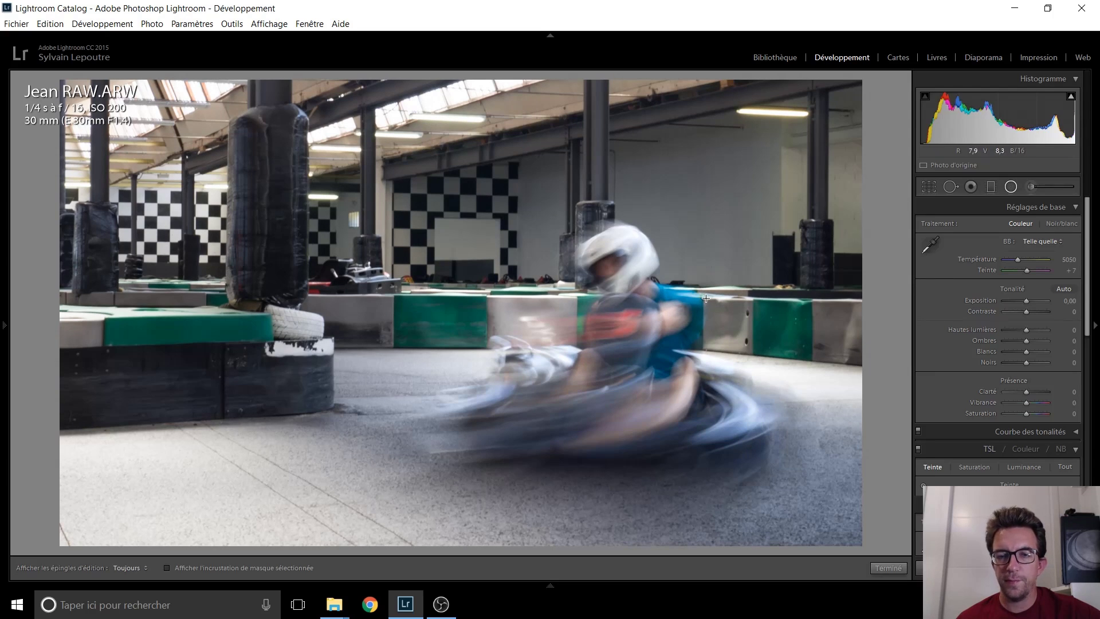
left_click(598, 363)
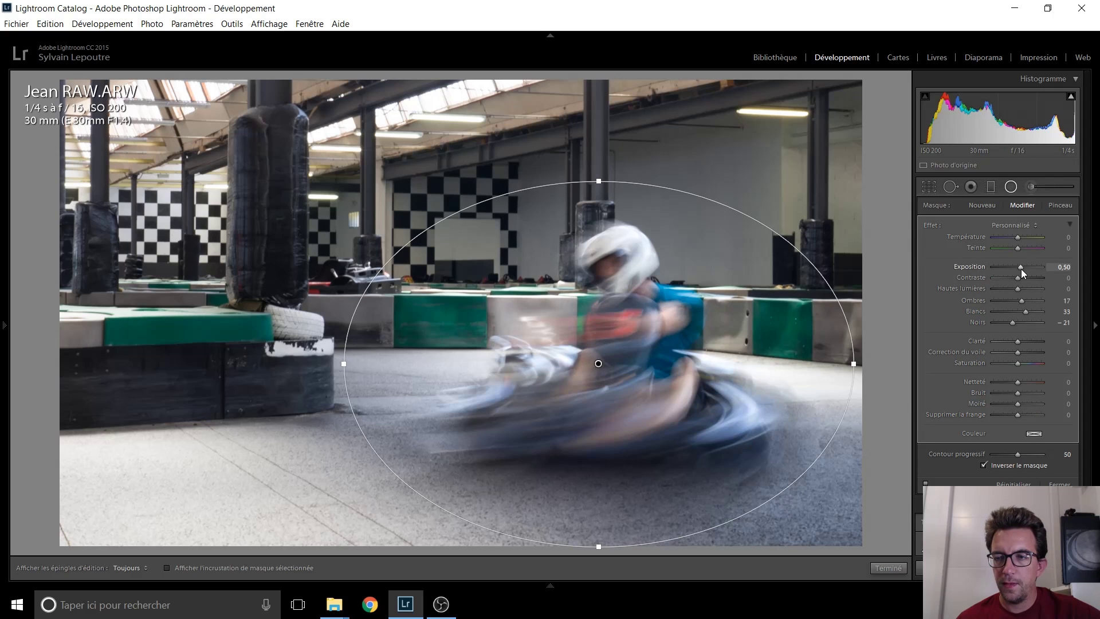
left_click(1011, 187)
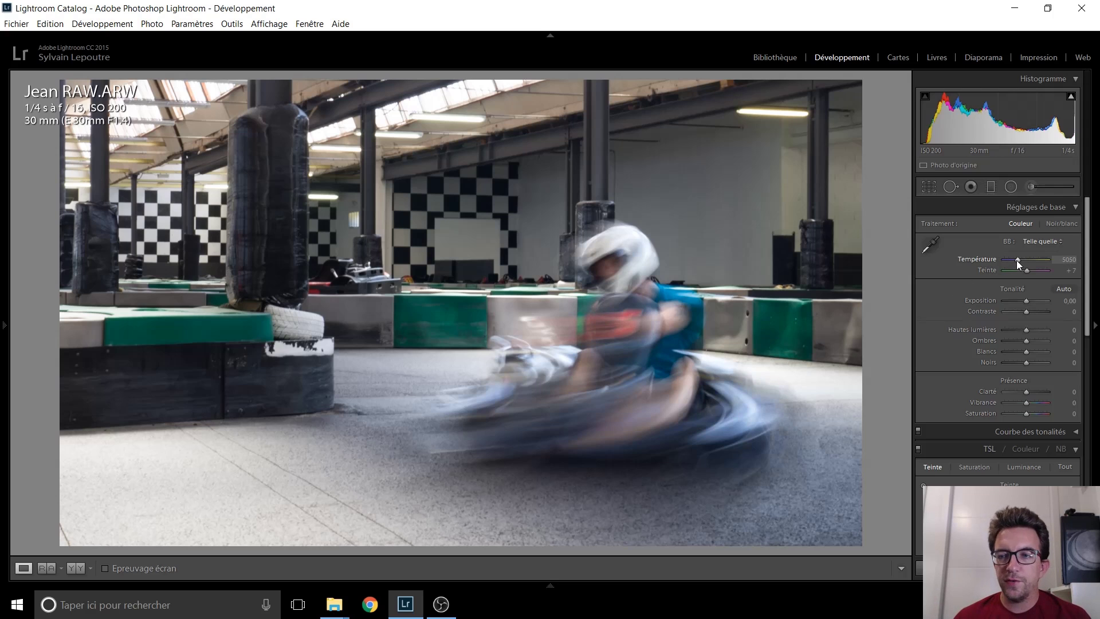
Try overall white balance temperatures of 6050, 5550 and 4800, and reset the temperature to its original value
key("Up")
key("Up")
key("Up")
key("Up")
key("Up")
key("Up")
key("Up")
key("Up")
key("Up")
key("Up")
key("Up")
key("Up")
key("Up")
key("Up")
key("Up")
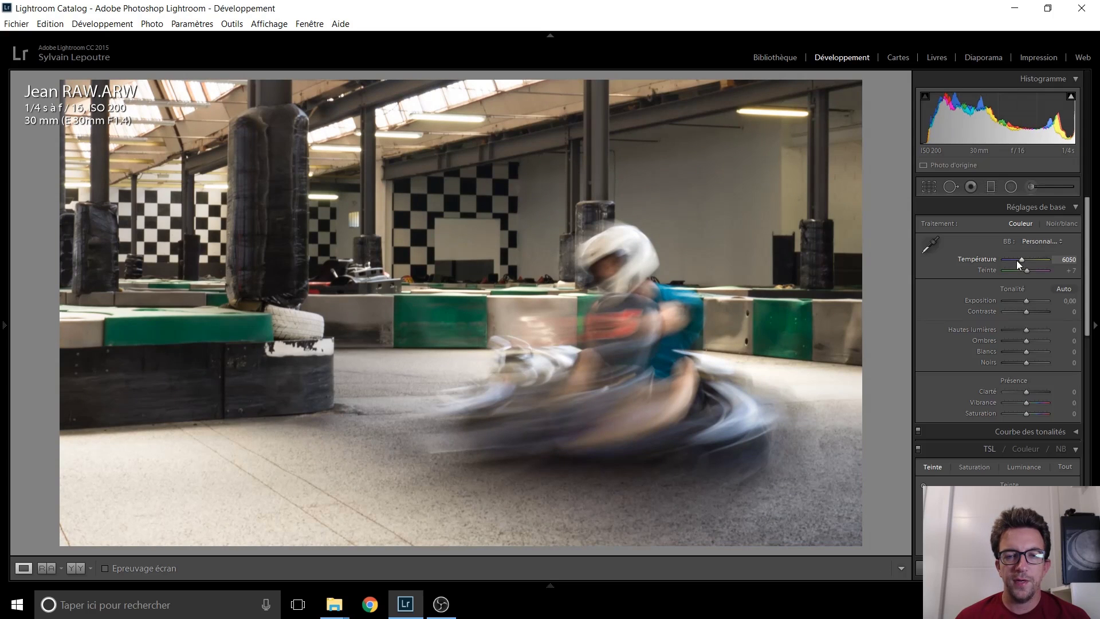
left_click(1016, 260)
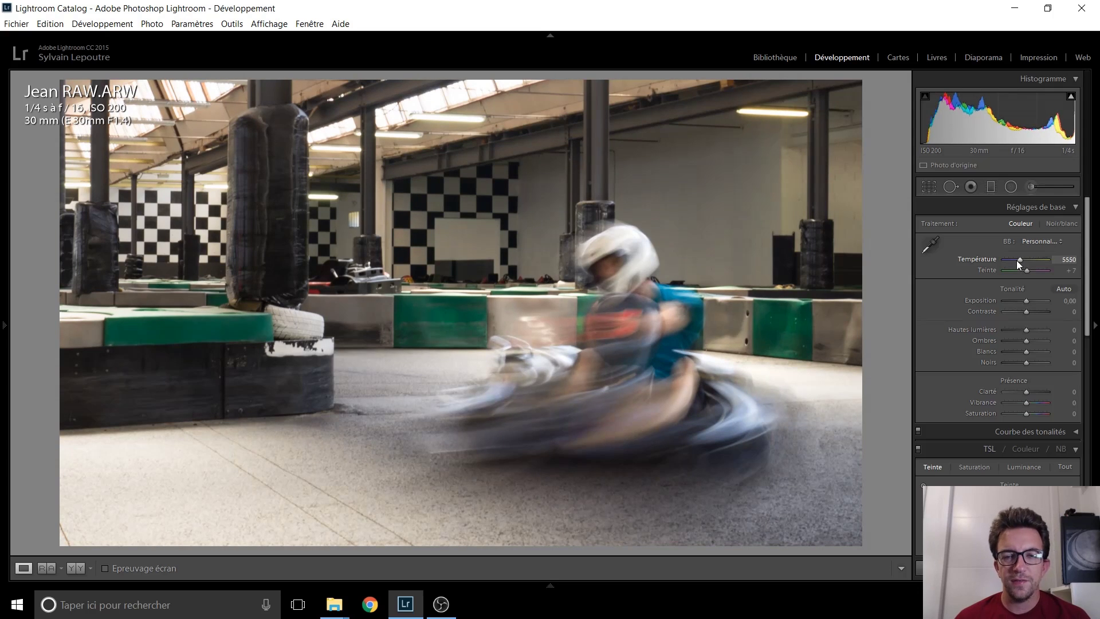
key("Down")
key("Down")
left_click(1016, 260)
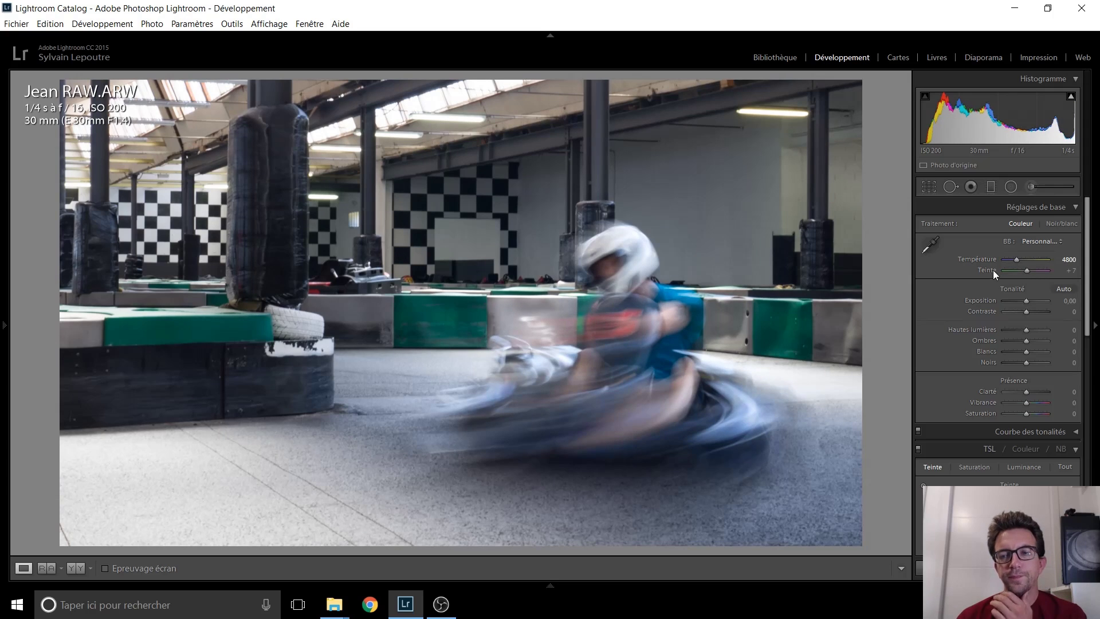
double_click(1015, 259)
Duplicate the radial filter around the kart and turn off mask inversion on the copy so it affects the surroundings
left_click(1010, 188)
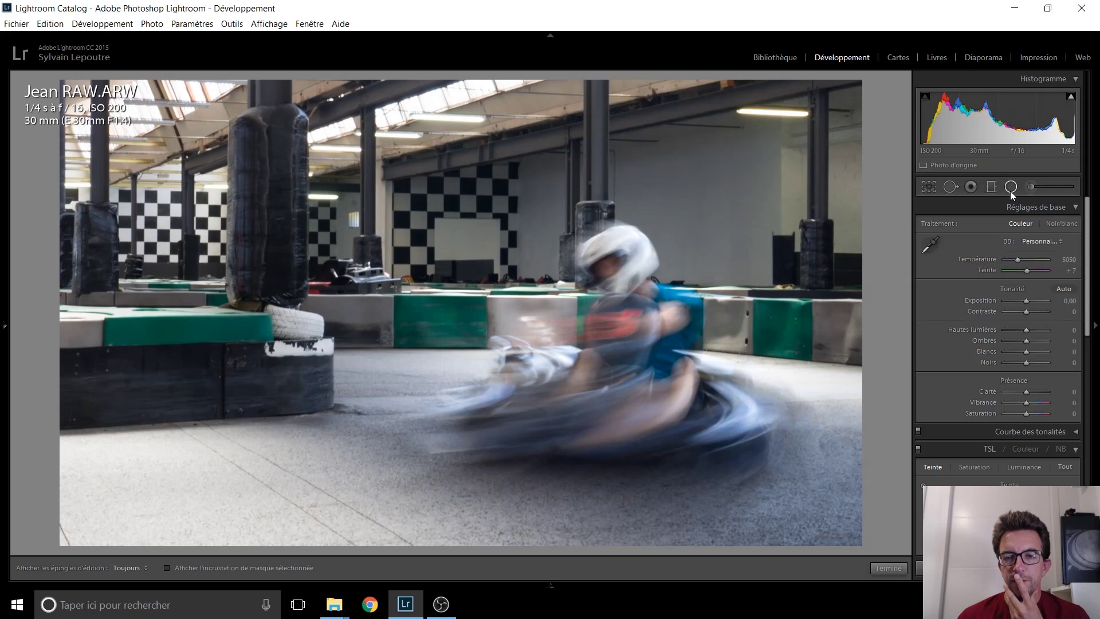
left_click(599, 364)
right_click(599, 364)
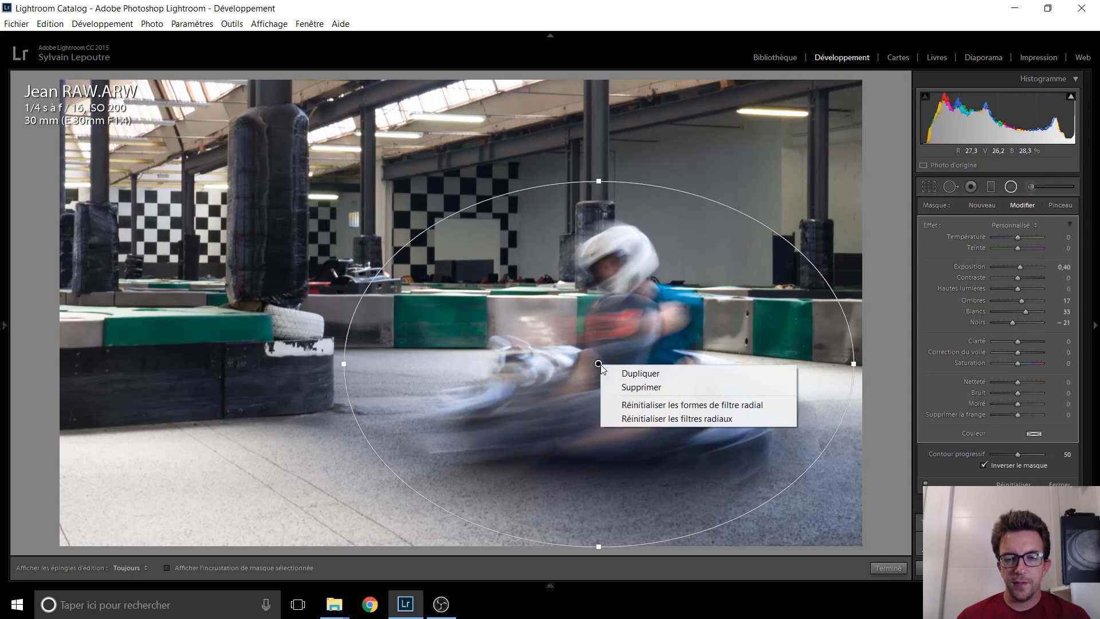
left_click(630, 374)
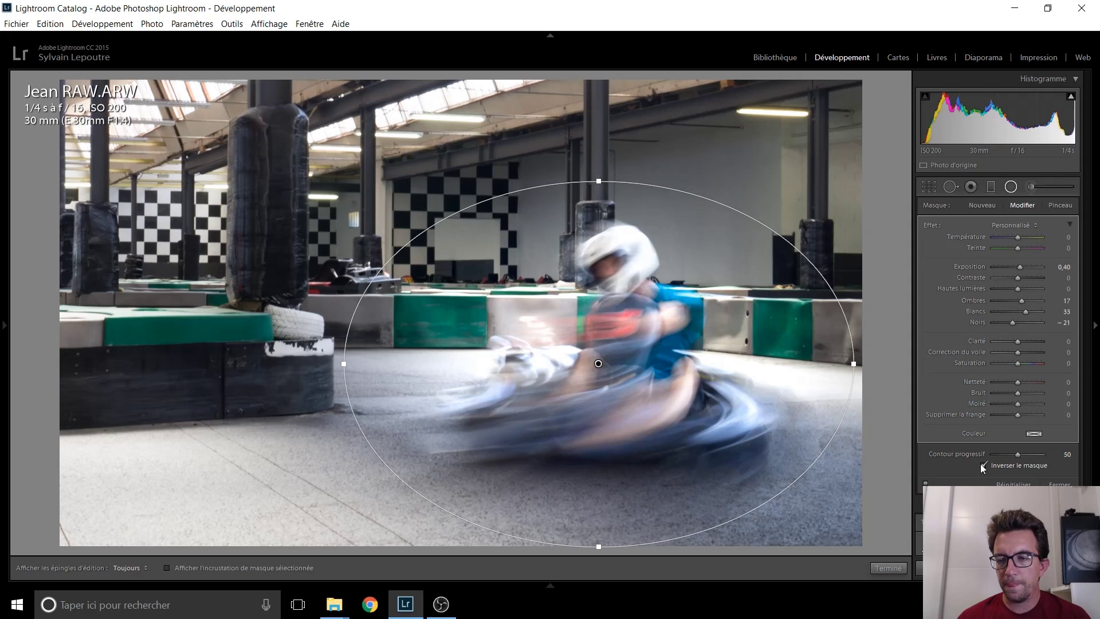
left_click(983, 465)
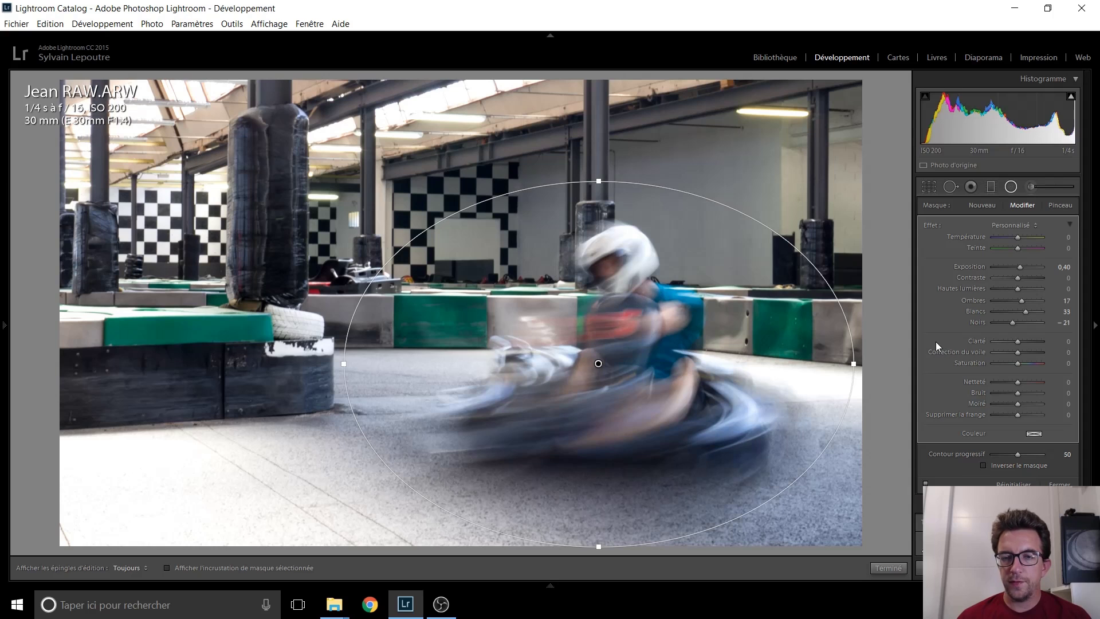
Reset the duplicated filter's effects, set its temperature to -25 to cool the surroundings, and close the radial filter tool
double_click(931, 225)
left_click_drag(1018, 237, 1019, 237)
key("Up")
key("Up")
key("Up")
key("Up")
key("Up")
key("Up")
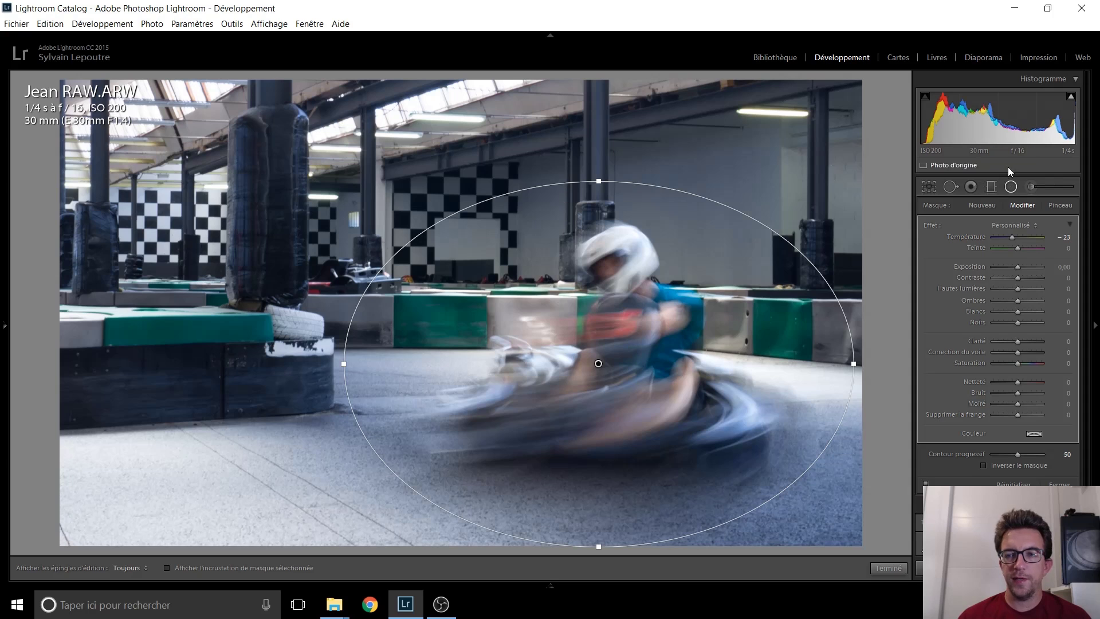
left_click(1008, 190)
left_click(1010, 188)
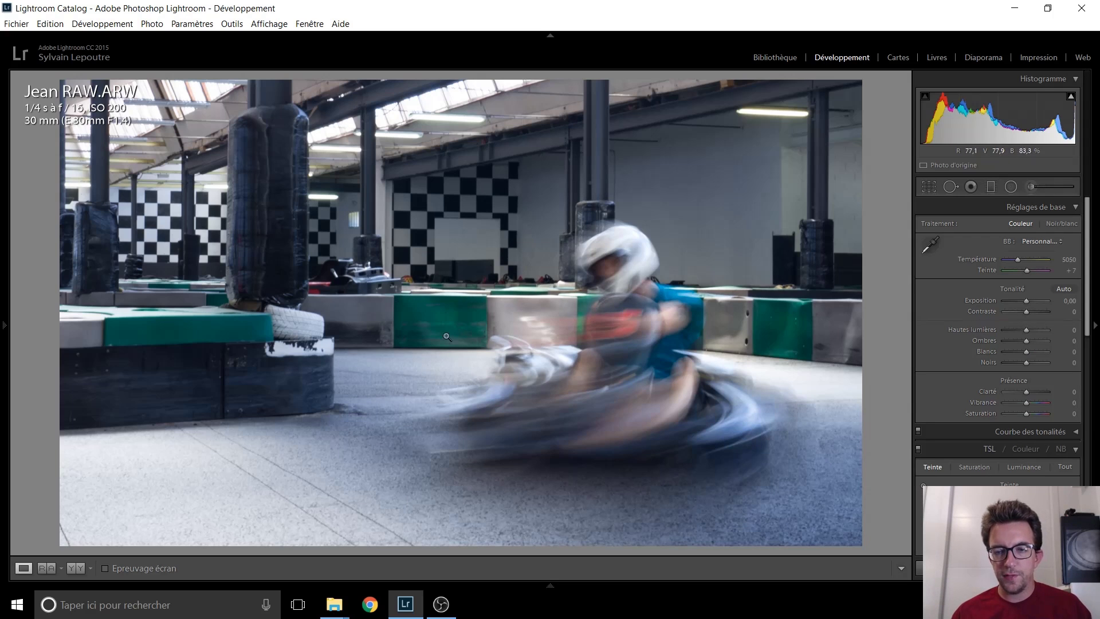
Reselect the duplicated radial filter, switch to its mask brush, set the eraser size to 19, and undo the last change
left_click(1011, 190)
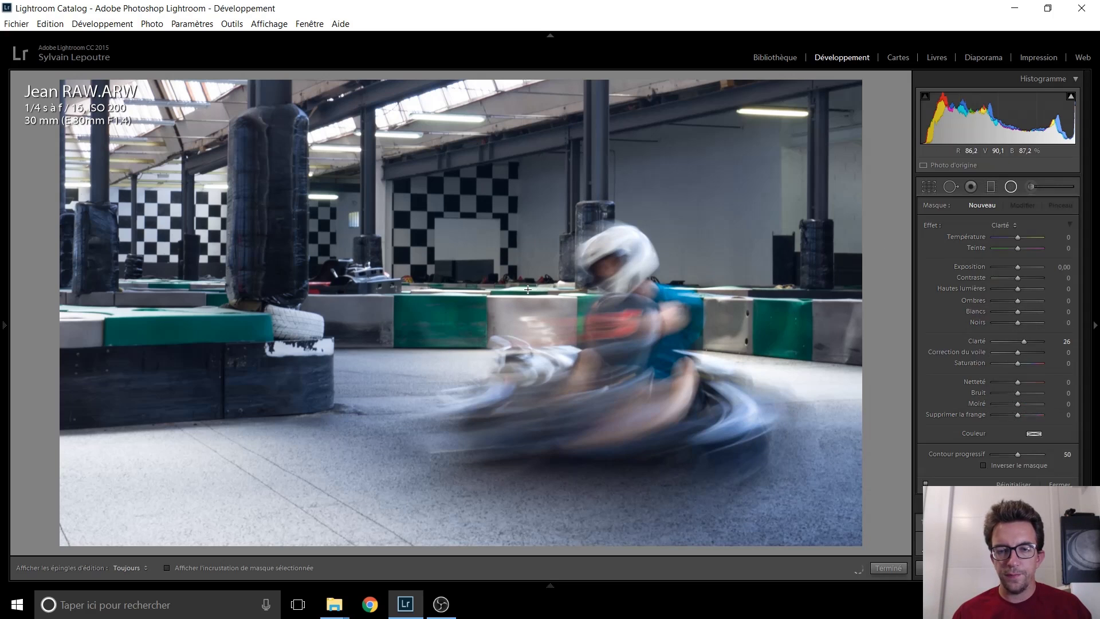
left_click(599, 363)
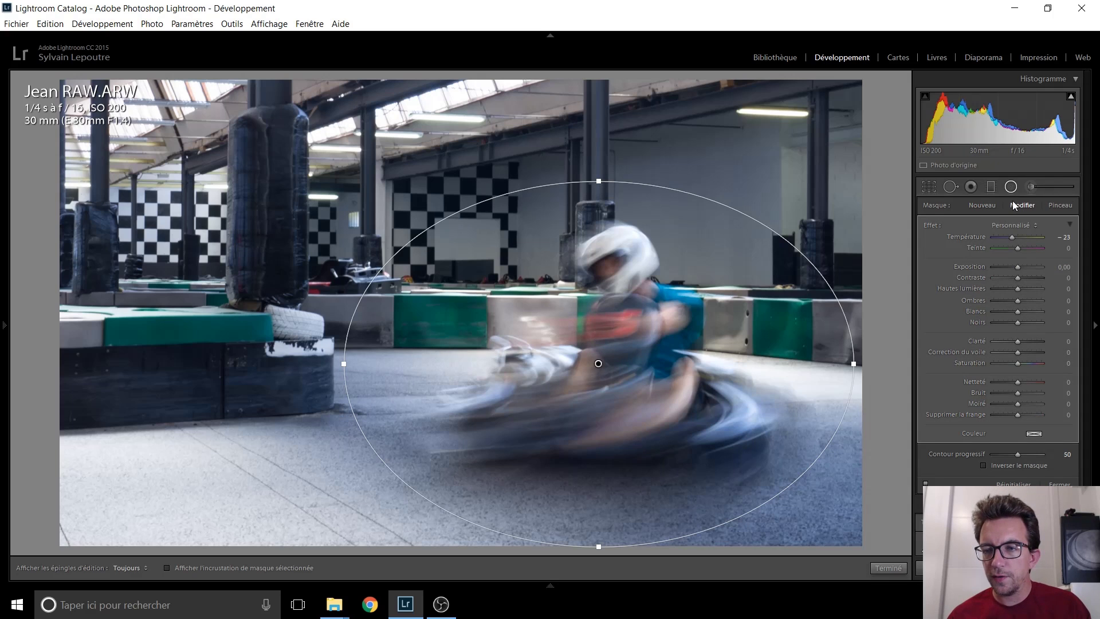
left_click(1068, 207)
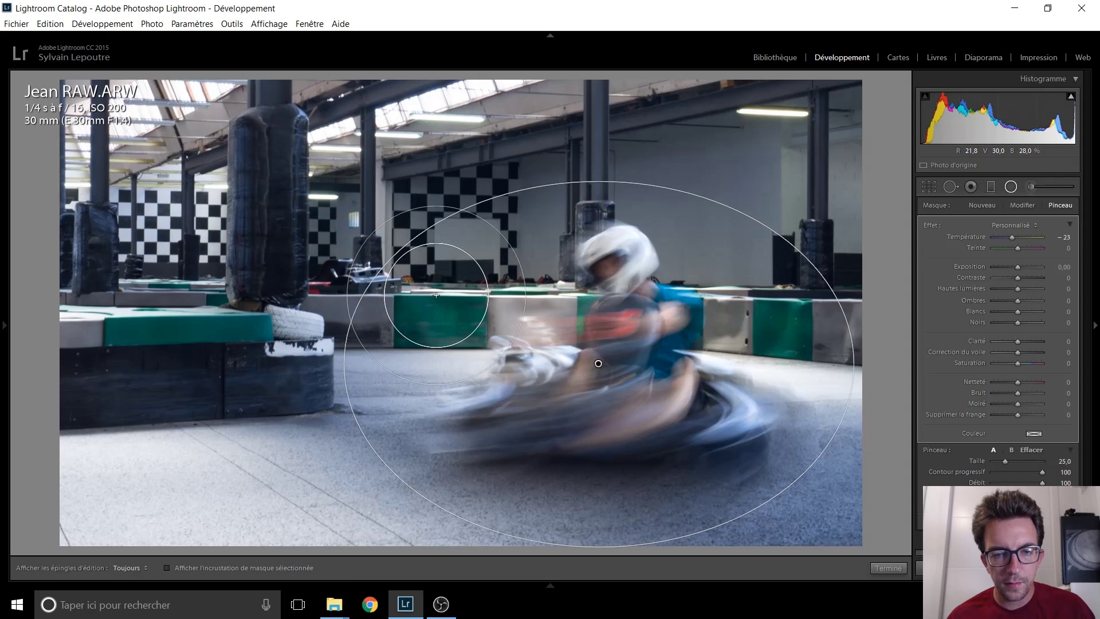
scroll(461, 281, "down", 10)
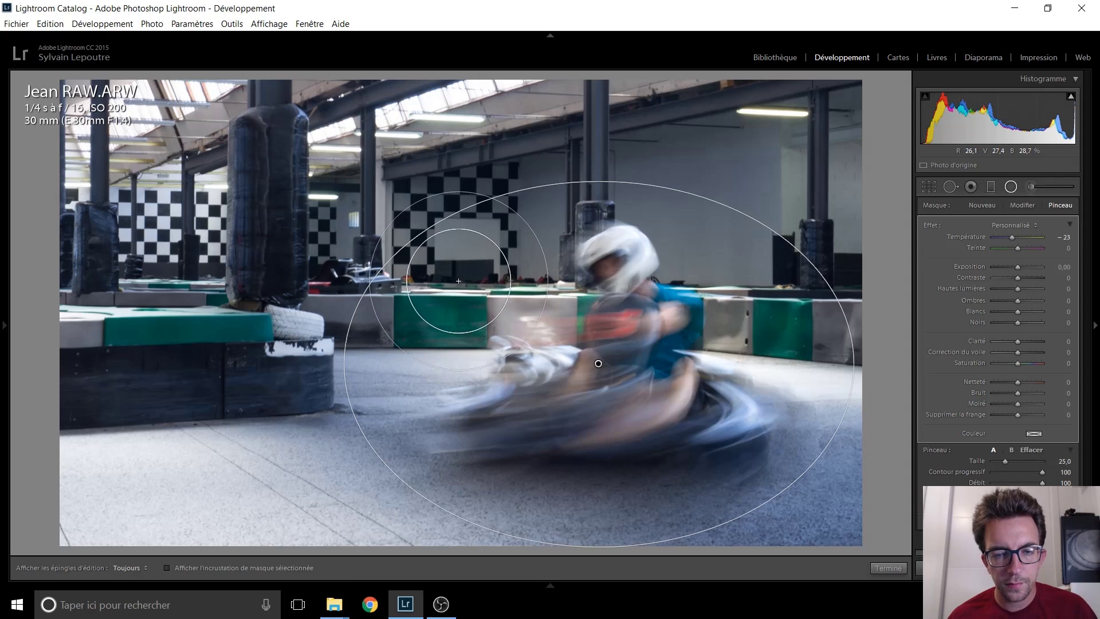
key("alt")
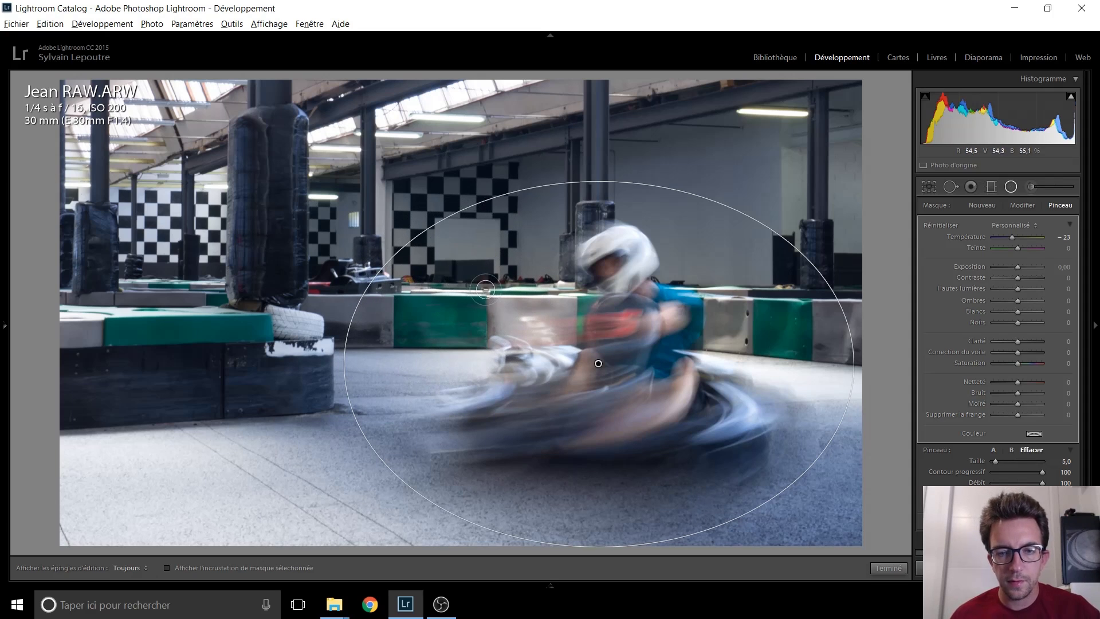
scroll(504, 246, "up", 6)
scroll(503, 245, "up", 1)
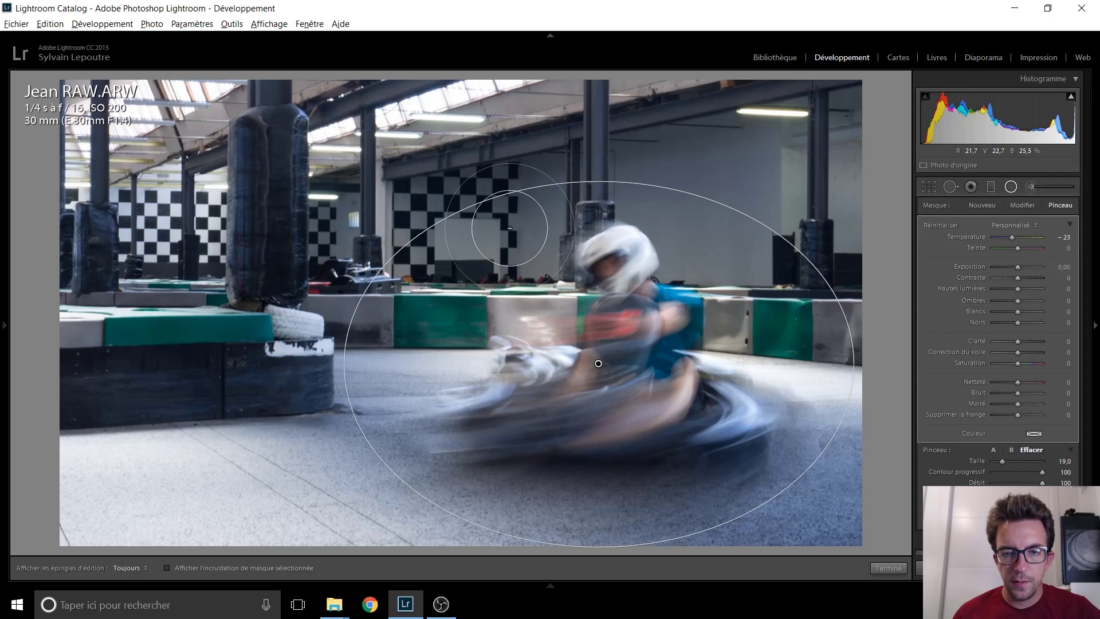
key("h")
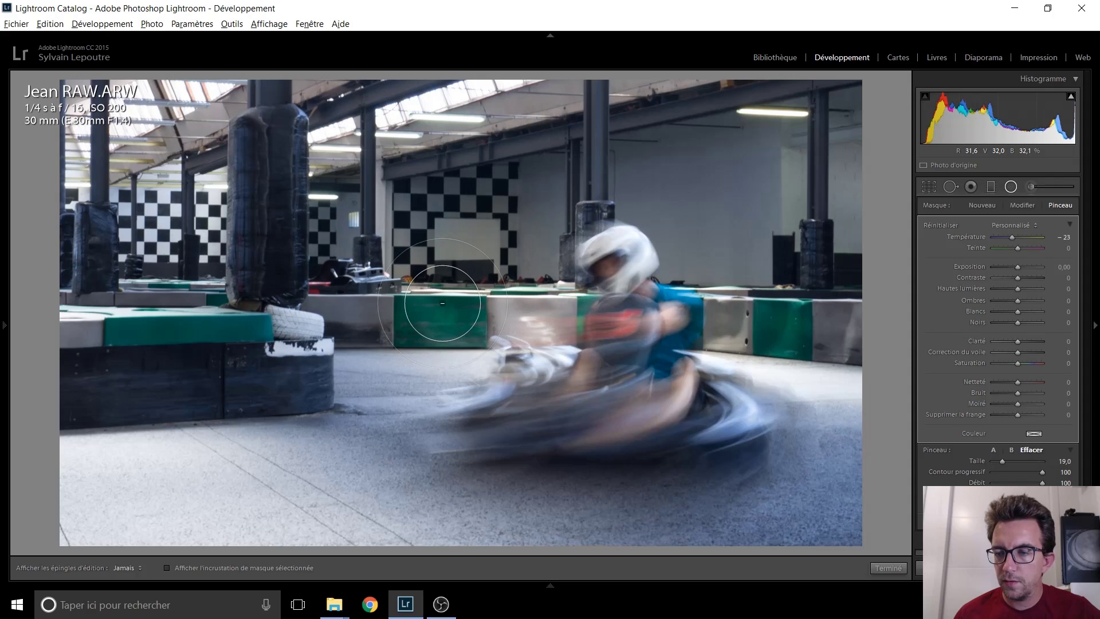
scroll(496, 280, "up", 1)
key("h")
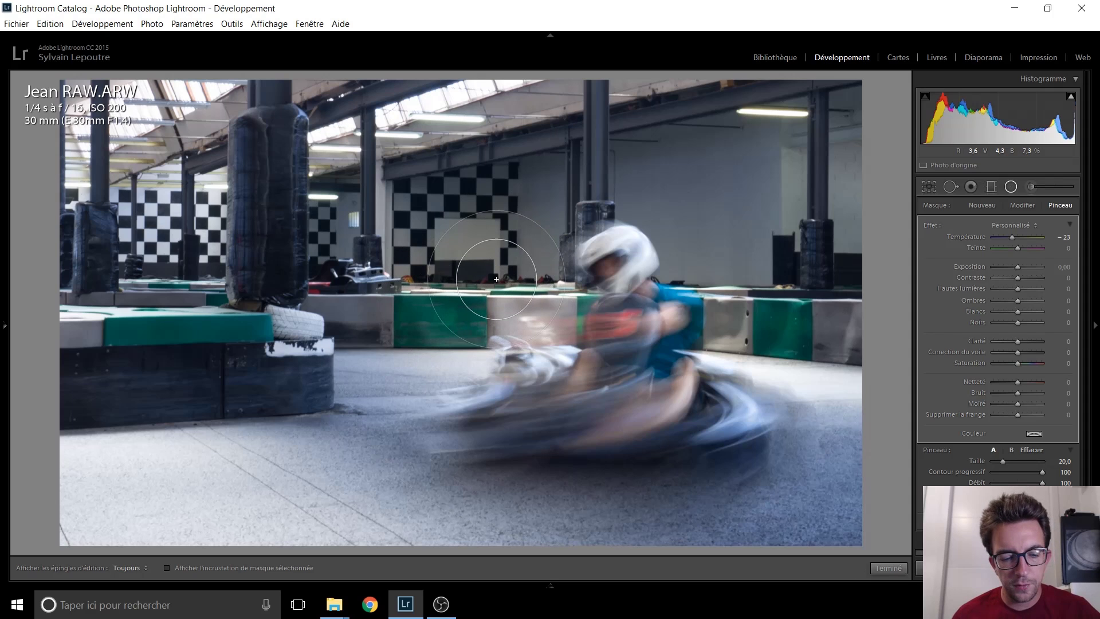
key("ctrl+z")
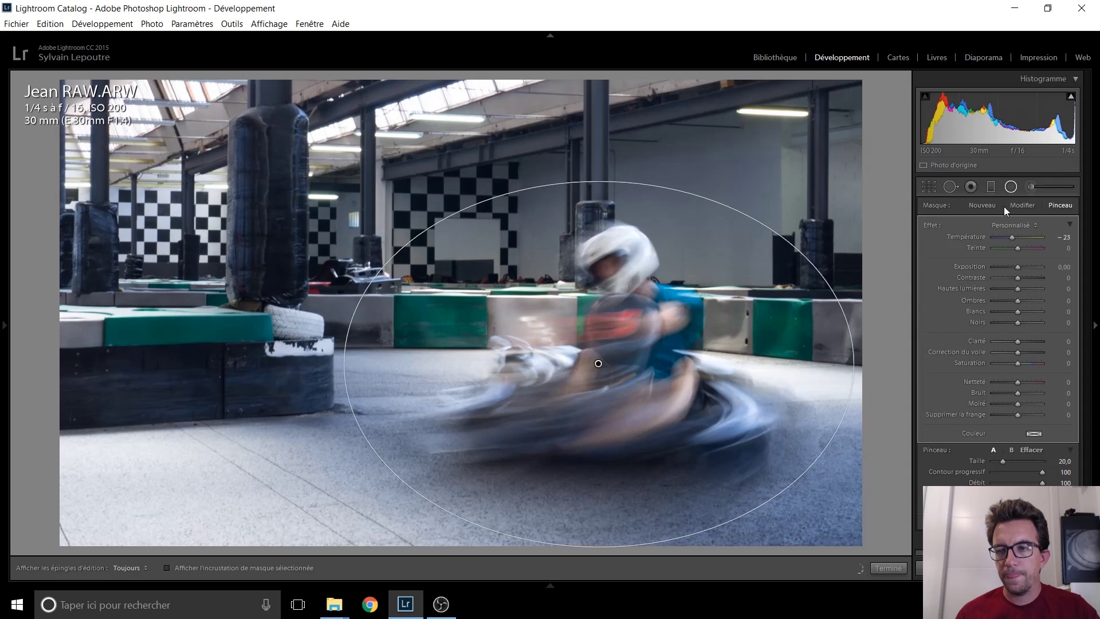
Shift the duplicated radial filter slightly to the left and select the original brightening filter beneath it
right_click(598, 363)
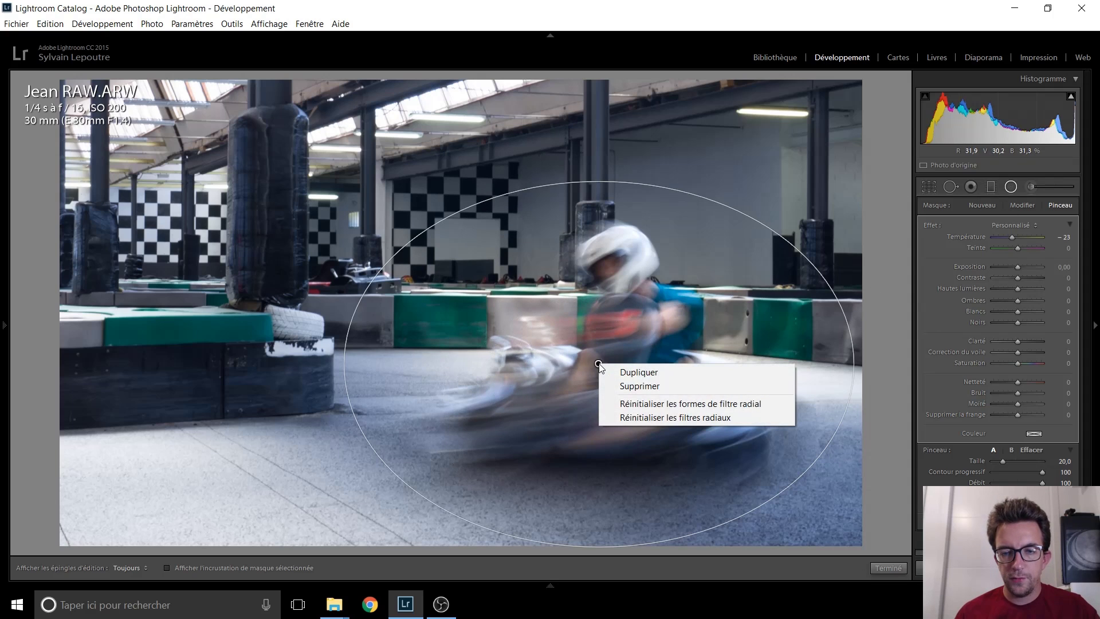
left_click(595, 363)
left_click_drag(597, 363, 594, 364)
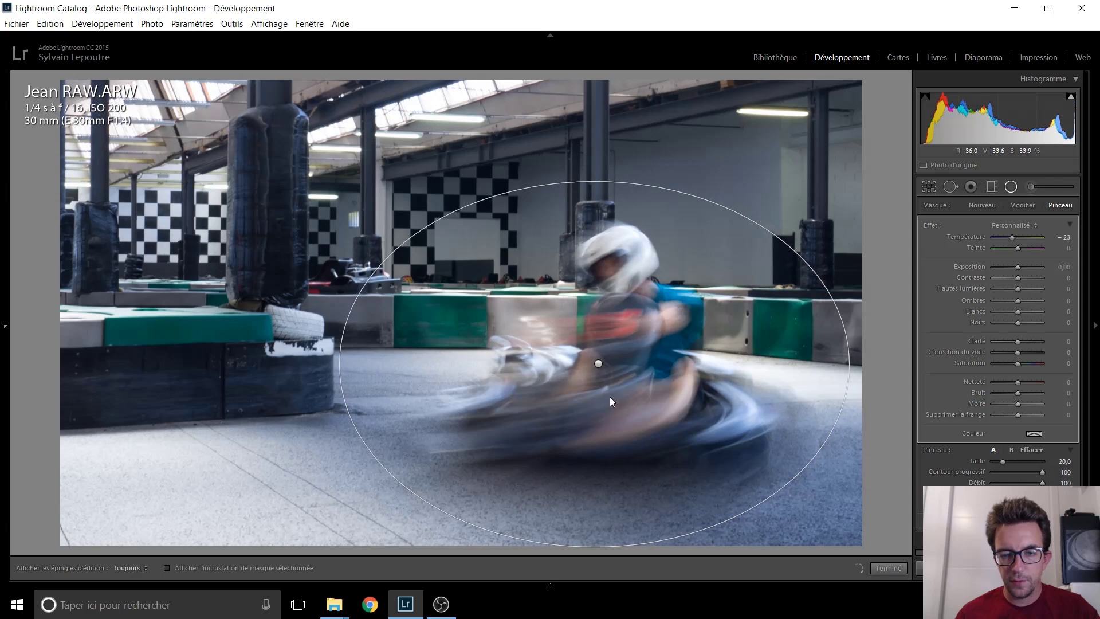
left_click(597, 363)
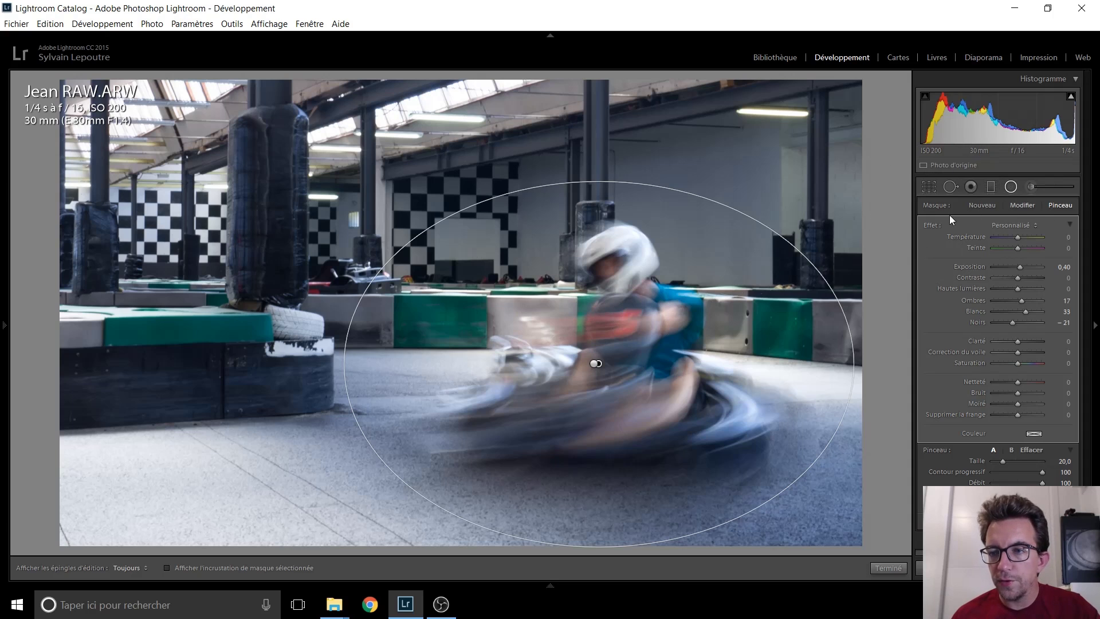
Erase the brightening filter's mask over the background wall and barrier left of the driver, and close the radial filter tool
key("alt")
mouse_move(476, 247)
left_mouse_down()
mouse_move(497, 255)
mouse_move(493, 276)
mouse_move(424, 310)
mouse_move(468, 299)
mouse_move(496, 250)
mouse_move(494, 277)
mouse_move(422, 310)
mouse_move(497, 297)
mouse_move(524, 251)
mouse_move(518, 302)
mouse_move(515, 244)
mouse_move(454, 301)
mouse_move(399, 328)
mouse_move(504, 288)
mouse_move(399, 271)
mouse_move(388, 298)
mouse_move(399, 311)
mouse_move(442, 310)
mouse_move(508, 276)
mouse_move(461, 283)
mouse_move(441, 260)
mouse_move(429, 276)
mouse_move(405, 273)
mouse_move(372, 342)
left_mouse_up()
key("alt")
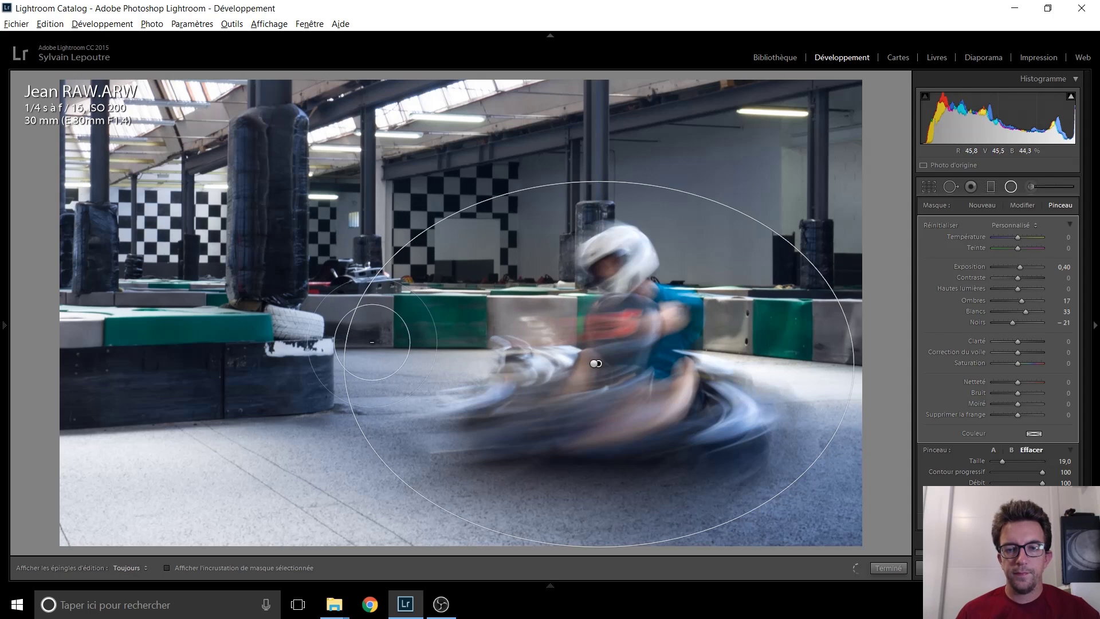
left_click(1009, 187)
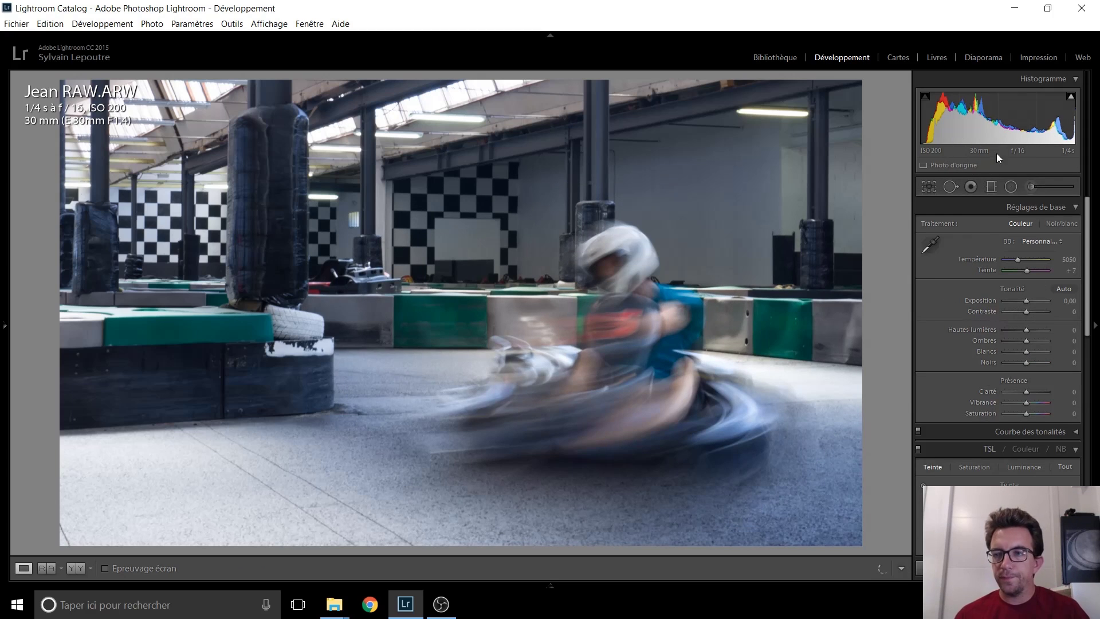
Set the photo's overall highlights to -20 and its exposure to +0.27
left_click(1070, 96)
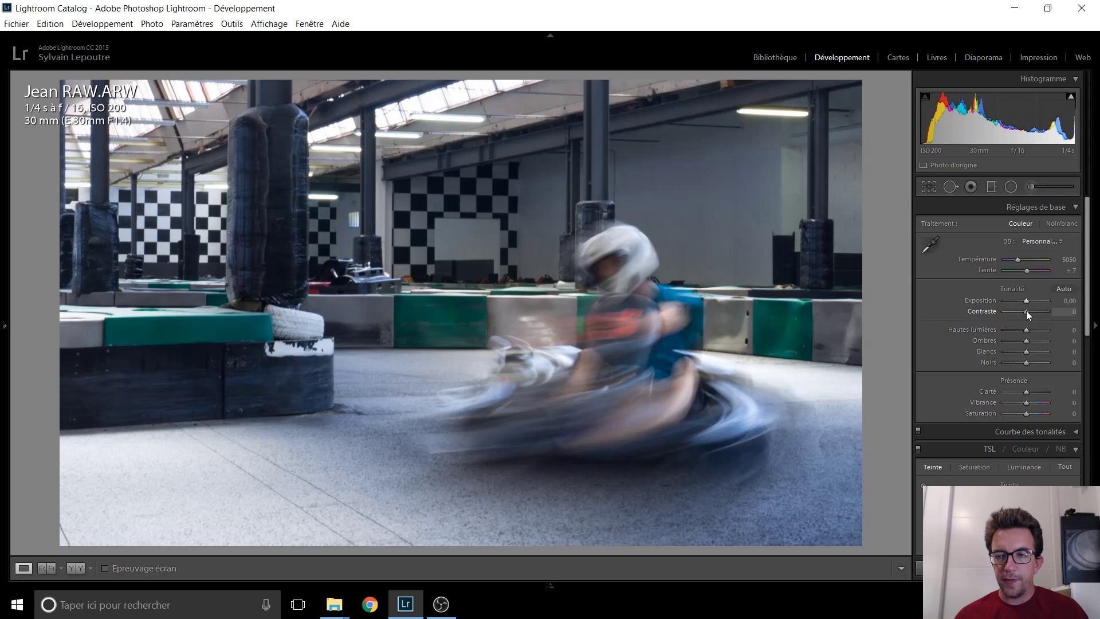
key("Down")
key("Down")
key("Down")
key("Down")
key("Down")
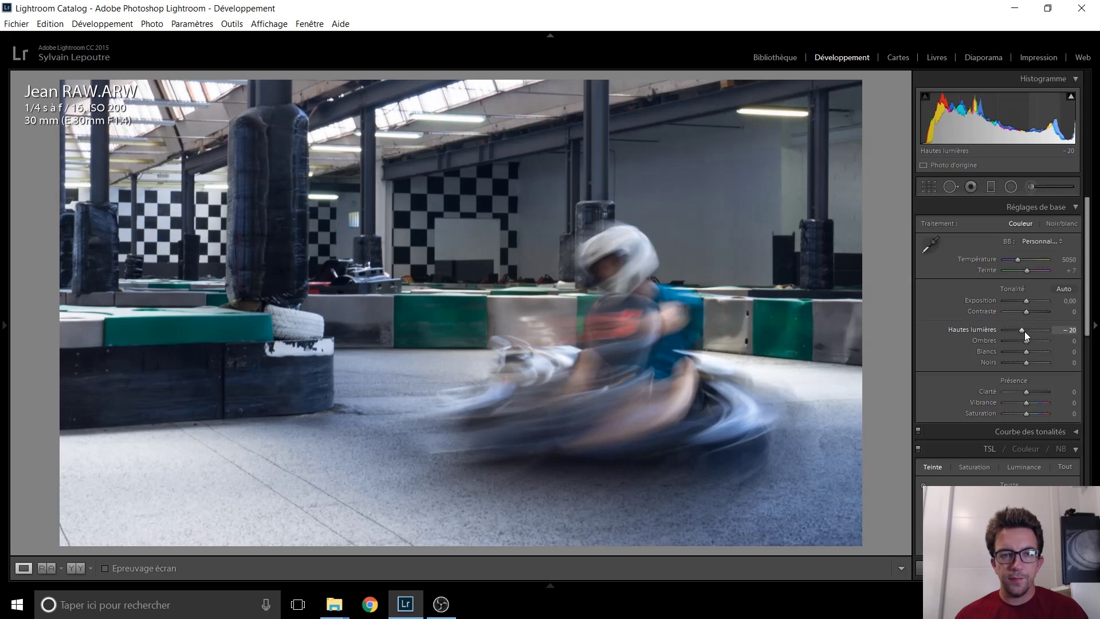
key("Up")
key("Up")
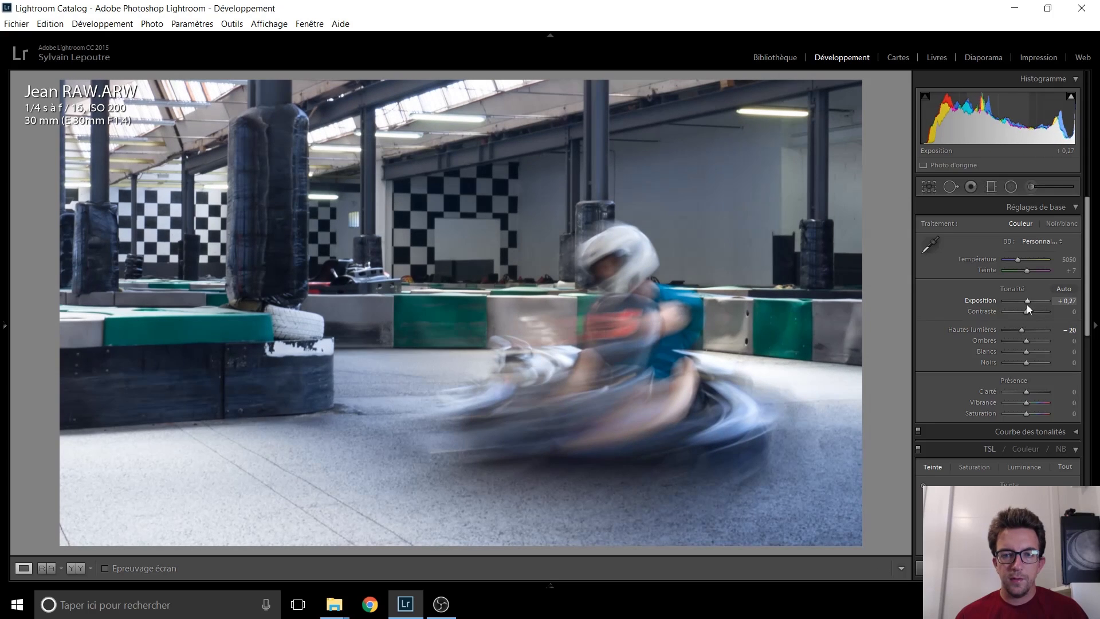
Set the photo's overall exposure to +0.37, and try a contrast of -39 before resetting the contrast
key("Up")
key("Up")
key("Up")
key("Up")
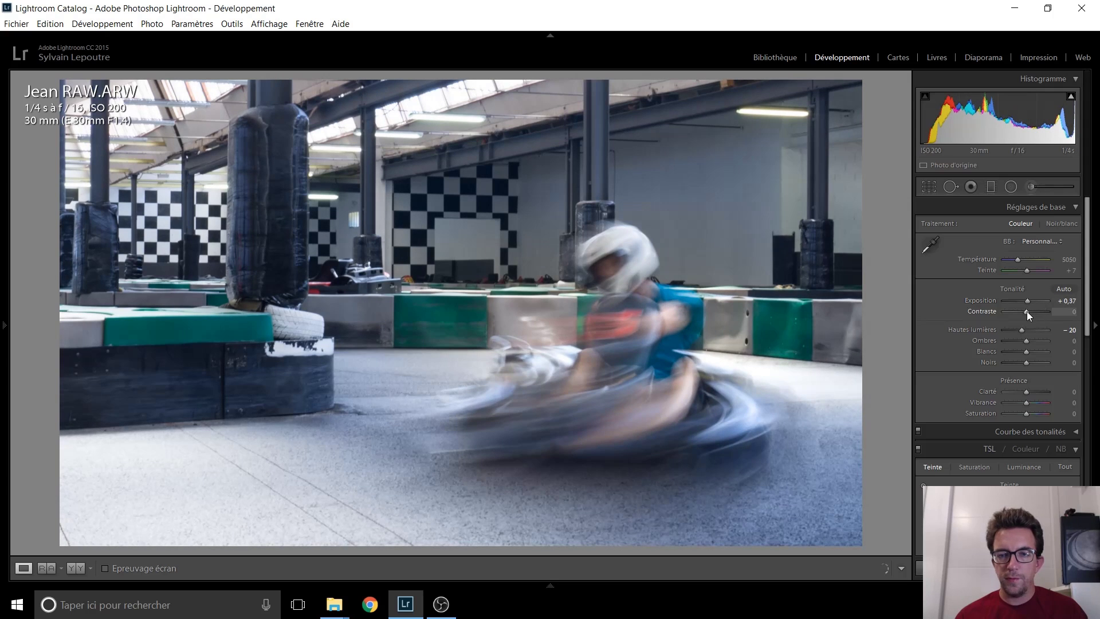
mouse_move(1027, 311)
left_mouse_down()
mouse_move(1011, 310)
mouse_move(1029, 314)
mouse_move(1018, 314)
left_mouse_up()
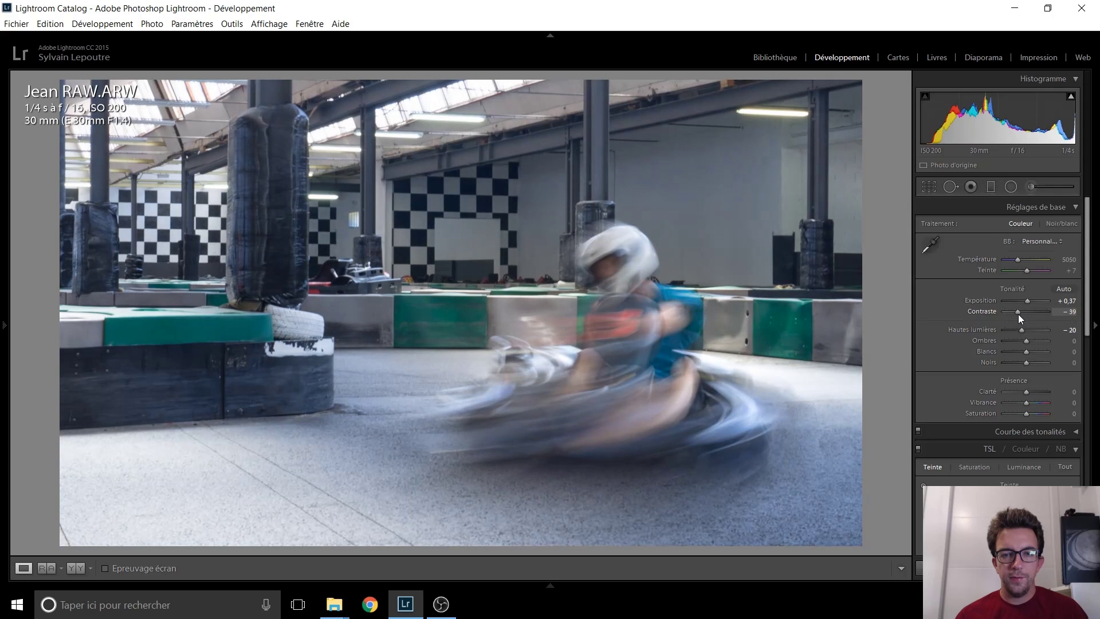
double_click(1022, 314)
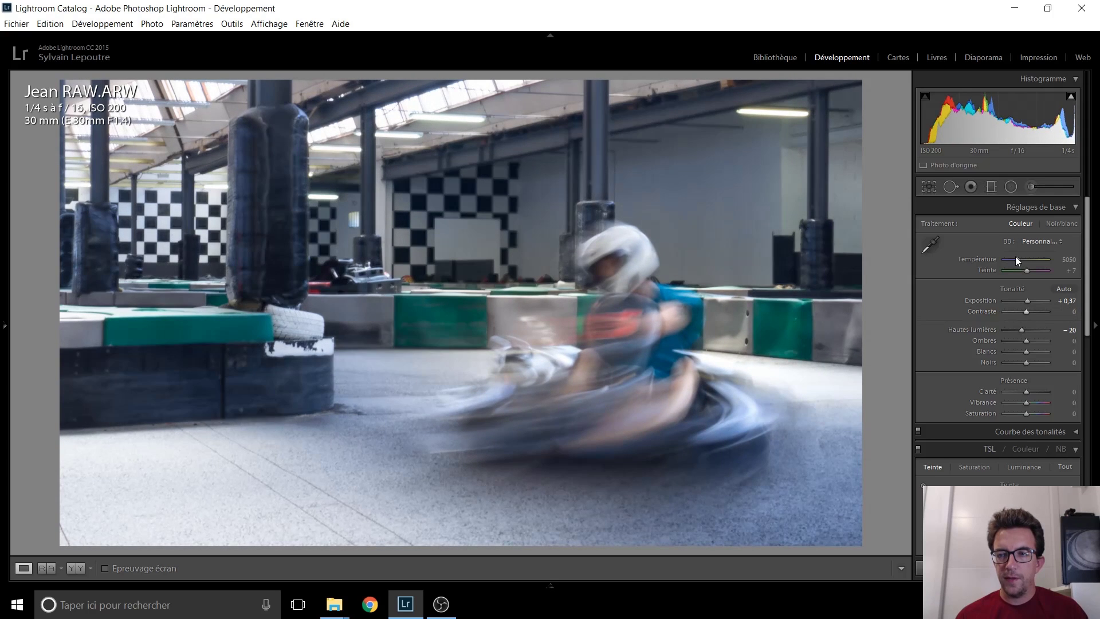
On the cooling radial filter around the kart, set contrast to -50, exposure to -0.09 and clarity to -17, and close the tool
left_click(1010, 185)
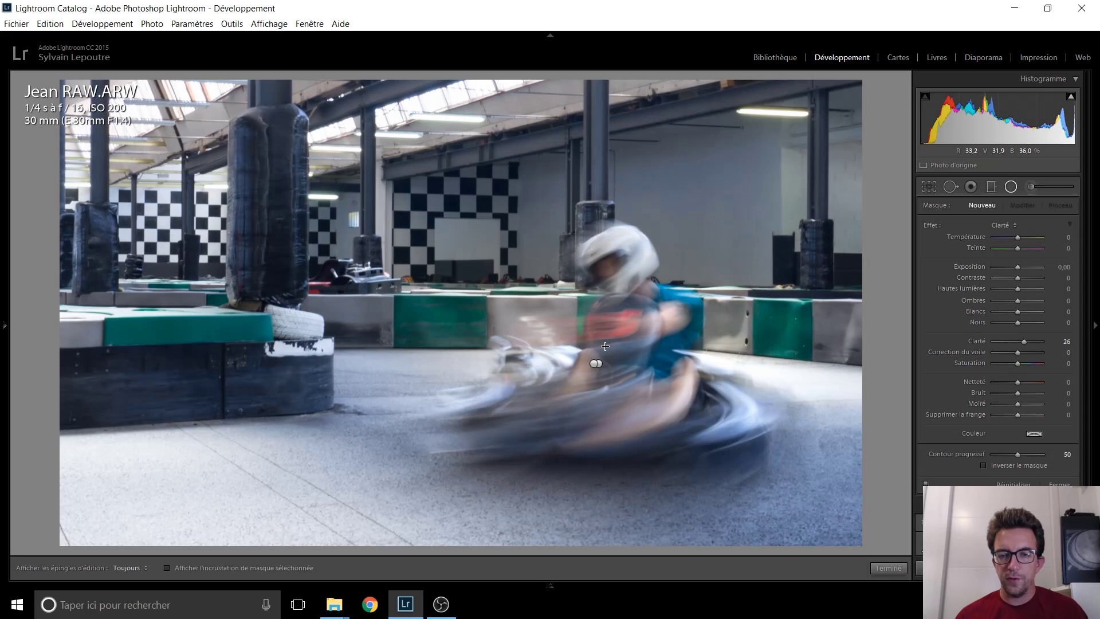
left_click(595, 363)
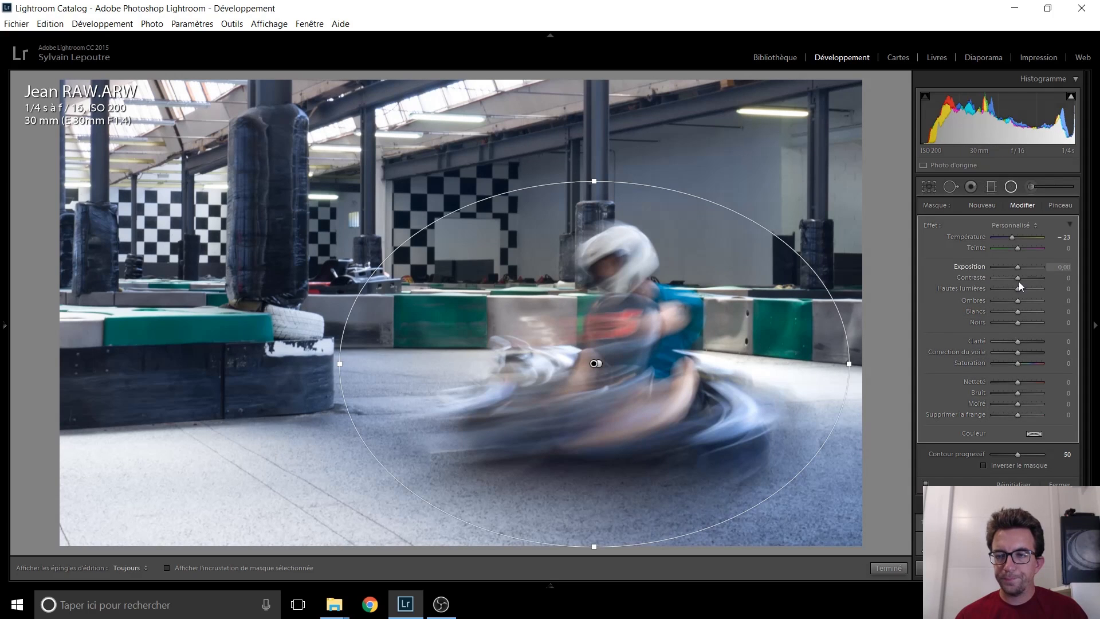
left_click_drag(1008, 279, 992, 276)
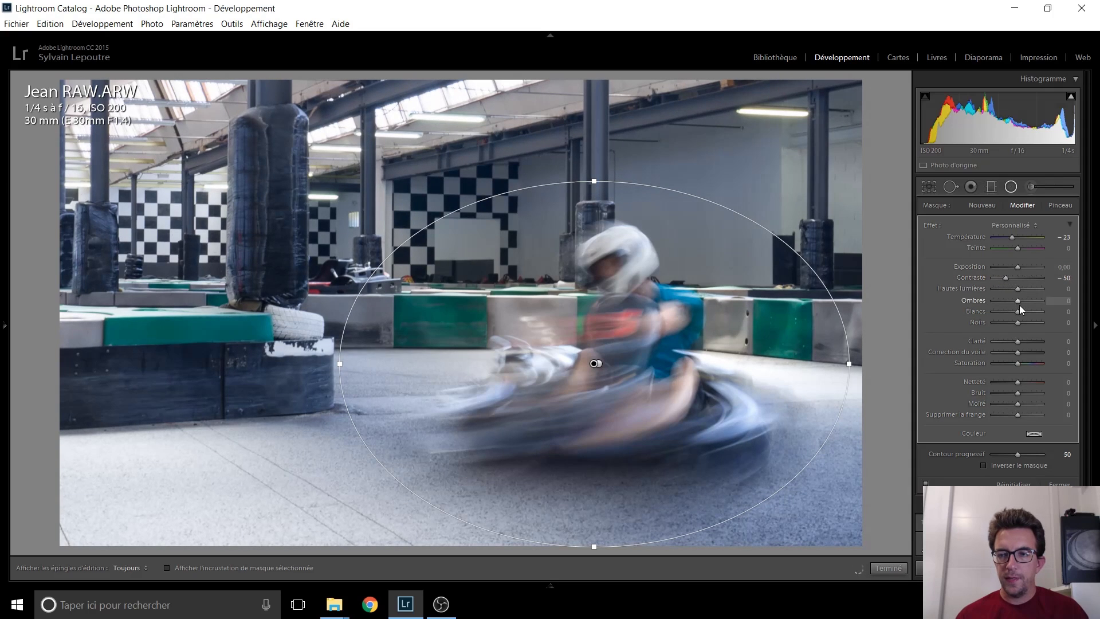
left_click_drag(1016, 270, 1012, 273)
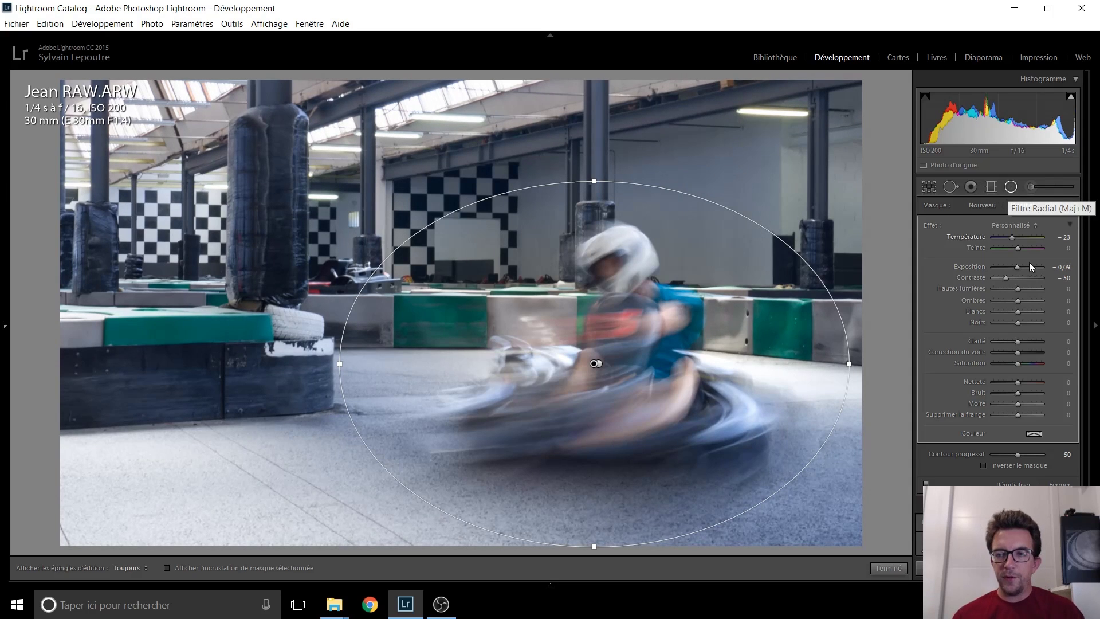
left_click_drag(1017, 341, 1013, 341)
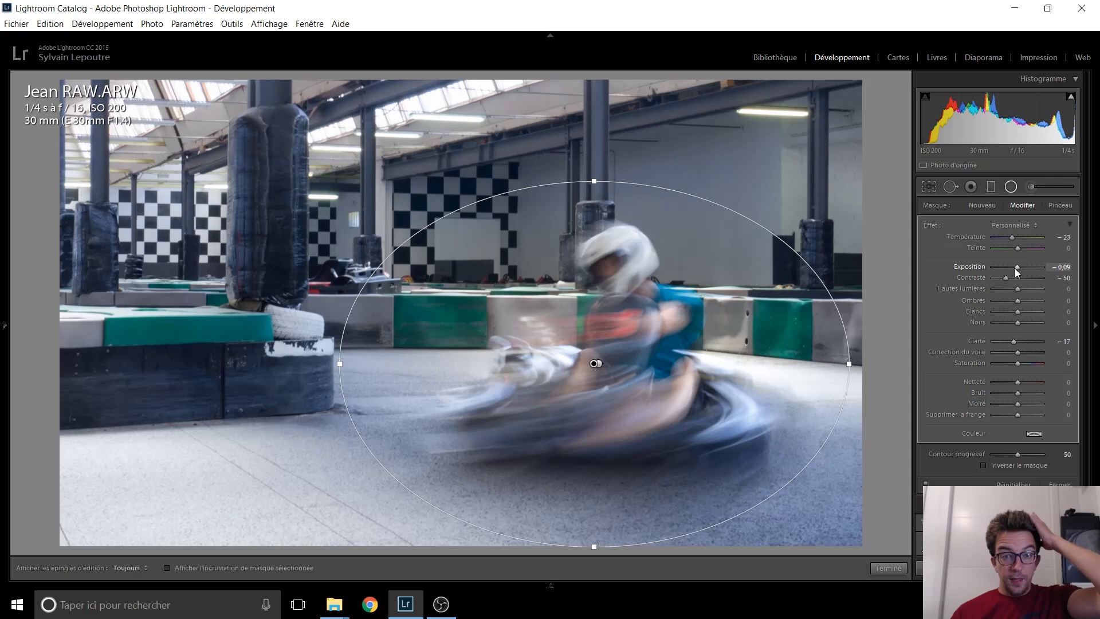
left_click(1010, 186)
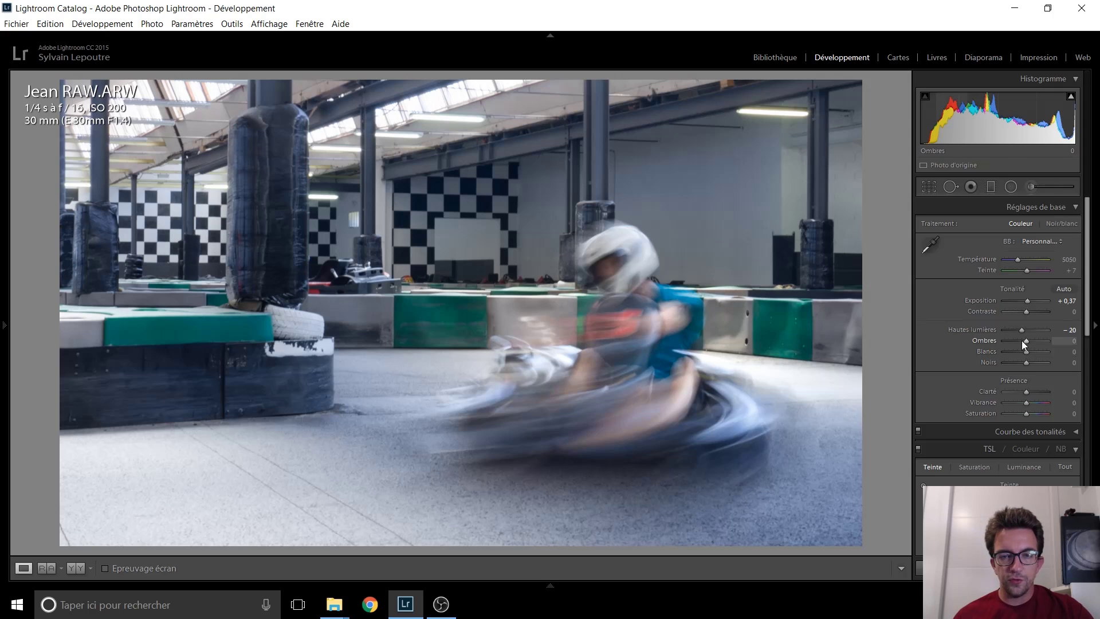
Set the photo's blacks to -30 and its overall saturation to +10
scroll(1026, 363, "down", 3)
scroll(1026, 363, "down", 3)
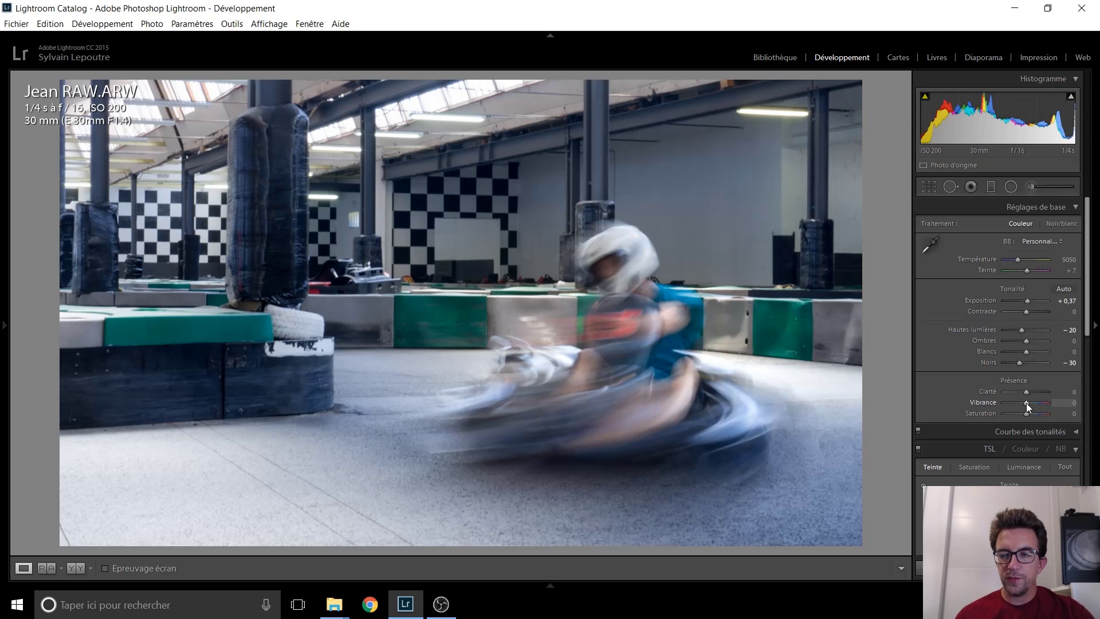
key("Up")
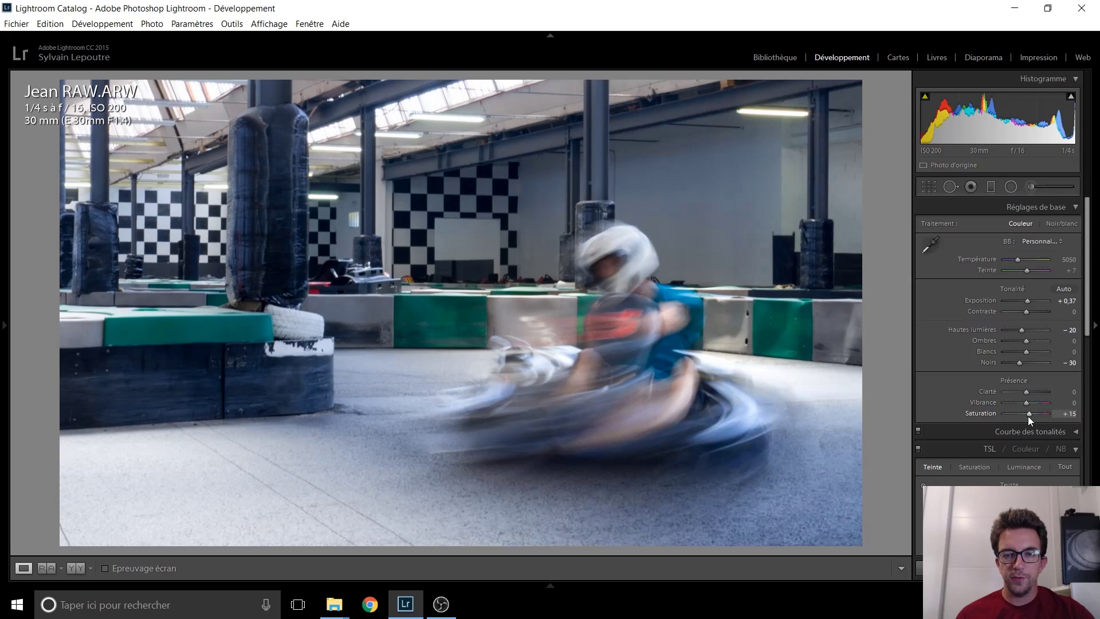
Set the sharpening amount to 40 and darken the photo's edges with a post-crop vignette amount of -40
scroll(964, 376, "down", 5)
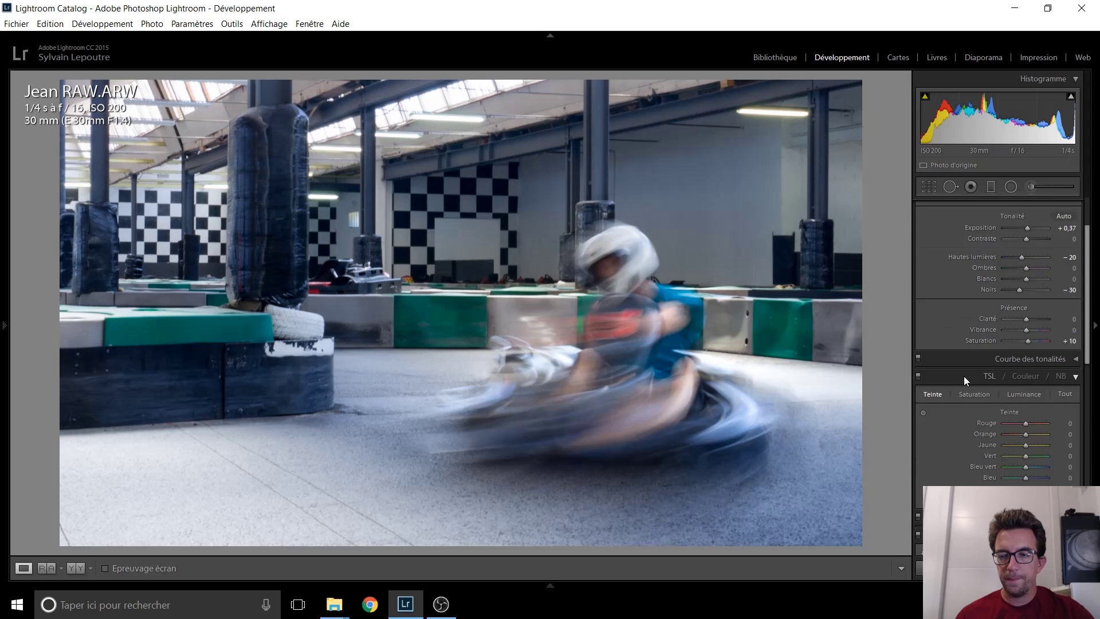
scroll(944, 332, "down", 4)
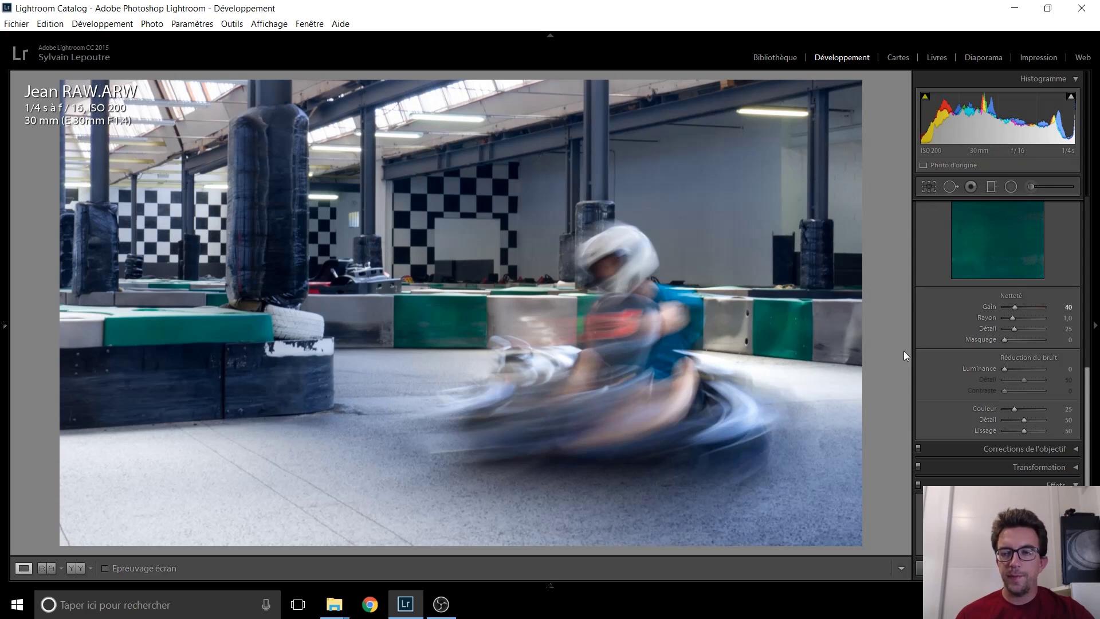
scroll(961, 312, "down", 2)
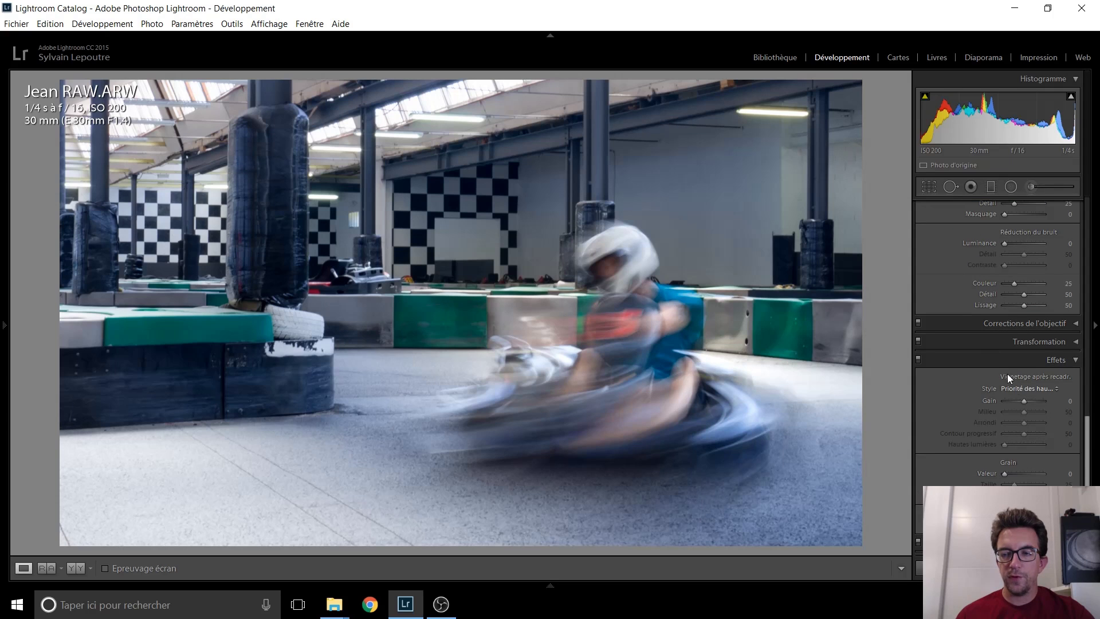
key("Down")
key("Down")
key("Down")
key("Down")
key("Down")
key("Down")
key("Down")
key("Down")
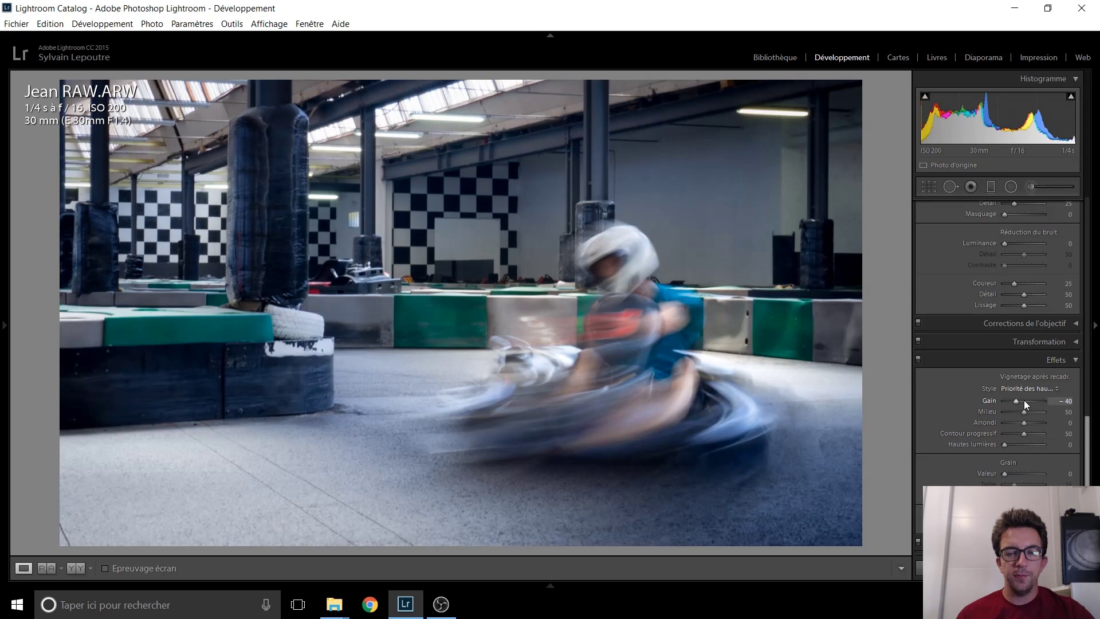
key("Down")
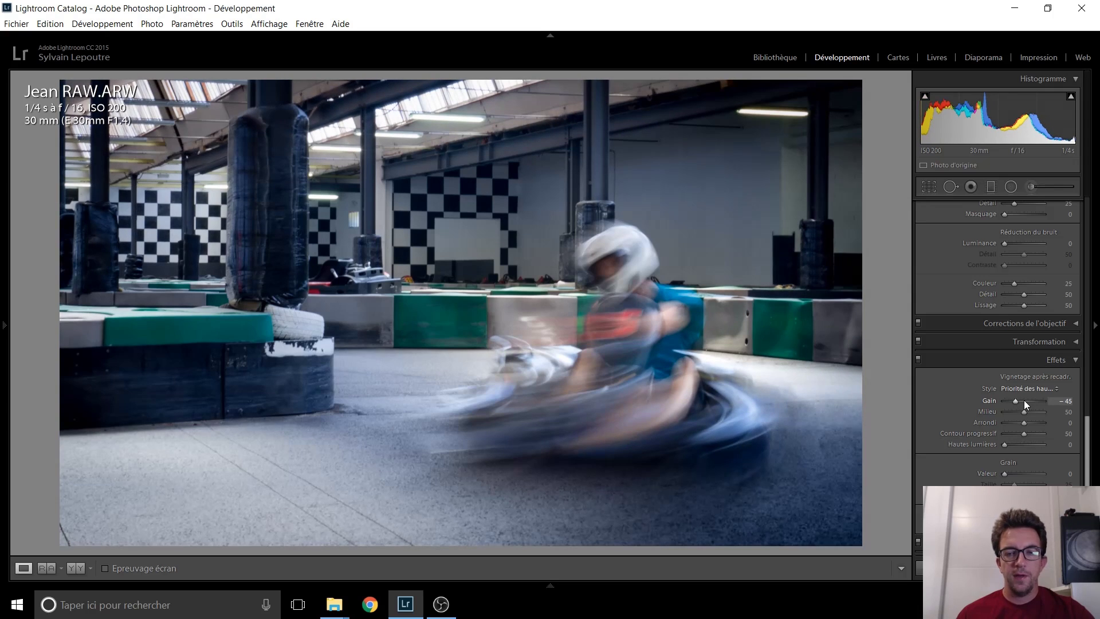
key("Up")
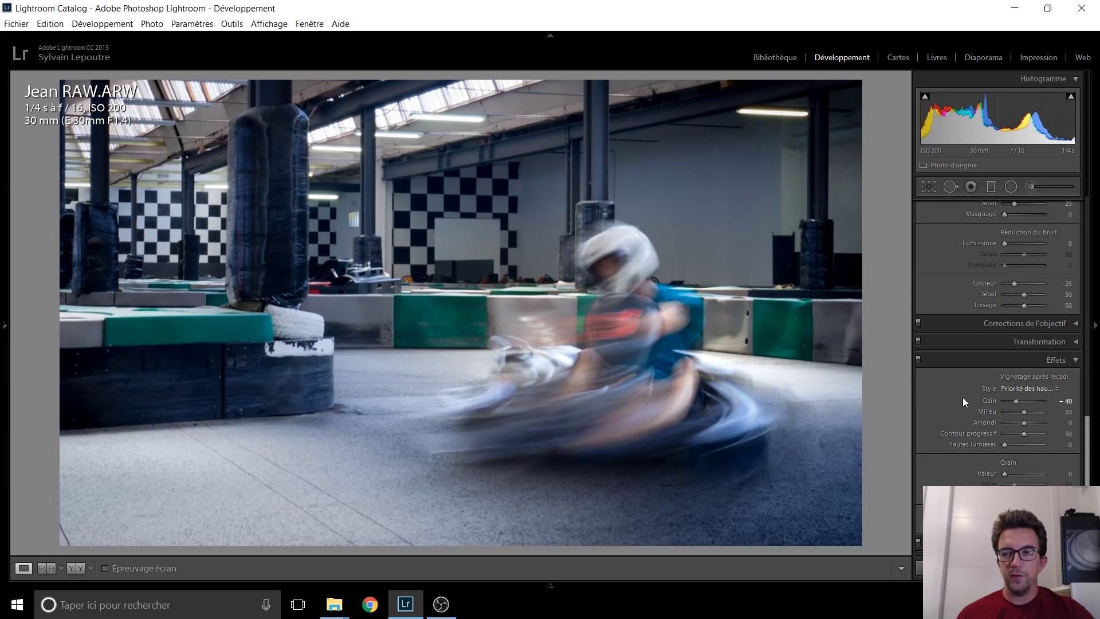
Raise the photo's overall exposure to +0.57 to compensate for the vignette
scroll(960, 396, "up", 10)
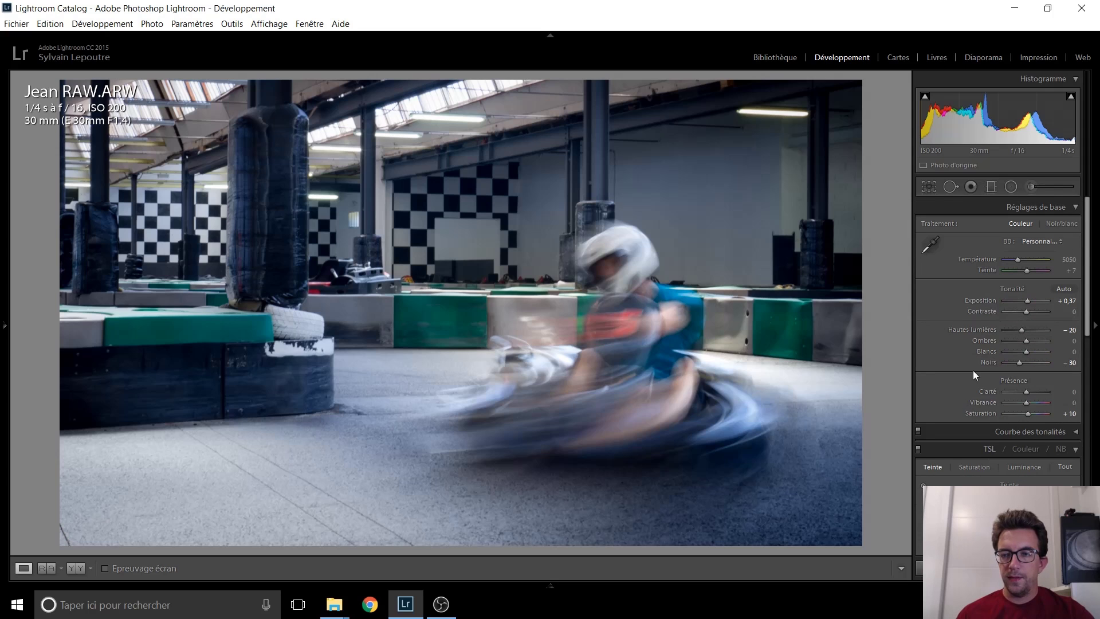
key("Up")
key("Up")
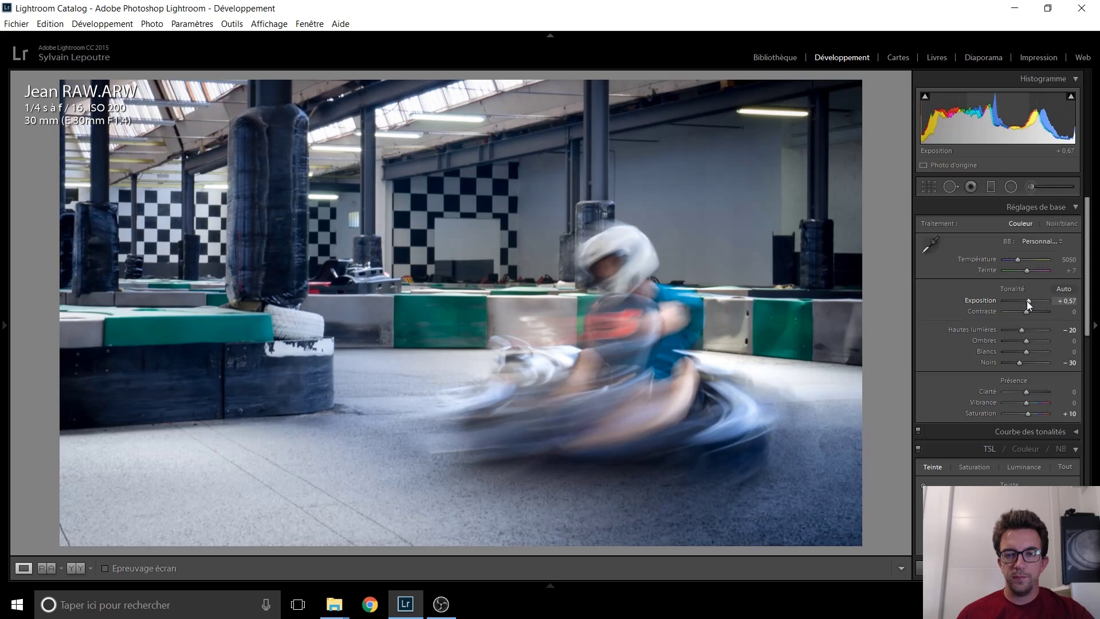
Trim the crop's left edge slightly inward and apply the crop
scroll(944, 339, "down", 8)
scroll(944, 342, "down", 5)
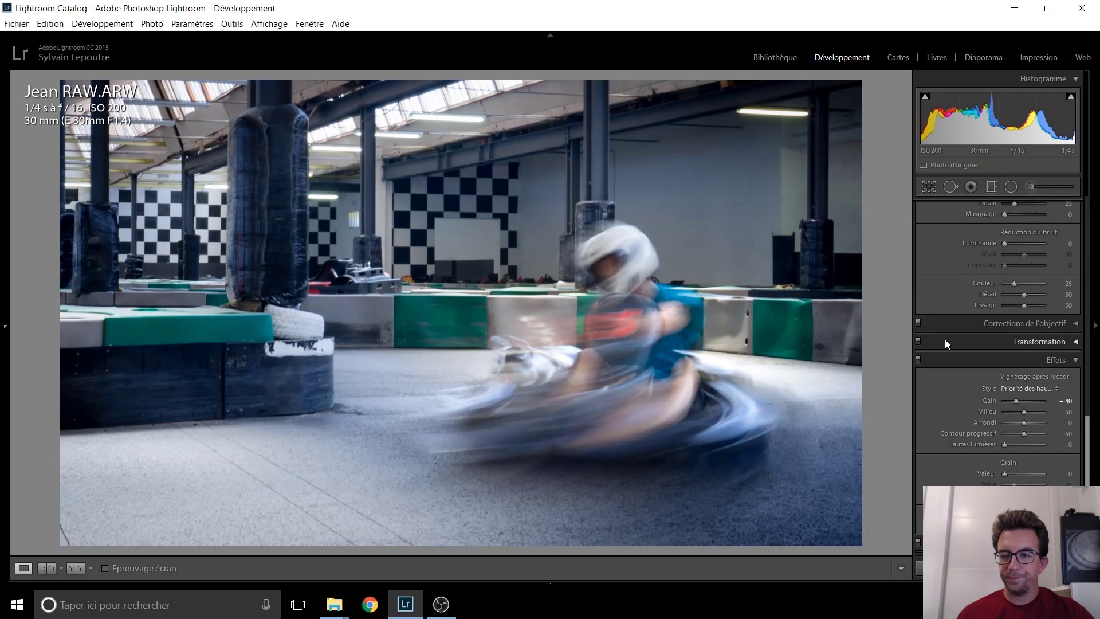
scroll(944, 342, "up", 13)
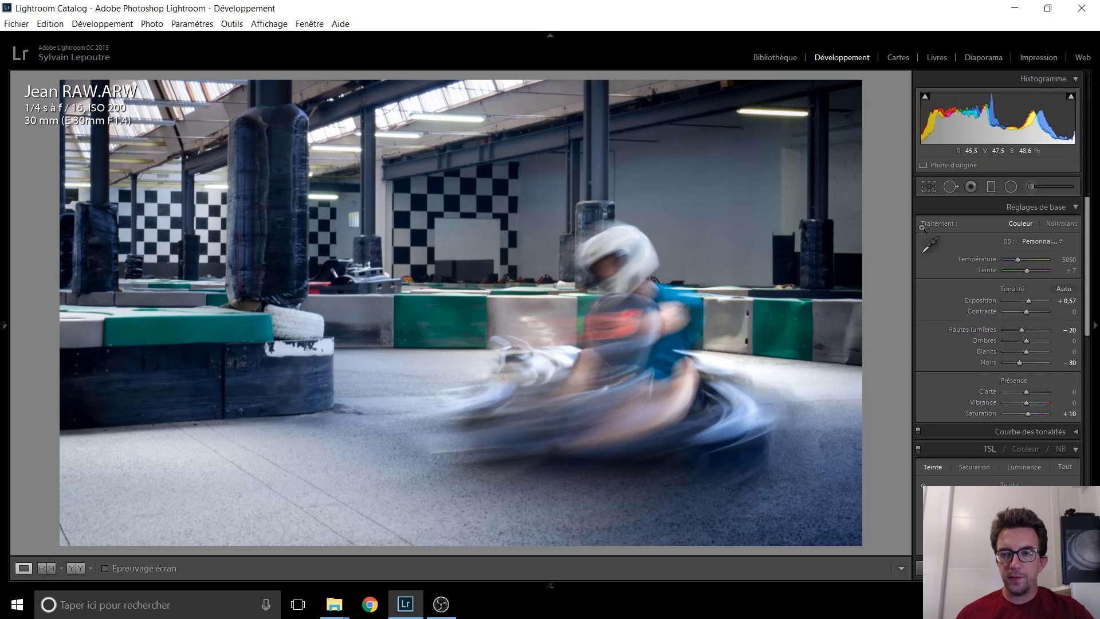
left_click(928, 186)
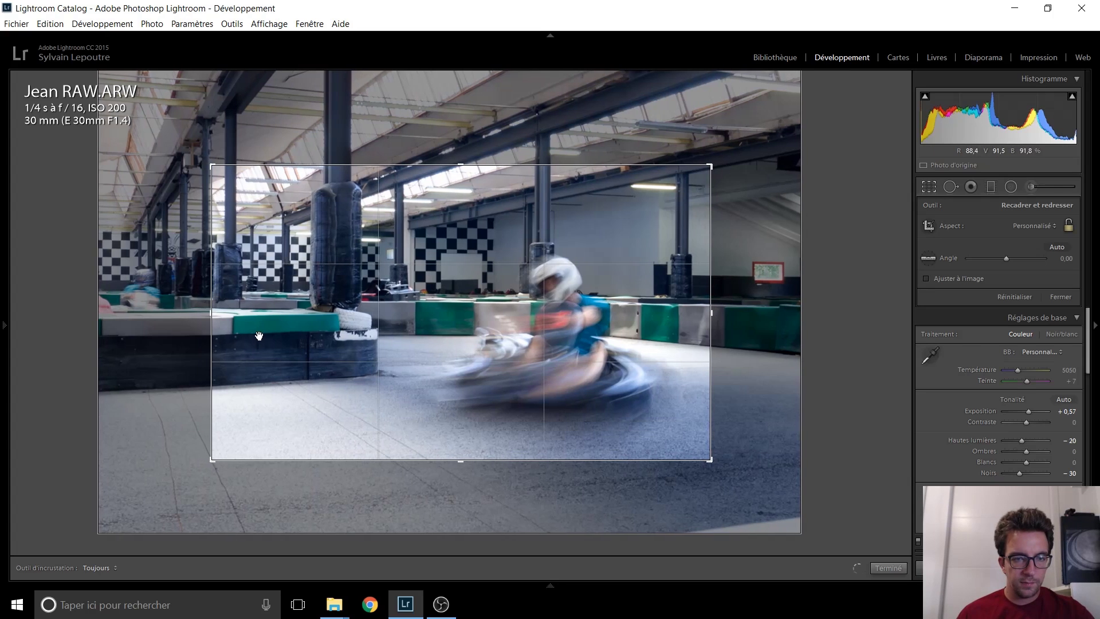
key("Return")
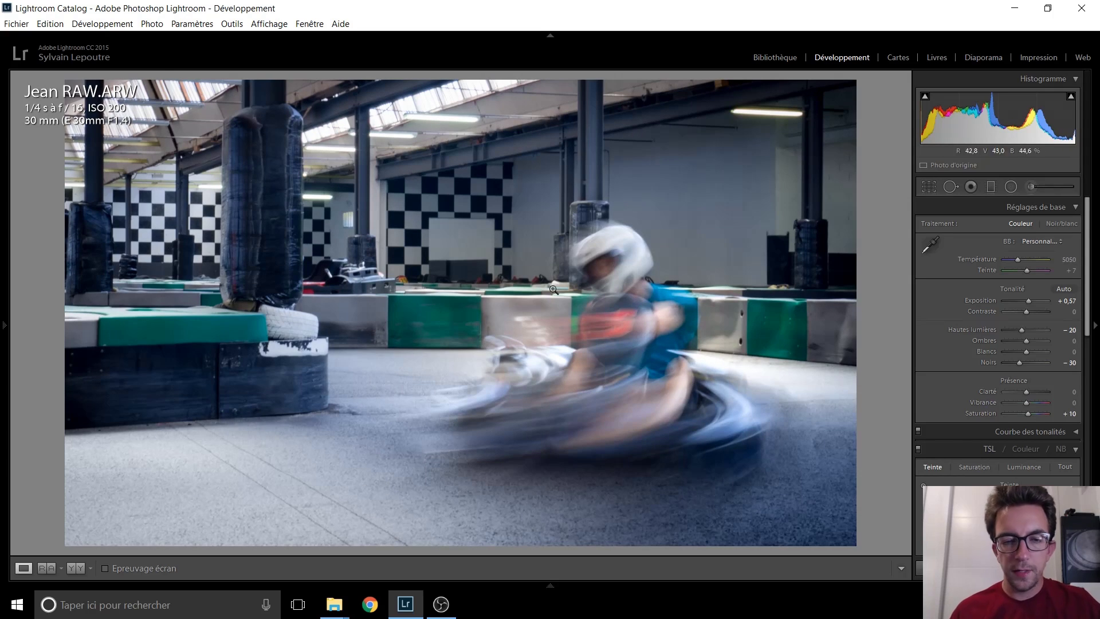
Compare the edited karting photo with its imported state in the edit history, and return to the latest state
mouse_move(19, 324)
key("i")
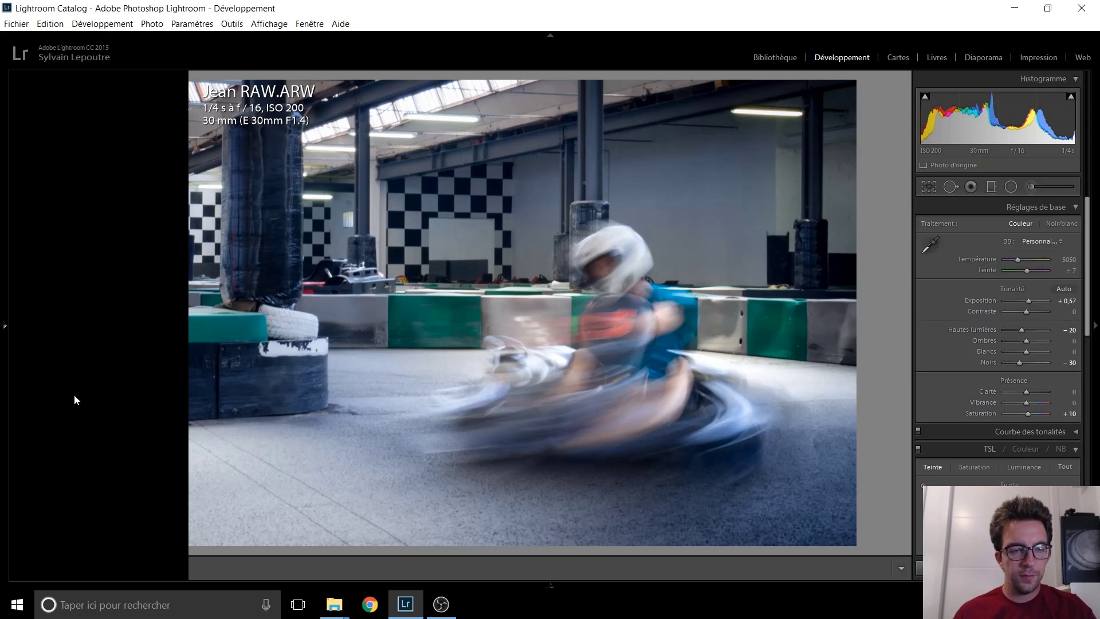
scroll(66, 397, "down", 10)
left_click(83, 465)
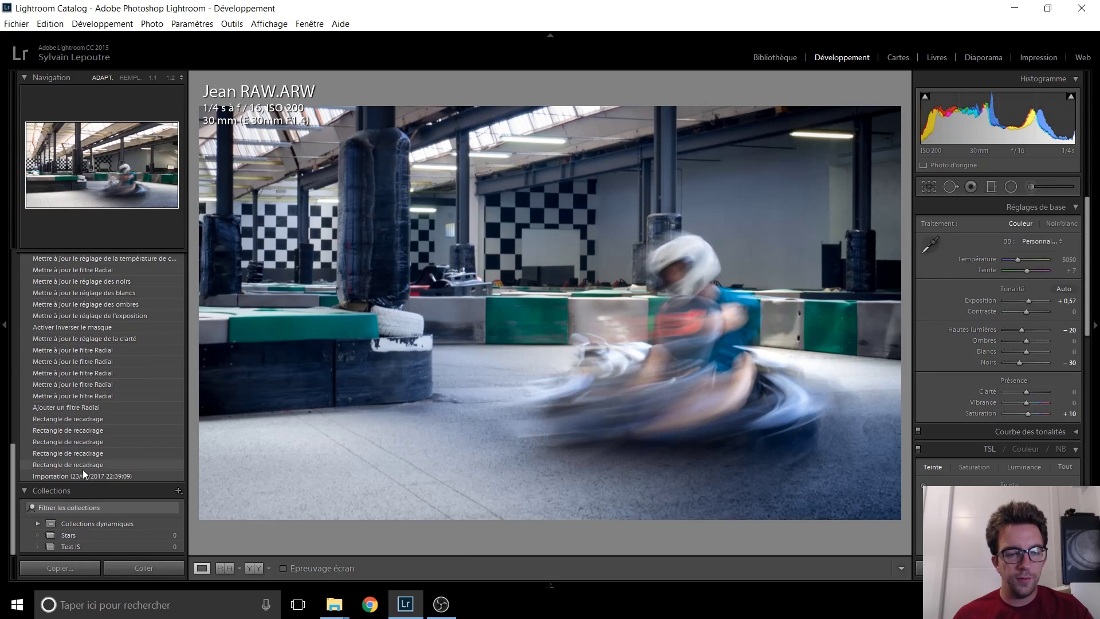
left_click(83, 474)
scroll(64, 428, "up", 5)
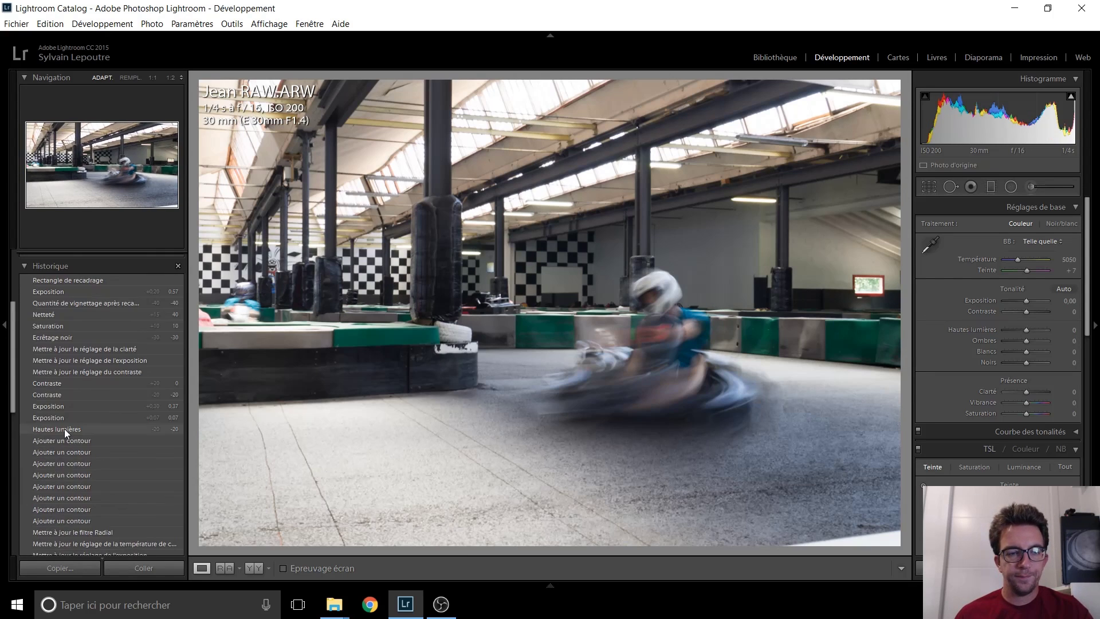
scroll(65, 428, "up", 5)
left_click(66, 425)
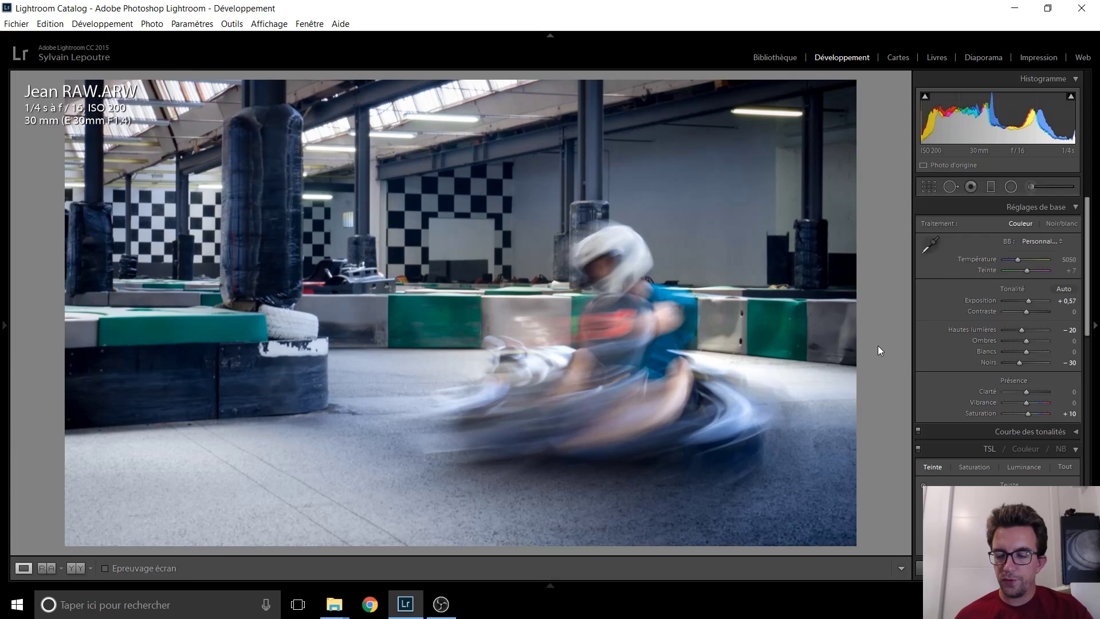
Switch back and forth between the retouched karting RAW and the submitted JPG version to compare them
key("Left")
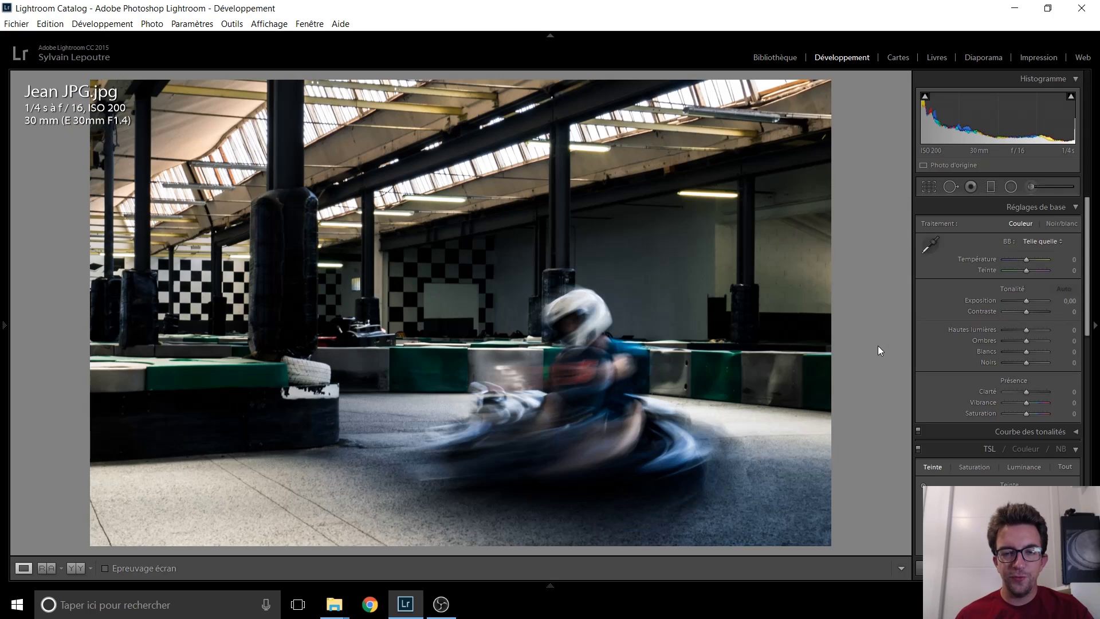
key("Right")
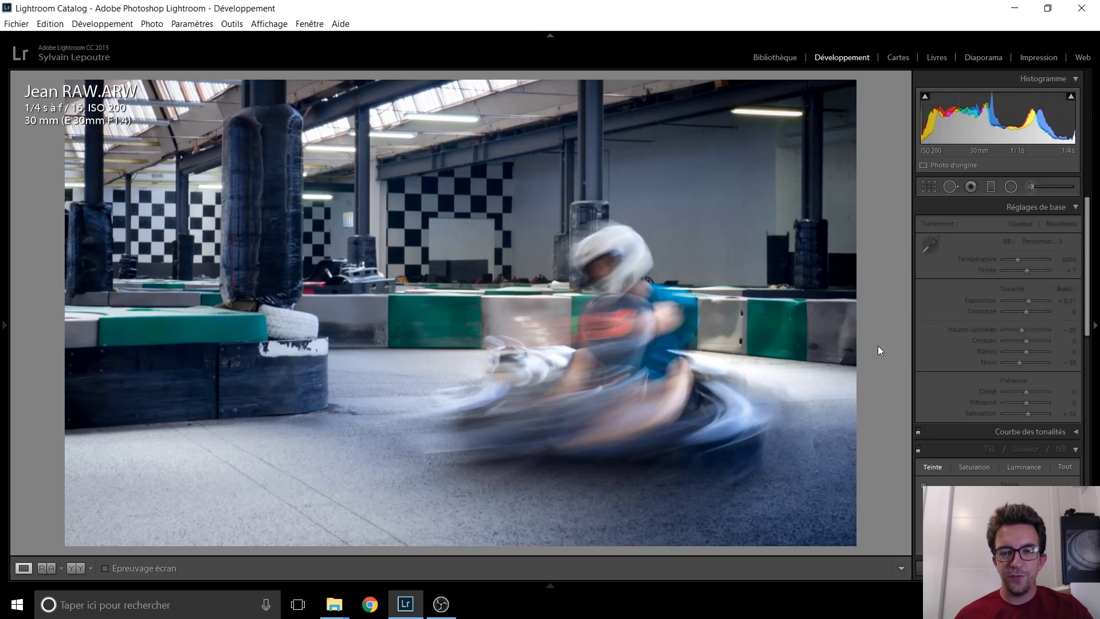
key("Left")
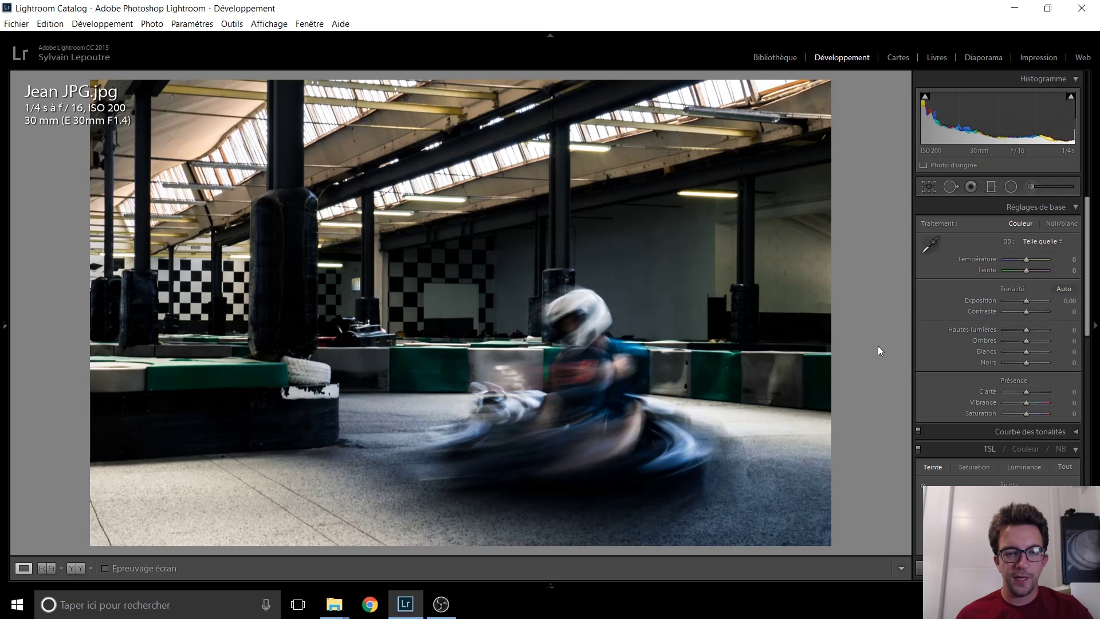
key("Right")
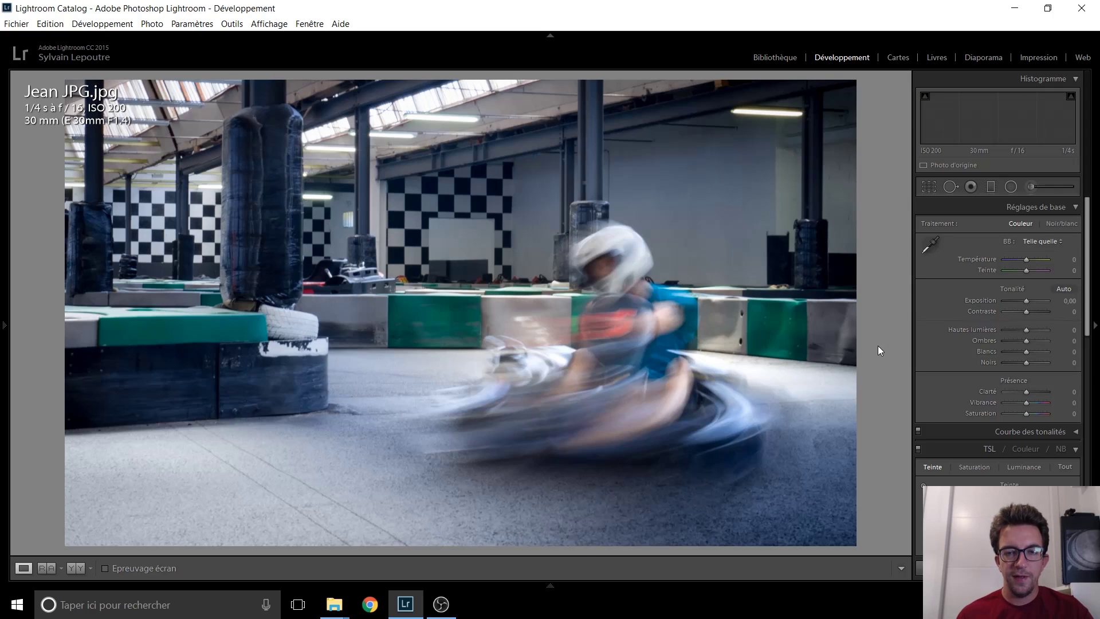
key("Left")
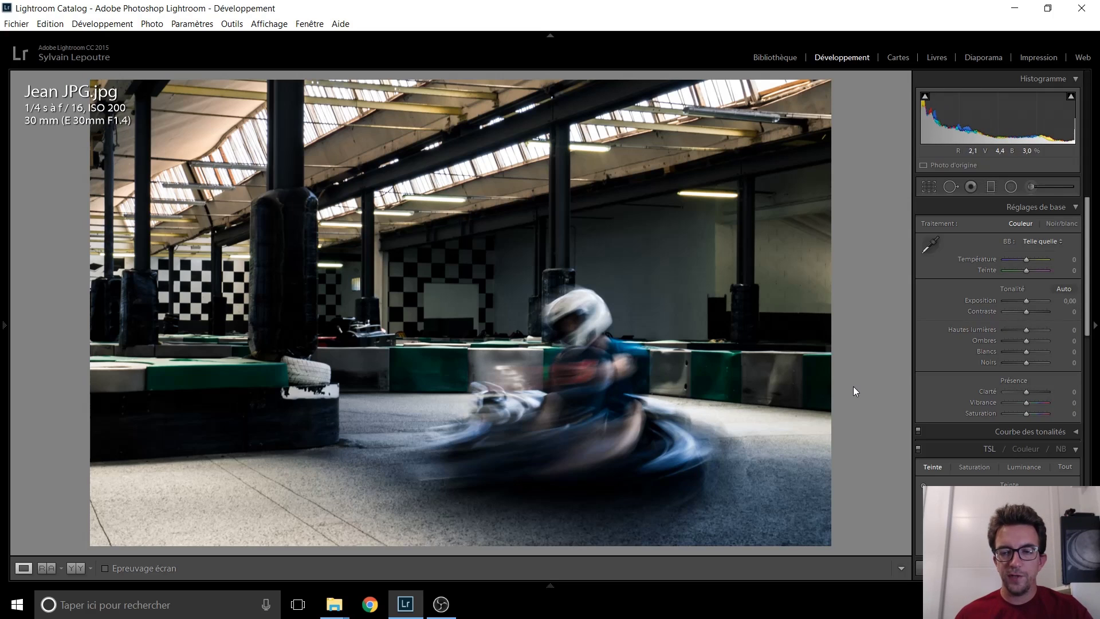
key("Right")
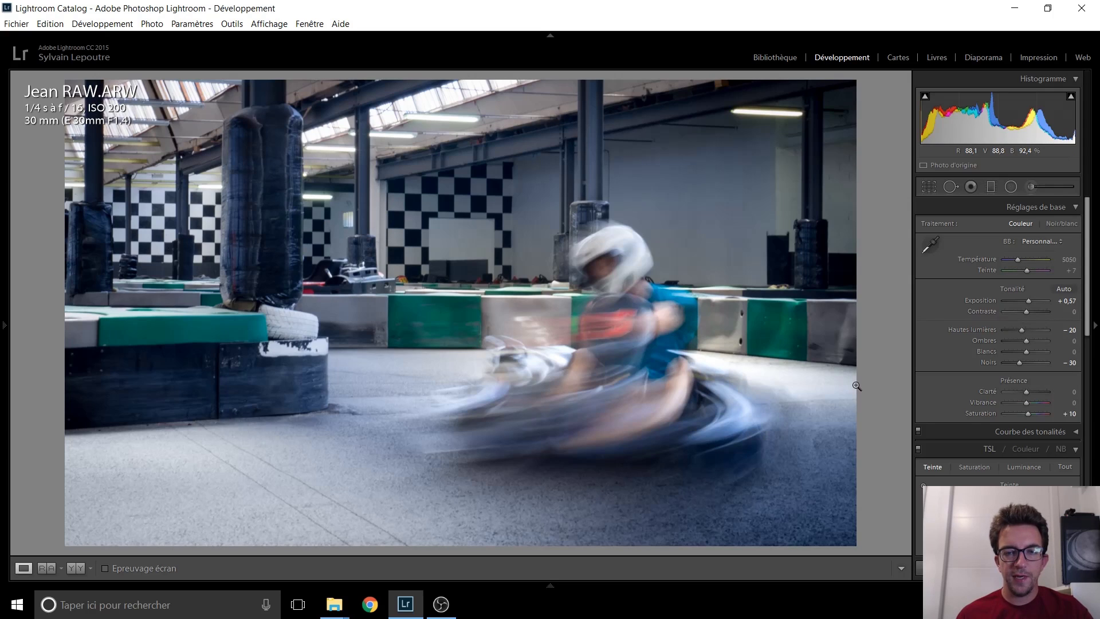
key("Left")
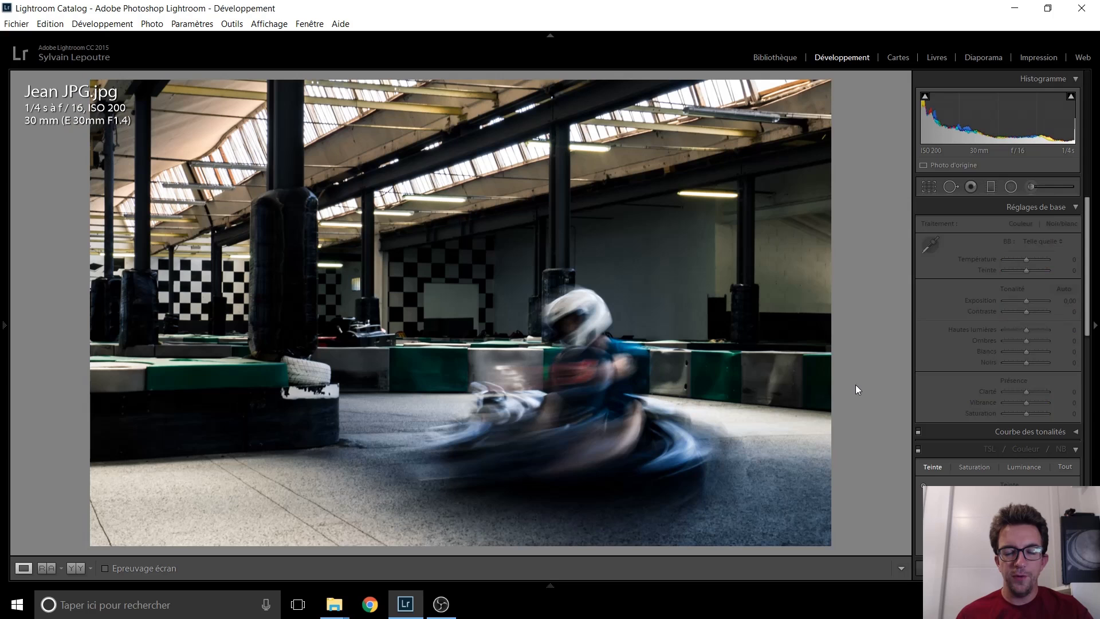
Compare the two karting photos and open the wide park photo for editing
key("Right")
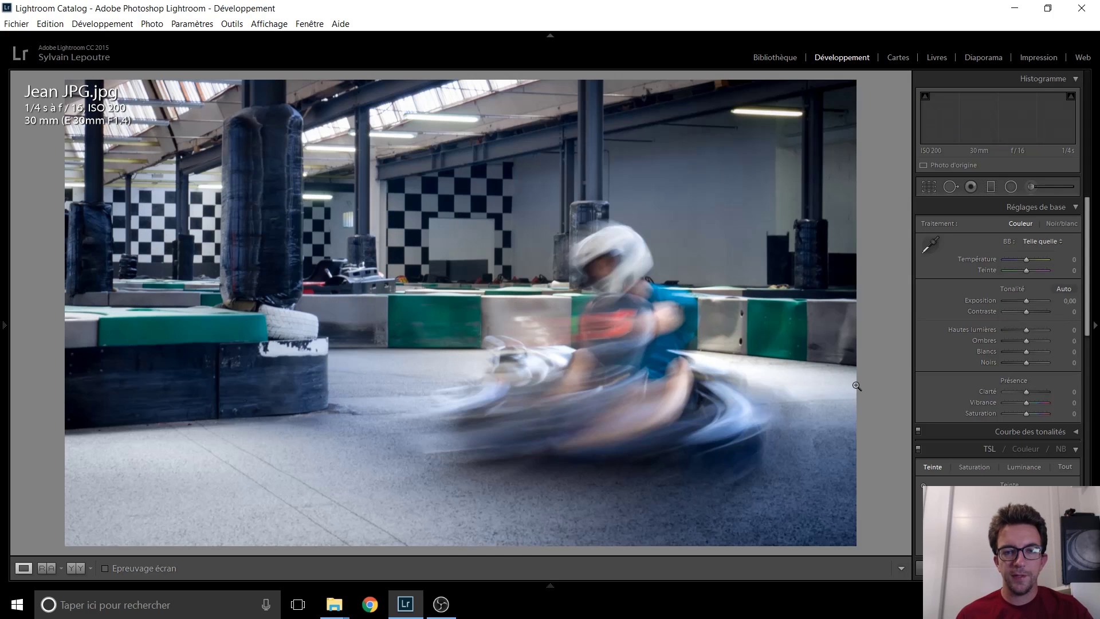
key("Left")
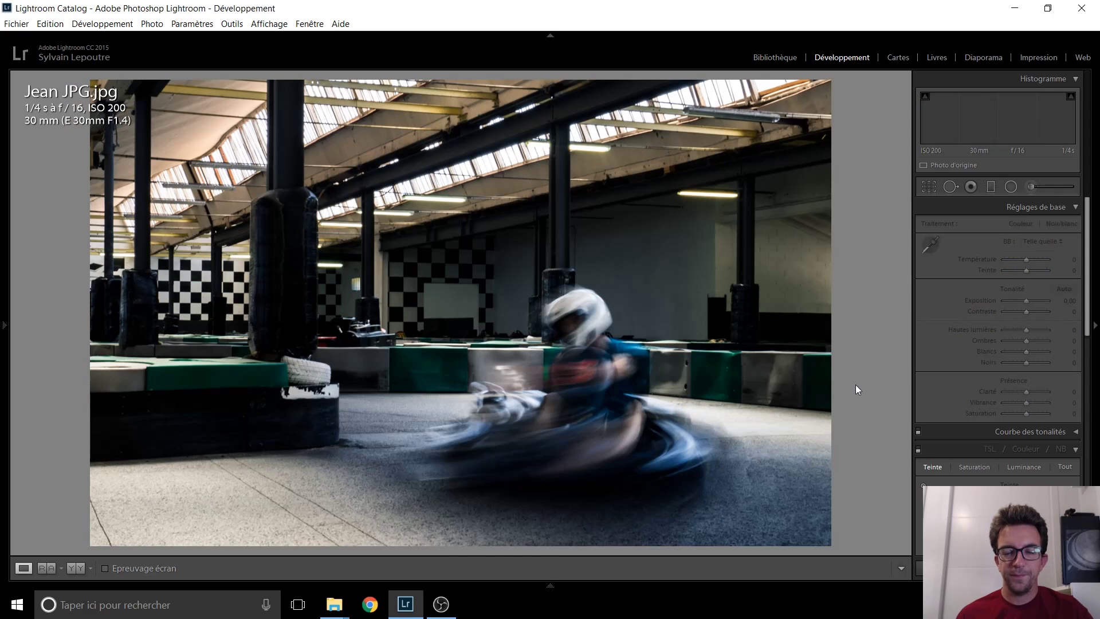
key("Left")
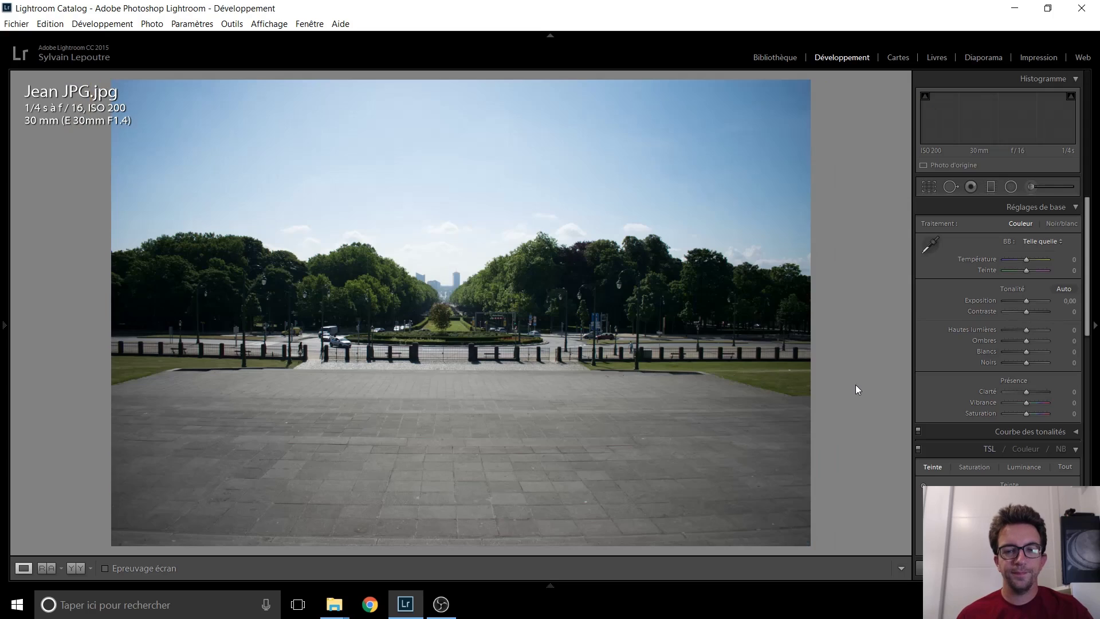
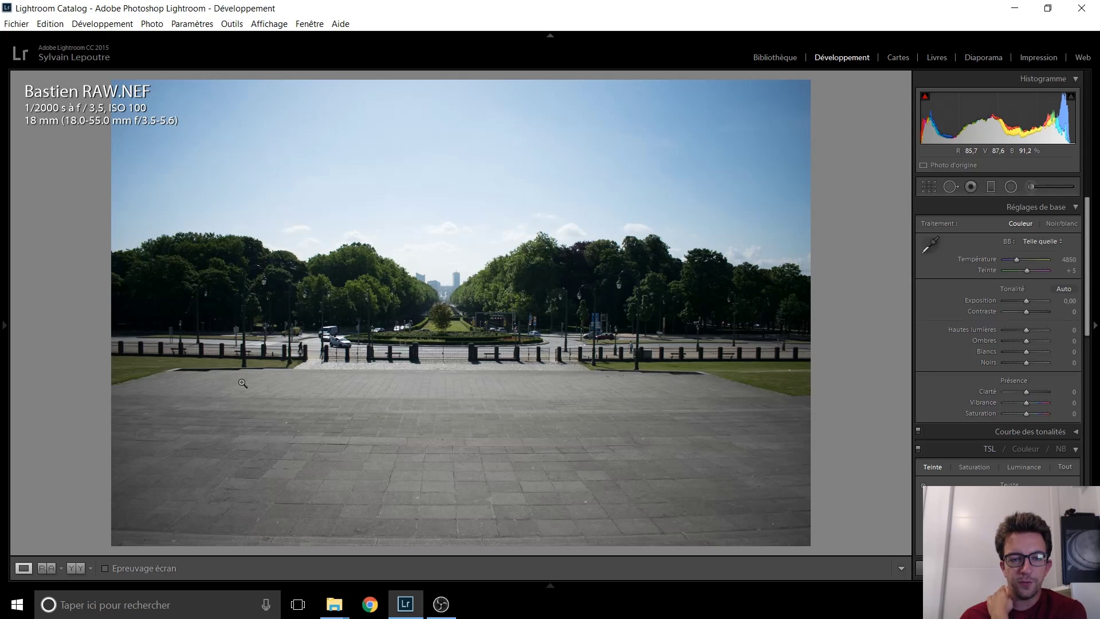
Straighten the park photo by setting the crop angle to −0.40 and apply it
left_click(925, 186)
left_click(928, 188)
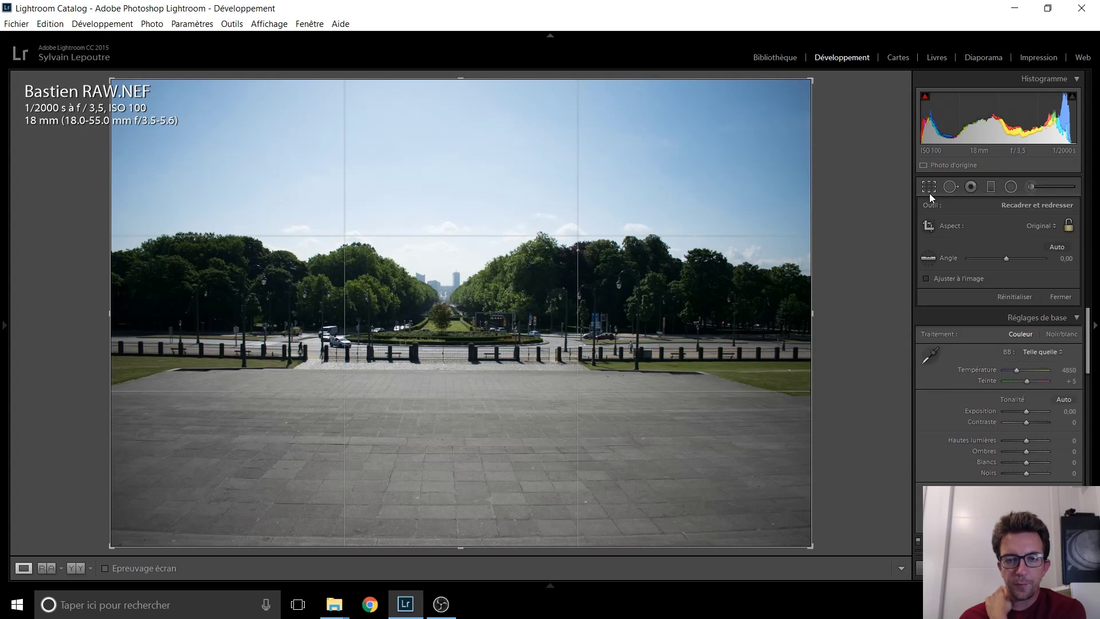
left_click(925, 186)
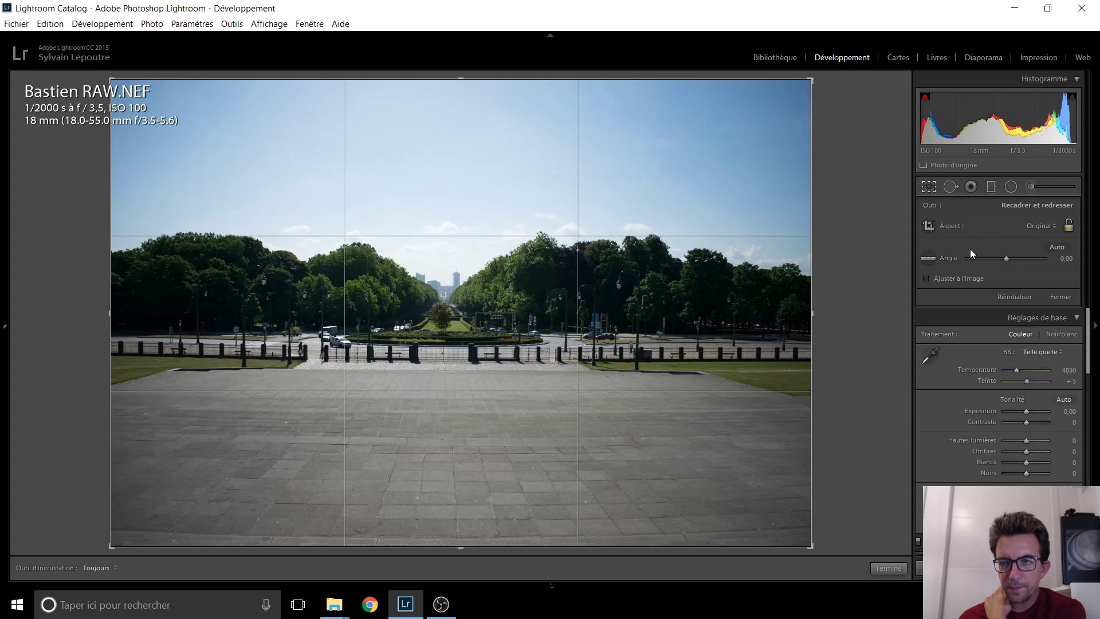
left_click(1006, 259)
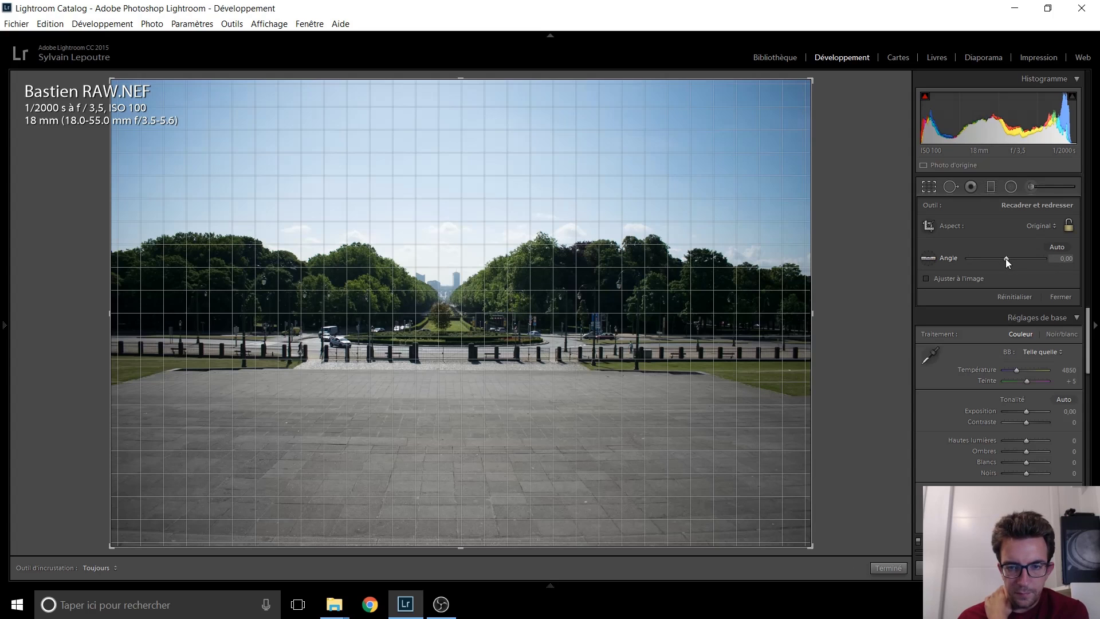
left_click_drag(1005, 259, 1005, 259)
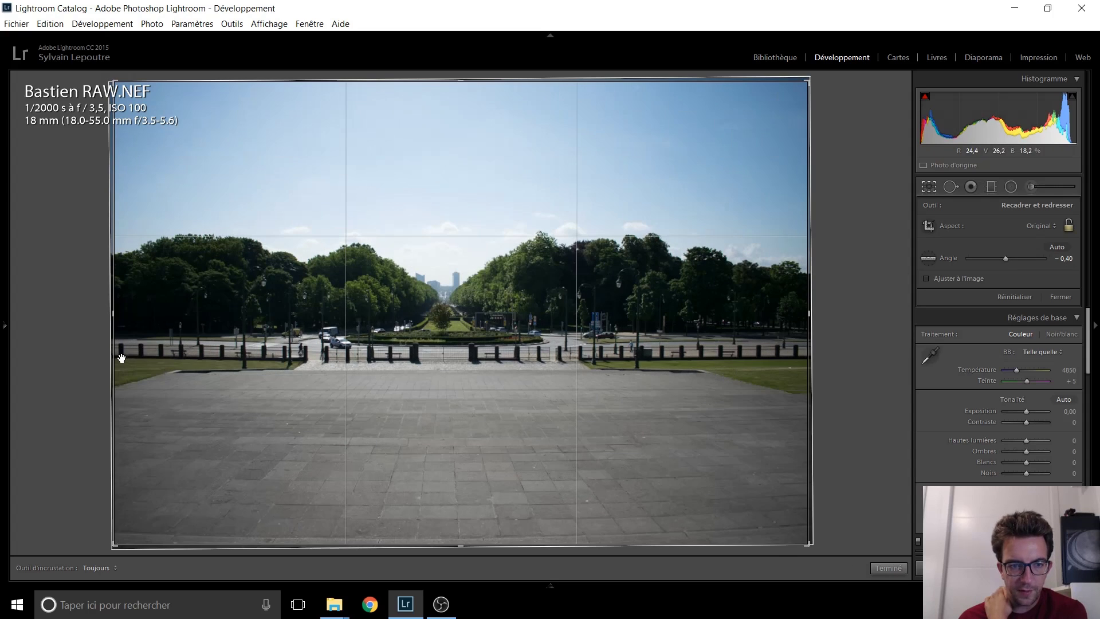
key("Return")
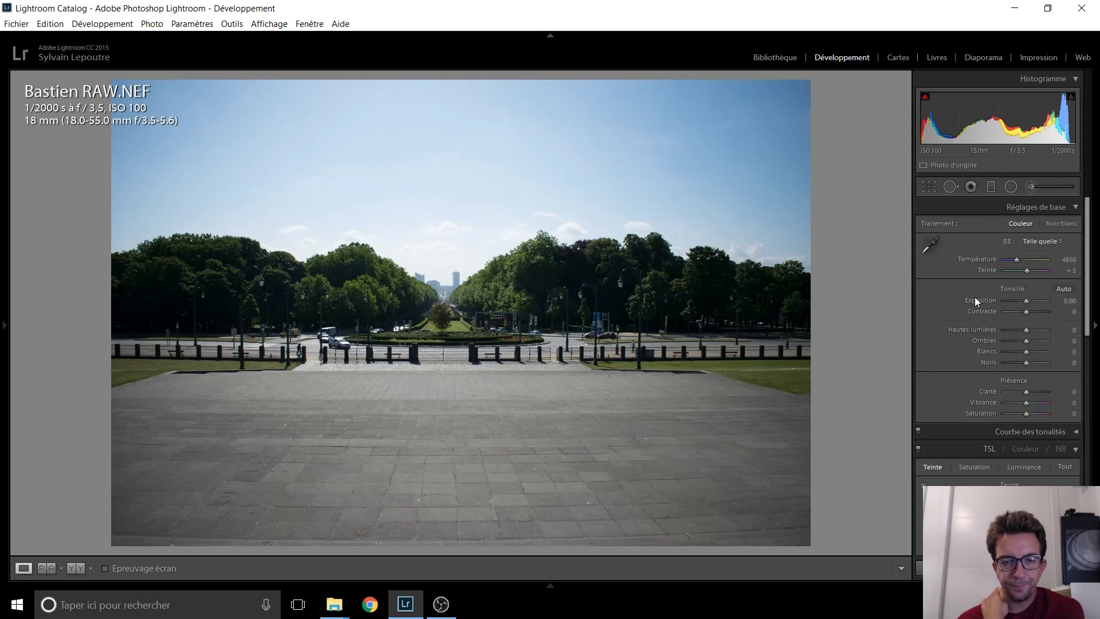
Crop the park photo to a panoramic strip, cutting away much of the upper sky and the foreground paving
left_click(932, 187)
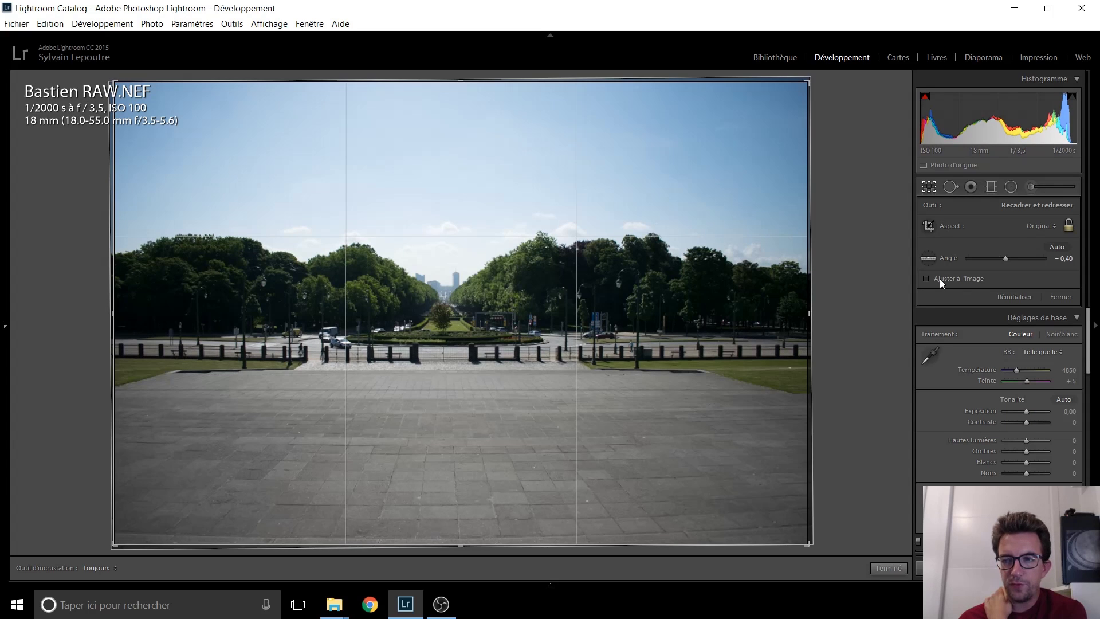
left_click_drag(460, 544, 461, 483)
left_click_drag(452, 143, 461, 200)
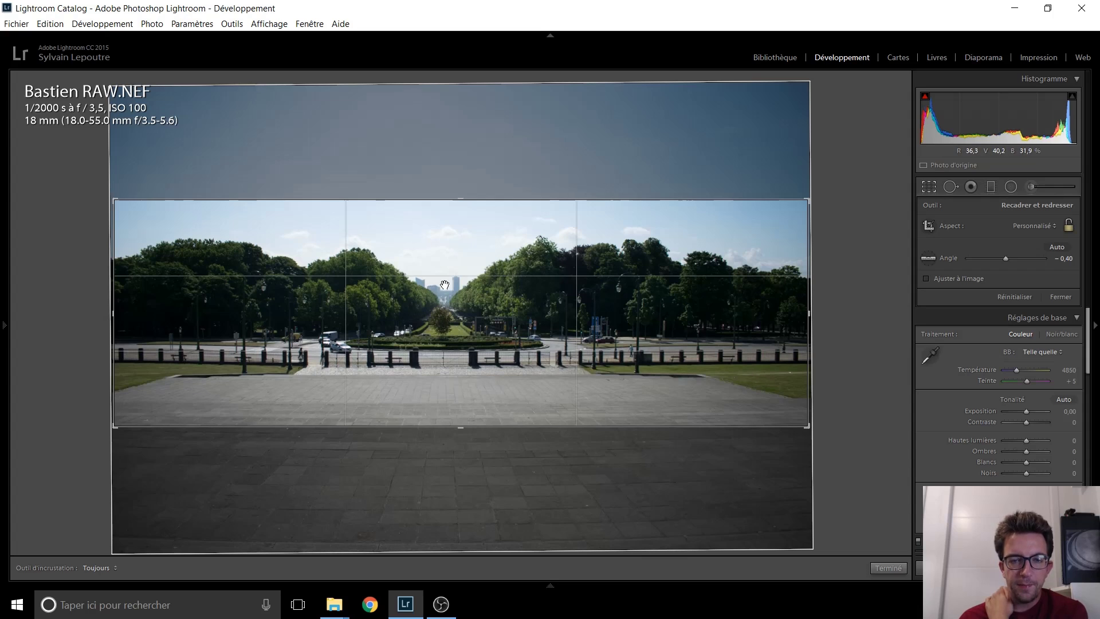
key("Return")
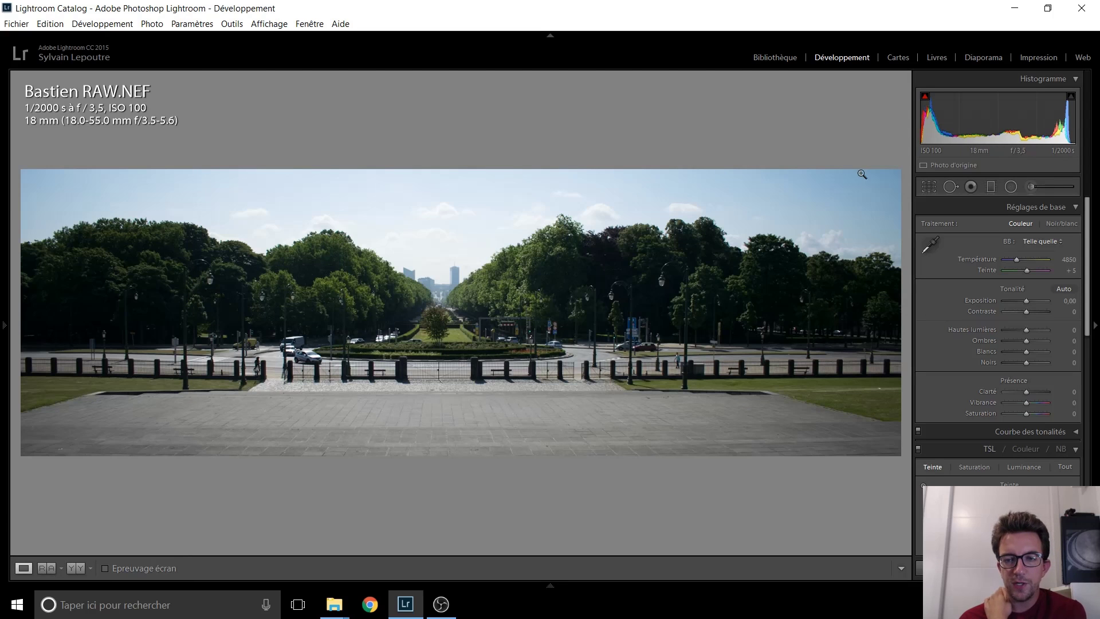
Narrow the crop from both sides so the central avenue and distant towers sit near the middle of the frame
left_click(928, 186)
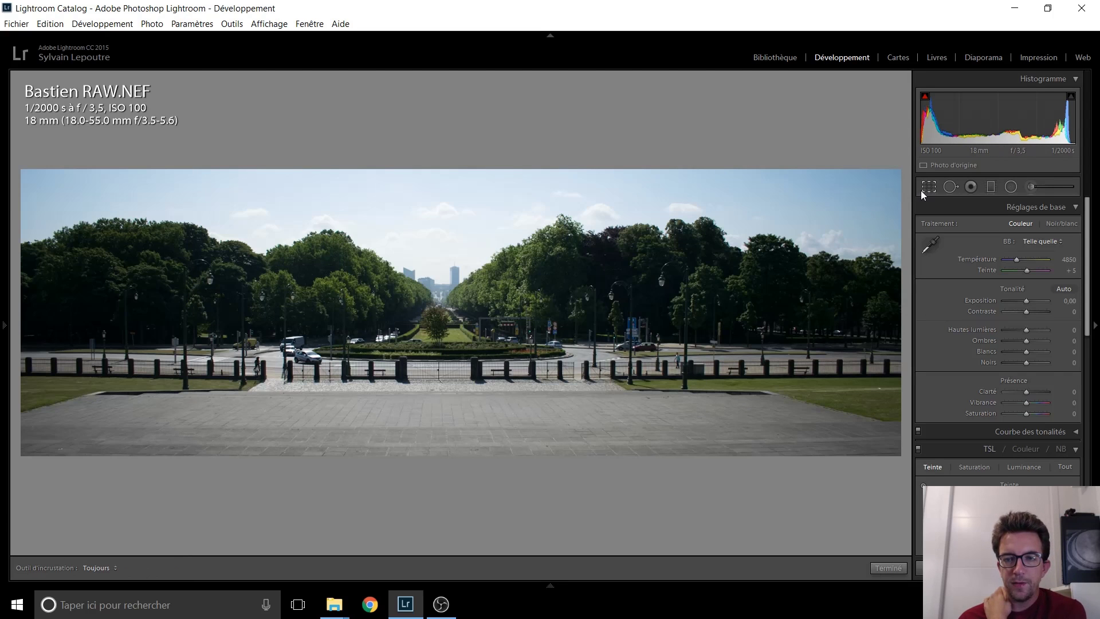
left_click_drag(805, 311, 746, 307)
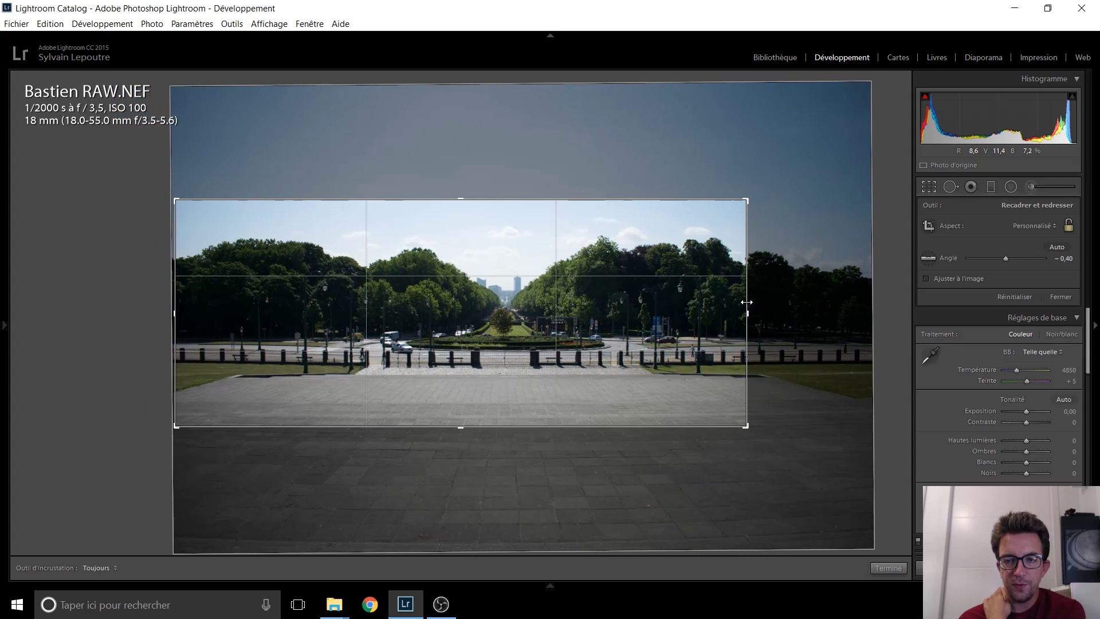
left_click_drag(178, 314, 216, 319)
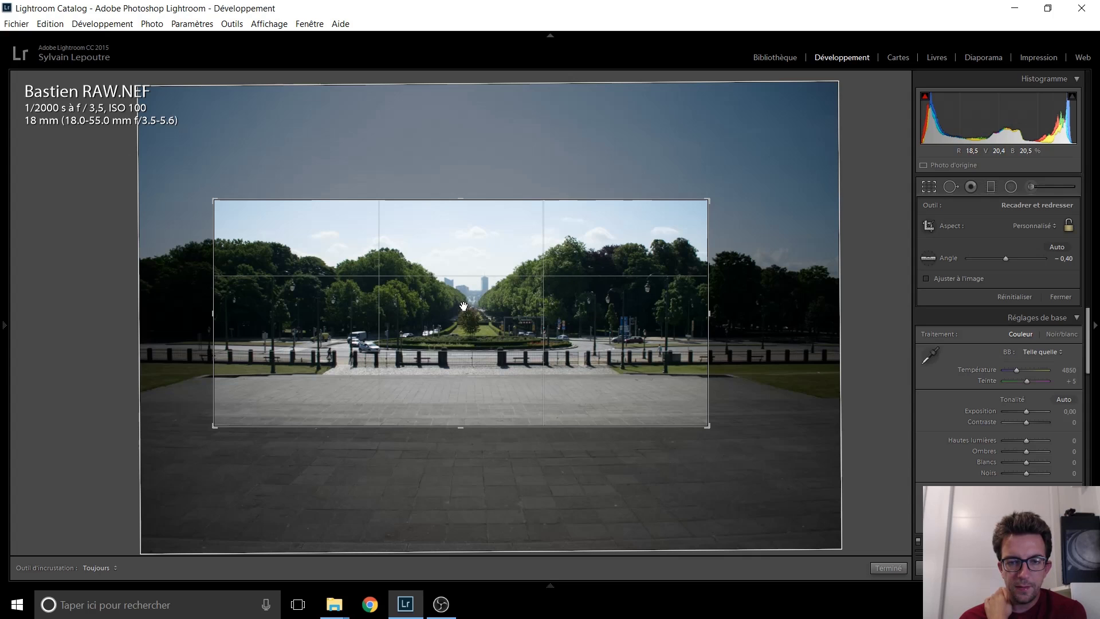
key("Return")
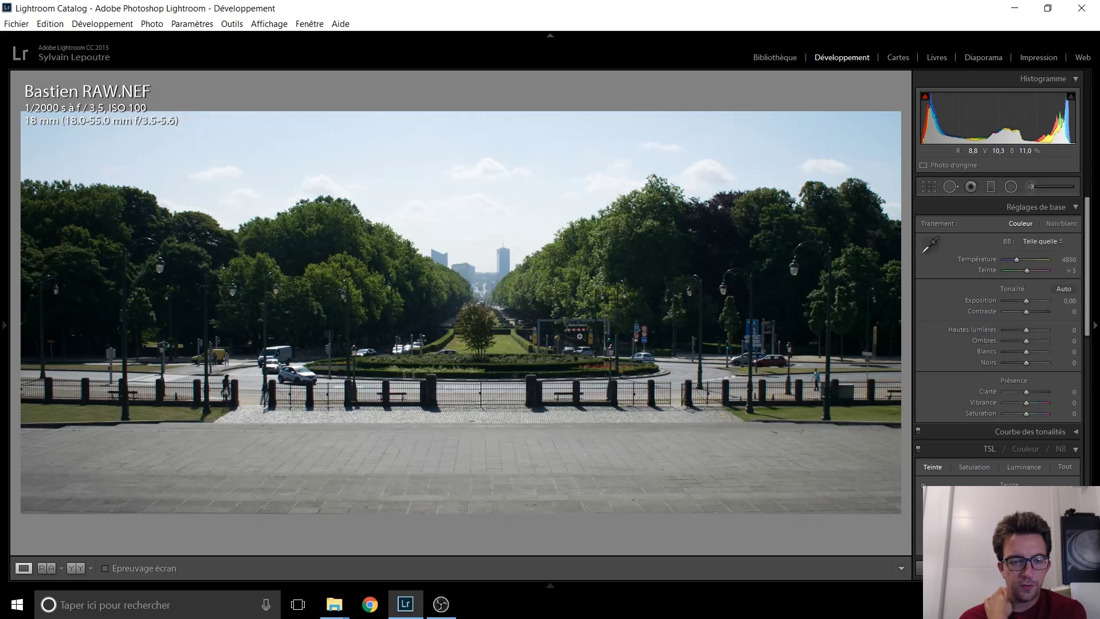
Trim a little more paving off the lower edge of the crop and apply it
left_click(928, 186)
left_click_drag(461, 424, 460, 422)
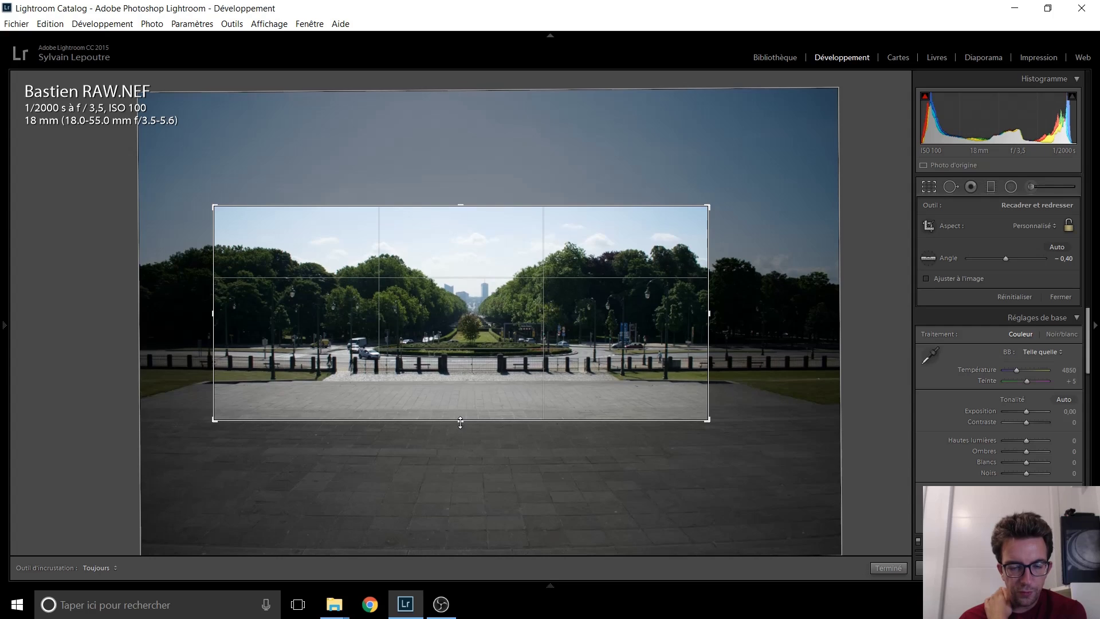
double_click(457, 396)
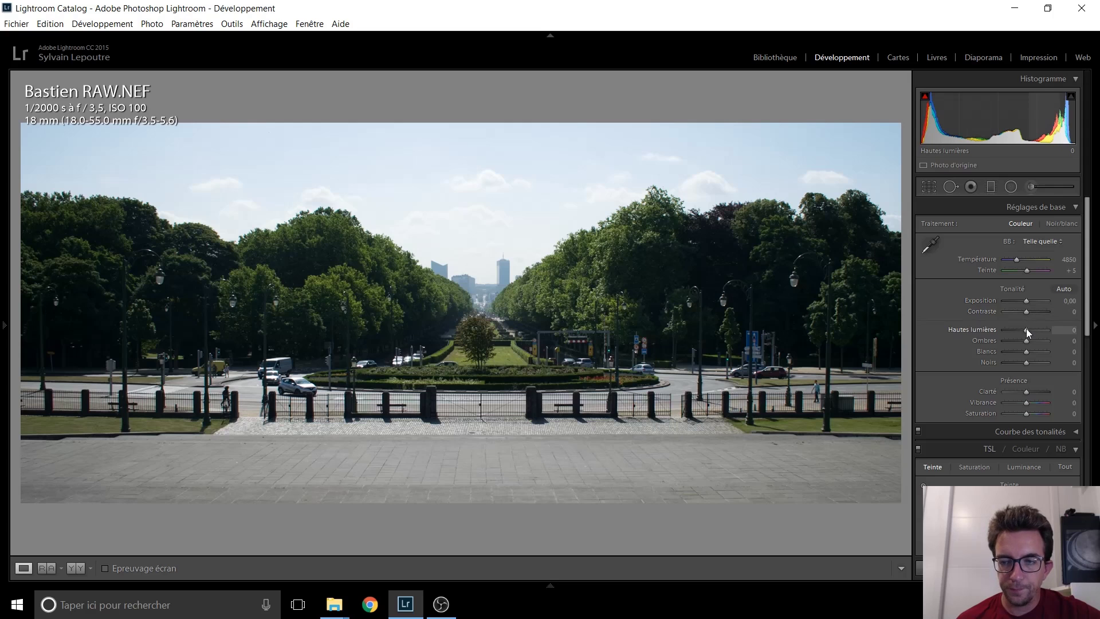
Set Highlights to −57 and the blue luminance to −46 to darken the sky
left_click_drag(1023, 329, 1012, 328)
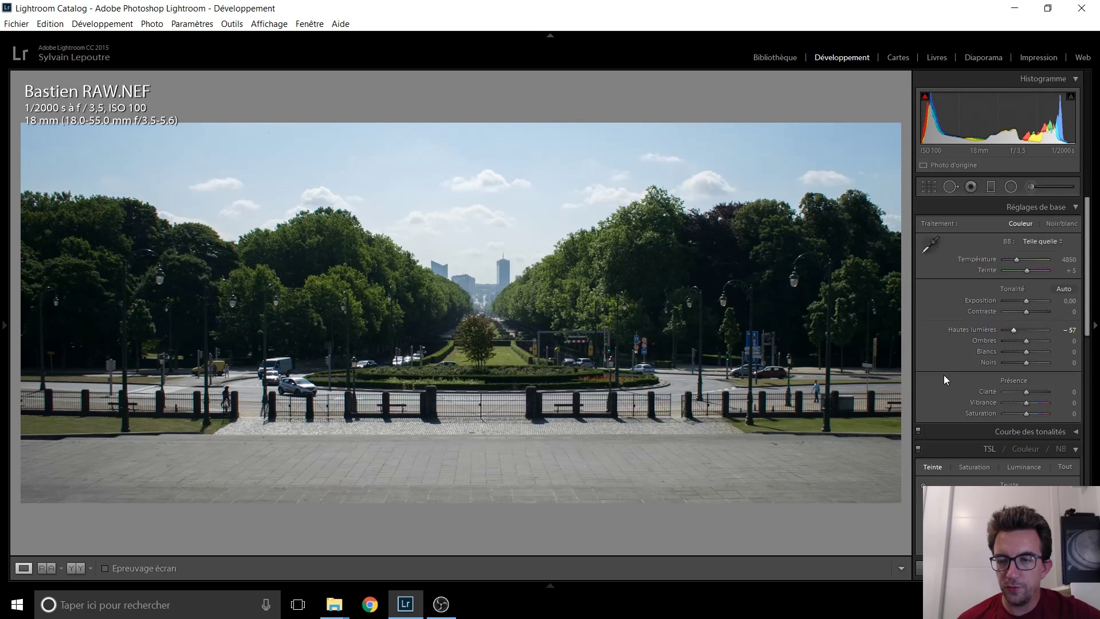
scroll(943, 375, "down", 3)
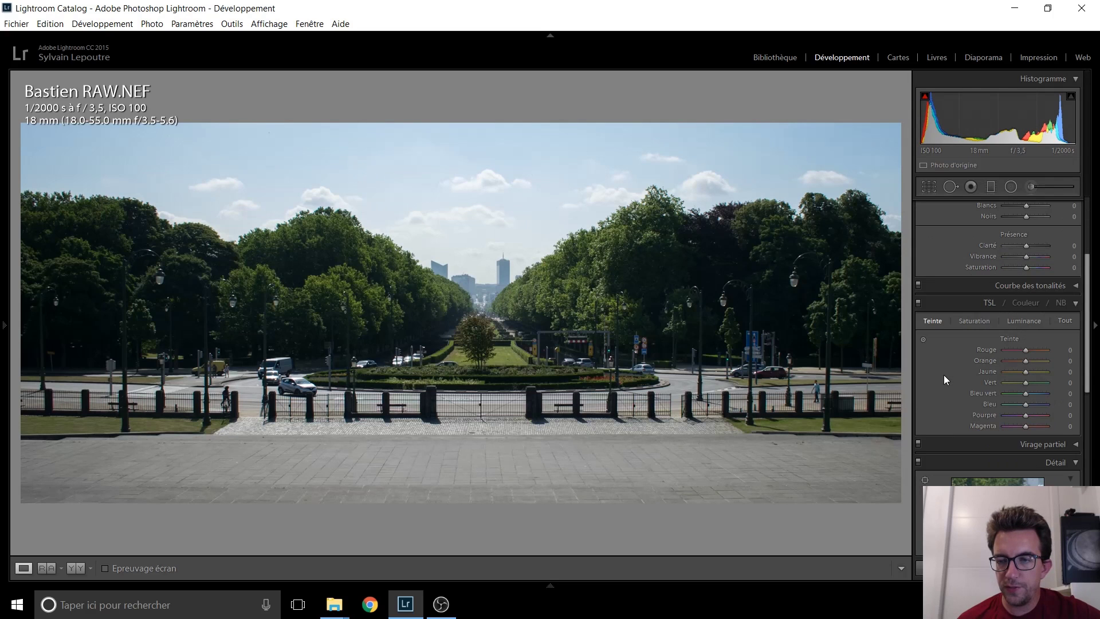
left_click(1025, 322)
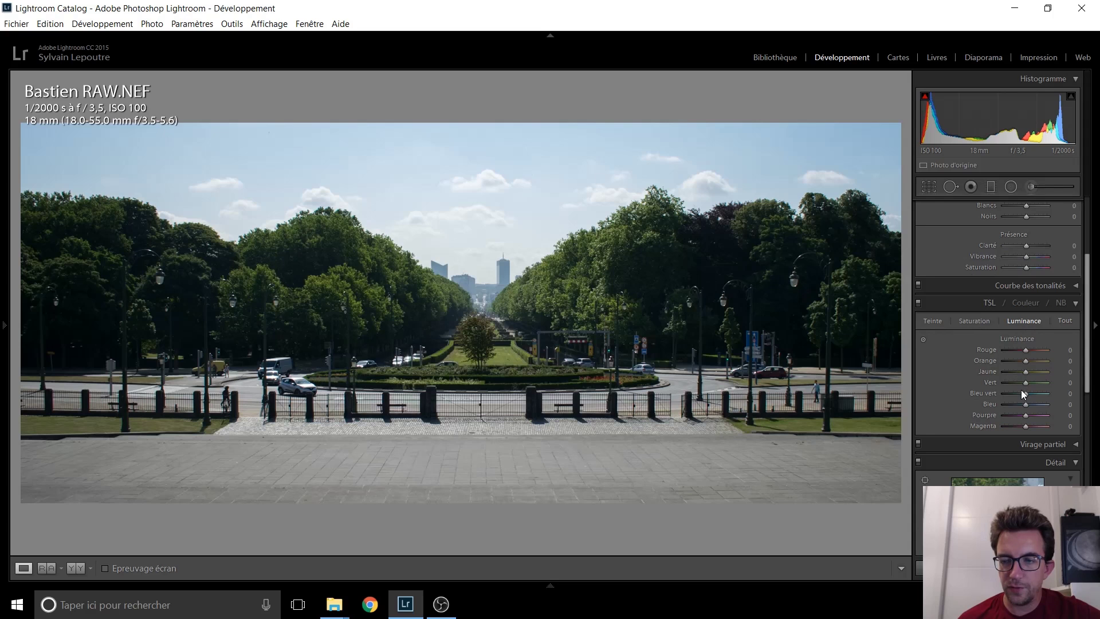
left_click_drag(1025, 403, 994, 403)
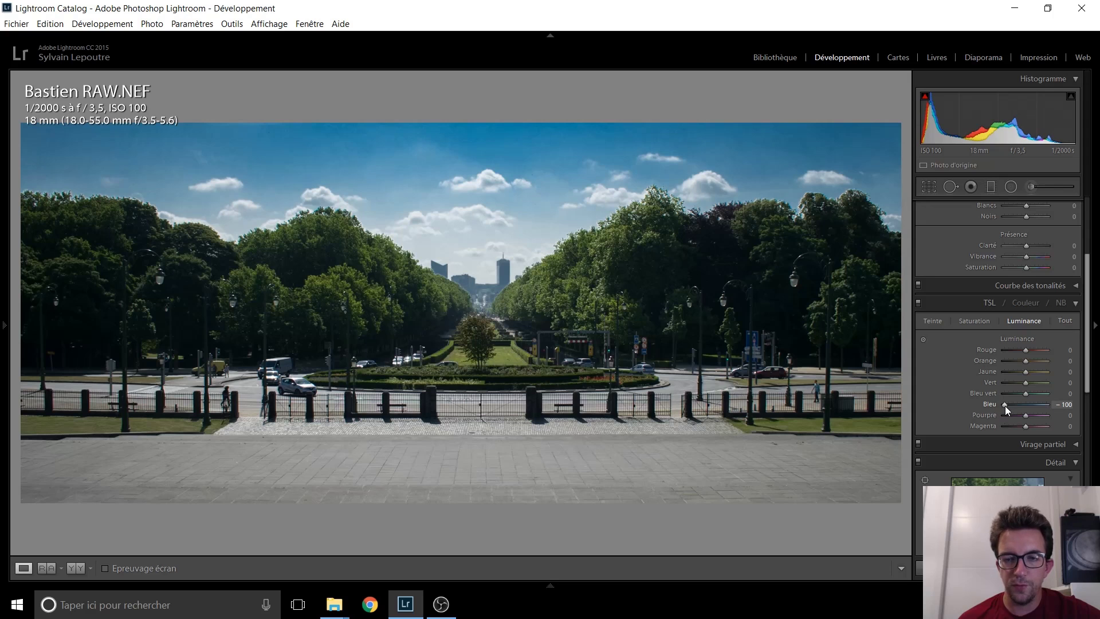
double_click(1005, 405)
left_click_drag(1023, 405, 1013, 404)
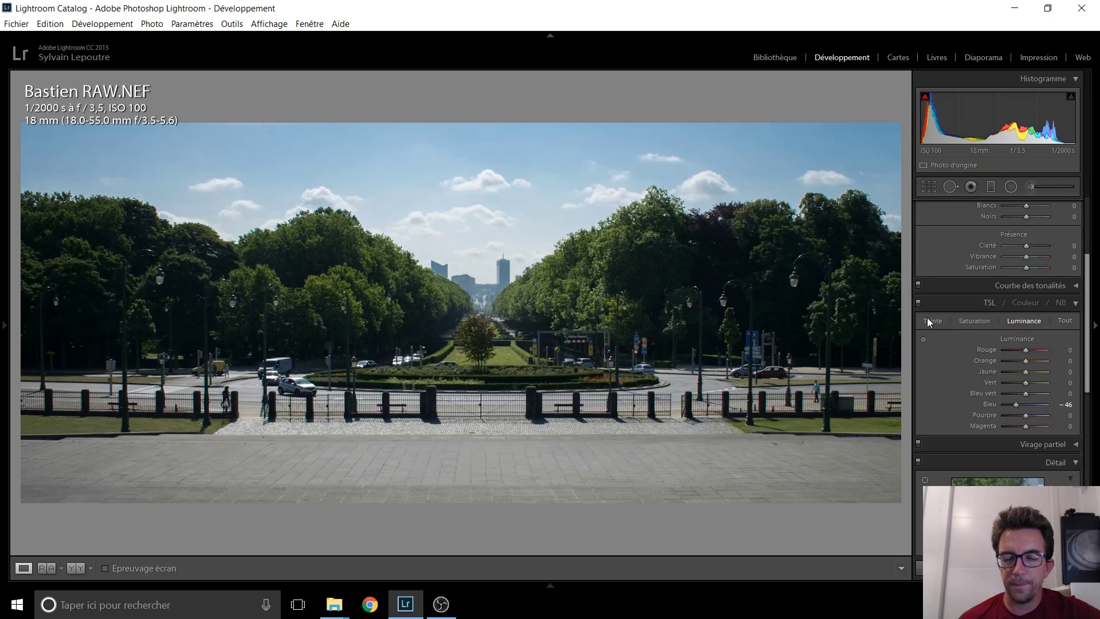
Set Shadows to +60 and Whites to +25
scroll(951, 356, "up", 3)
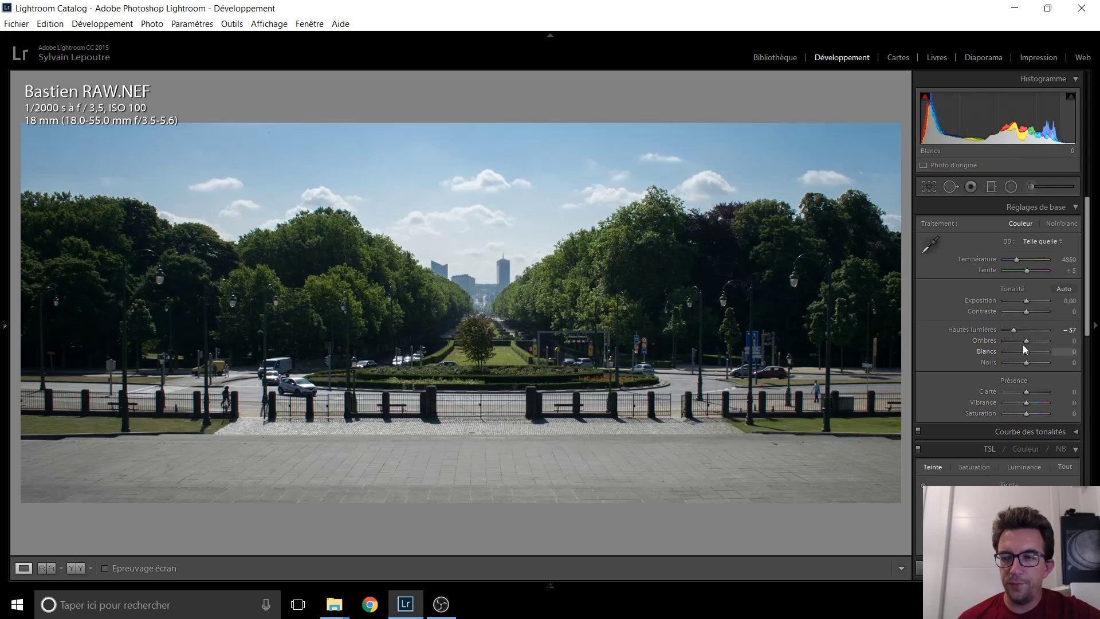
left_click_drag(1030, 342, 1047, 342)
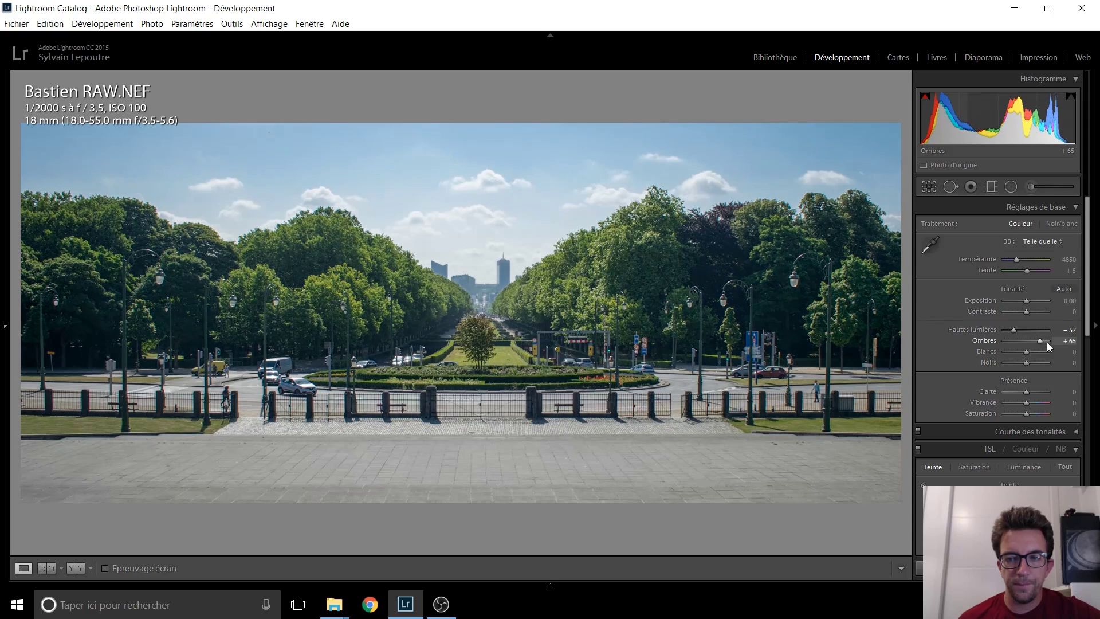
key("Down")
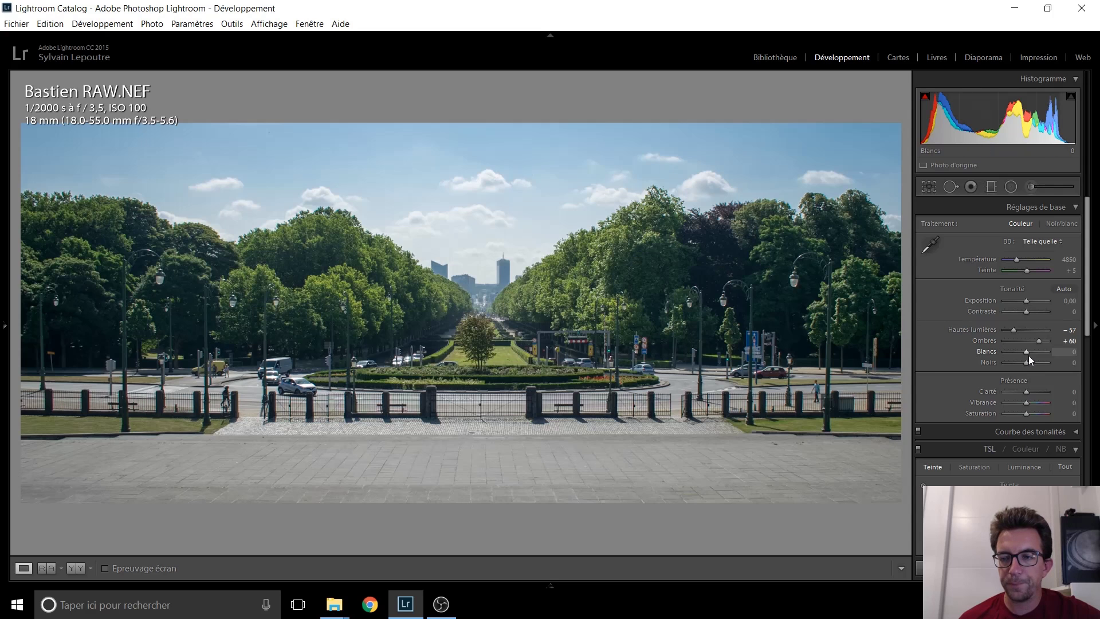
key("Up")
key("Up")
key("Up")
key("Up")
key("Up")
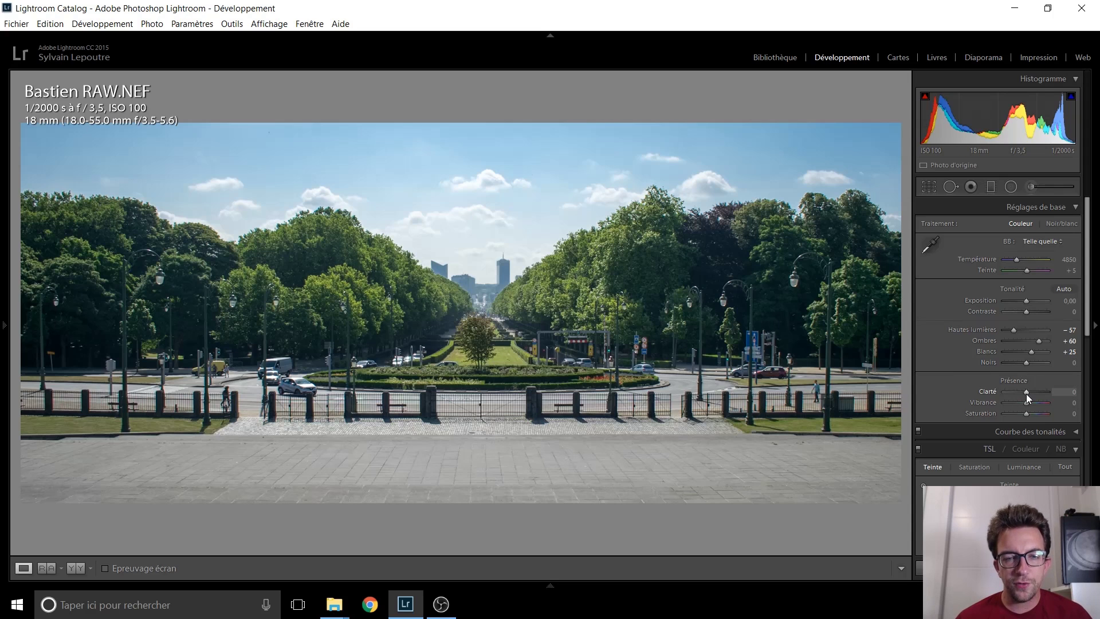
scroll(1025, 394, "up", 1)
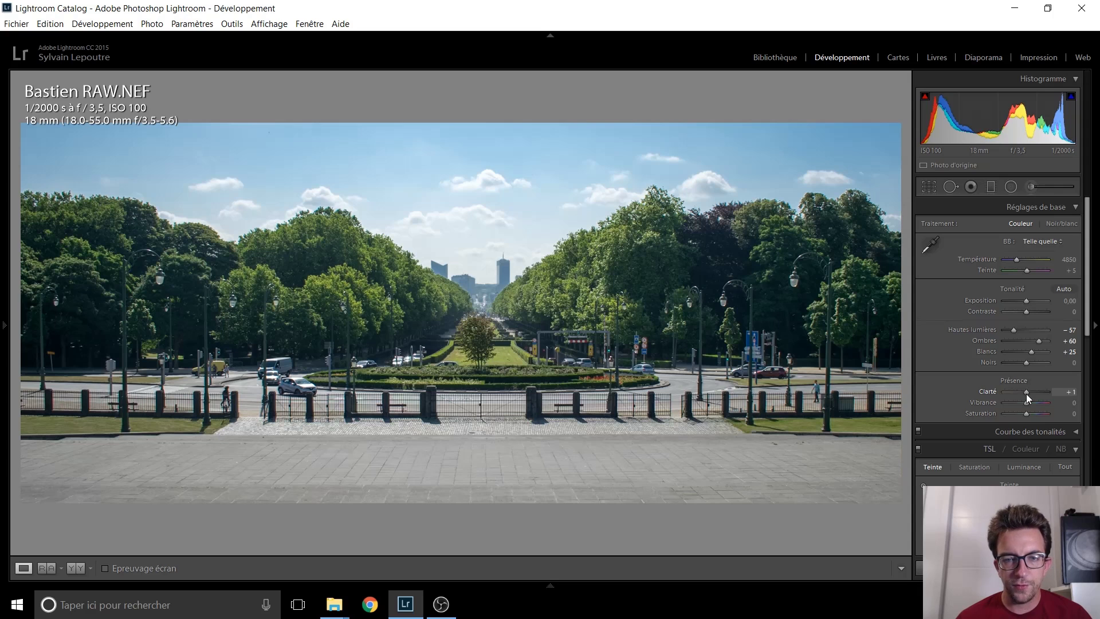
left_click_drag(1026, 394, 1029, 393)
double_click(1028, 394)
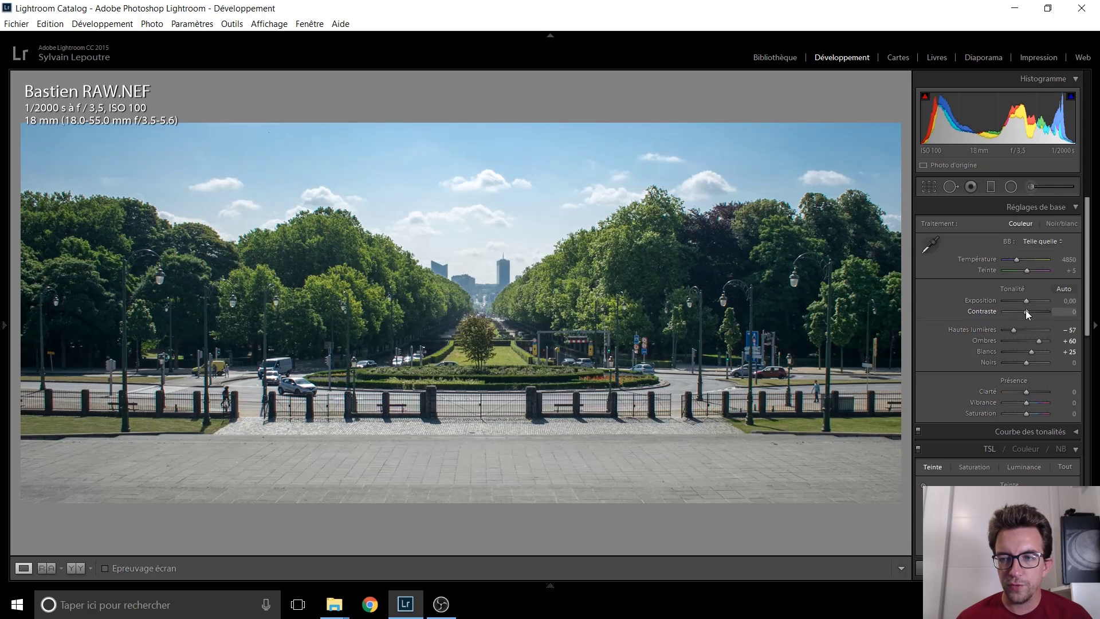
Set the photo's Contrast to −20
left_click_drag(1025, 311, 1020, 311)
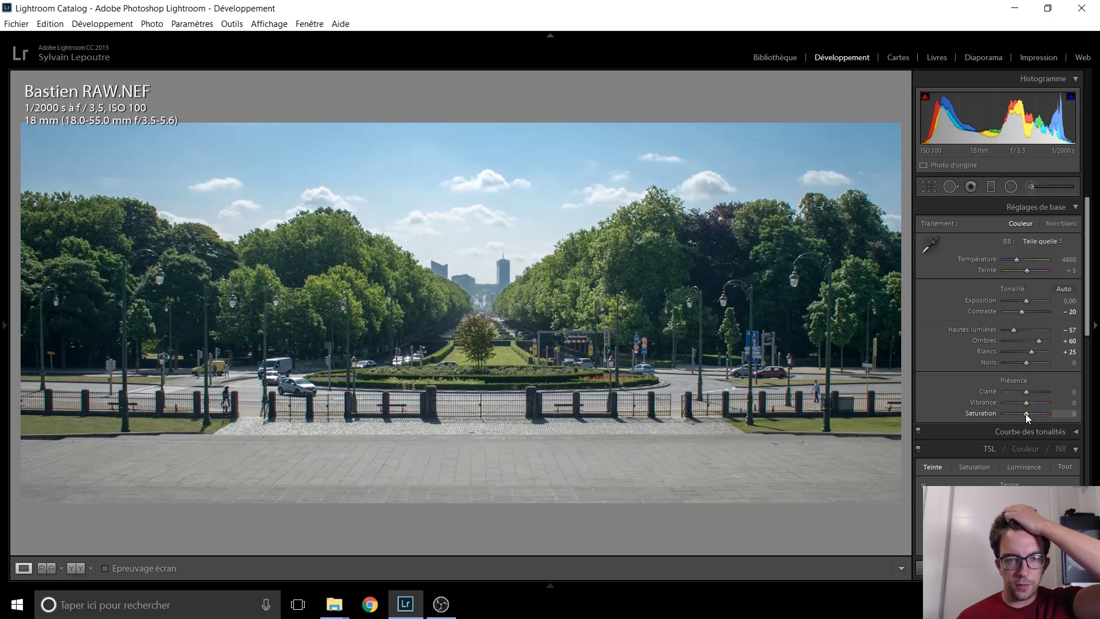
Set Vibrance to +10 and Saturation to +5
left_click_drag(1026, 414, 1026, 402)
scroll(1027, 402, "up", 2)
scroll(1026, 402, "up", 3)
scroll(1026, 402, "down", 5)
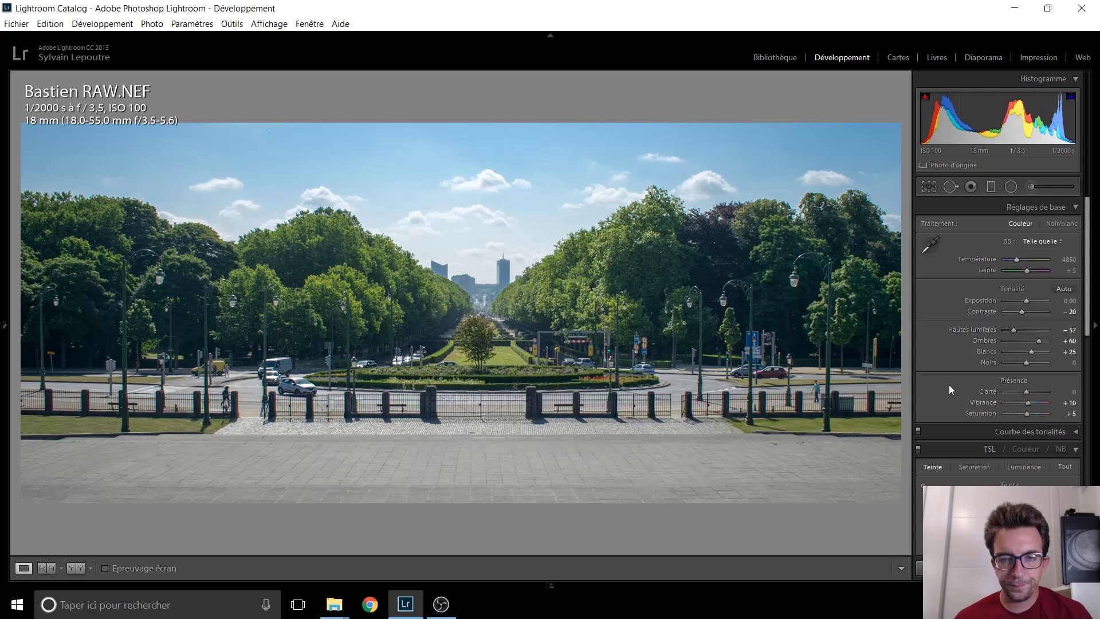
Set the sharpening amount to 60
scroll(949, 387, "down", 5)
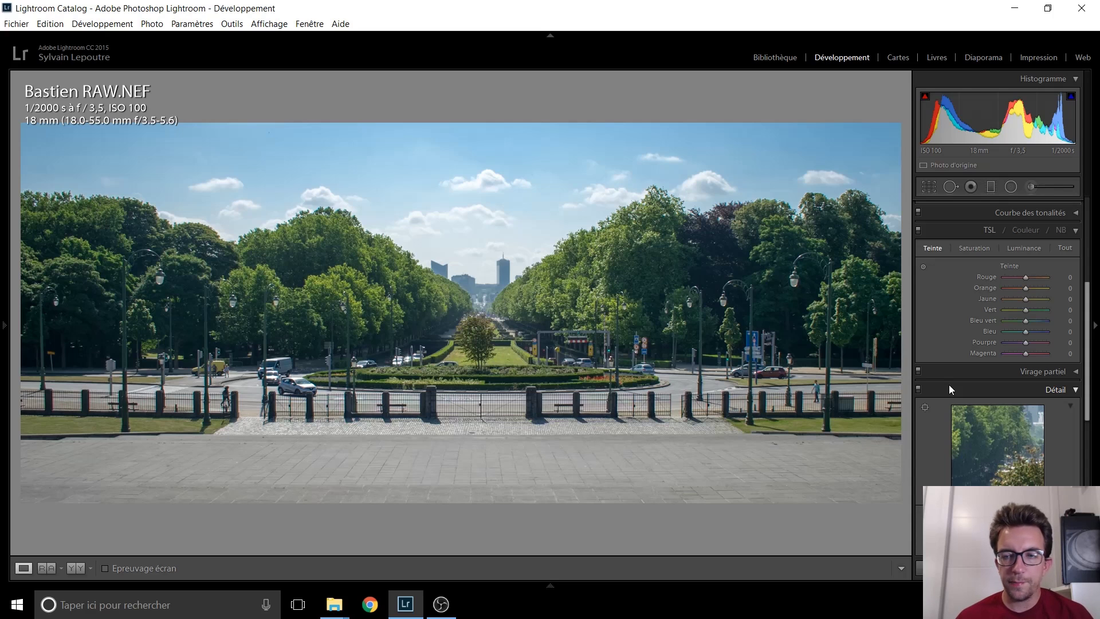
scroll(948, 384, "down", 3)
key("Up")
key("Up")
key("Up")
key("Up")
key("Up")
key("Up")
key("Up")
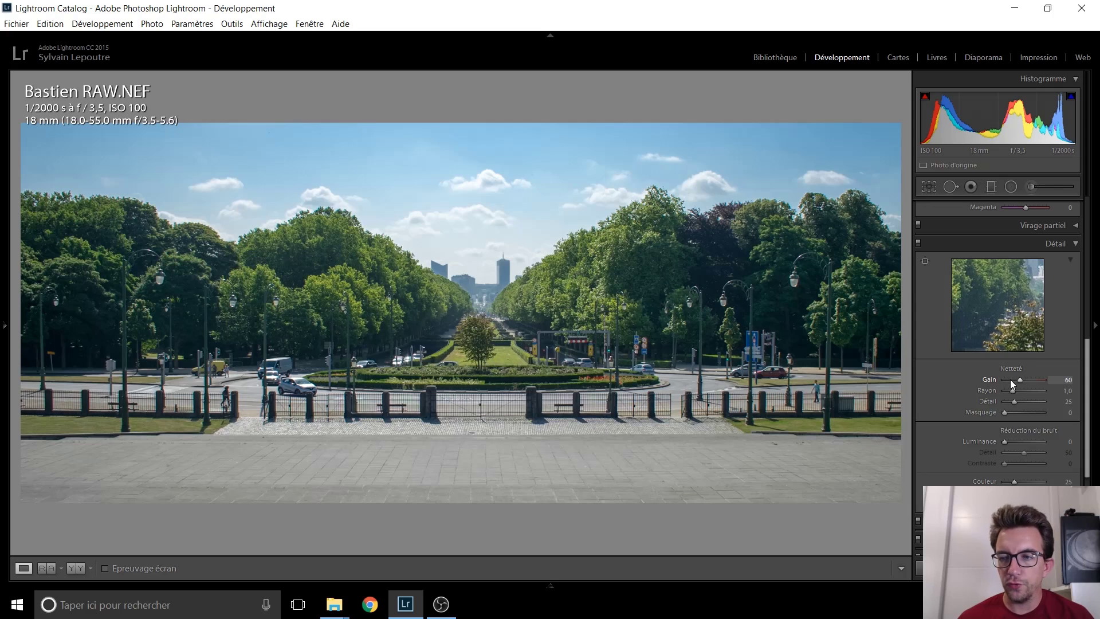
Set the post-crop vignetting amount to −5
scroll(953, 394, "down", 3)
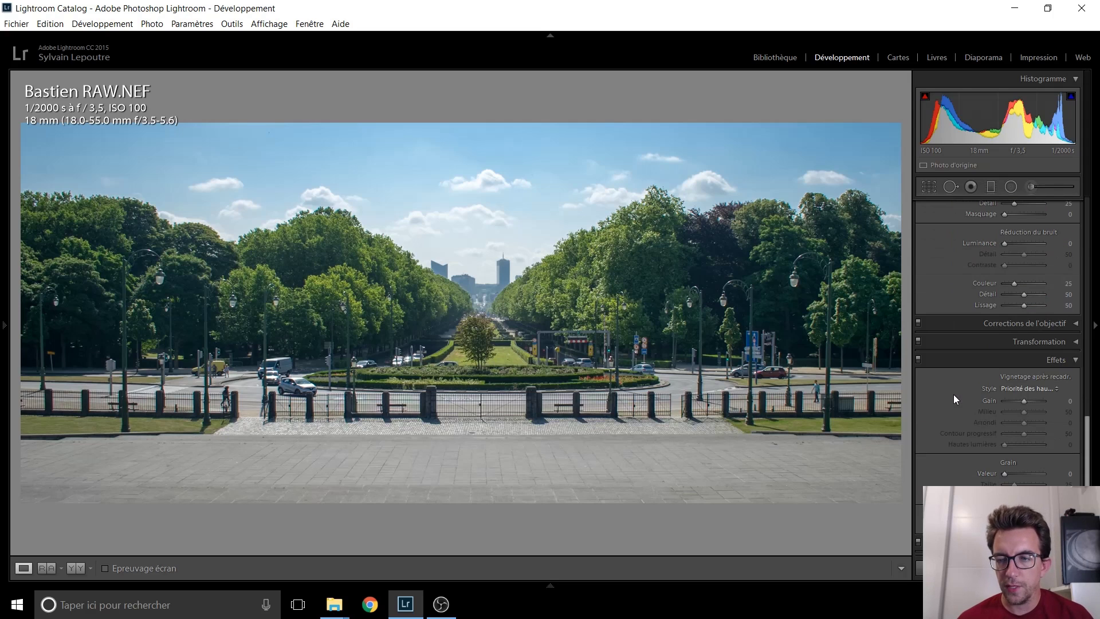
key("Down")
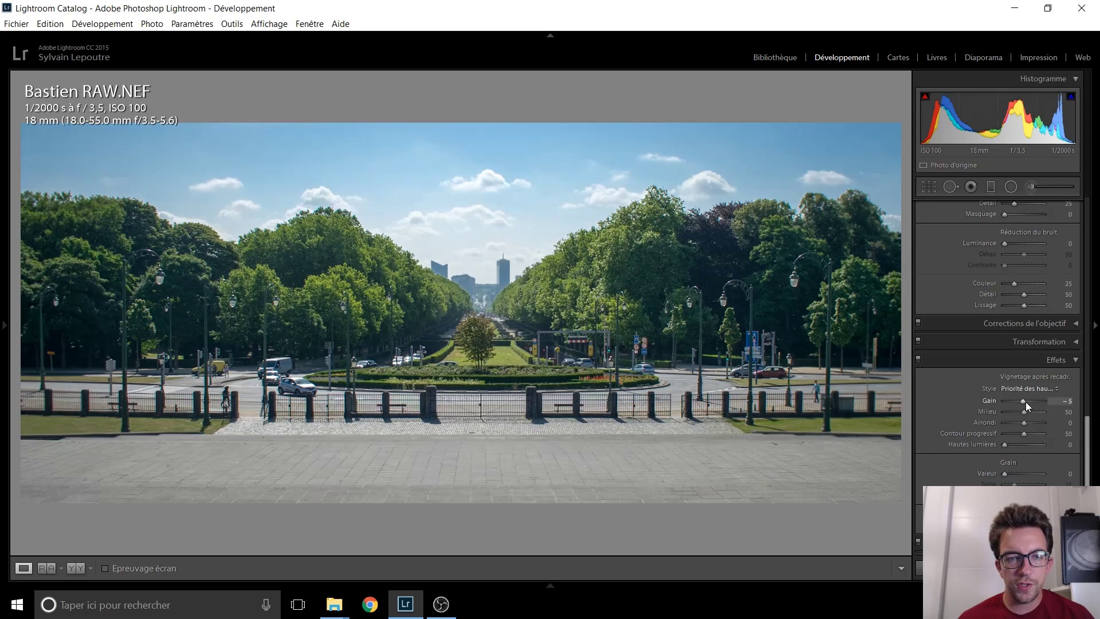
Set the post-crop vignetting amount to −15
key("Down")
key("Down")
key("Down")
key("Up")
key("Down")
key("Up")
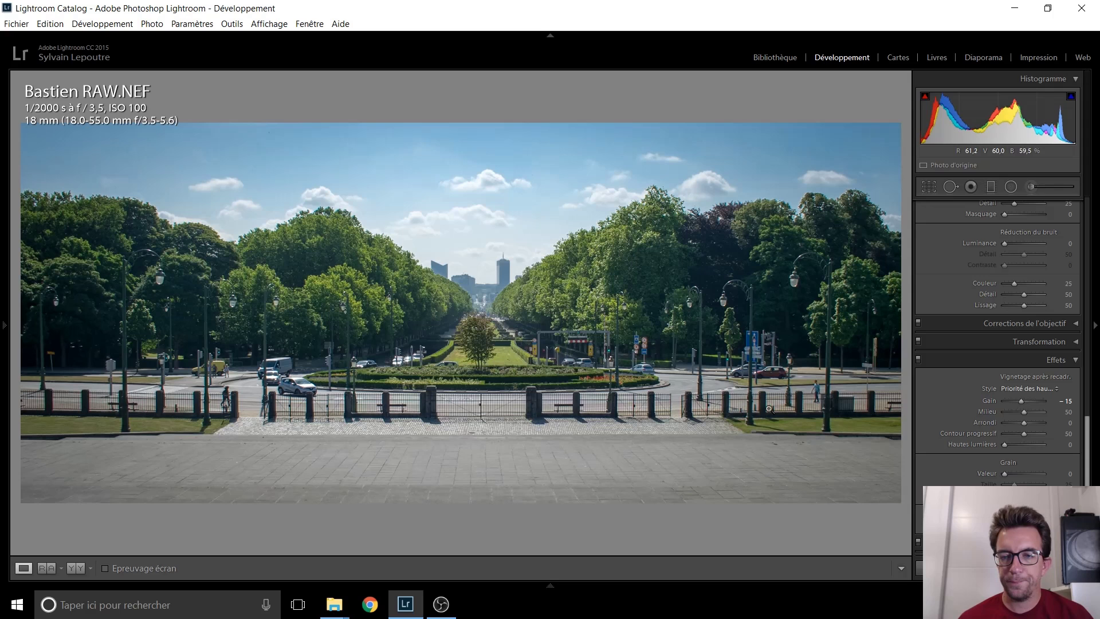
scroll(945, 405, "up", 5)
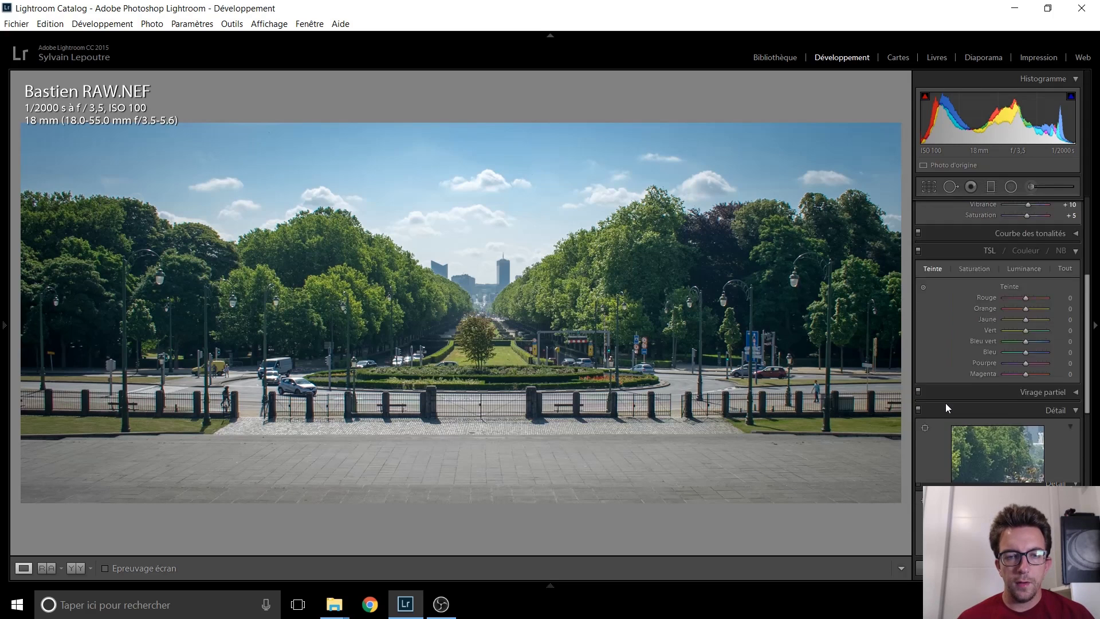
scroll(944, 403, "down", 5)
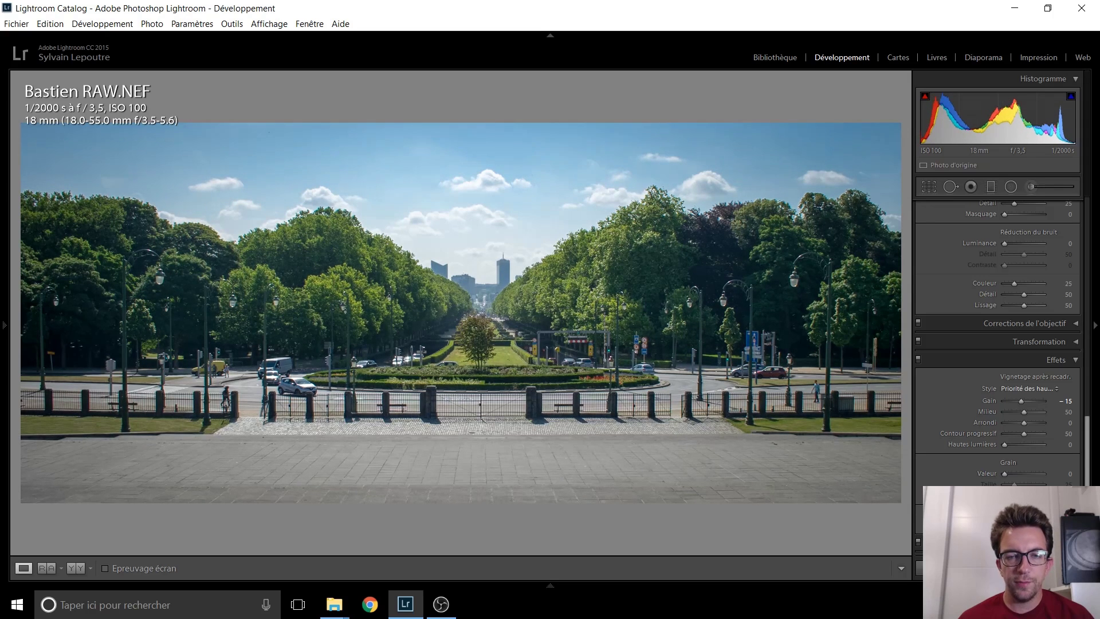
Try a slightly tighter crop at the top and bottom of the park photo, and restore the history state before it
scroll(995, 484, "up", 10)
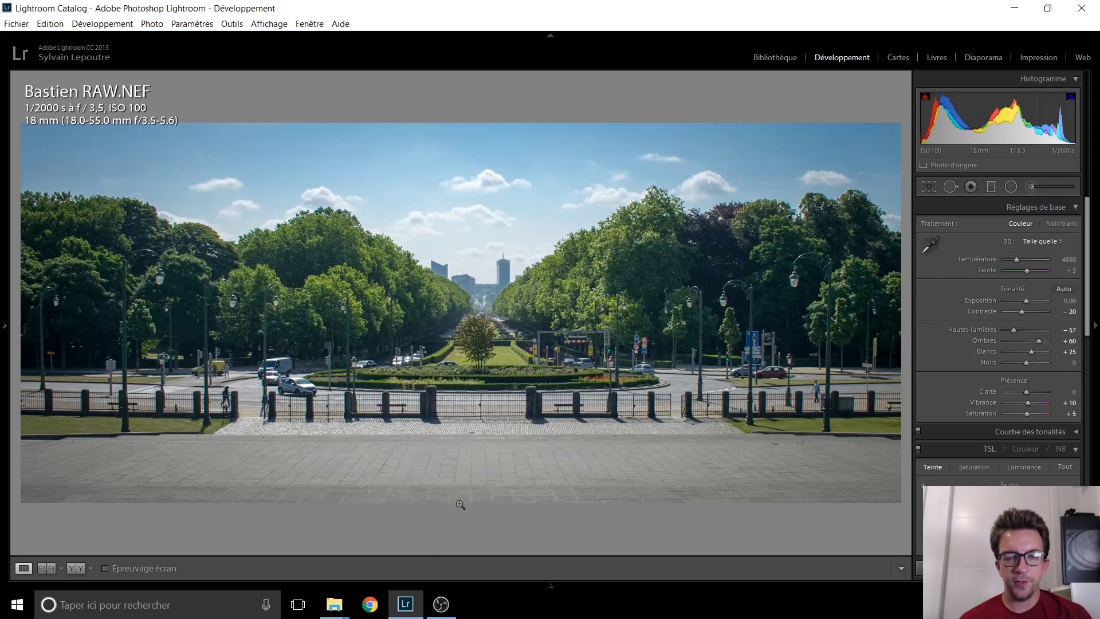
left_click(929, 186)
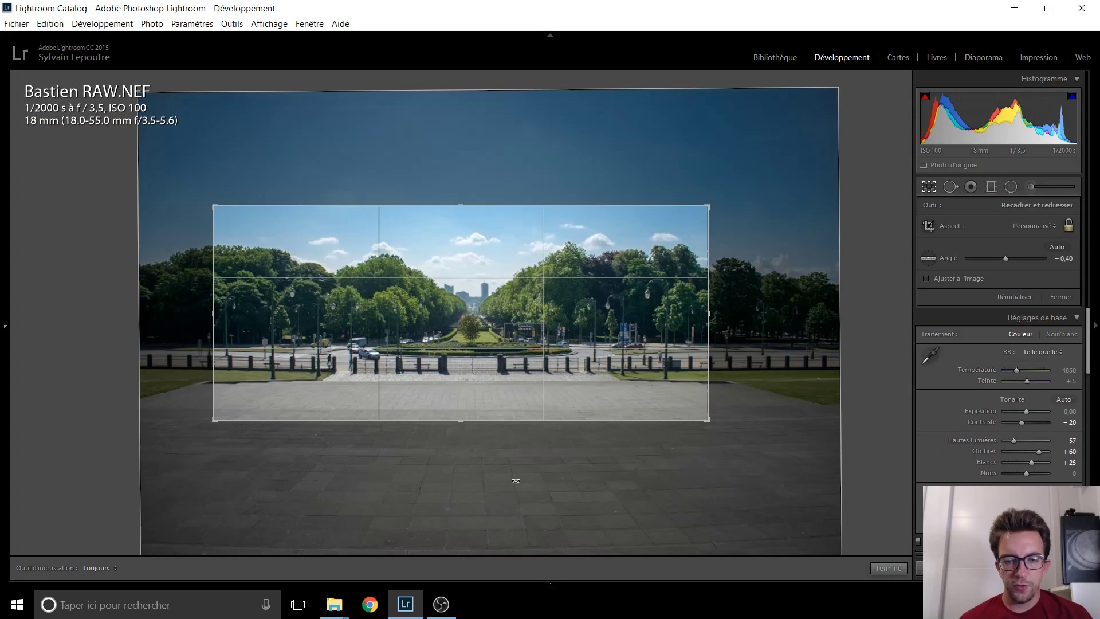
left_click_drag(461, 422, 459, 417)
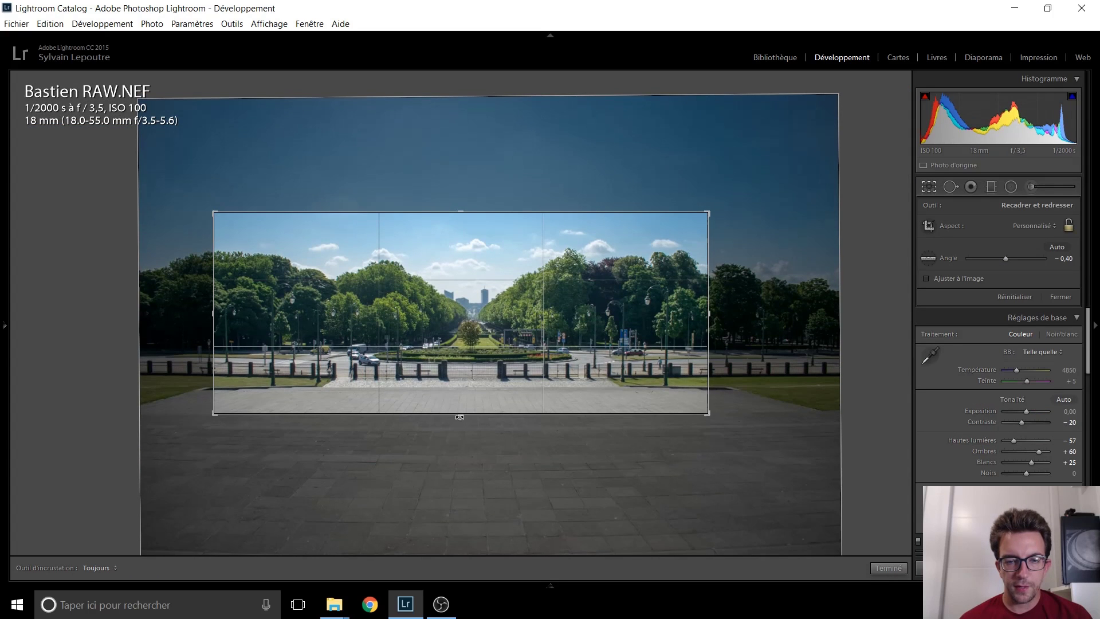
double_click(459, 388)
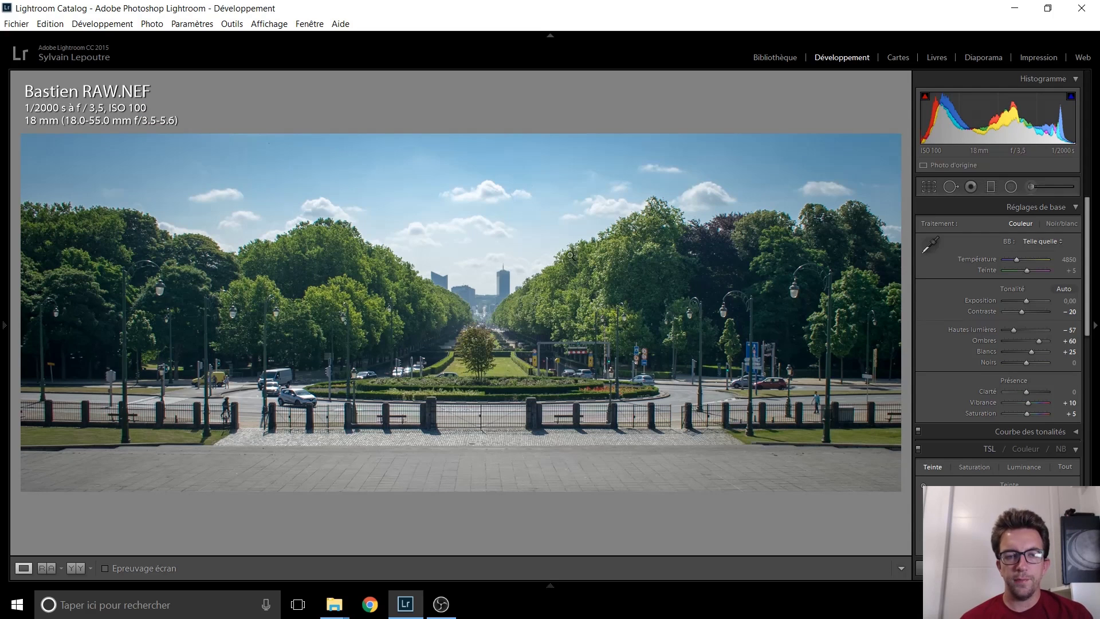
mouse_move(3, 325)
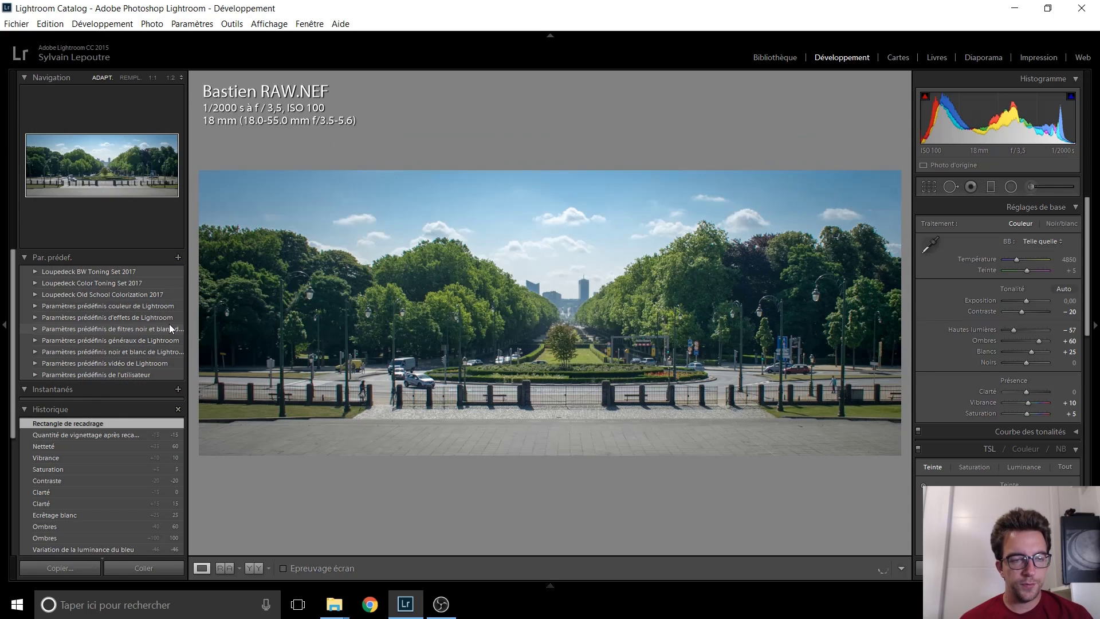
left_click(71, 435)
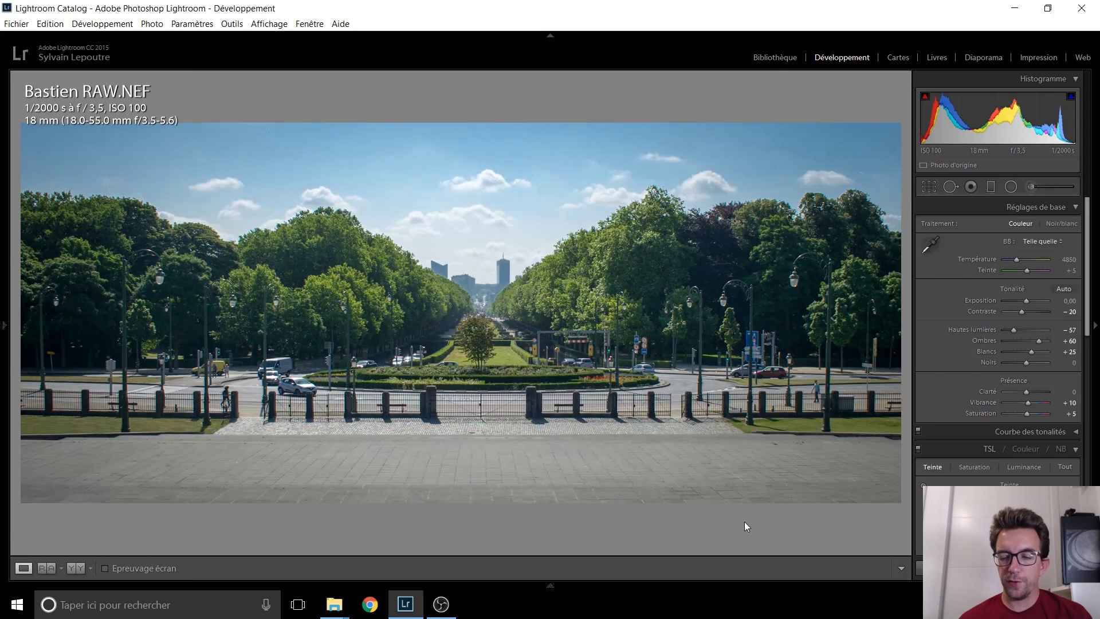
Compare the developed RAW park photo with its black-and-white JPG version
key("Right")
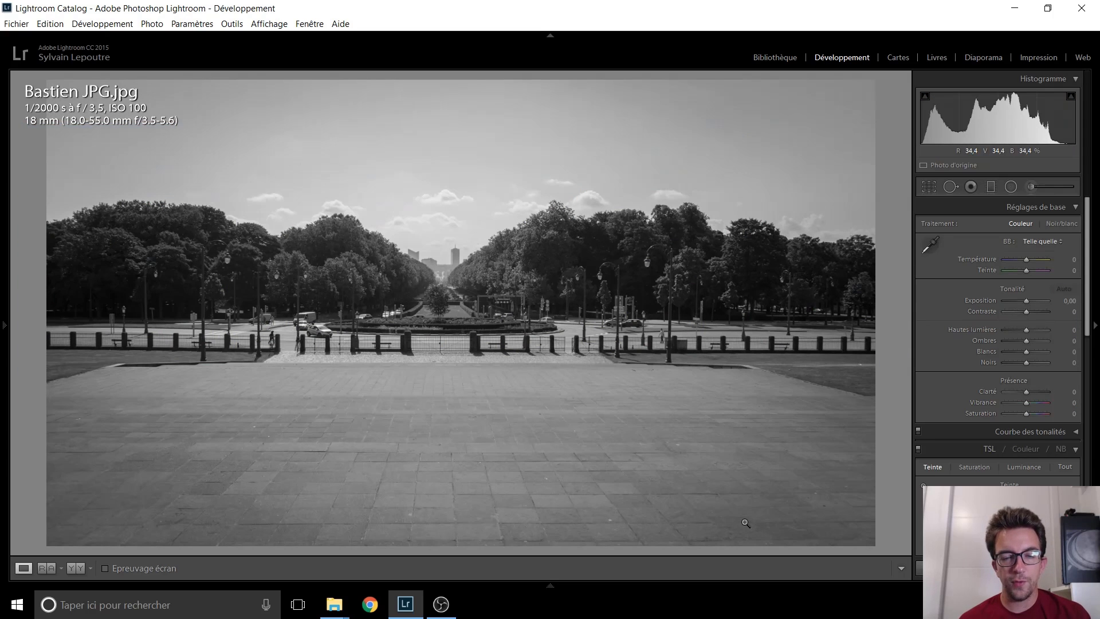
key("Left")
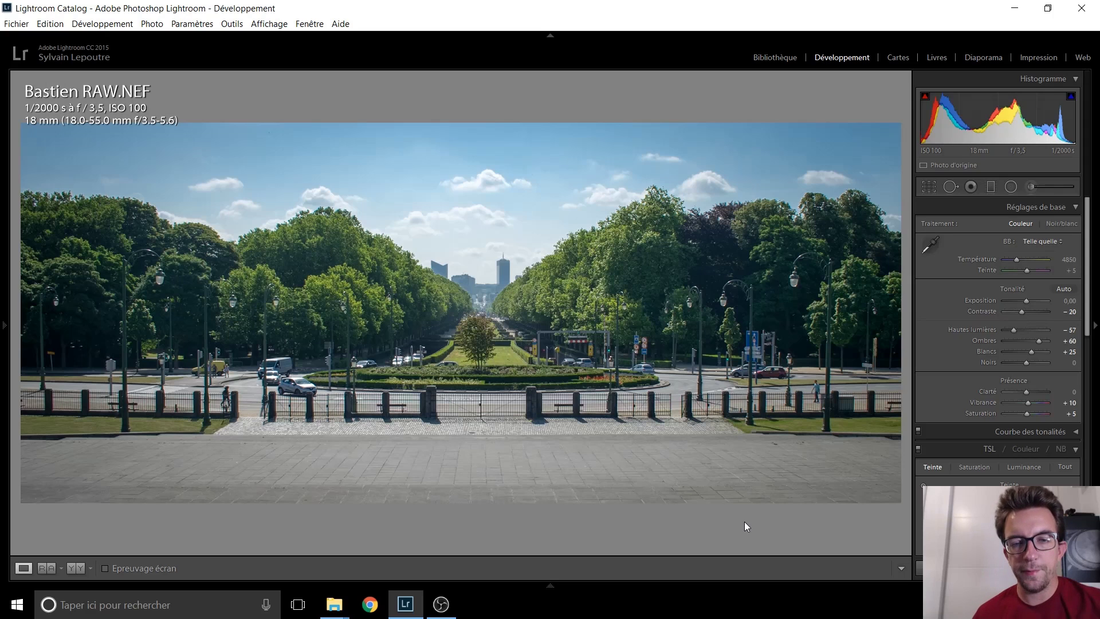
key("Right")
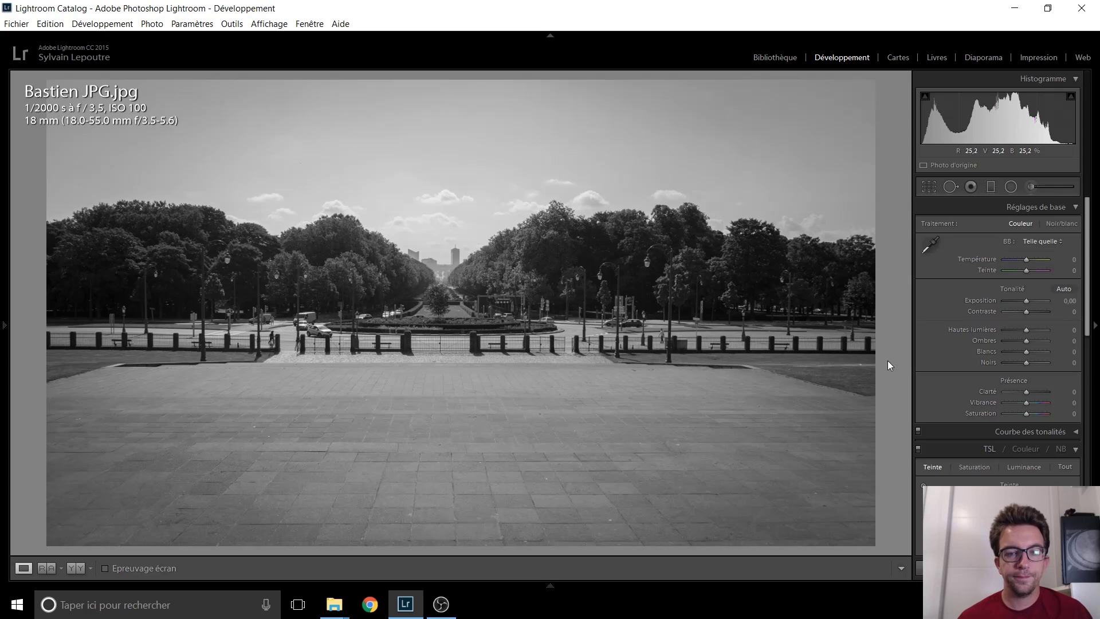
Straighten the lake photo Seknol.jpg with a crop angle of −0.70
key("Right")
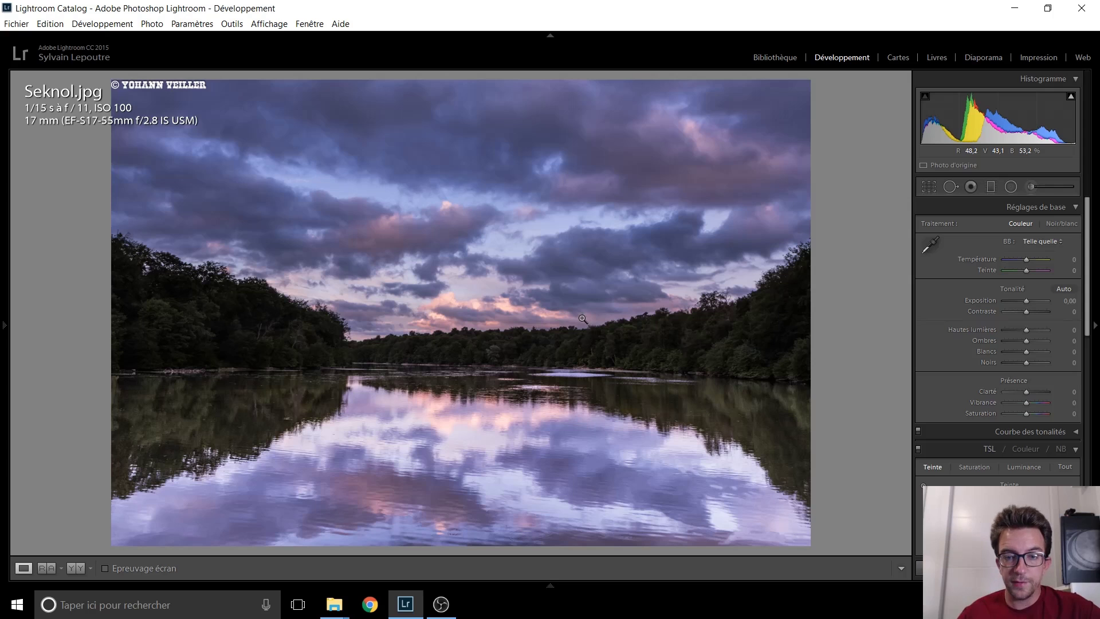
left_click(927, 187)
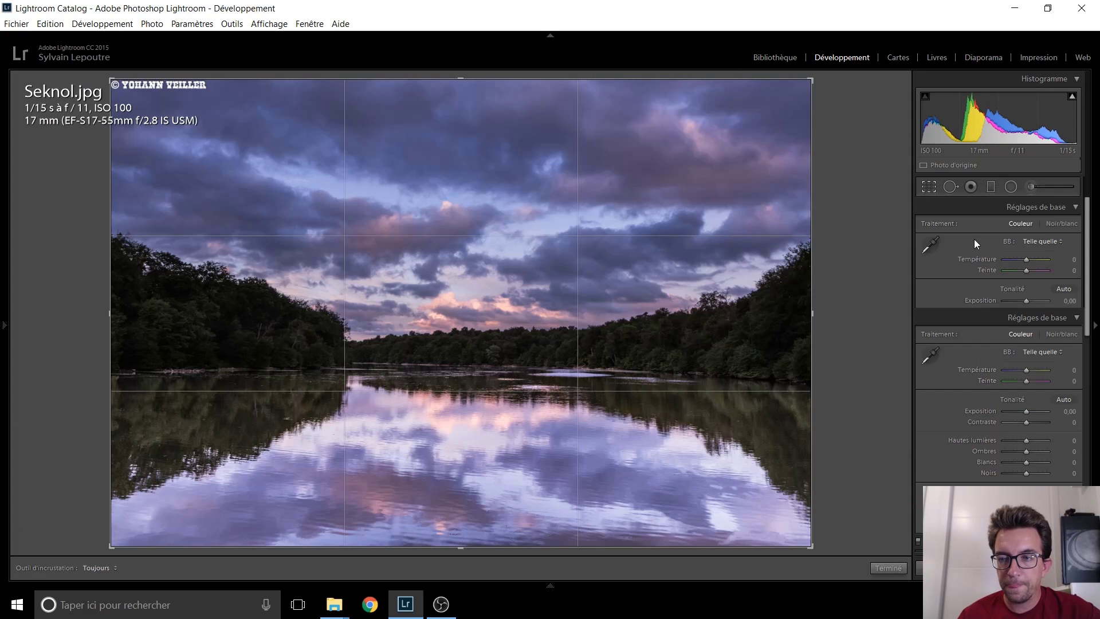
left_click_drag(1006, 259, 1008, 261)
scroll(1008, 259, "down", 5)
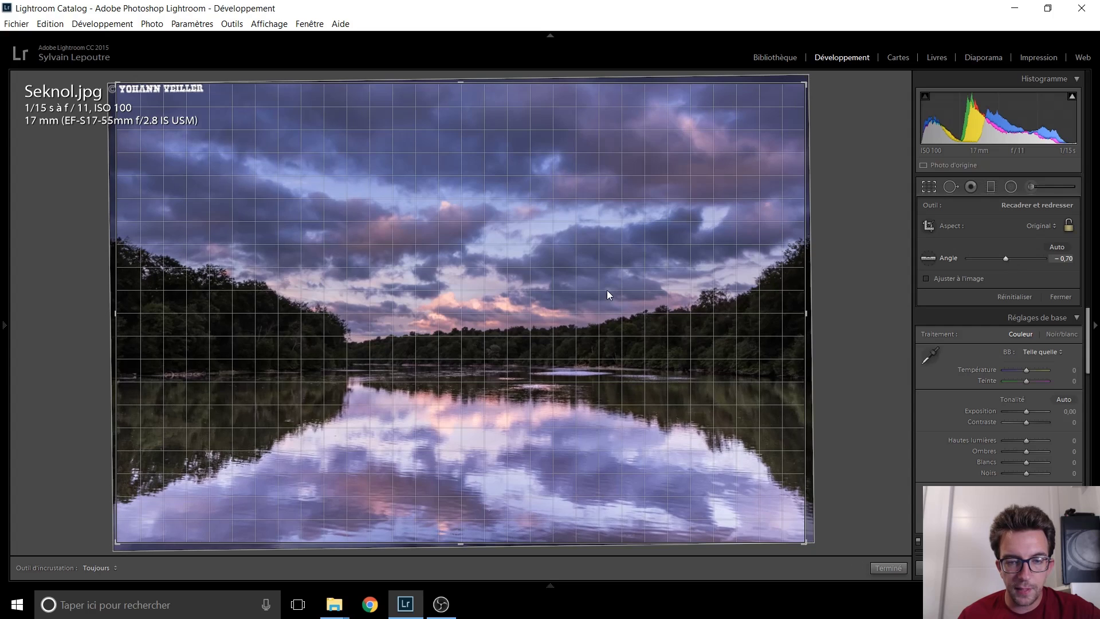
key("Return")
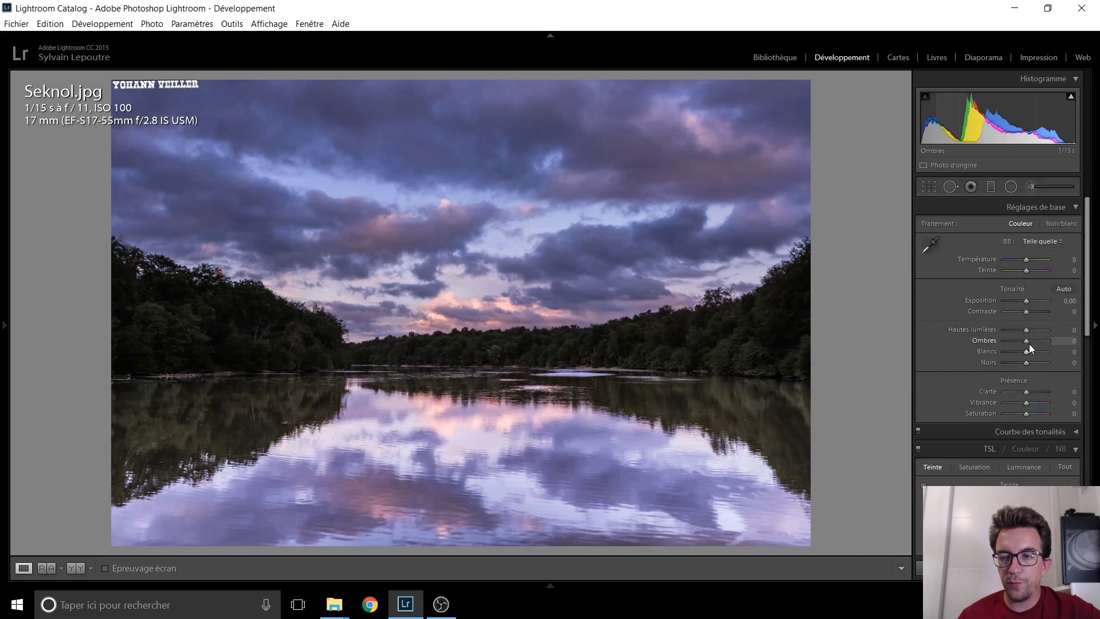
Set the lake photo's Shadows to +33 and Exposure to +0.50
left_click_drag(1027, 342, 1033, 342)
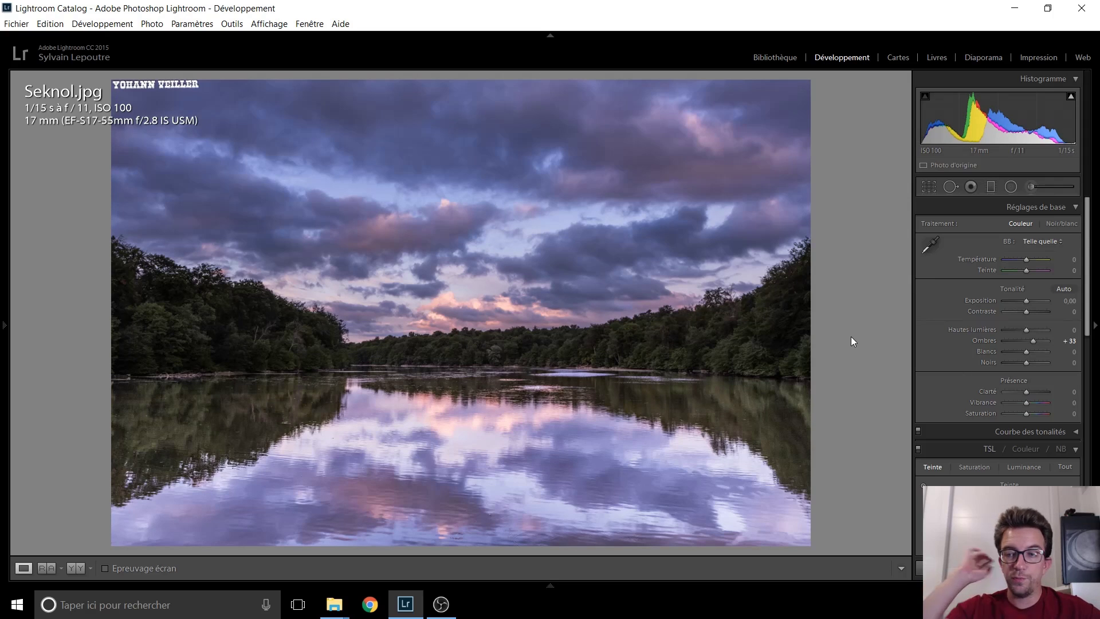
left_click(1027, 299)
scroll(1027, 297, "up", 3)
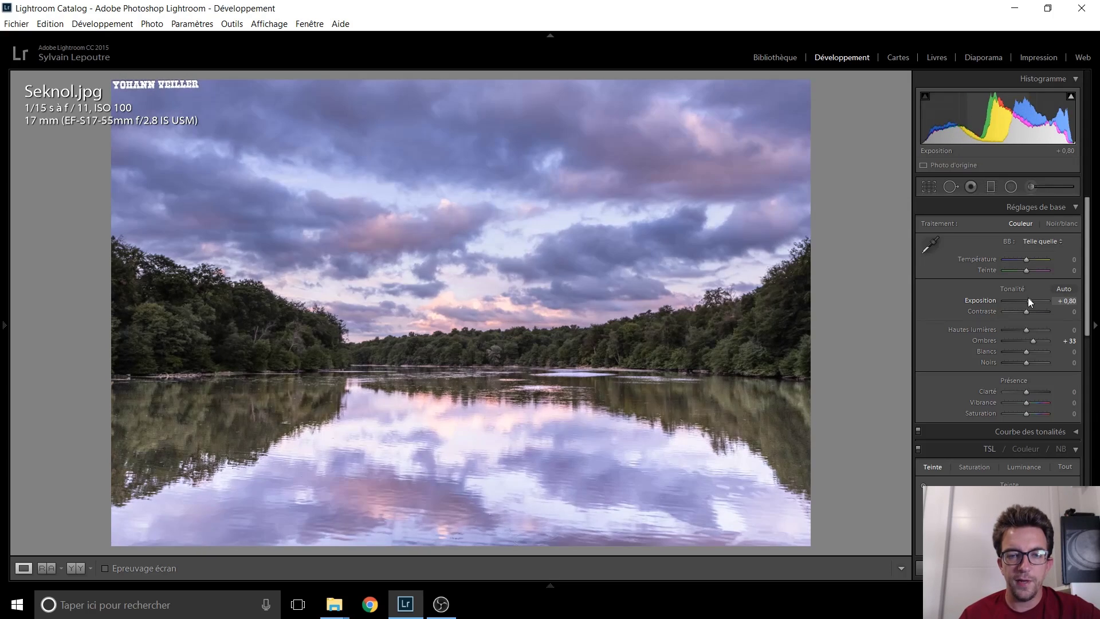
scroll(1028, 297, "down", 1)
scroll(1028, 297, "down", 1)
scroll(1028, 297, "down", 1)
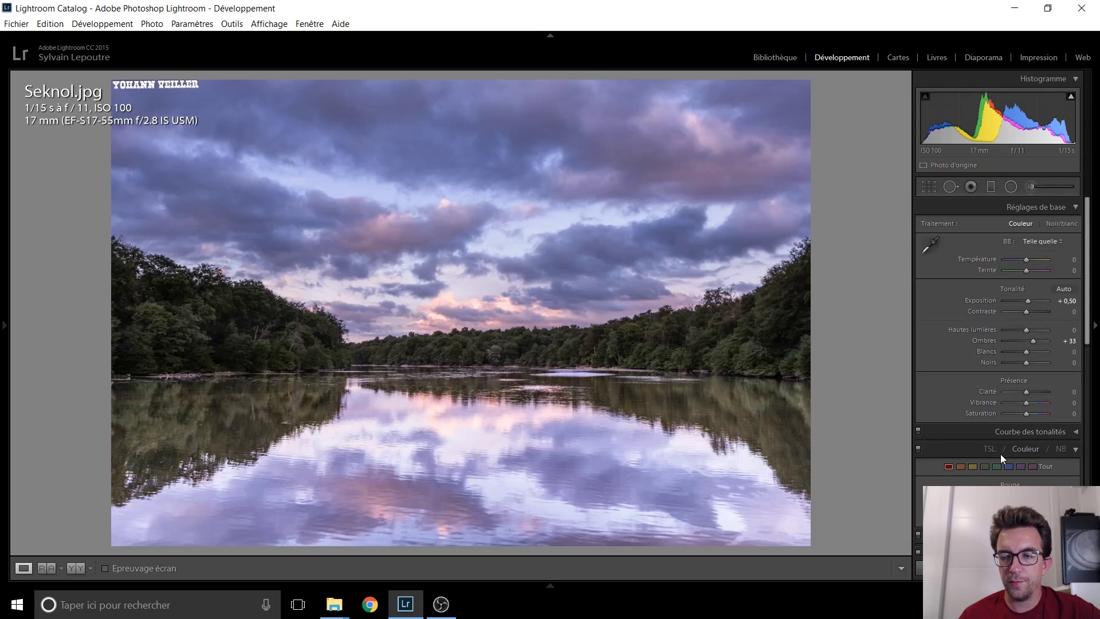
Set the lake photo's green saturation to +100 and yellow saturation to +62
left_click(981, 468)
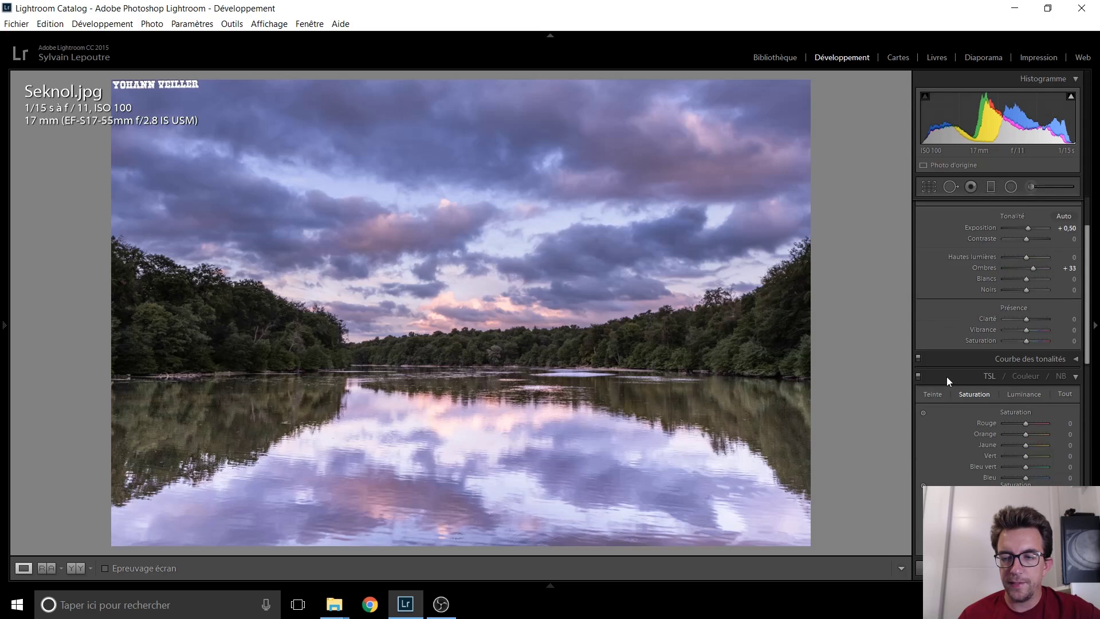
scroll(973, 384, "down", 3)
left_click_drag(1028, 385, 1054, 386)
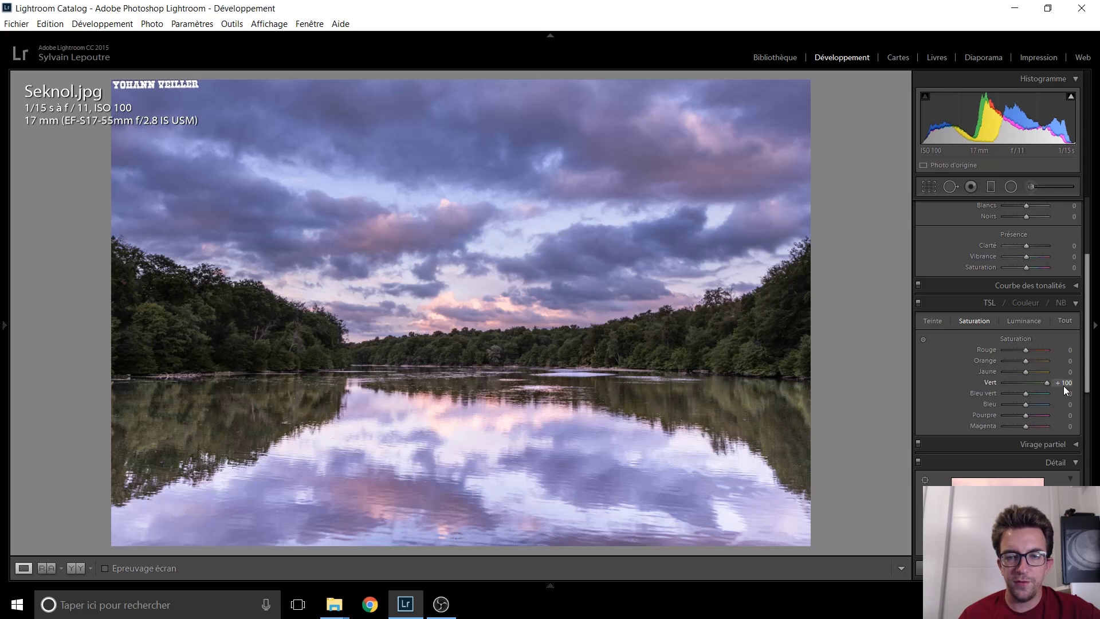
double_click(1046, 383)
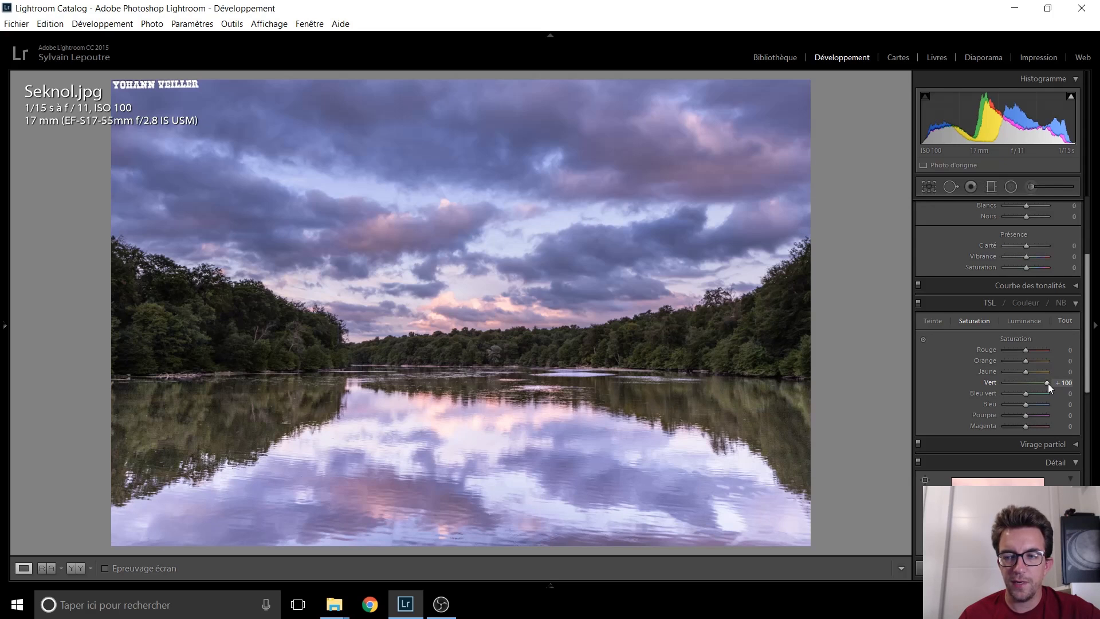
mouse_move(1052, 389)
left_mouse_down()
mouse_move(1026, 397)
mouse_move(1049, 377)
mouse_move(1025, 373)
mouse_move(1044, 373)
left_mouse_up()
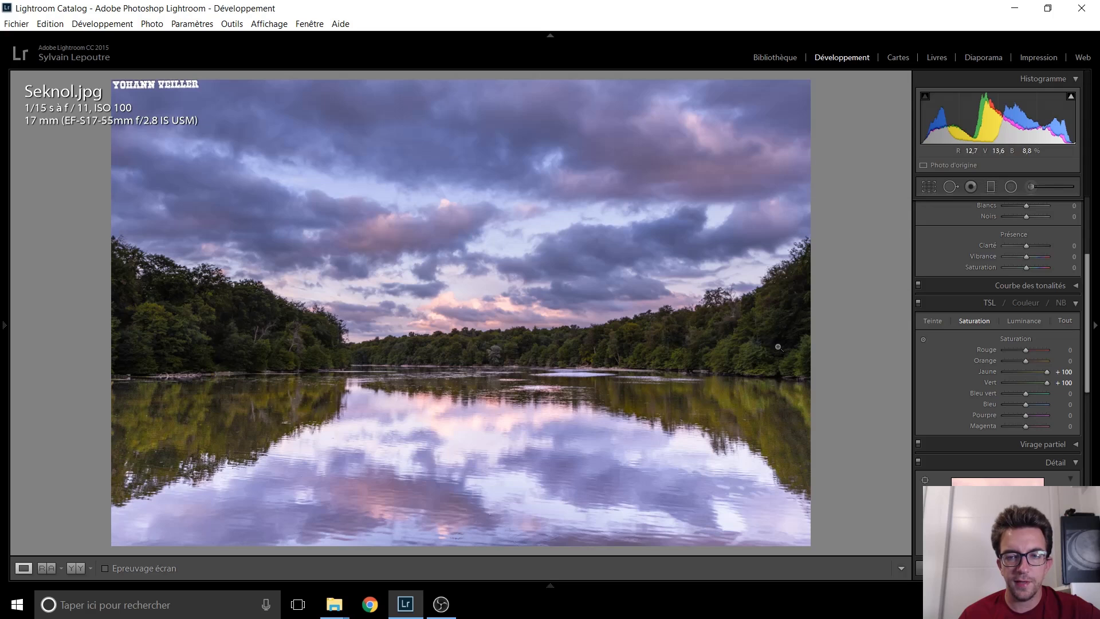
mouse_move(1046, 372)
left_mouse_down()
mouse_move(1026, 373)
mouse_move(1036, 374)
left_mouse_up()
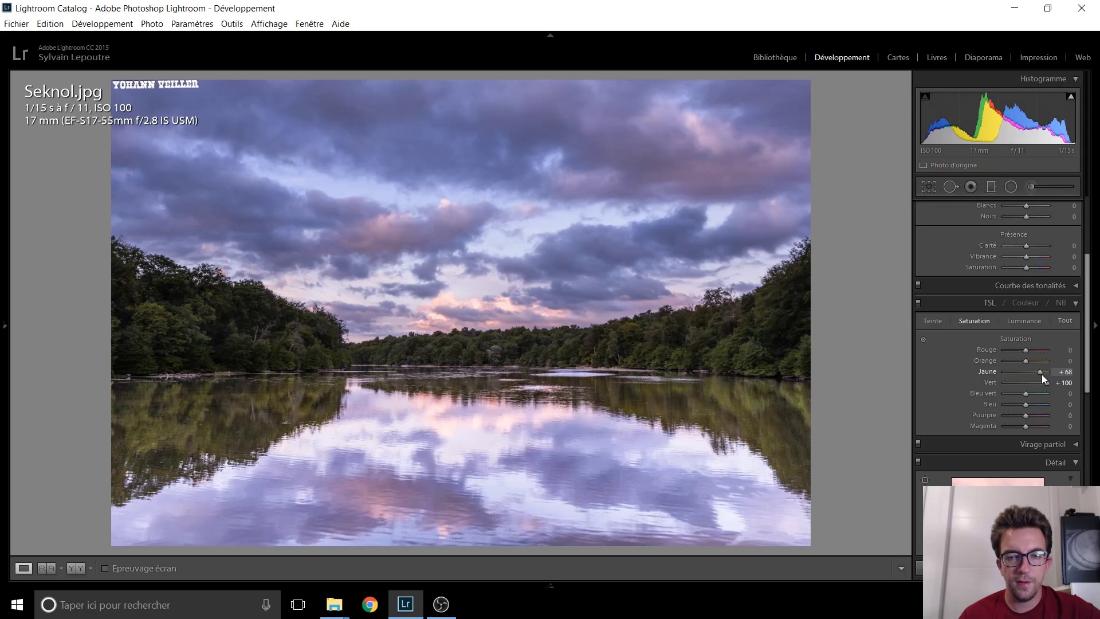
left_click_drag(1040, 373, 1039, 373)
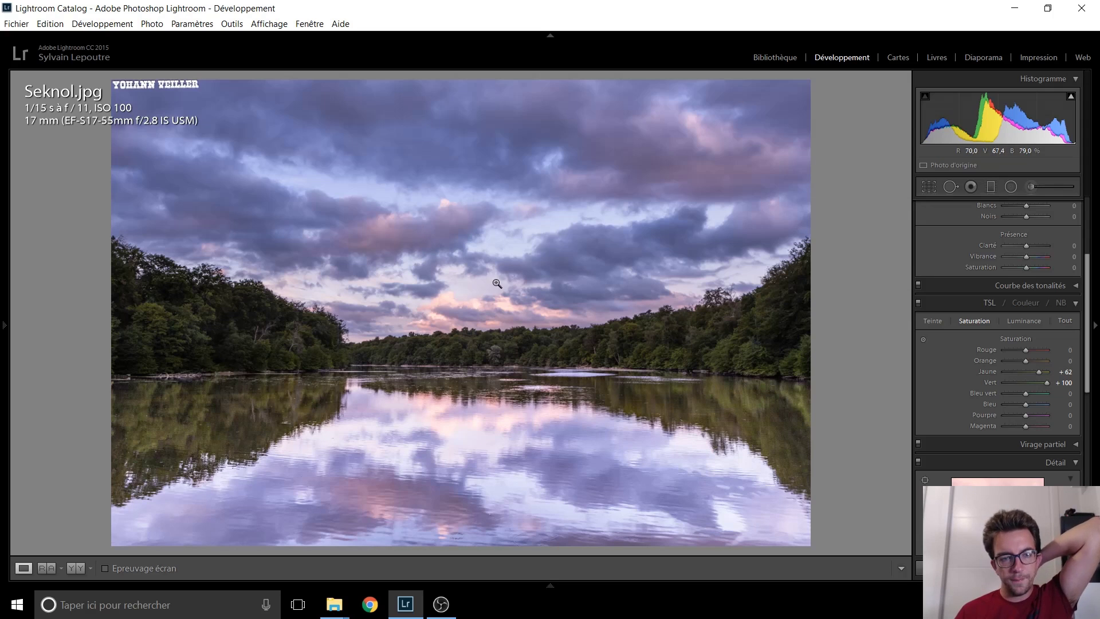
Set the lake photo's post-crop vignetting amount to −10
scroll(937, 363, "down", 5)
scroll(937, 368, "down", 3)
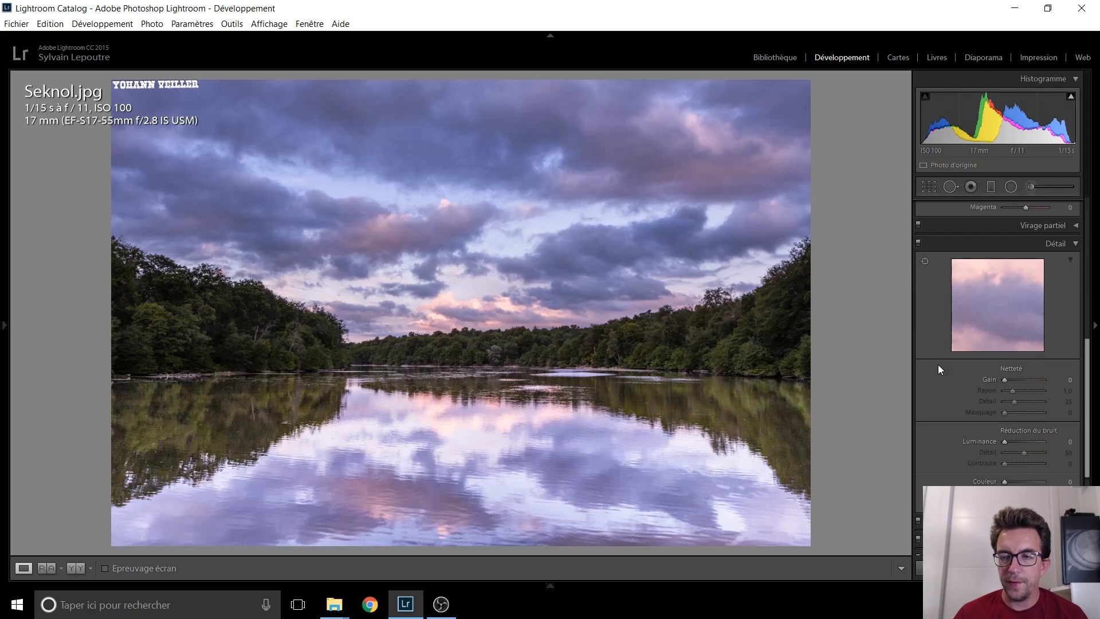
scroll(947, 368, "down", 3)
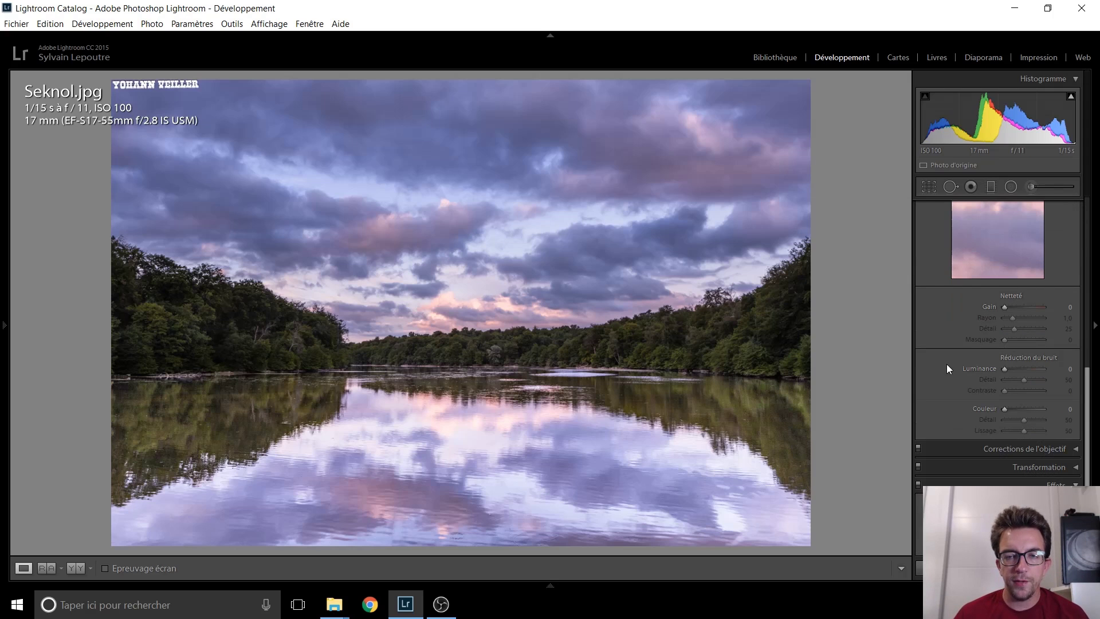
scroll(946, 368, "down", 5)
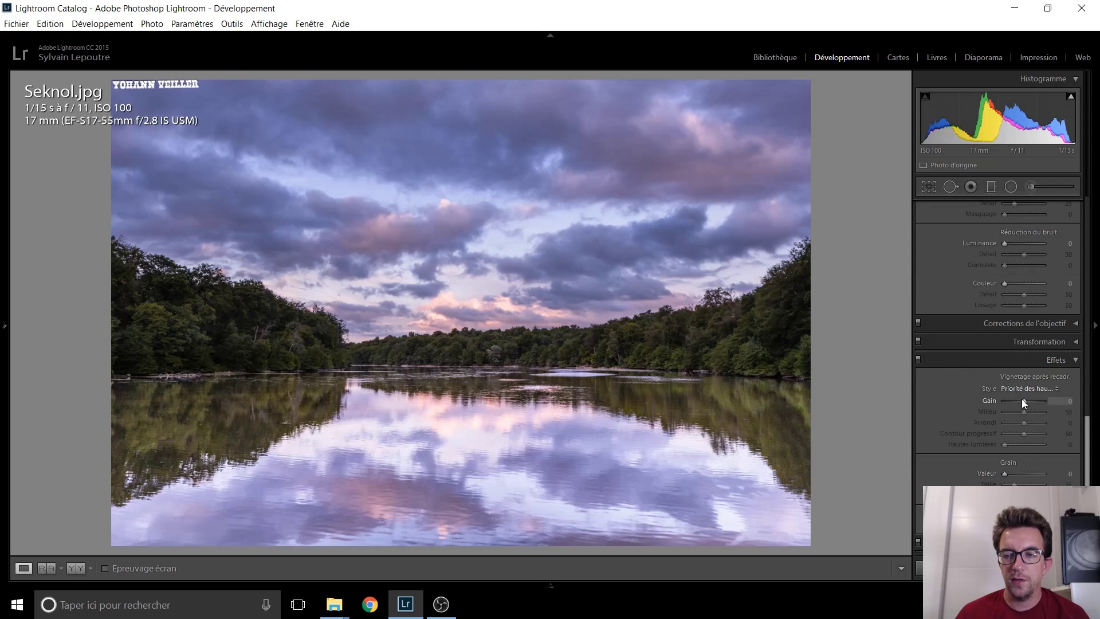
scroll(1021, 400, "down", 3)
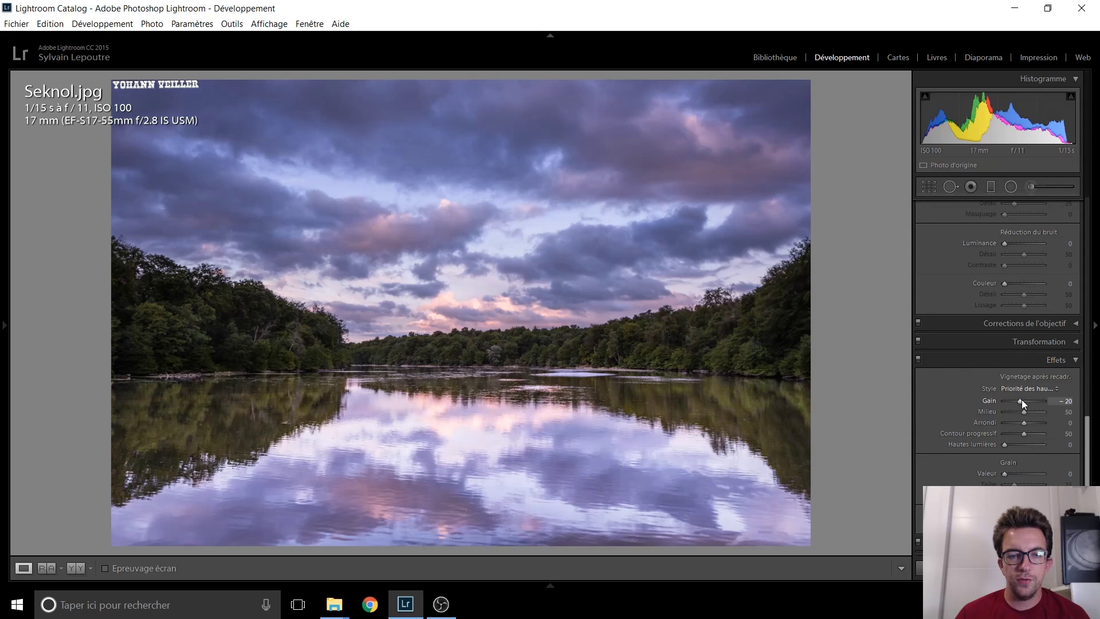
scroll(1021, 400, "up", 1)
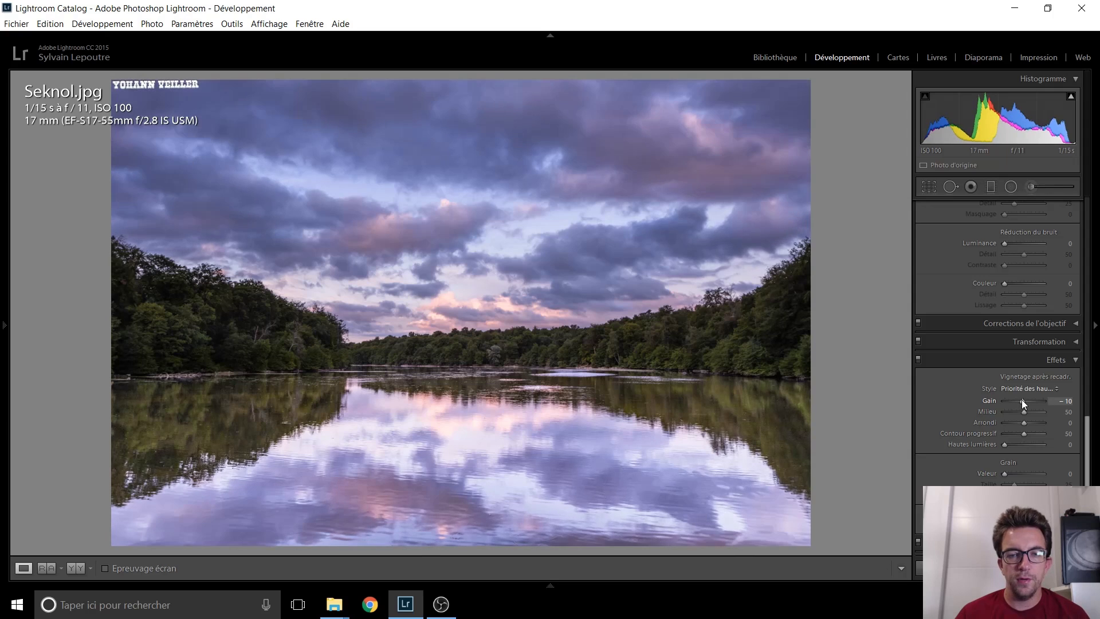
Crop off the upper strip of sky in the lake photo and move on to the coastal bay RAW photo
scroll(960, 418, "up", 10)
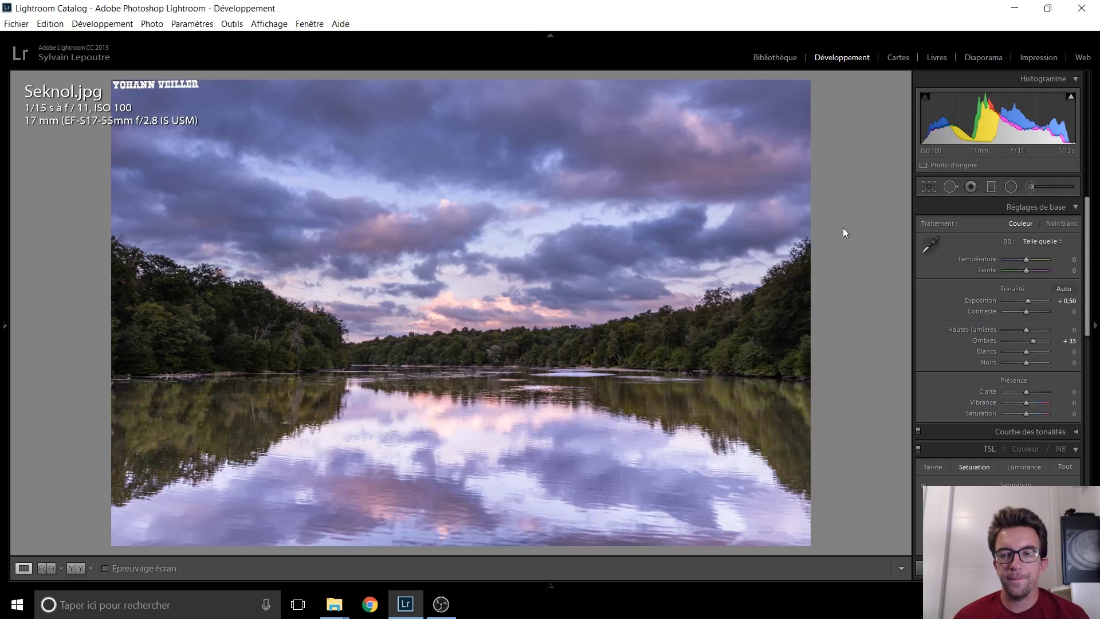
left_click(921, 186)
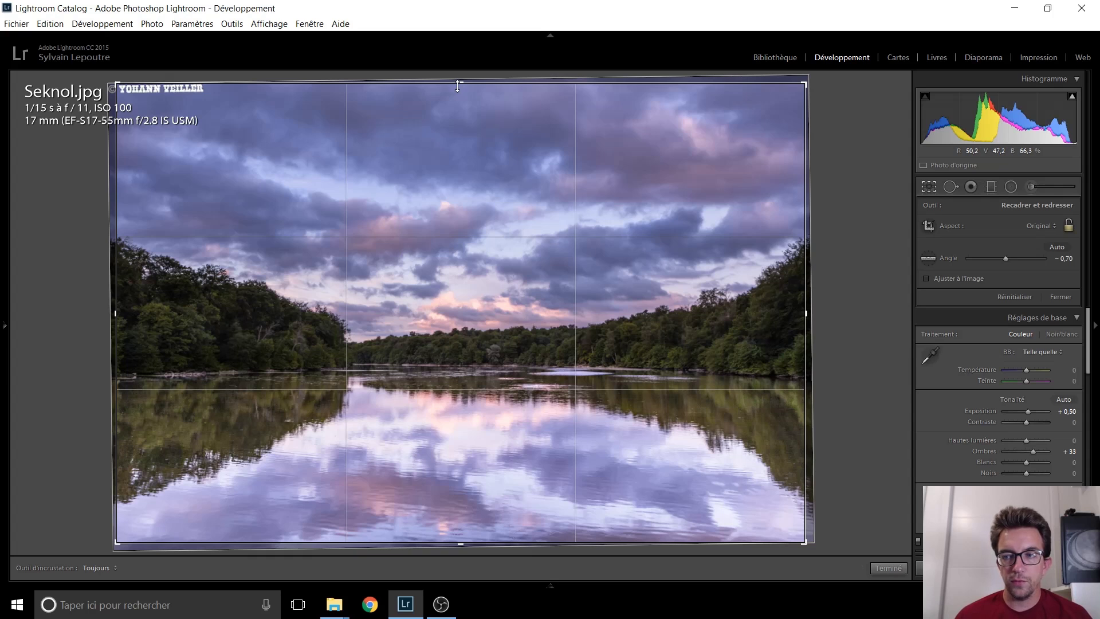
left_click_drag(457, 86, 458, 131)
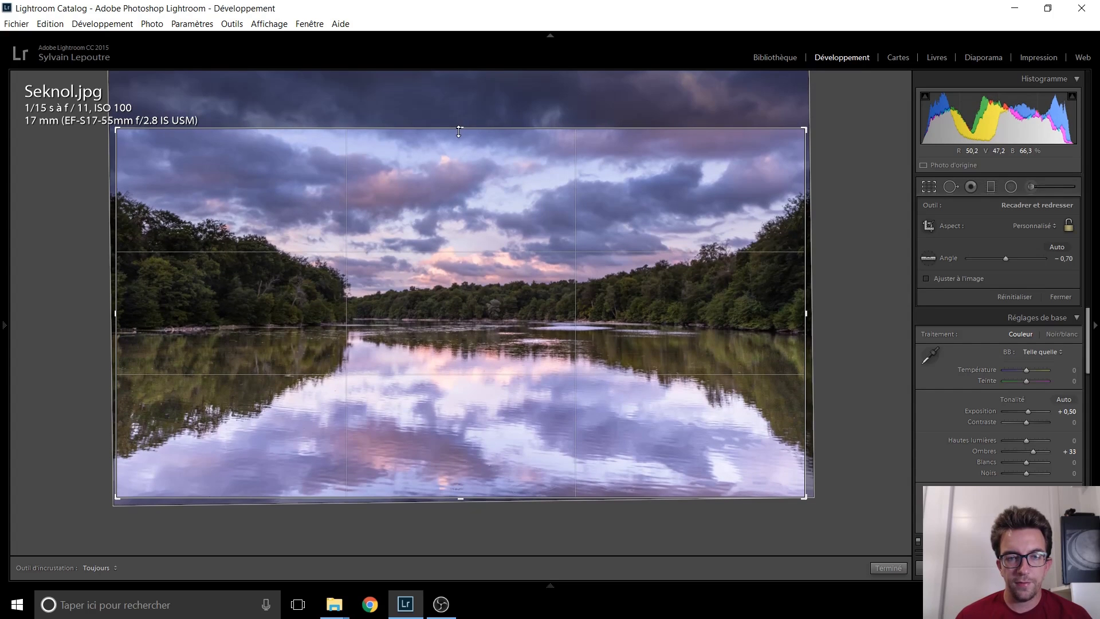
key("Return")
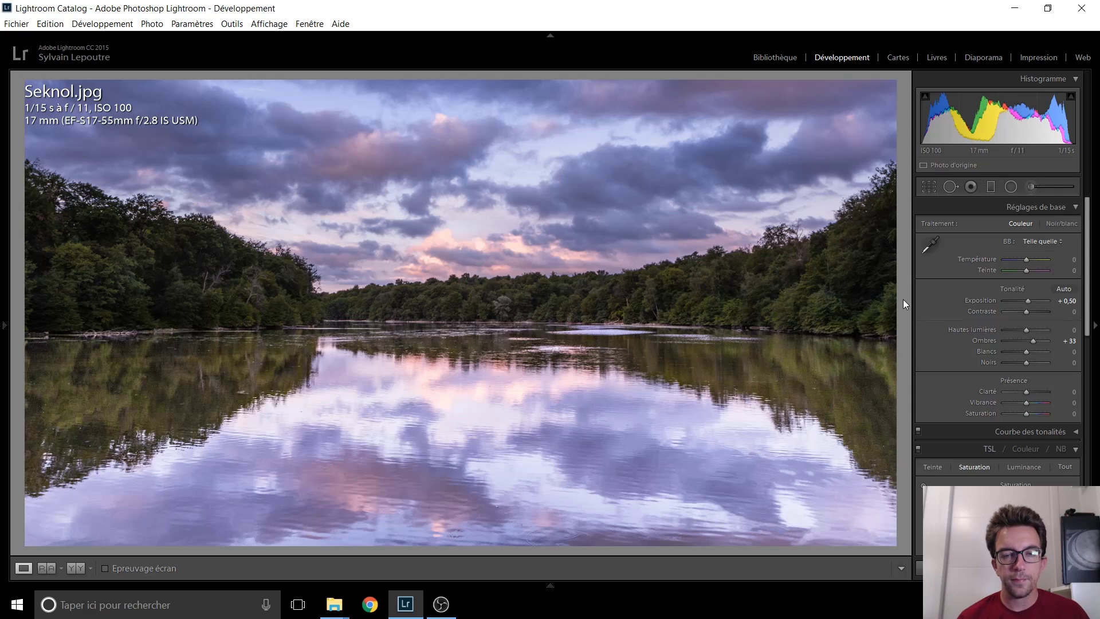
key("Right")
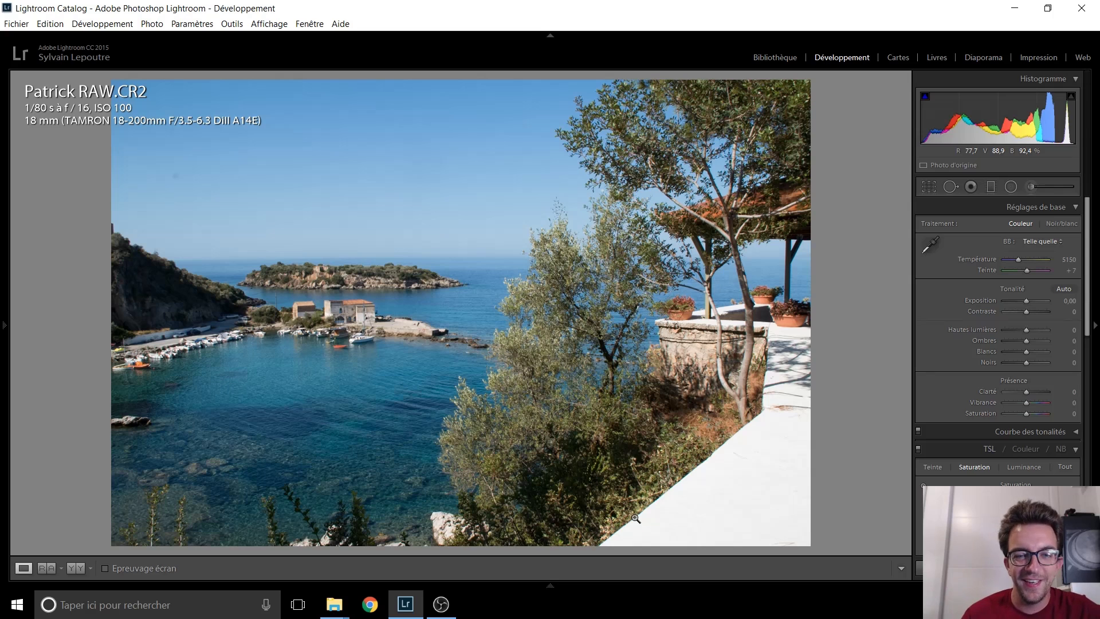
left_click(497, 351)
left_click_drag(429, 371, 440, 347)
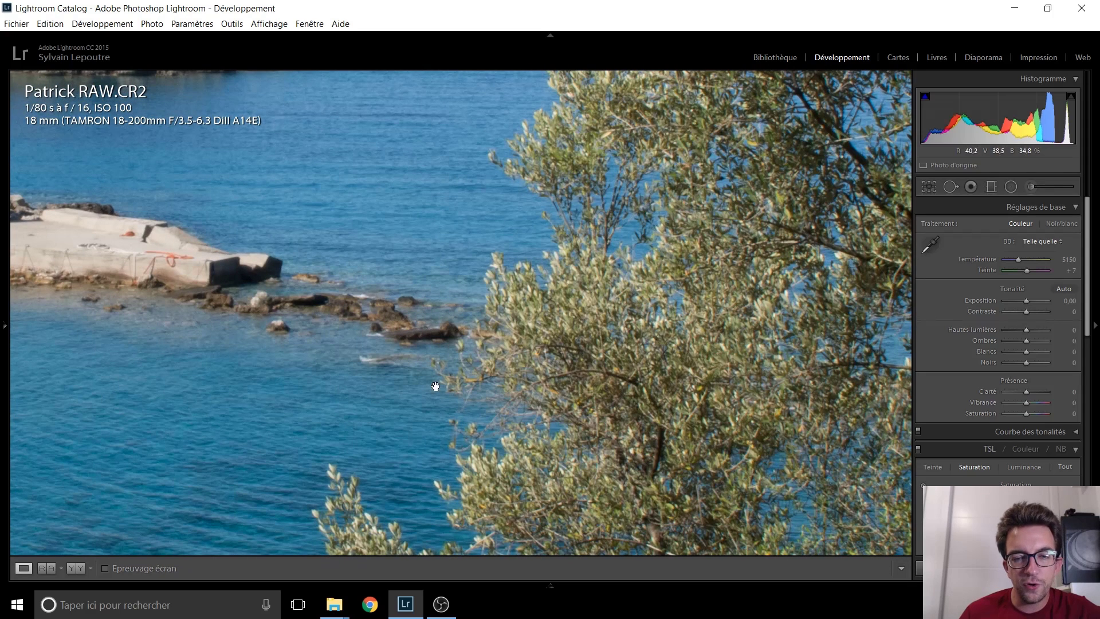
left_click(469, 324)
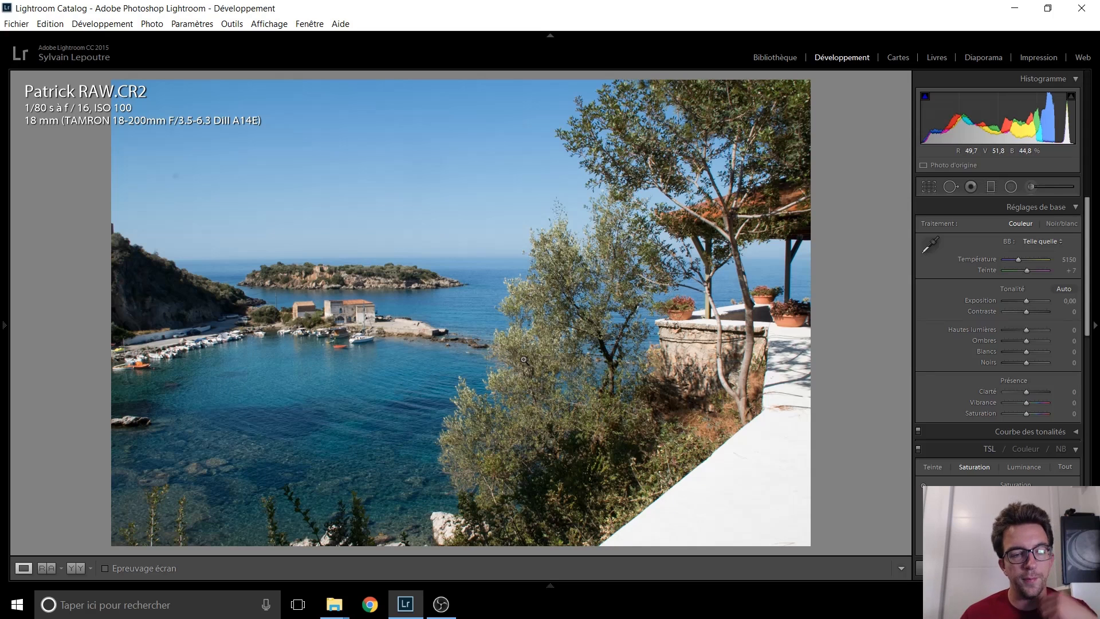
Visualize the spots in the coastal photo and remove the dust spot from the open sky with a size 76 healing brush
left_click(177, 172)
left_click(169, 197)
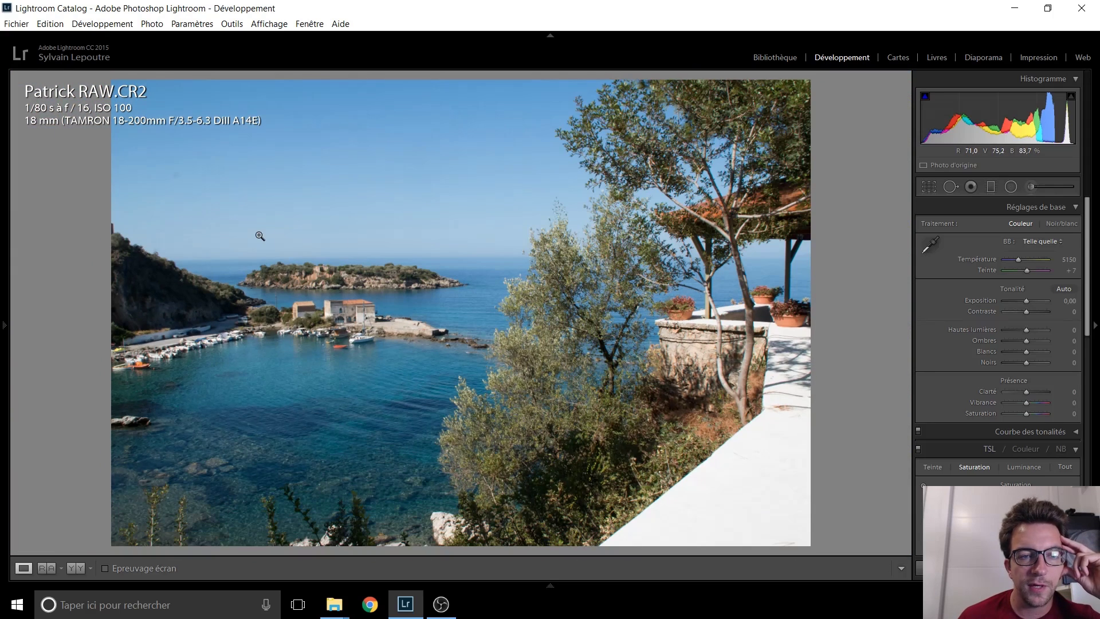
left_click(946, 191)
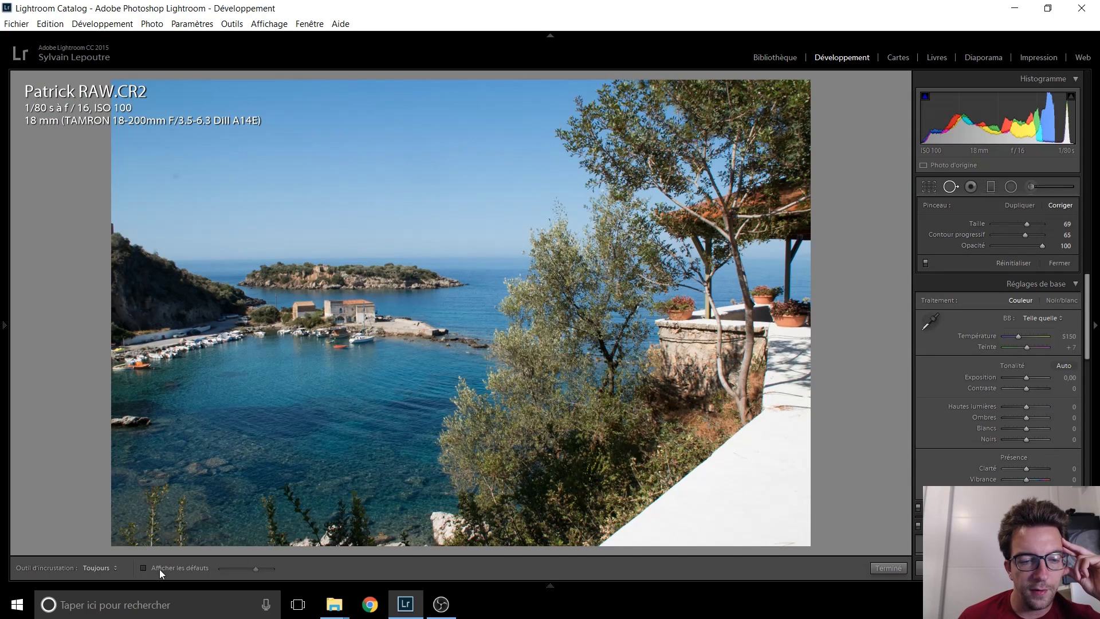
left_click(144, 568)
left_click_drag(264, 571, 273, 572)
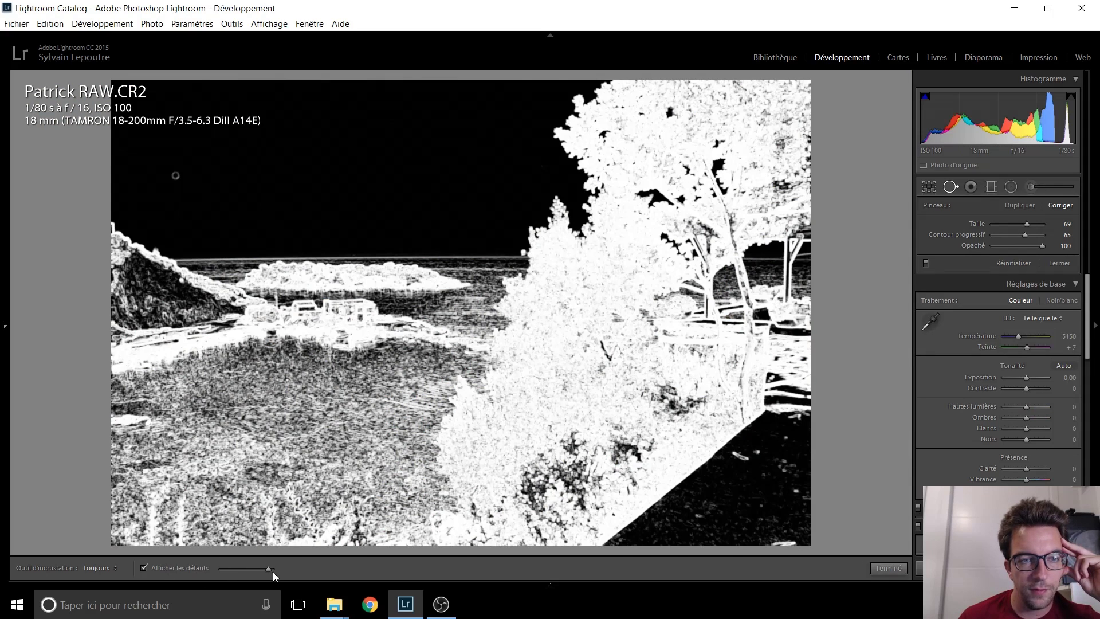
left_click_drag(263, 569, 266, 569)
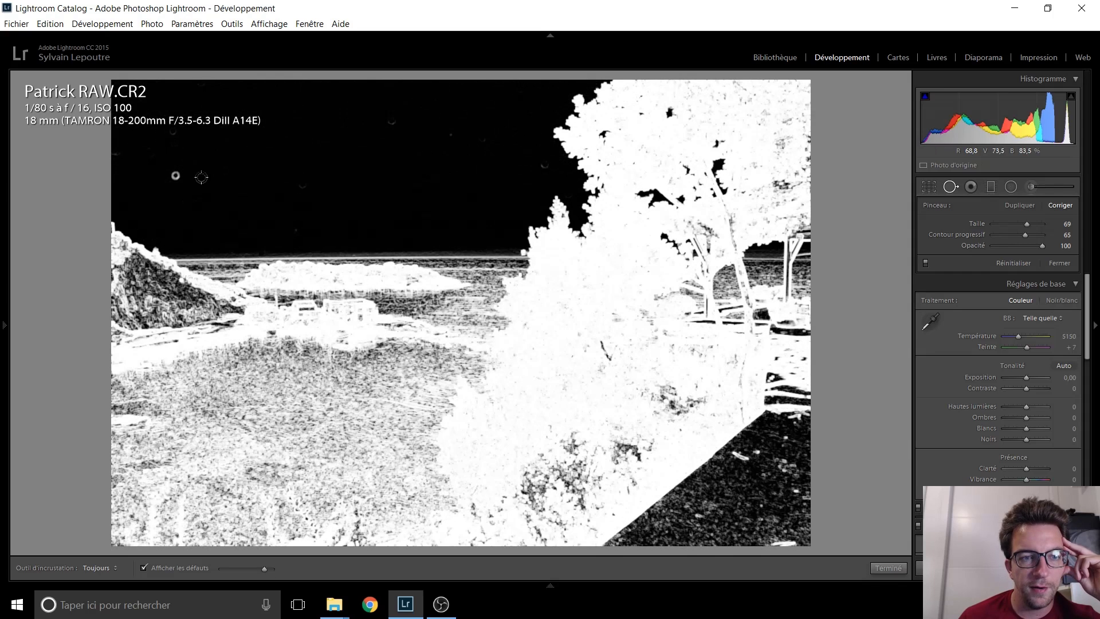
scroll(175, 175, "up", 2)
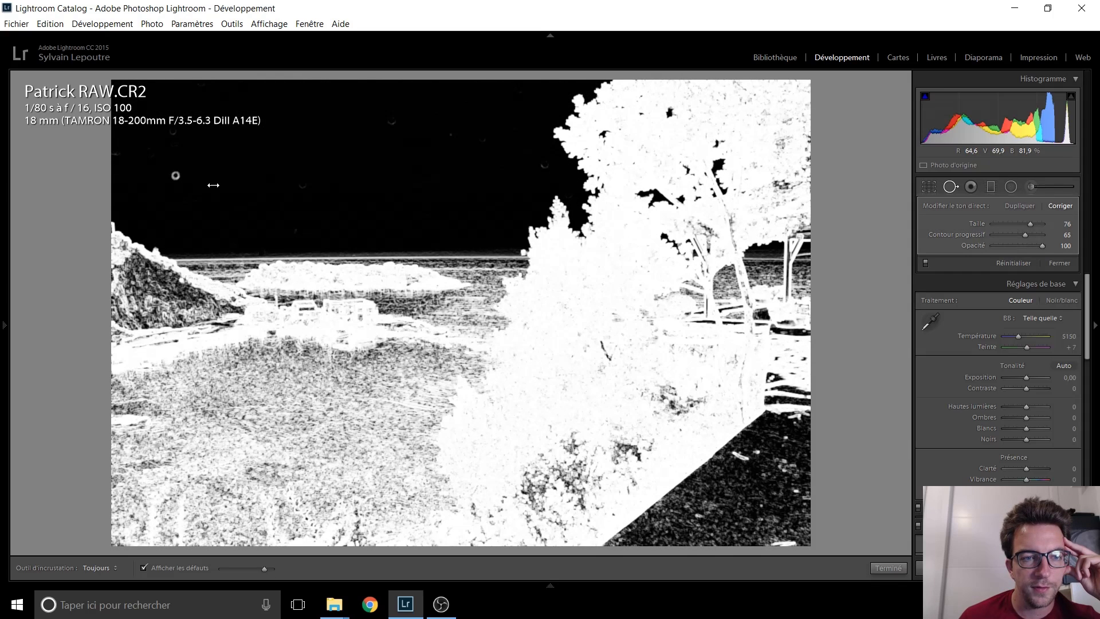
key("k")
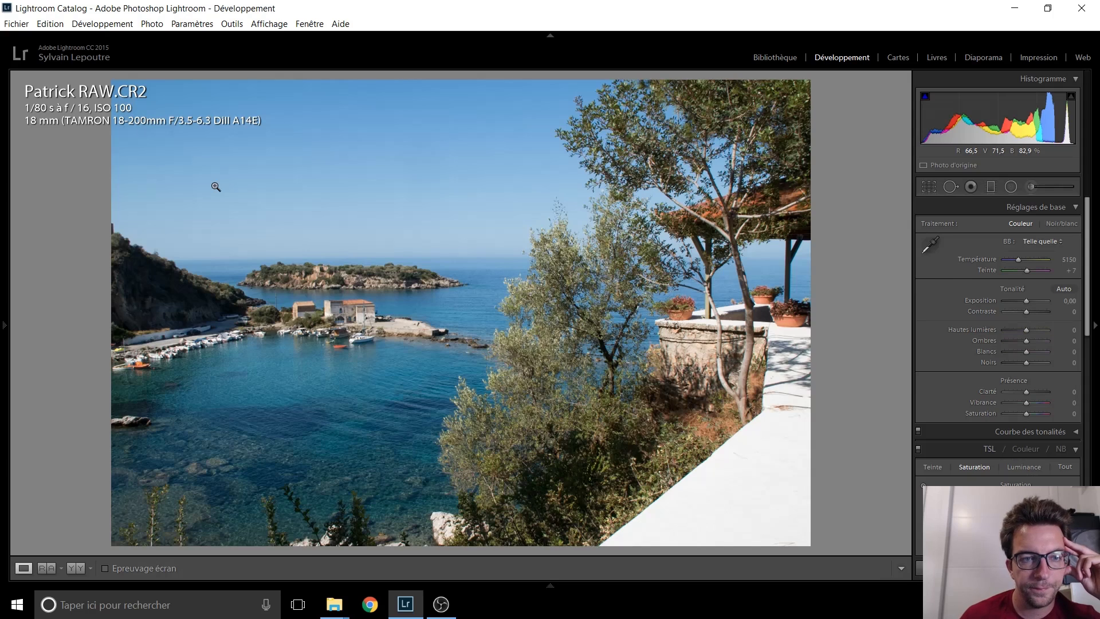
Crop a thin sliver off the coastal photo's left edge and the strip of foreground plants along its lower edge
left_click(937, 189)
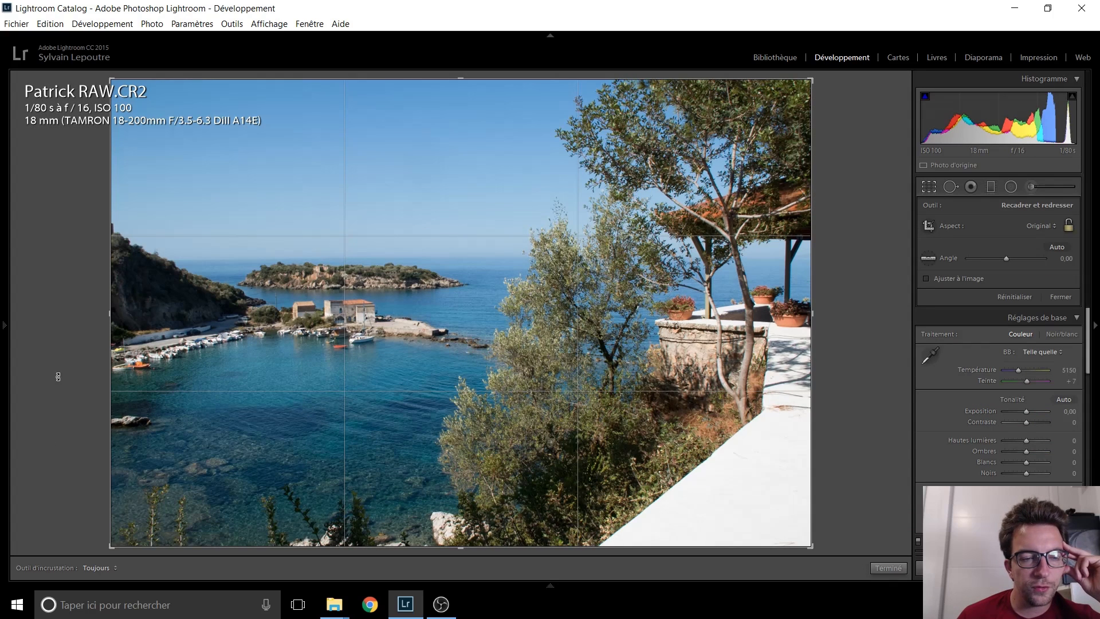
left_click_drag(112, 247, 114, 248)
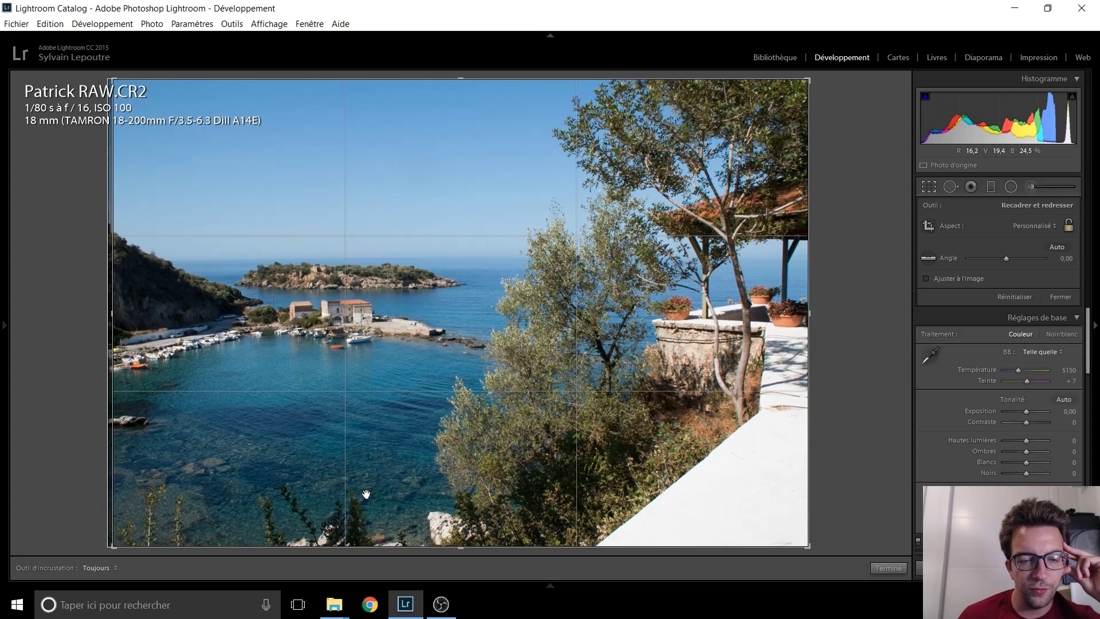
mouse_move(464, 549)
left_mouse_down()
mouse_move(460, 527)
mouse_move(459, 556)
left_mouse_up()
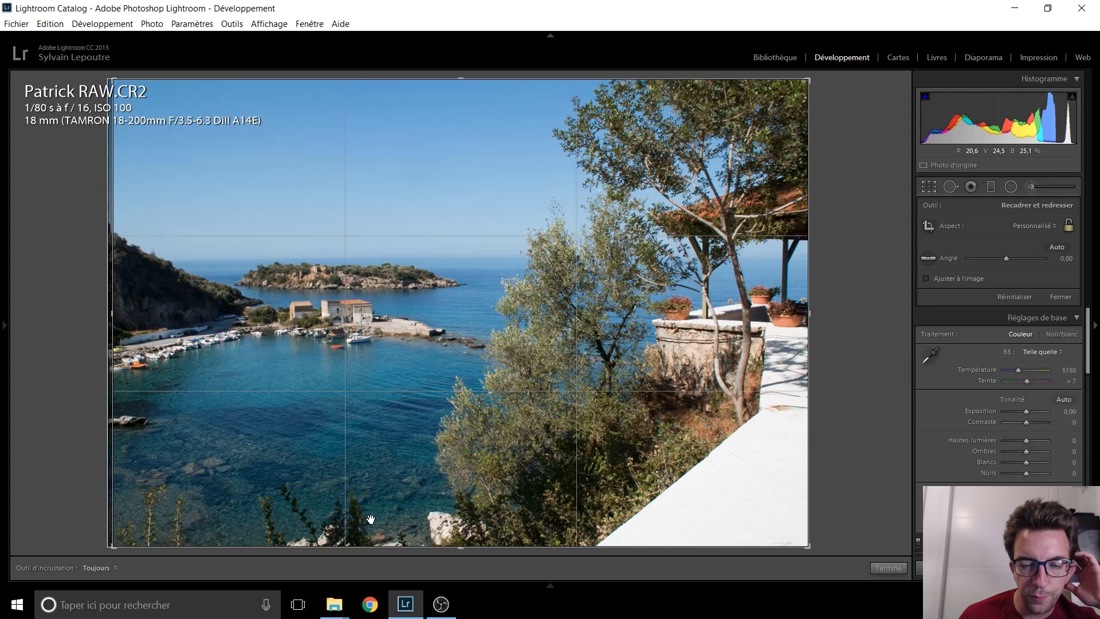
left_click_drag(457, 549, 447, 531)
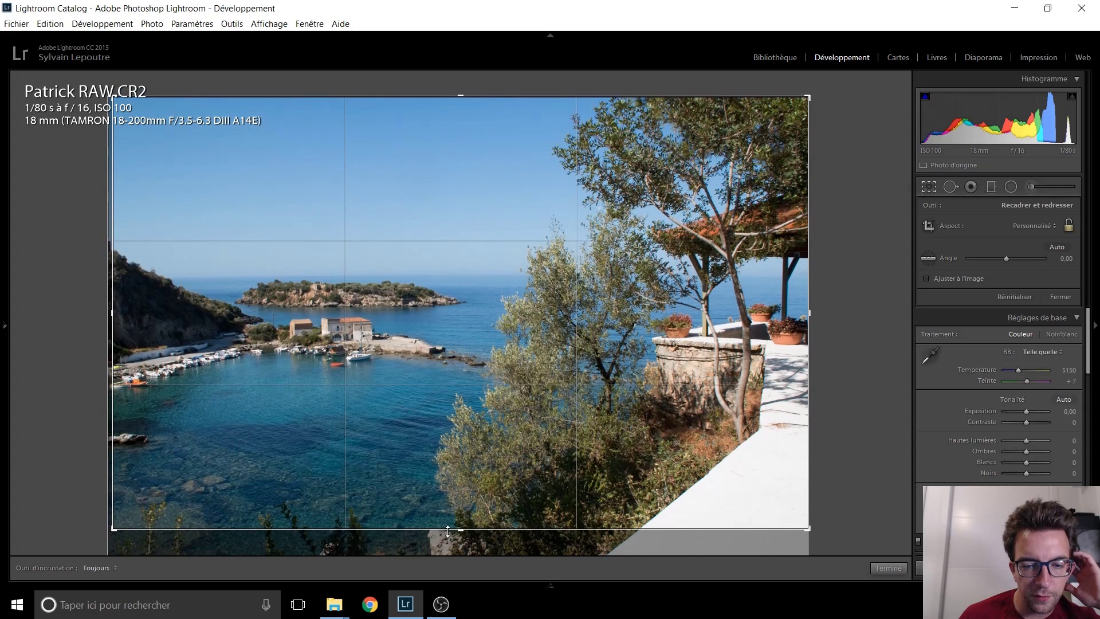
key("Return")
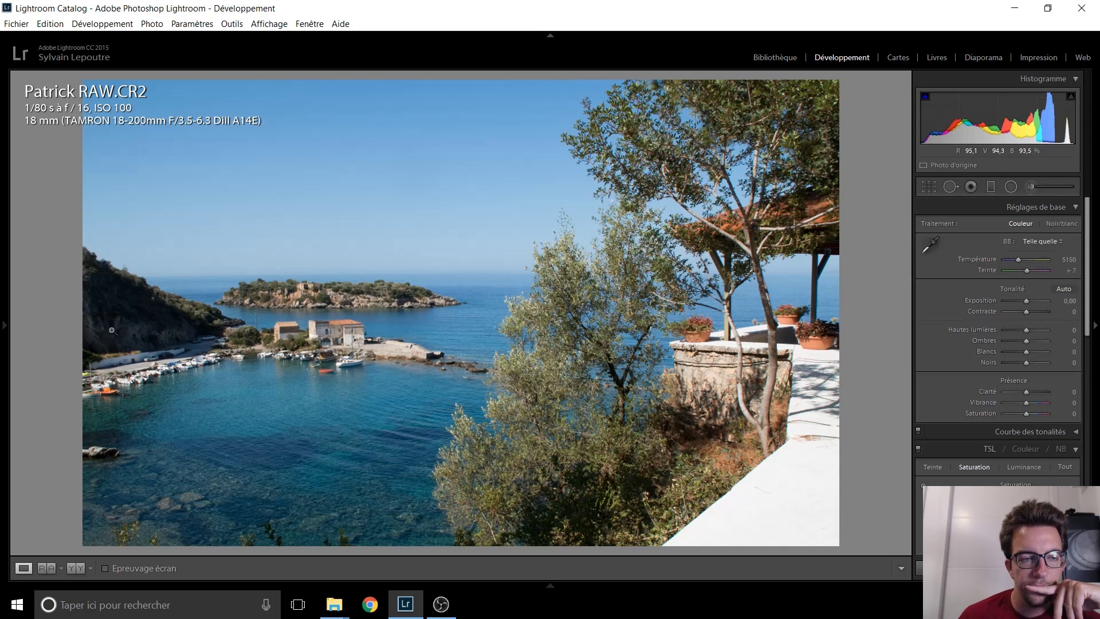
Restore the coastal photo's lower strip to compare the framing and crop it off again
left_click(929, 186)
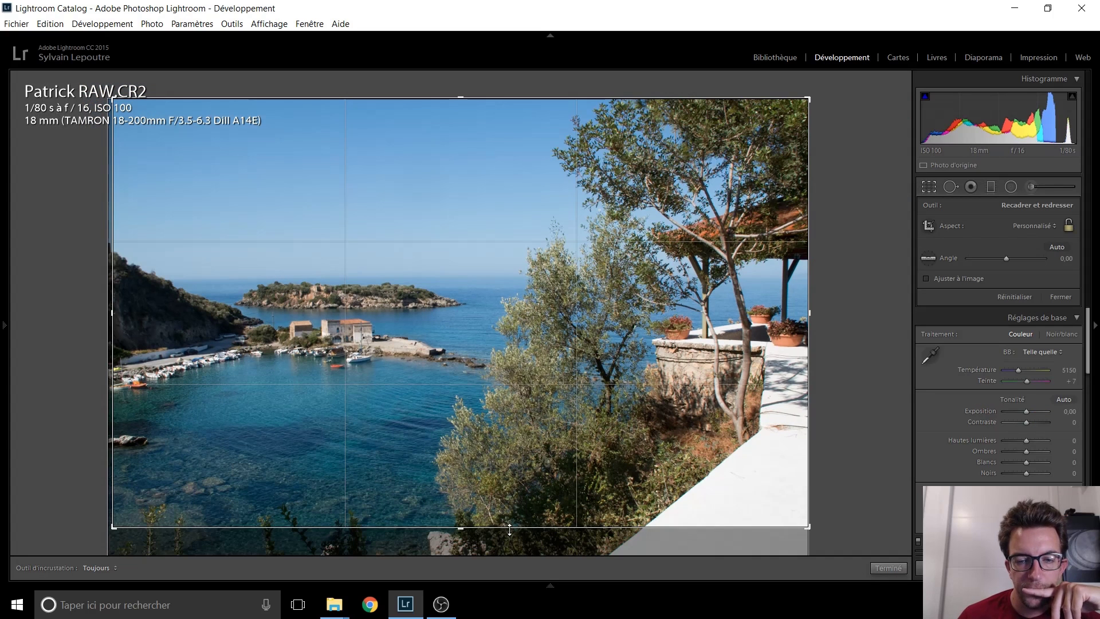
left_click_drag(466, 530, 464, 549)
key("Return")
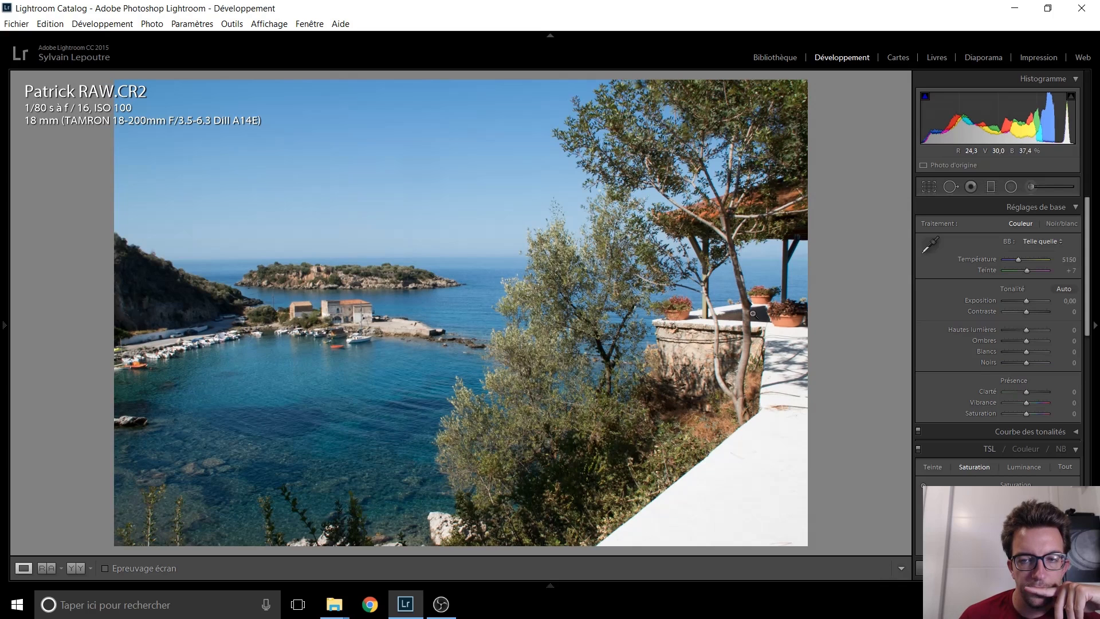
left_click(928, 186)
left_click_drag(461, 547, 463, 529)
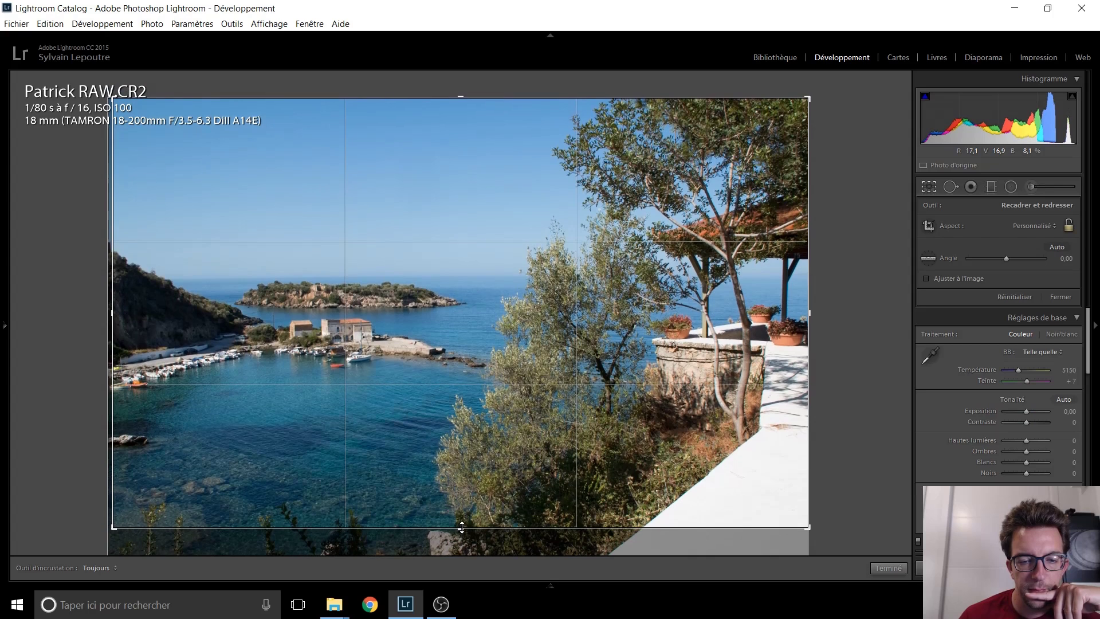
key("Return")
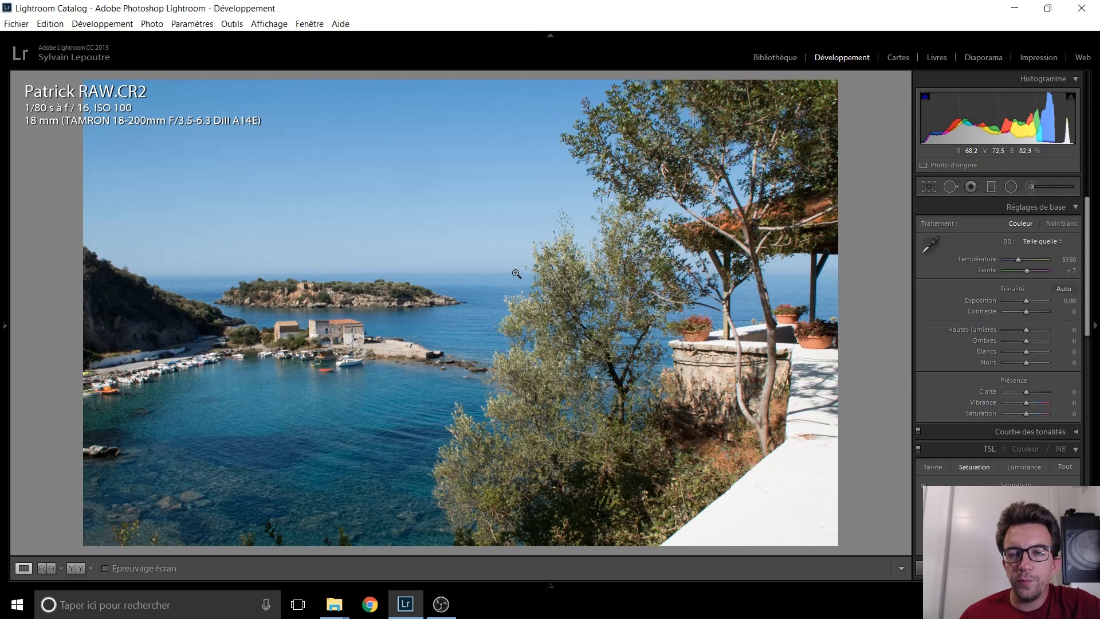
Crop a strip of sky off the upper edge of the coastal photo, keeping some sky above the pergola roof
left_click(926, 187)
left_click_drag(458, 91, 463, 129)
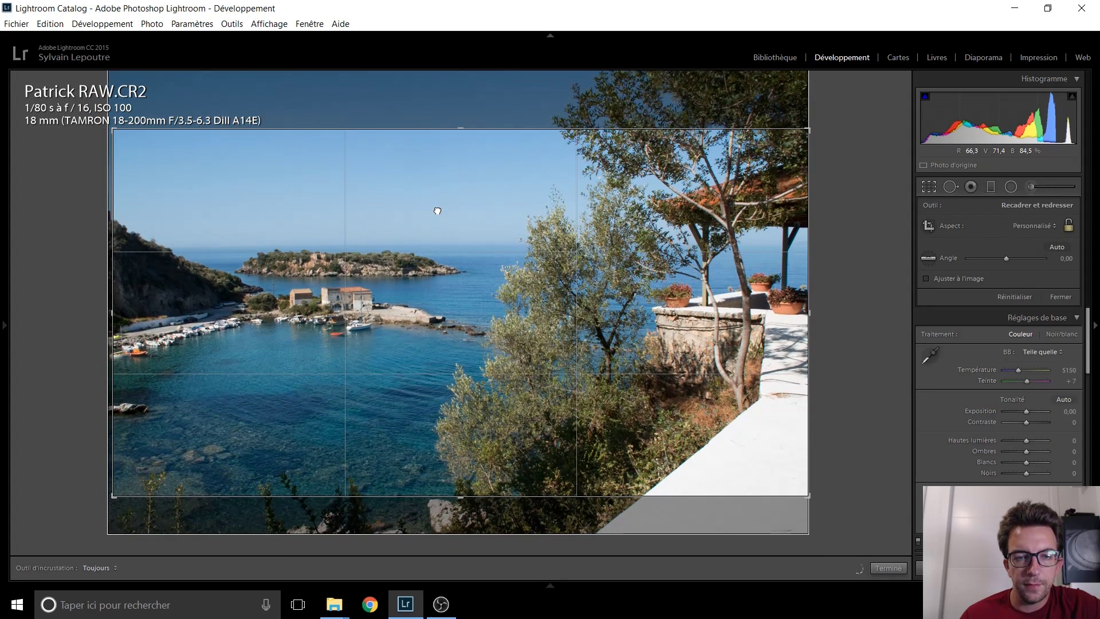
key("Return")
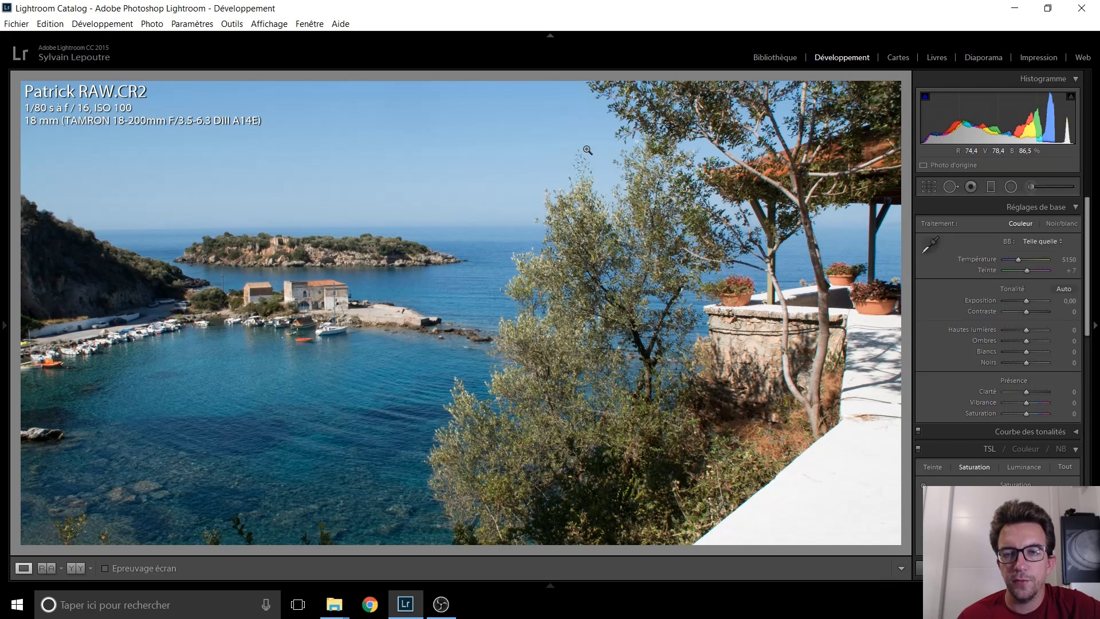
left_click(933, 190)
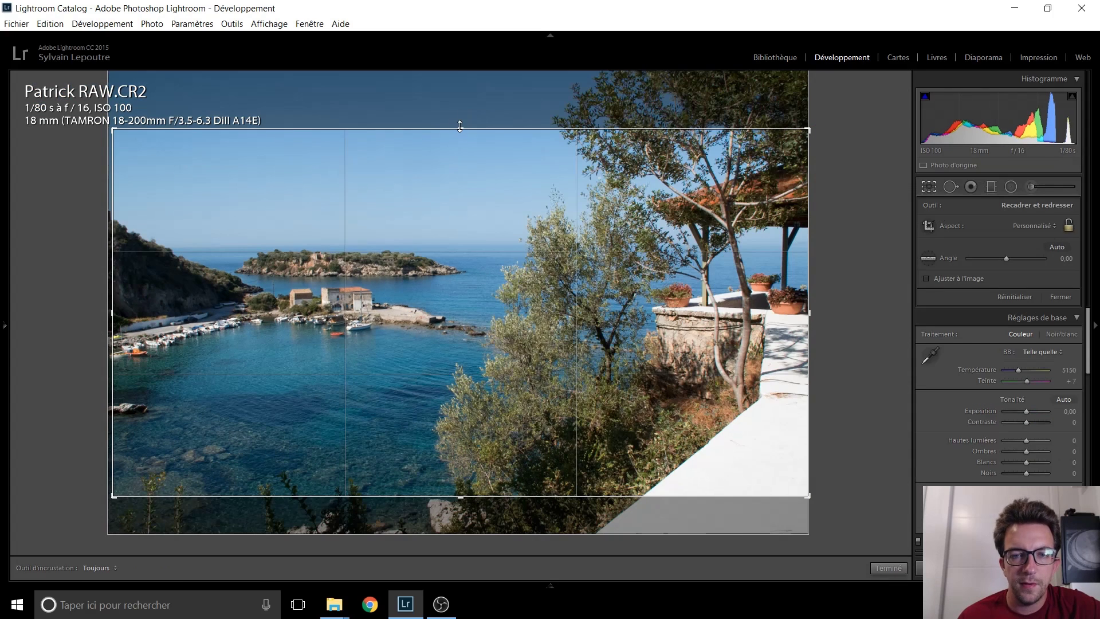
left_click_drag(461, 121, 460, 114)
key("Return")
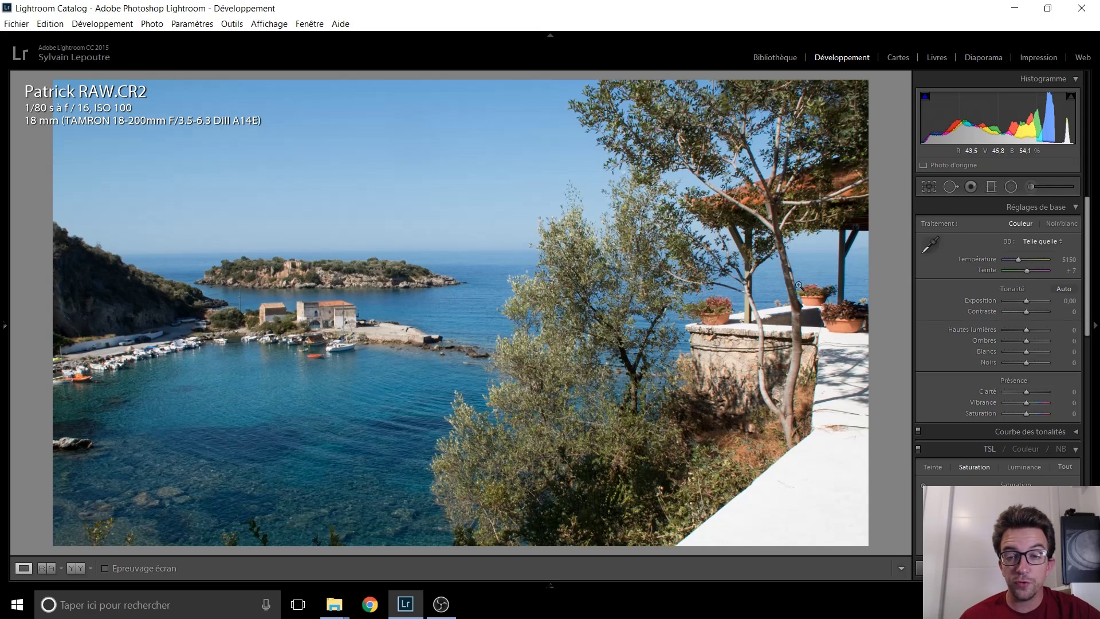
Set the coastal photo's Exposure to +0.20, Highlights to −45 and Shadows to +26
left_click(1026, 303)
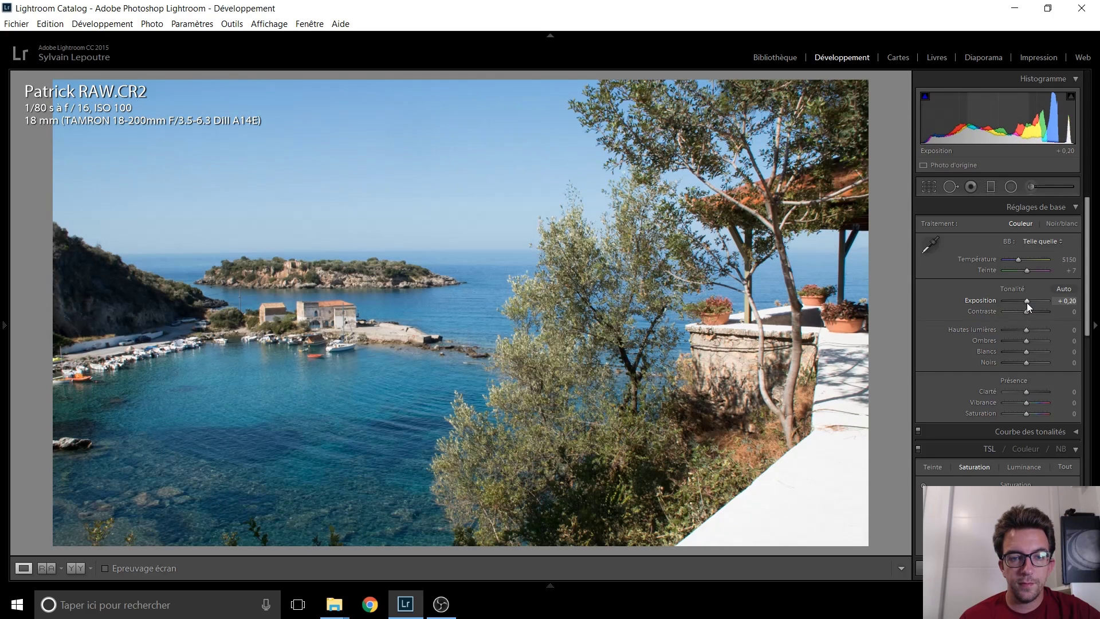
scroll(1027, 332, "down", 13)
scroll(1026, 333, "up", 5)
scroll(1026, 342, "up", 9)
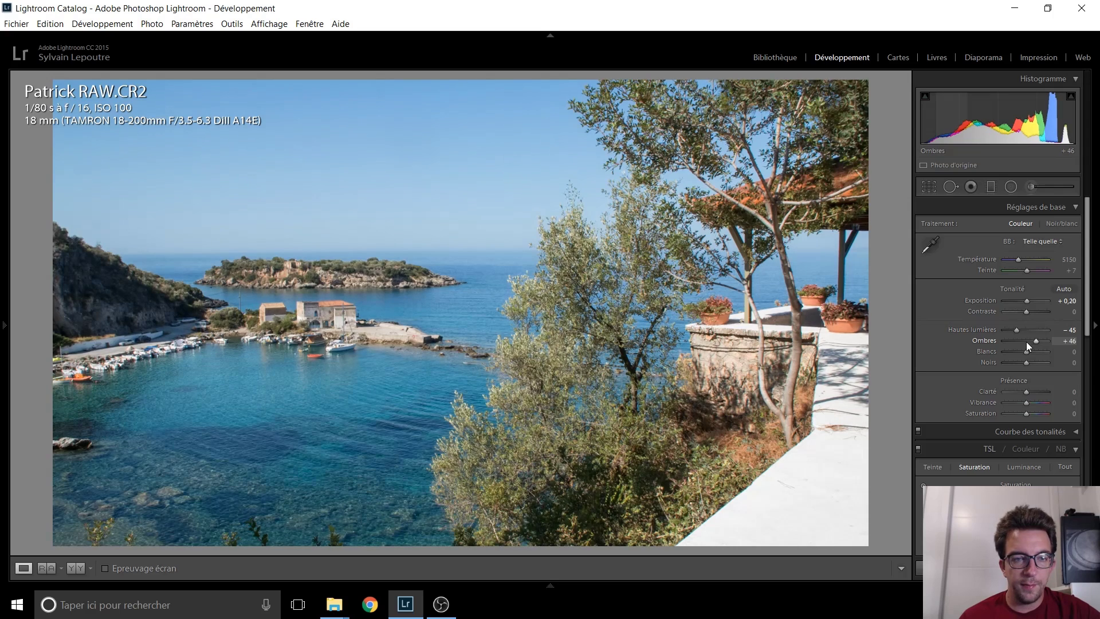
scroll(1025, 341, "down", 1)
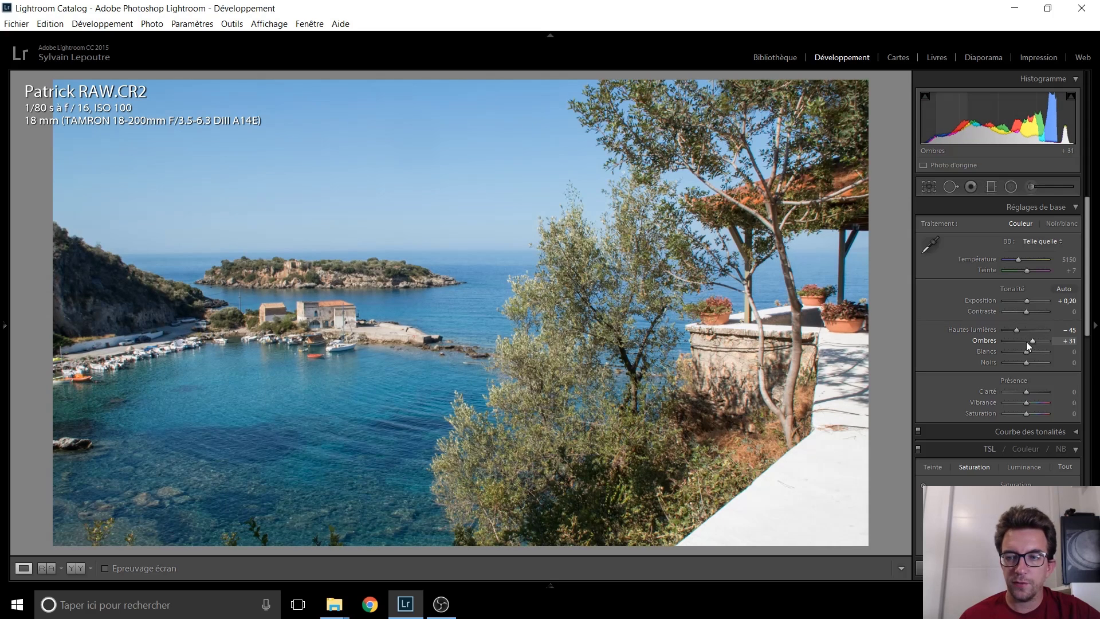
Set the coastal photo's Whites to +30 and Blacks to −20
scroll(1026, 353, "up", 6)
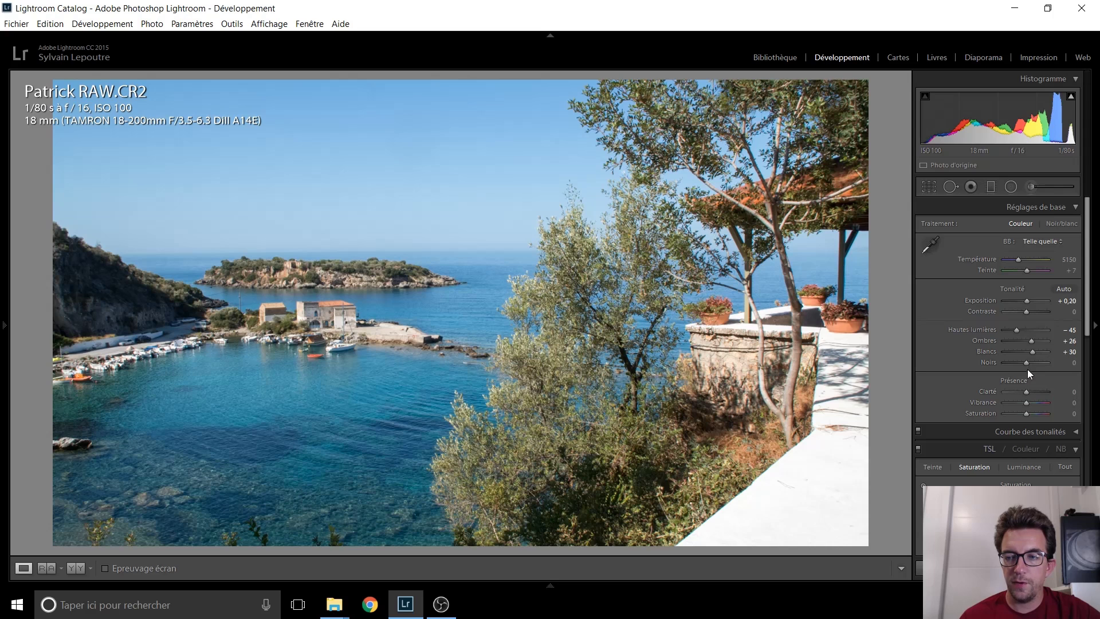
key("Down")
key("Down")
key("Down")
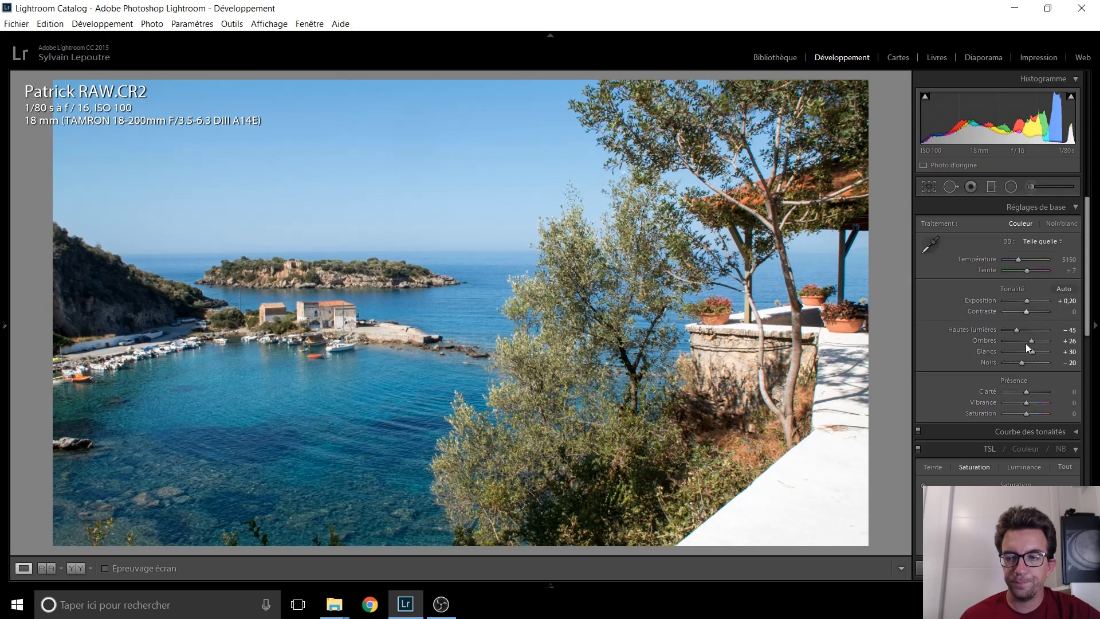
Try stronger and weaker Clarity on the coastal photo and settle on −5
key("Up")
key("Up")
key("Up")
key("Up")
key("Up")
key("Up")
key("Up")
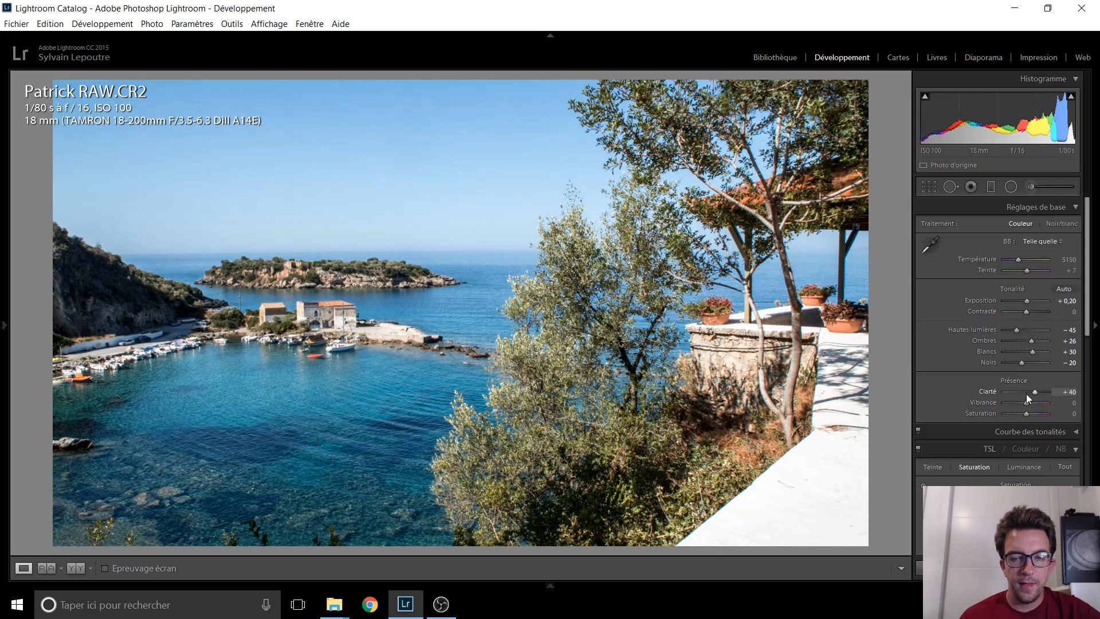
key("Down")
key("Down")
key("Down")
key("Down")
key("Down")
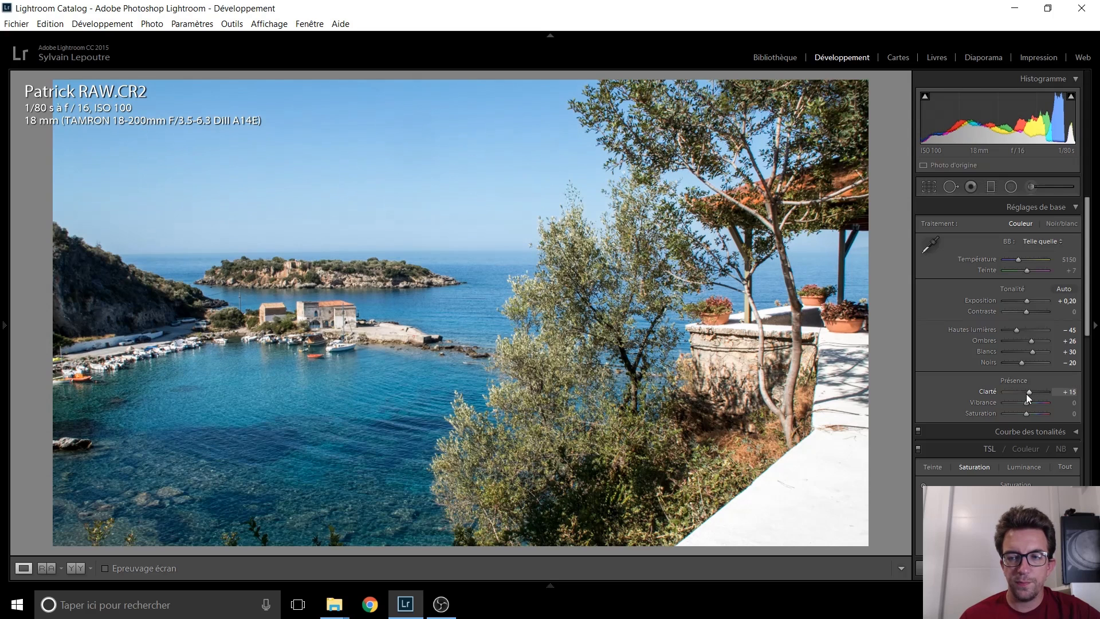
key("Down")
key("Down")
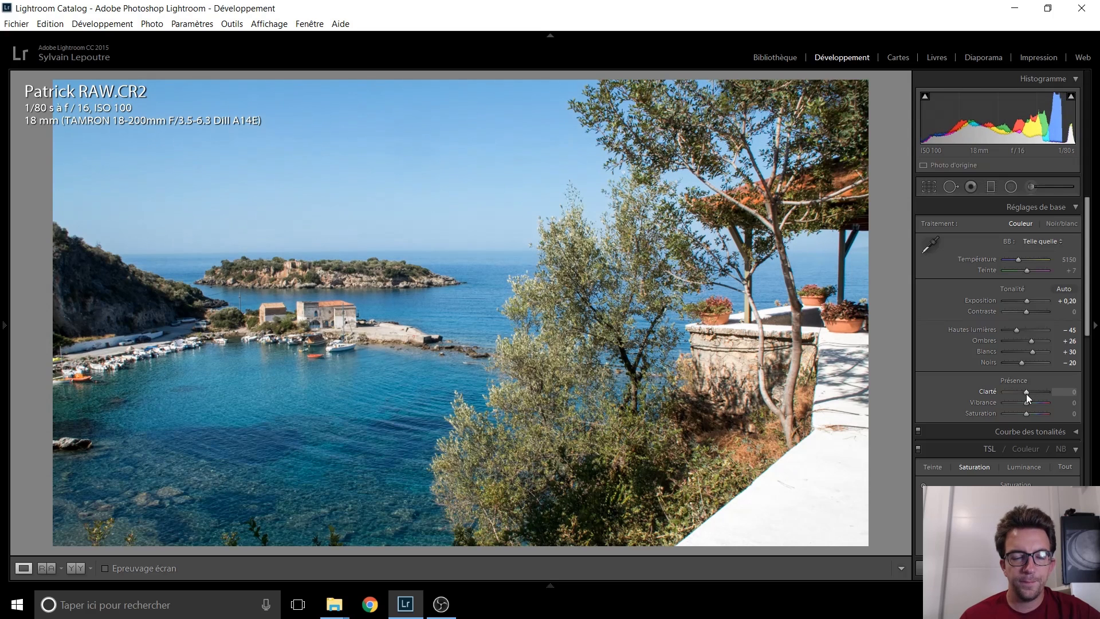
key("Down")
key("Down")
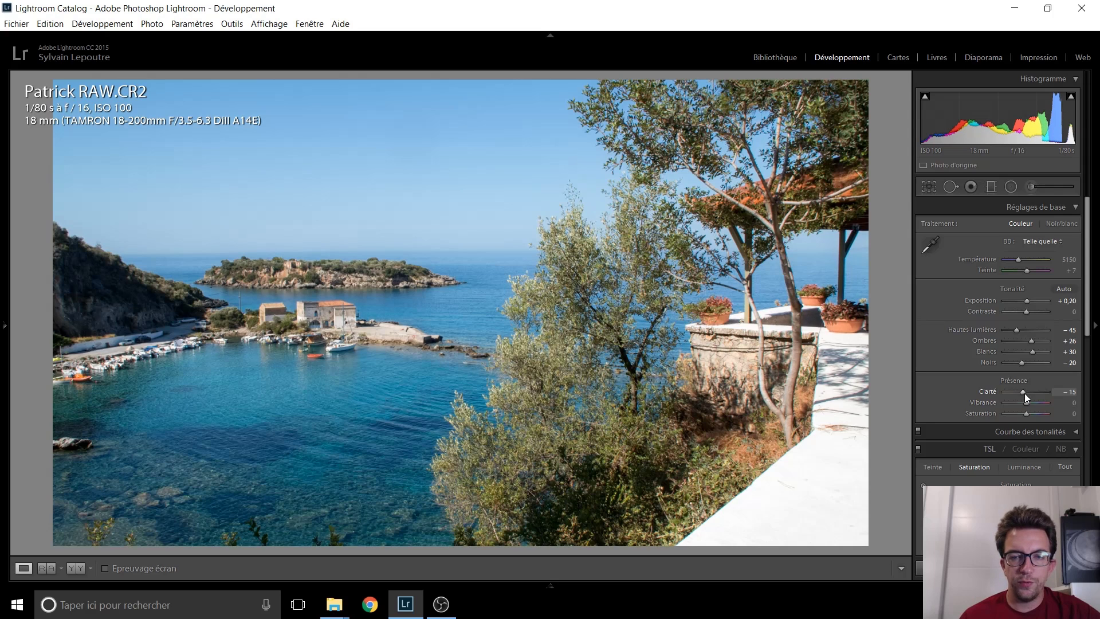
key("Up")
key("Up")
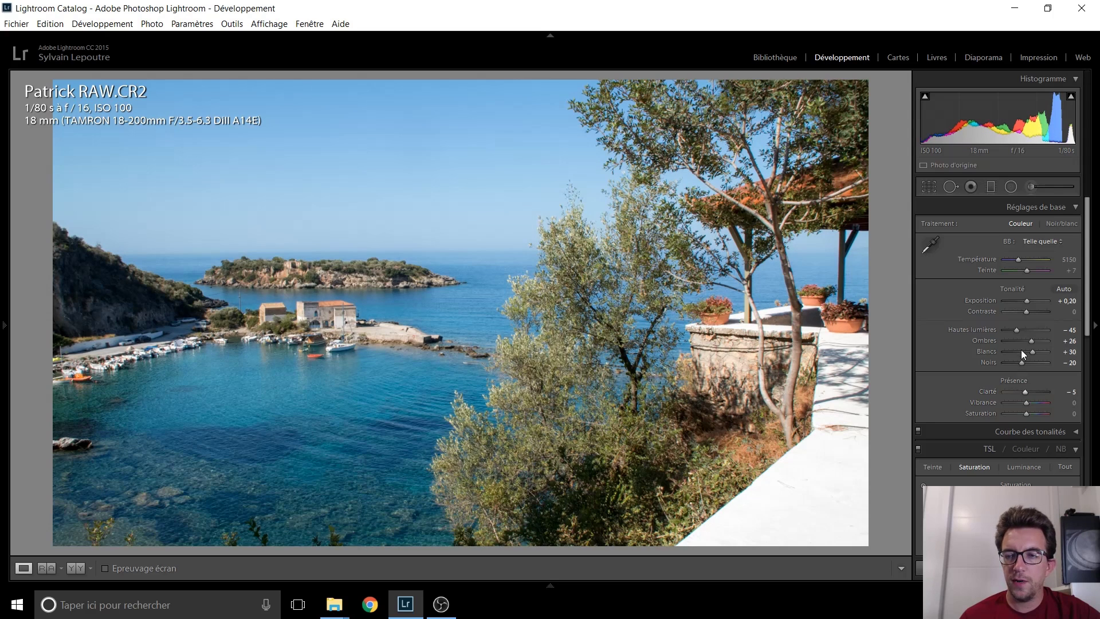
Lower the coastal photo's Contrast to −15
key("Down")
key("Down")
key("Down")
key("Down")
key("Down")
key("Down")
key("Down")
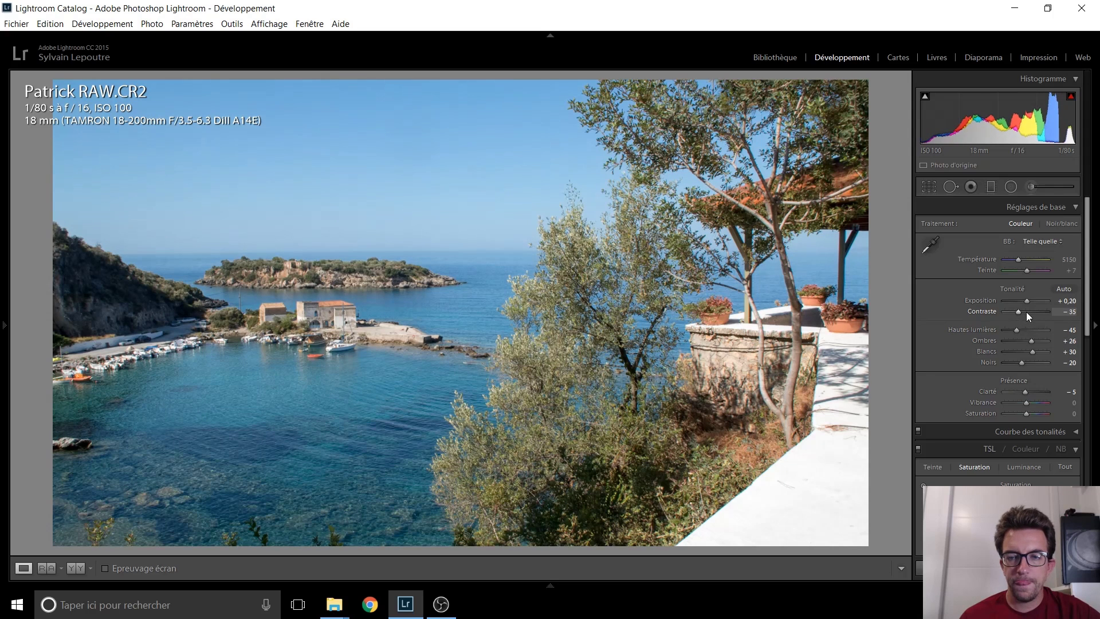
key("Up")
key("Up")
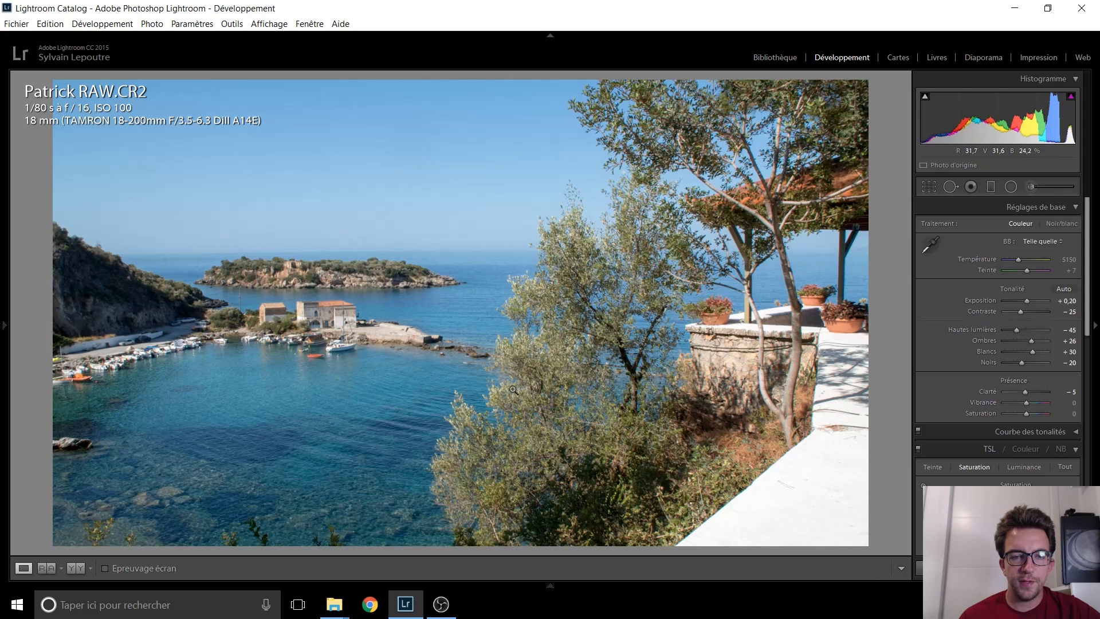
key("Up")
key("Up")
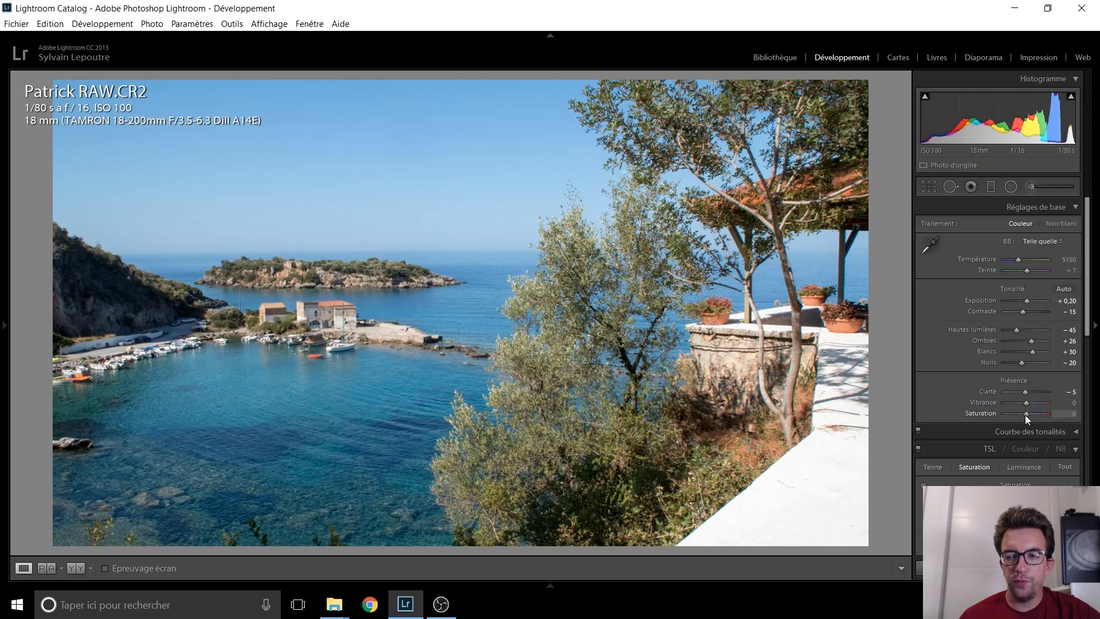
Set the coastal photo's overall Saturation to +15
key("Up")
key("Up")
key("Up")
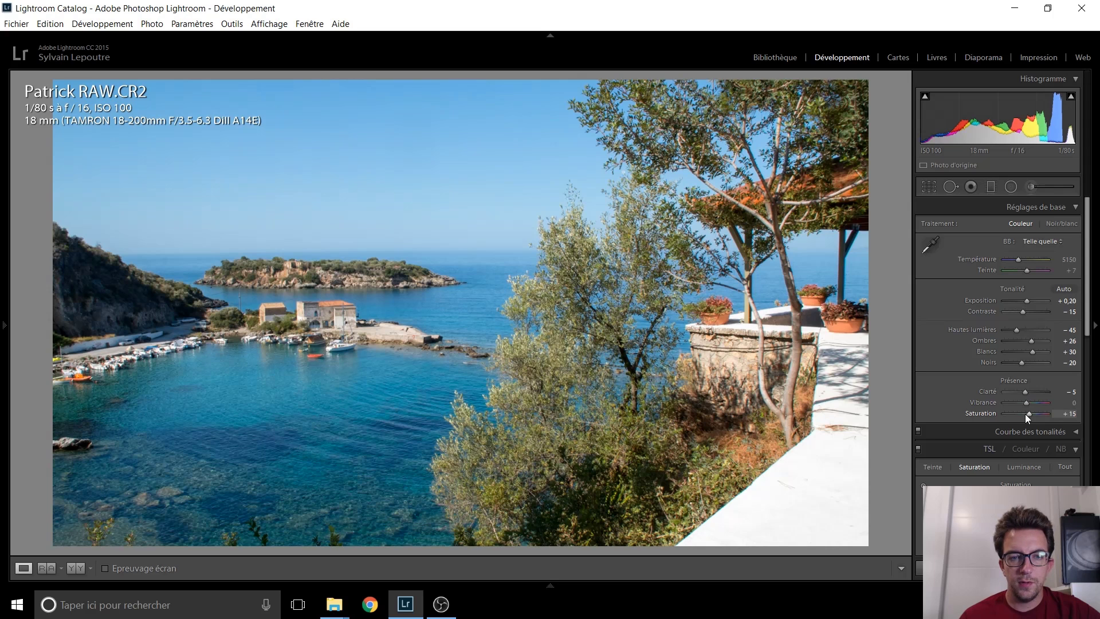
Set the coastal photo's Vibrance to +11 and its sharpening amount to 60
key("Up")
key("Up")
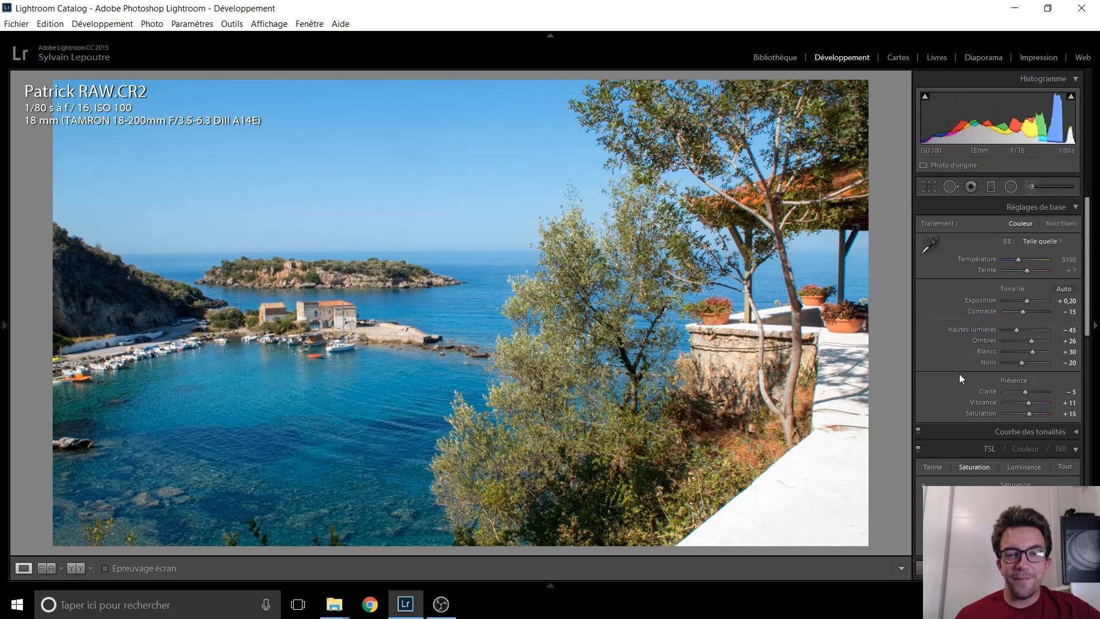
scroll(959, 374, "down", 10)
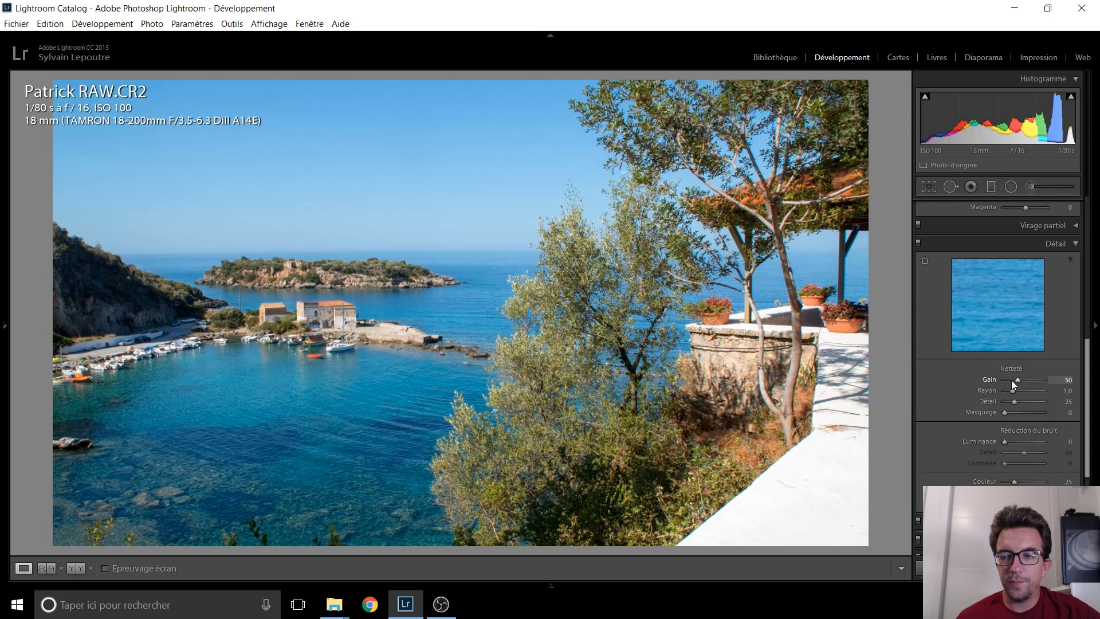
scroll(1011, 380, "up", 1)
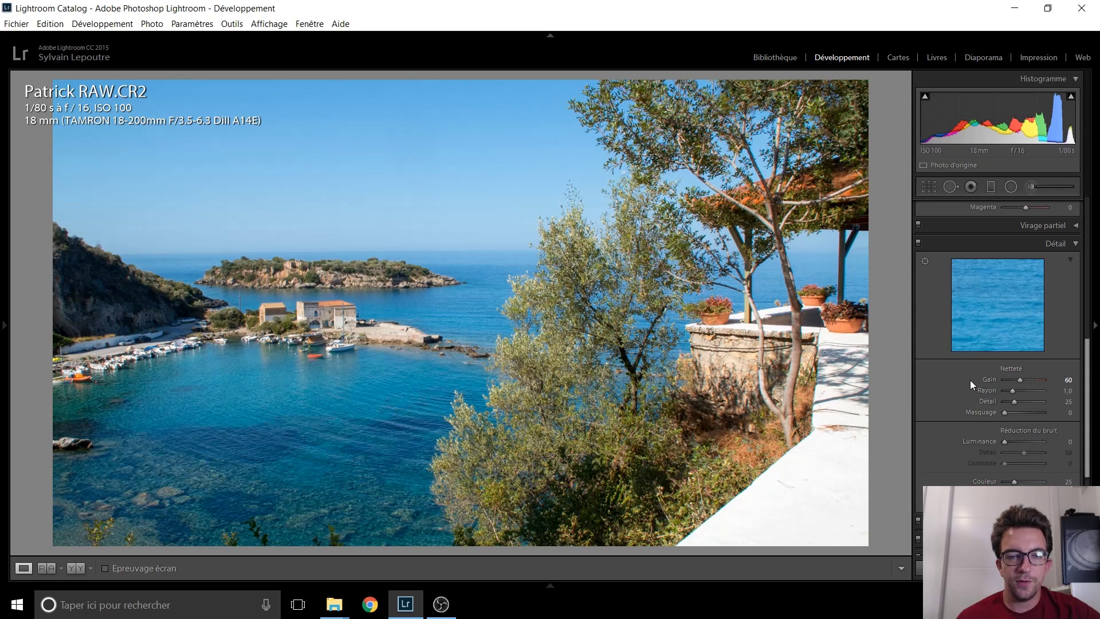
Add a post-crop vignette with an amount of −10 to the coastal photo
scroll(970, 380, "down", 4)
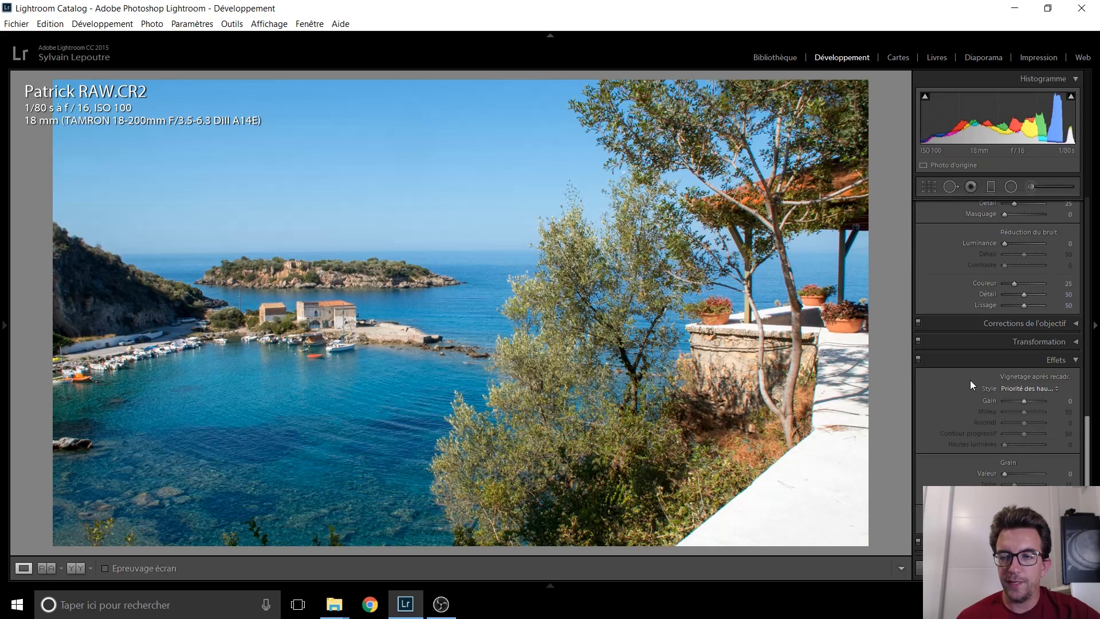
scroll(1023, 400, "down", 3)
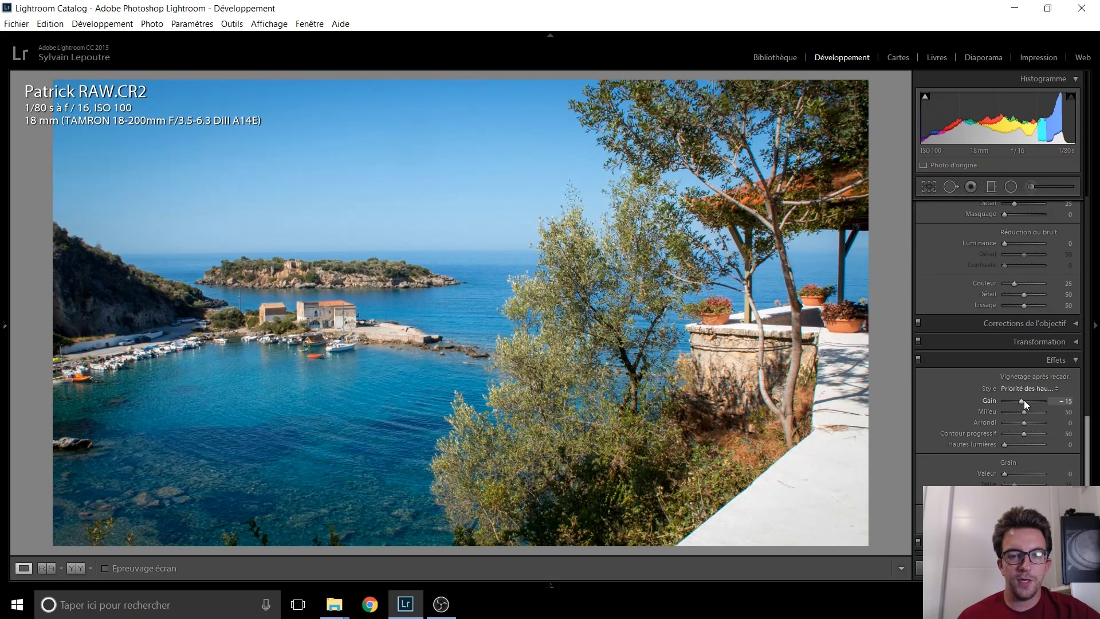
scroll(1023, 400, "up", 1)
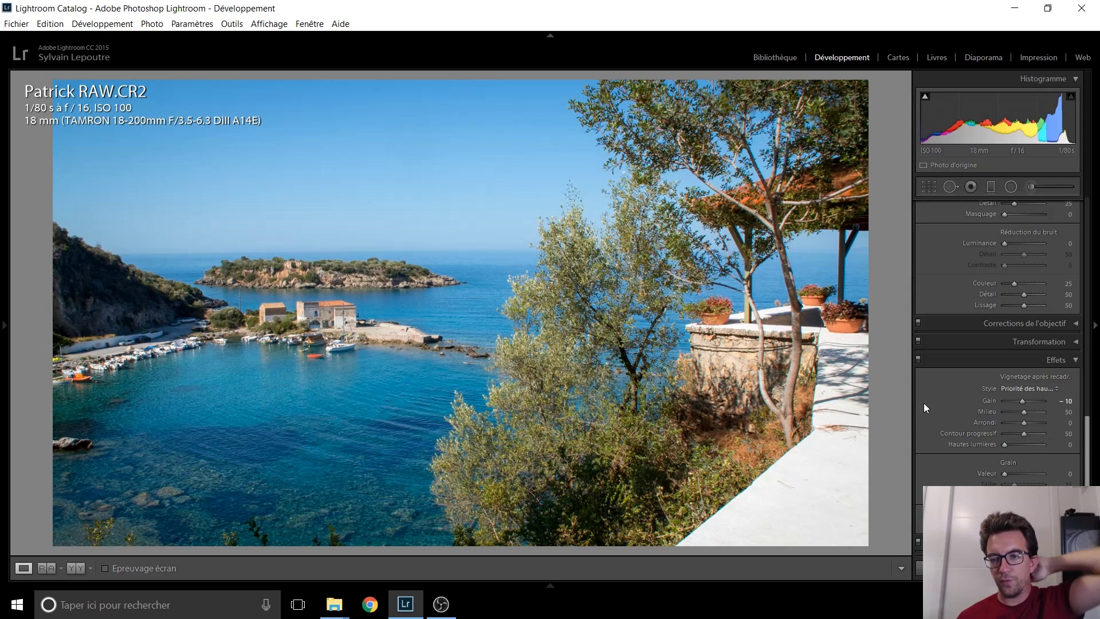
Compare the coastal photo's imported state with its latest edit through the history
scroll(936, 401, "up", 5)
scroll(936, 404, "up", 4)
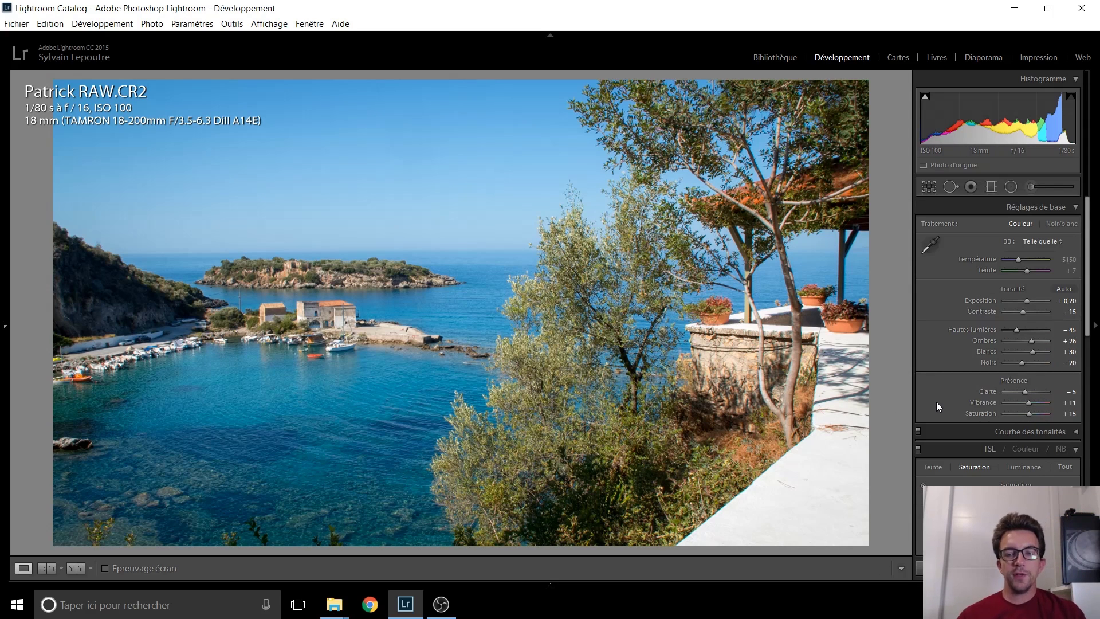
mouse_move(8, 335)
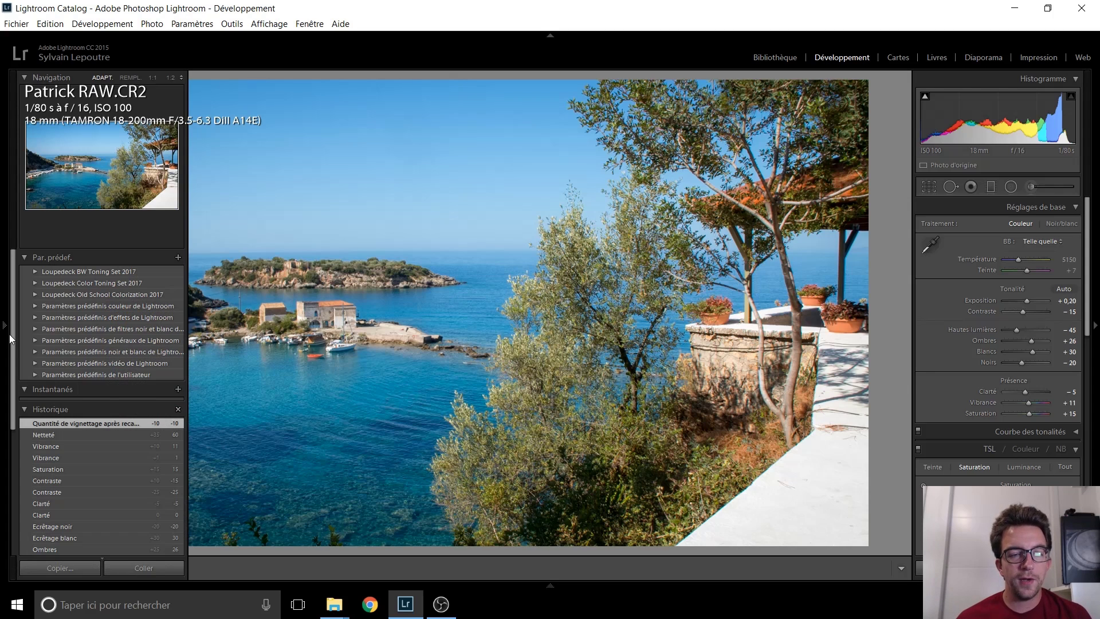
scroll(88, 449, "down", 5)
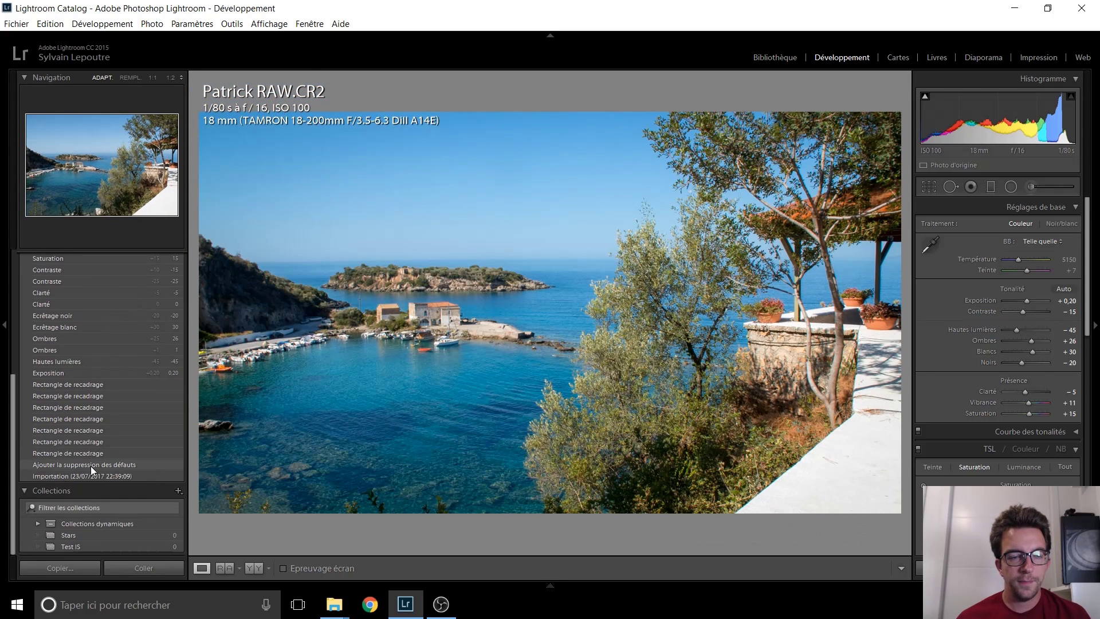
left_click(91, 473)
scroll(83, 445, "up", 5)
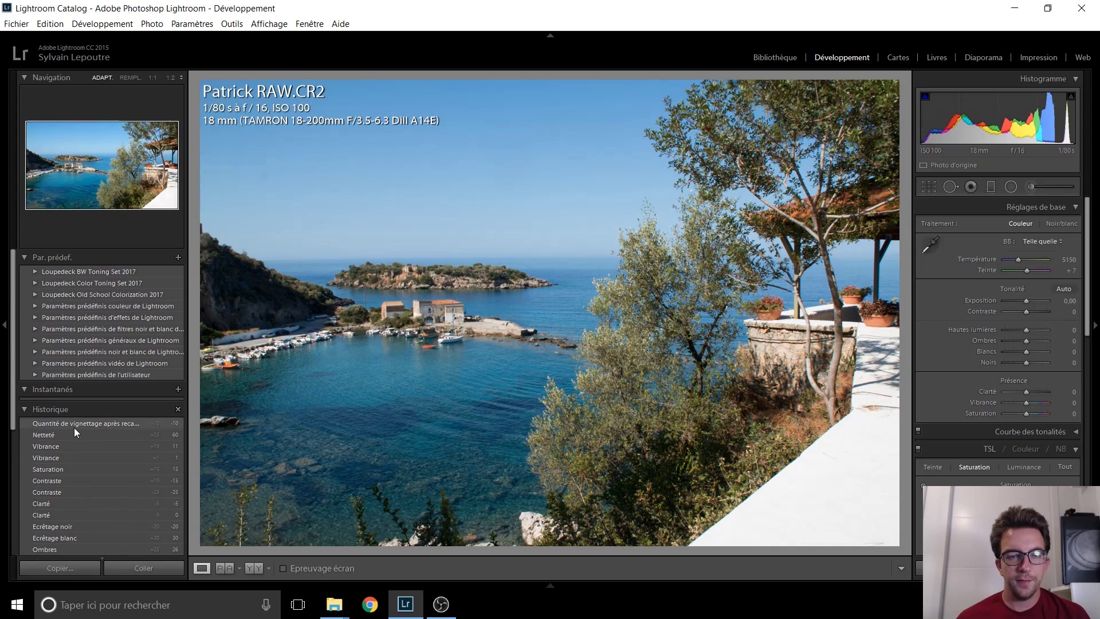
left_click(76, 424)
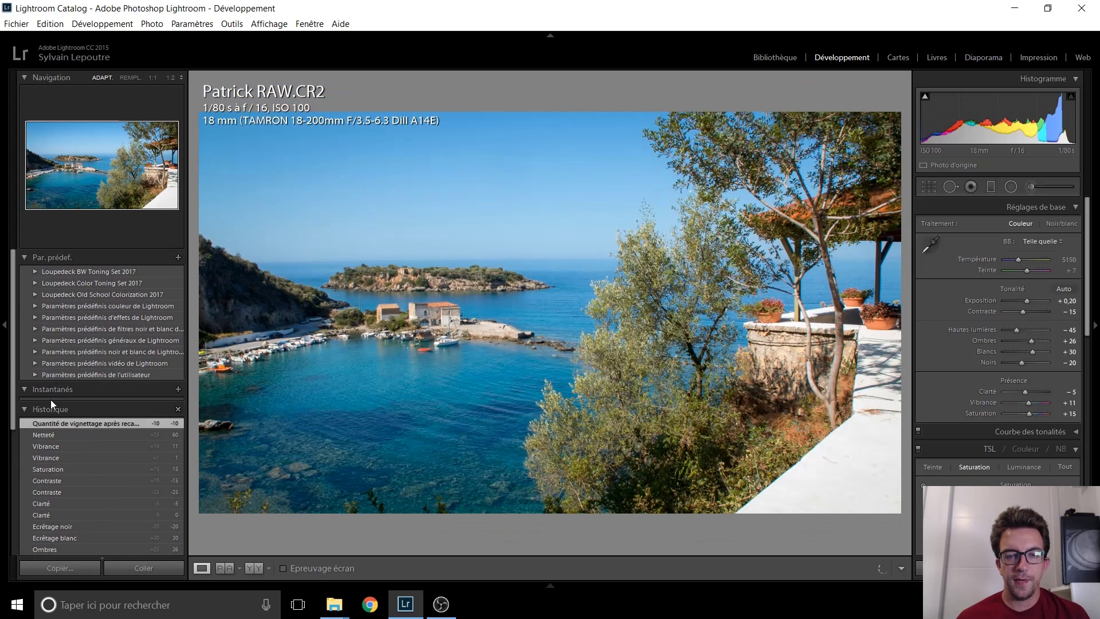
left_click(3, 350)
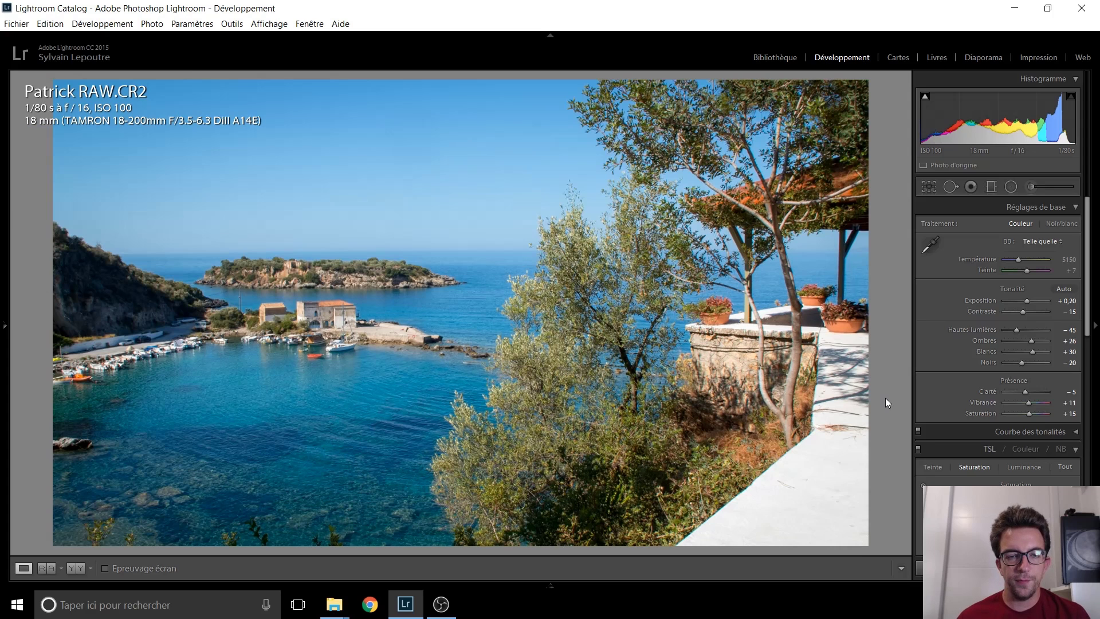
Compare the developed coastal RAW with its JPG version and inspect the RAW's harbour buildings up close
key("Left")
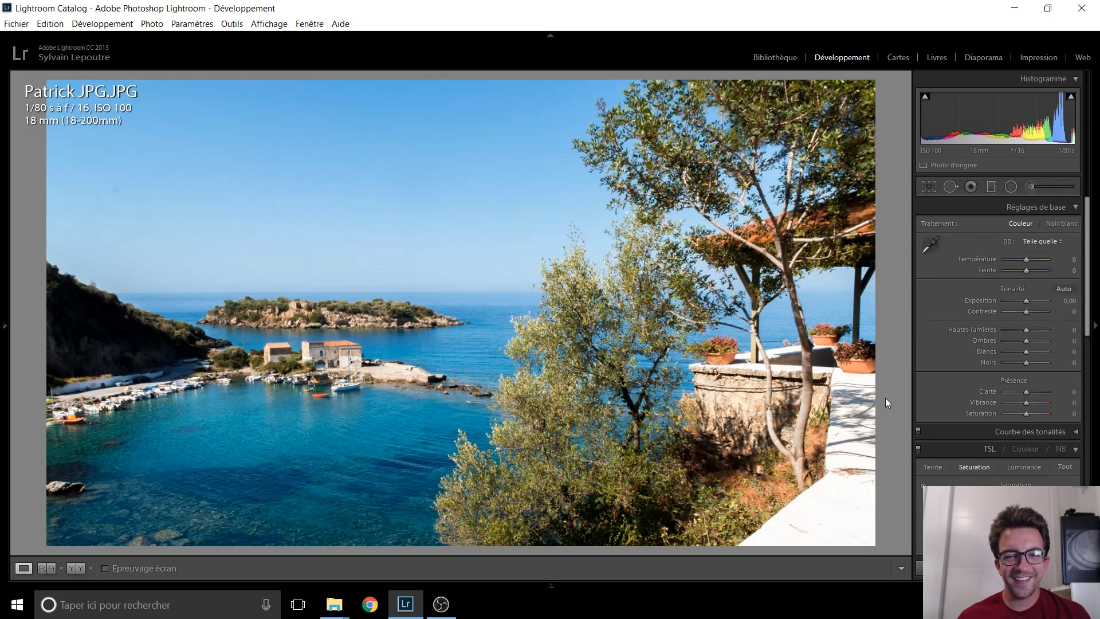
key("Right")
key("Left")
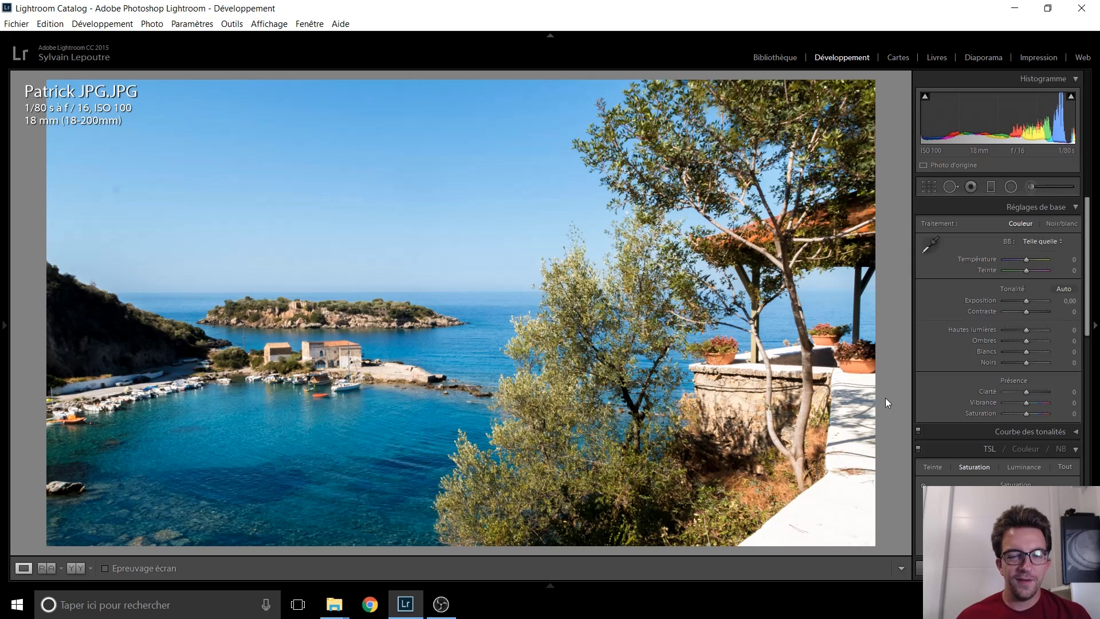
key("Right")
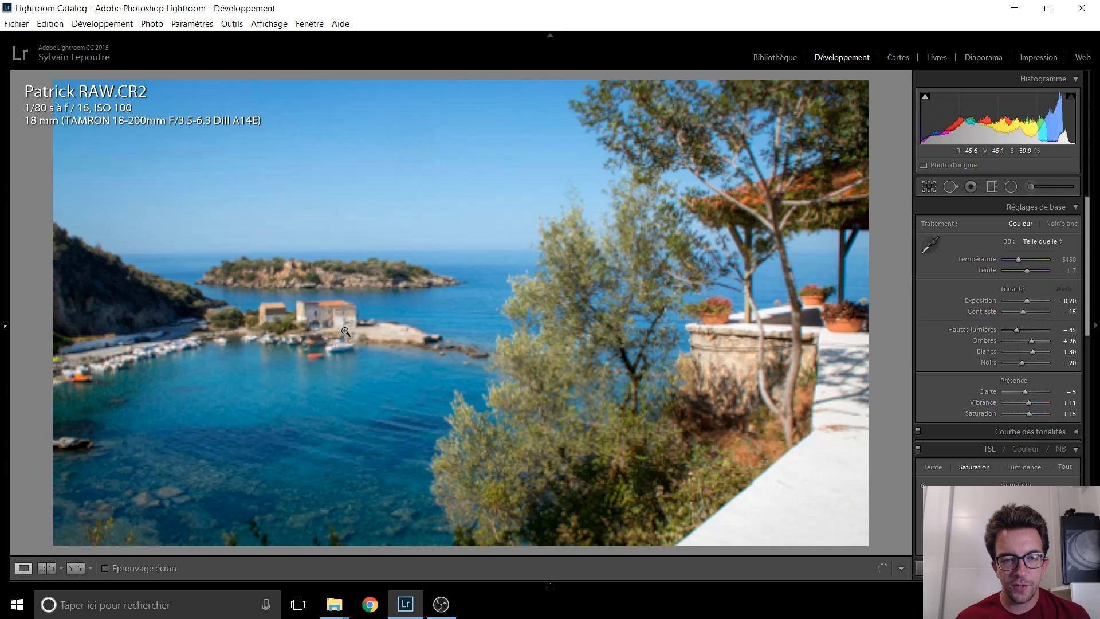
left_click(421, 325)
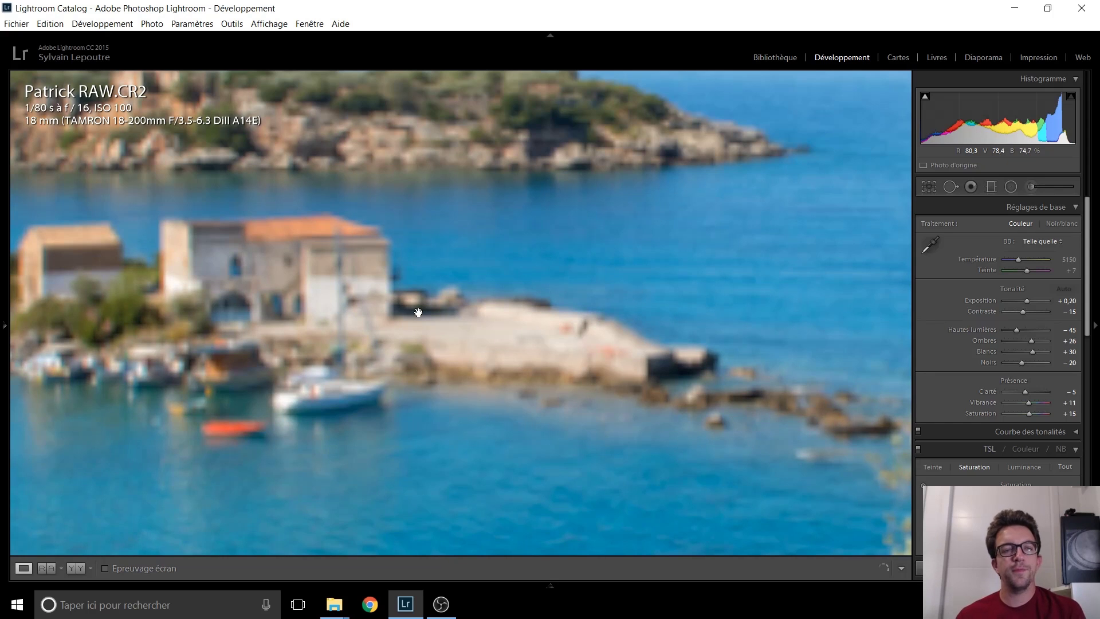
left_click(419, 312)
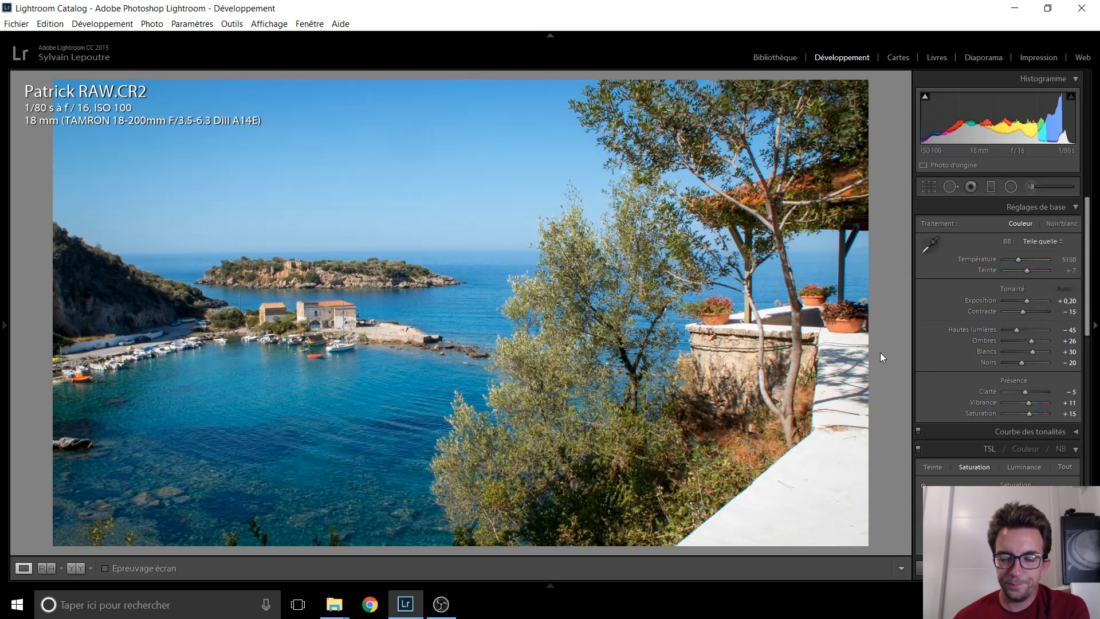
key("Right")
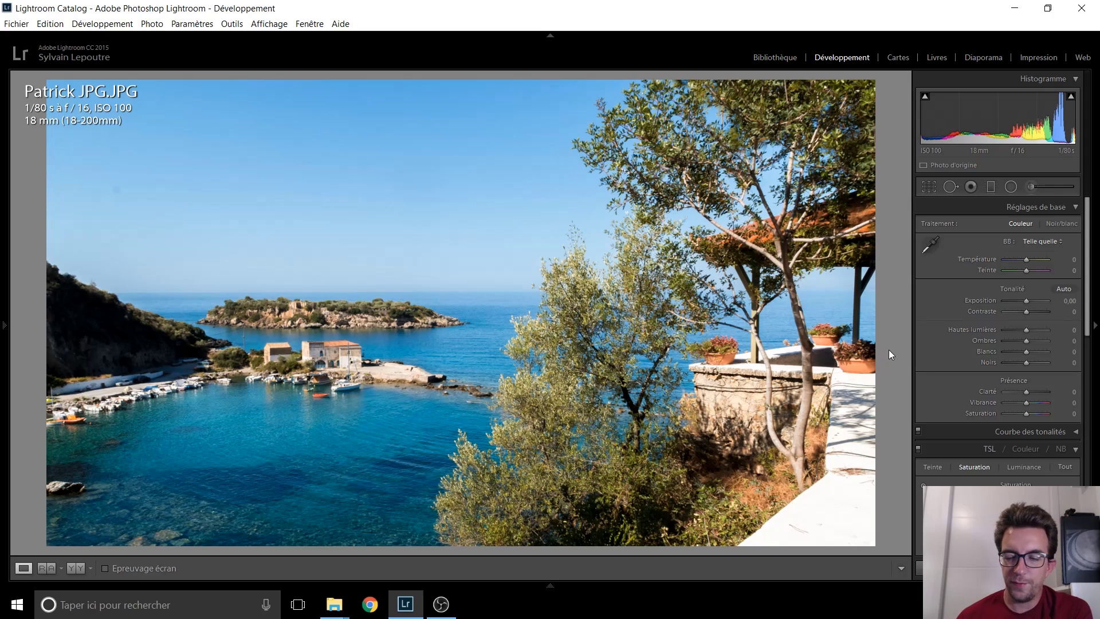
Open the citadel night photo and straighten it along the horizon at an angle of −0.90
key("Right")
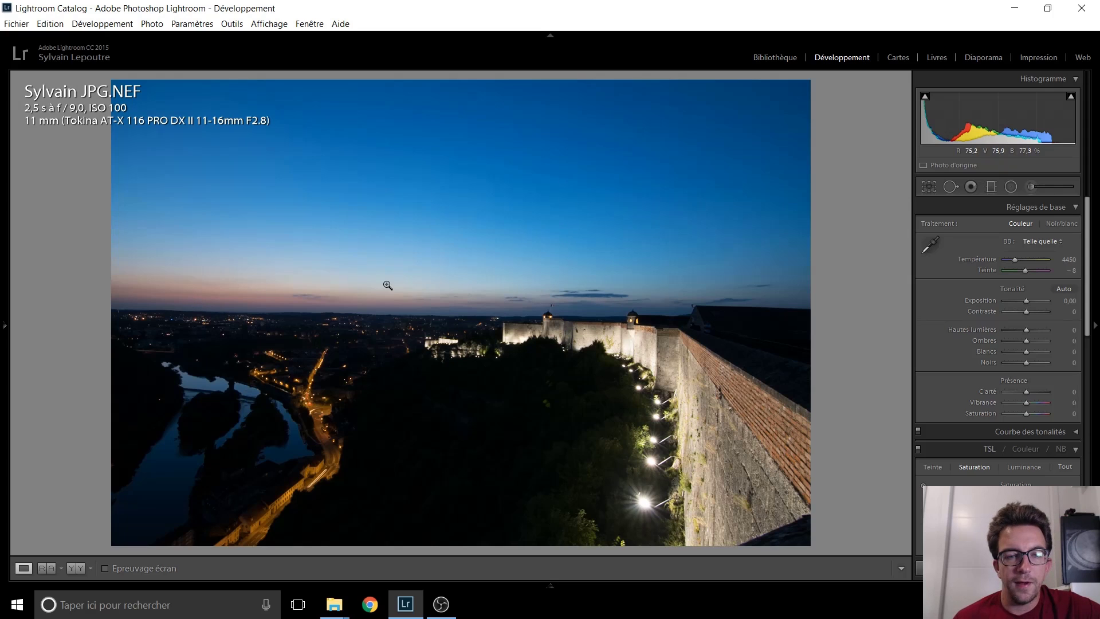
left_click(928, 187)
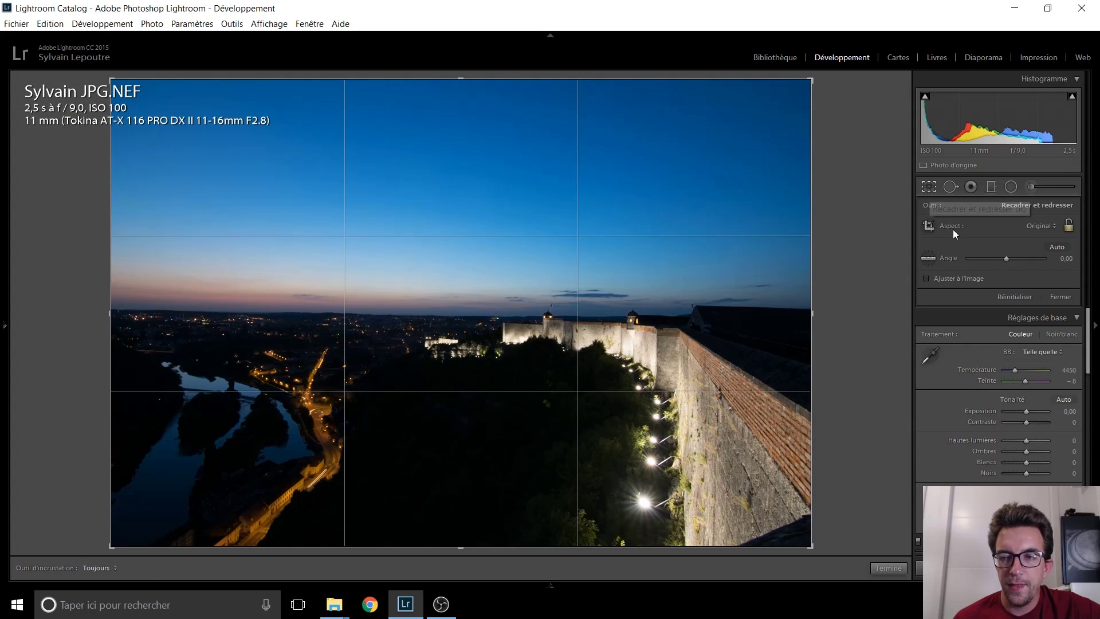
left_click(928, 257)
left_click_drag(162, 311, 781, 321)
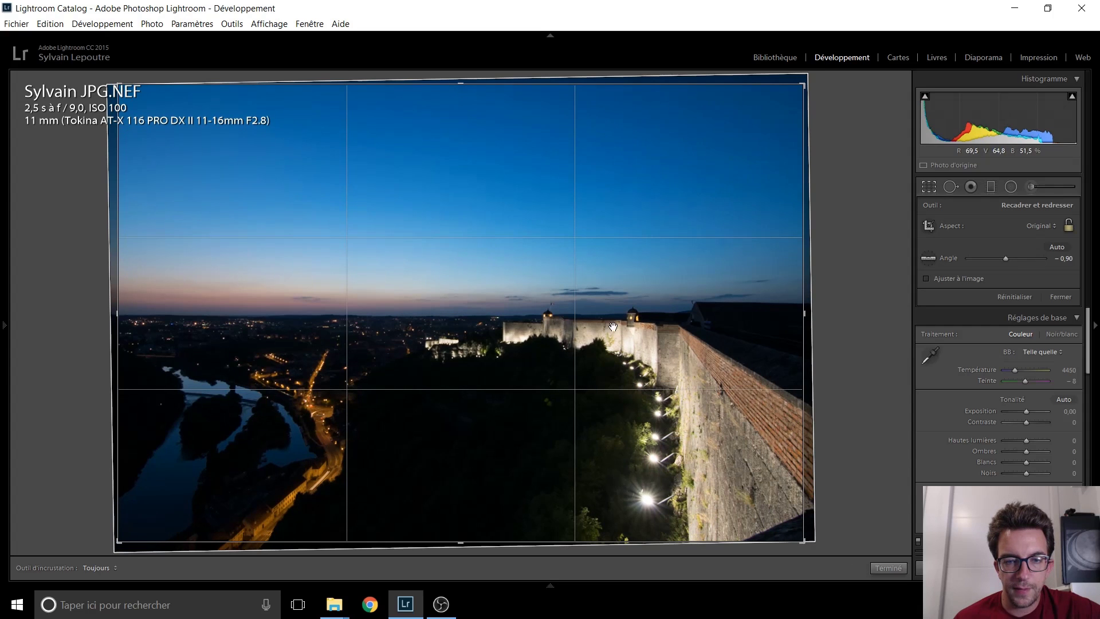
double_click(527, 328)
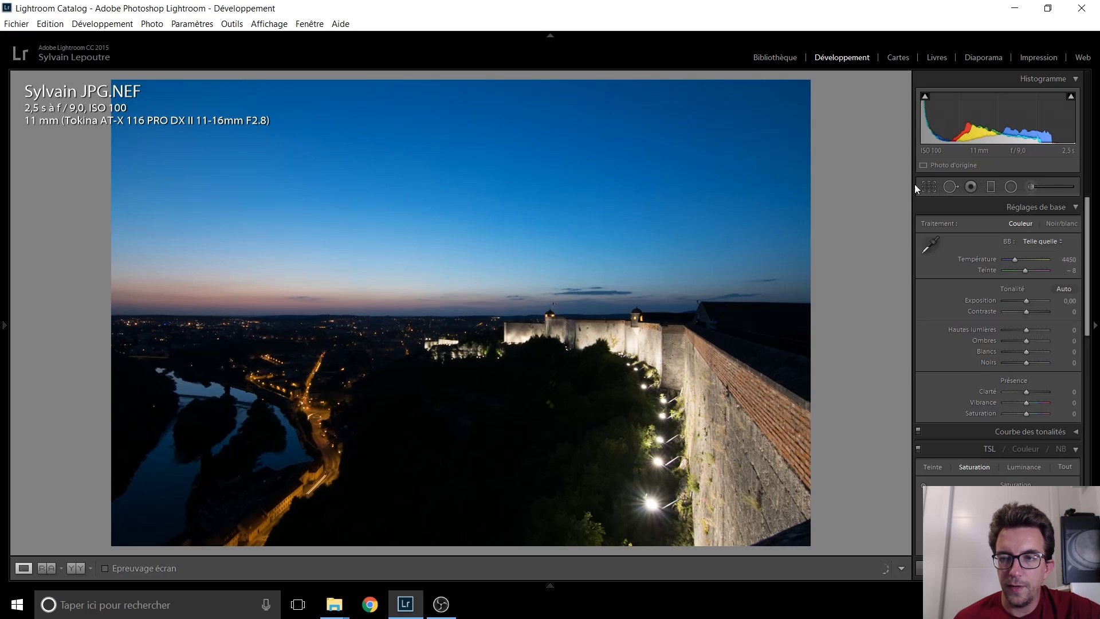
Crop away the upper part of the sky in the night photo for a panoramic framing
key("r")
left_click_drag(456, 81, 458, 146)
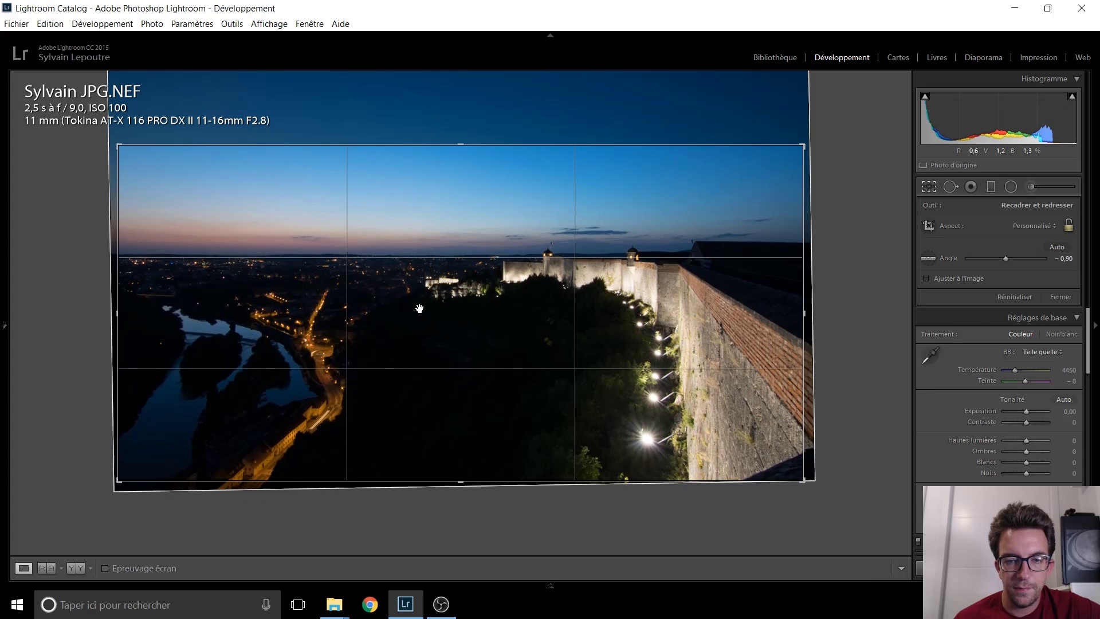
key("Return")
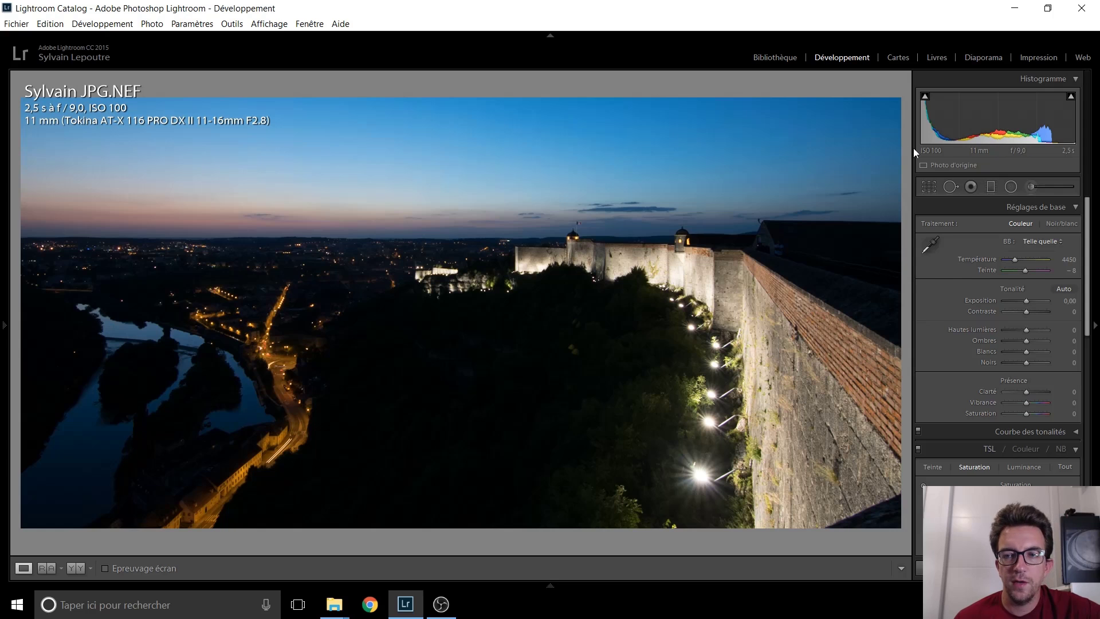
Try a slightly narrower crop on the night photo and widen it back to the previous framing
left_click(928, 187)
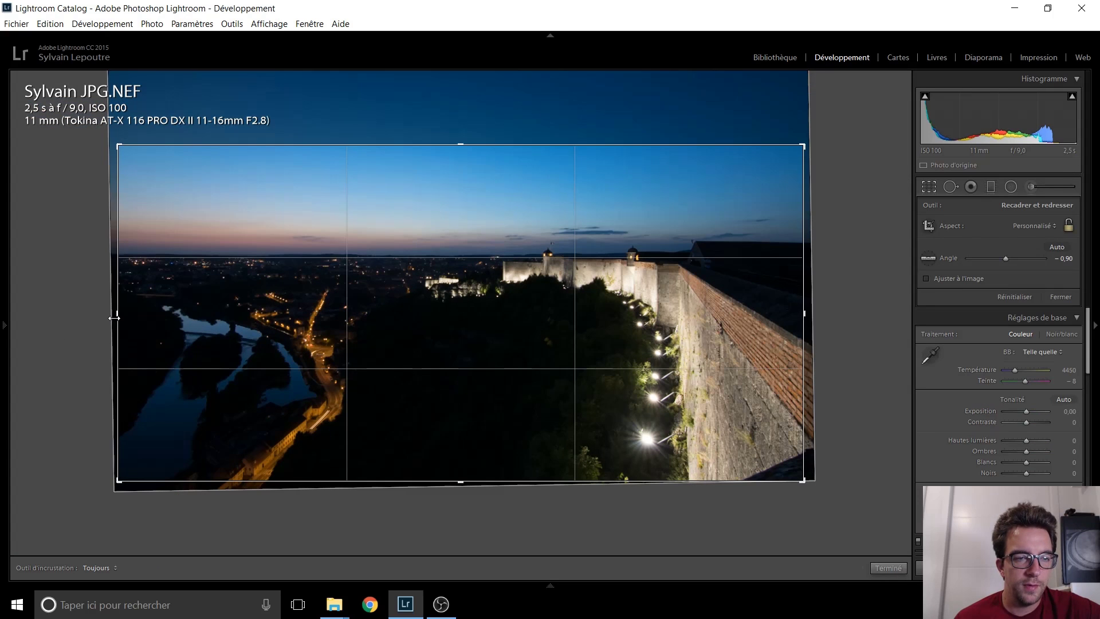
left_click_drag(113, 315, 123, 318)
key("Return")
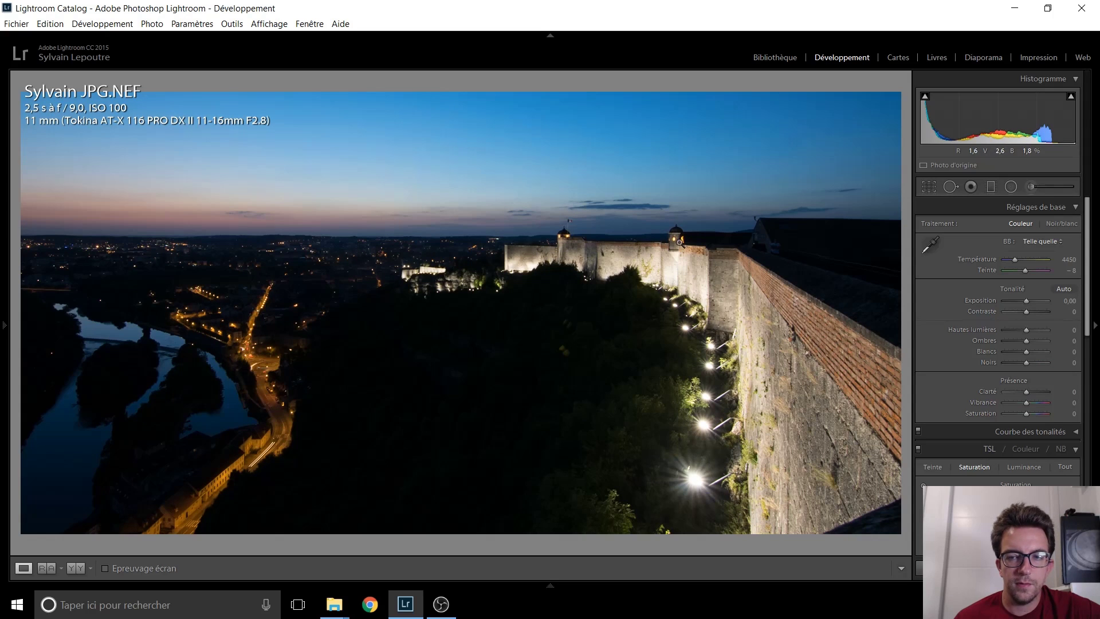
left_click(932, 184)
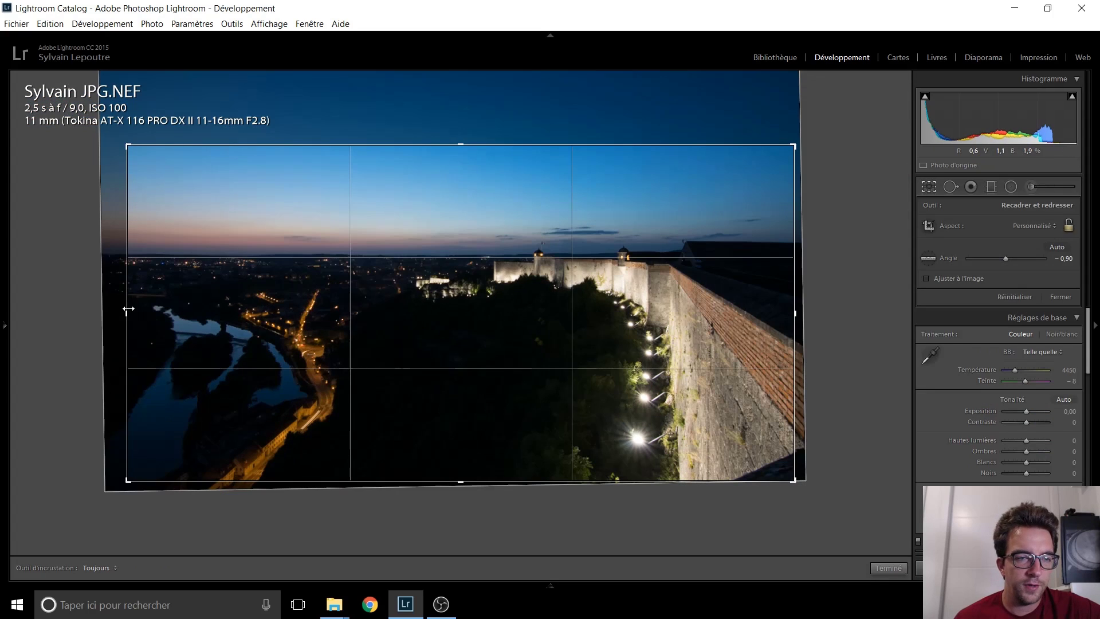
left_click_drag(129, 309, 118, 307)
key("Return")
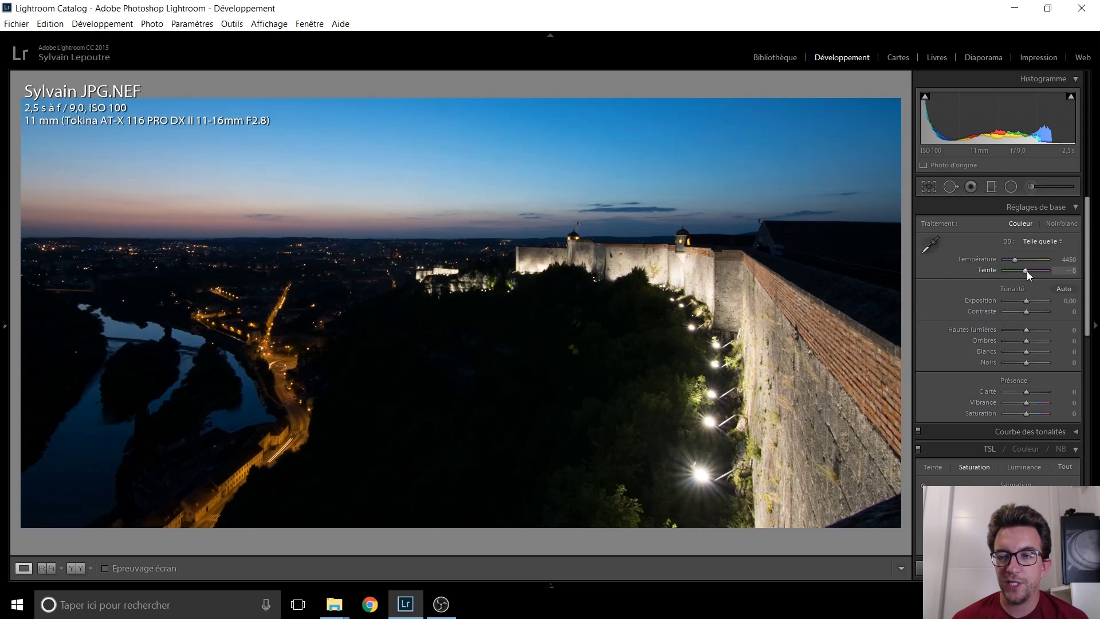
Compare the night photo with Shadows at +100 and at 0, and settle on +84
left_click_drag(1026, 342, 1057, 343)
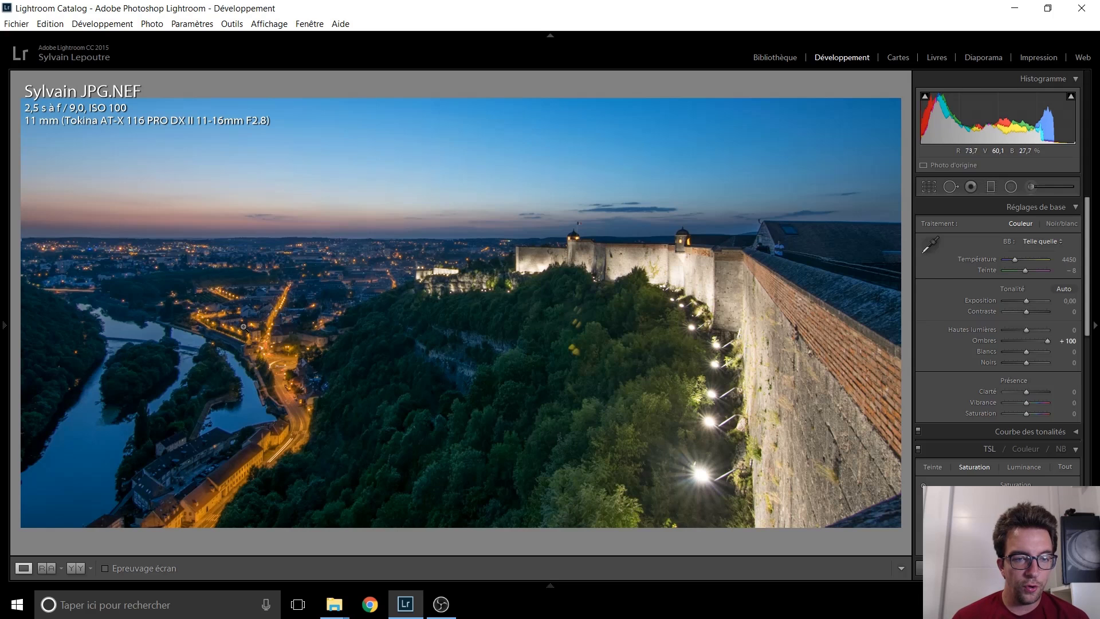
double_click(1046, 340)
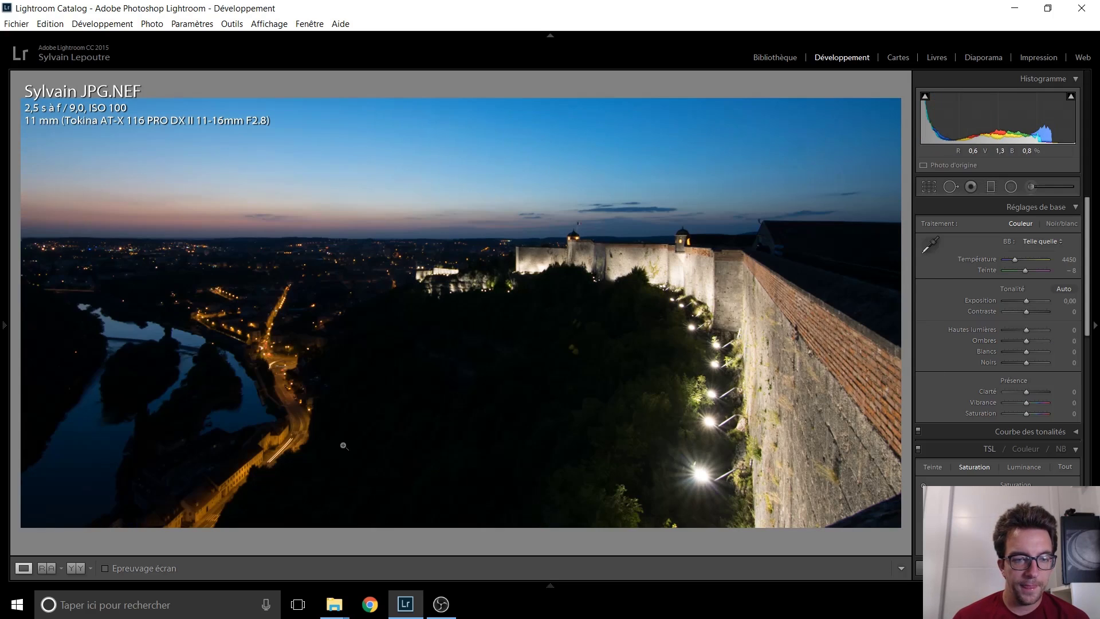
left_click_drag(1028, 341, 1060, 341)
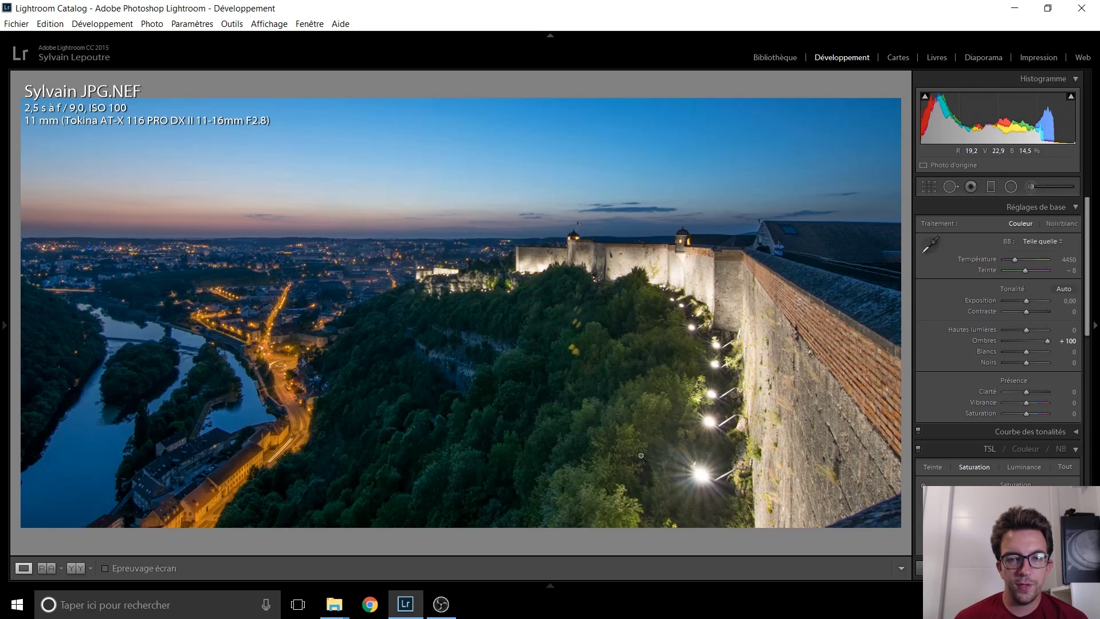
double_click(1048, 341)
left_click_drag(1025, 341, 1042, 344)
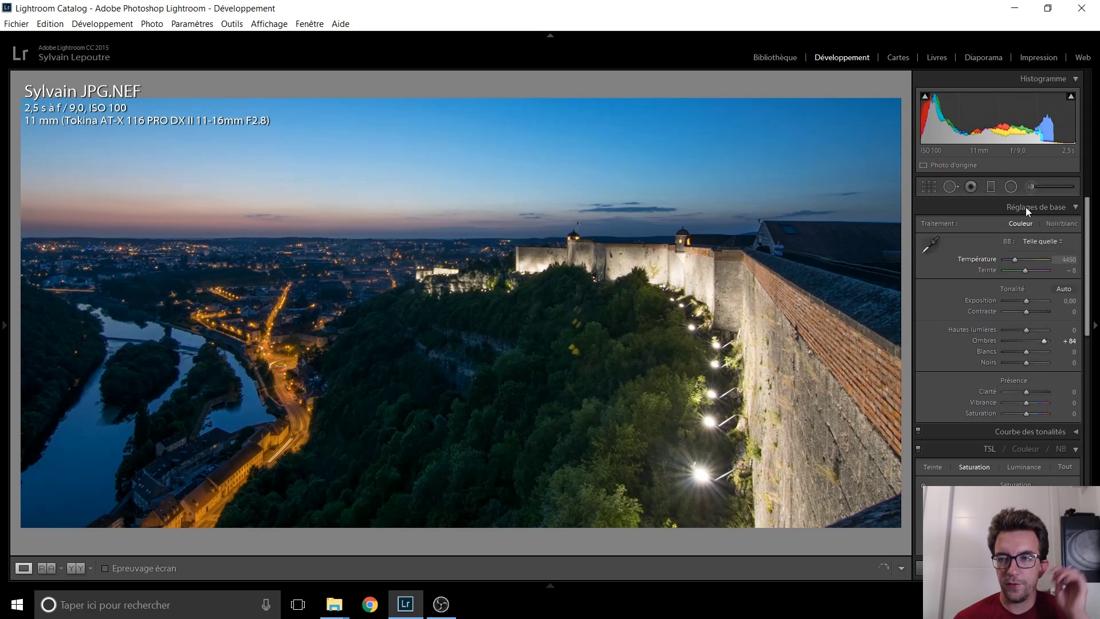
Create an adjustment brush mask with all effects reset and Shadows at −26, and paint it over the wooded hillside
left_click(1029, 187)
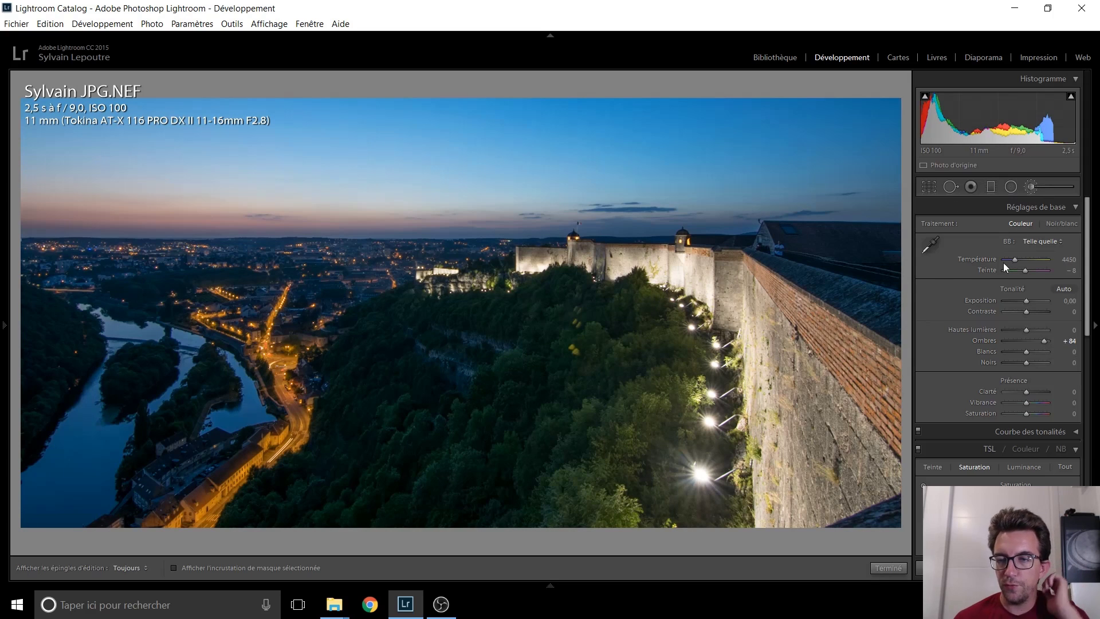
double_click(929, 226)
left_click_drag(1017, 301, 1011, 301)
scroll(627, 410, "up", 3)
scroll(632, 372, "up", 1)
key("h")
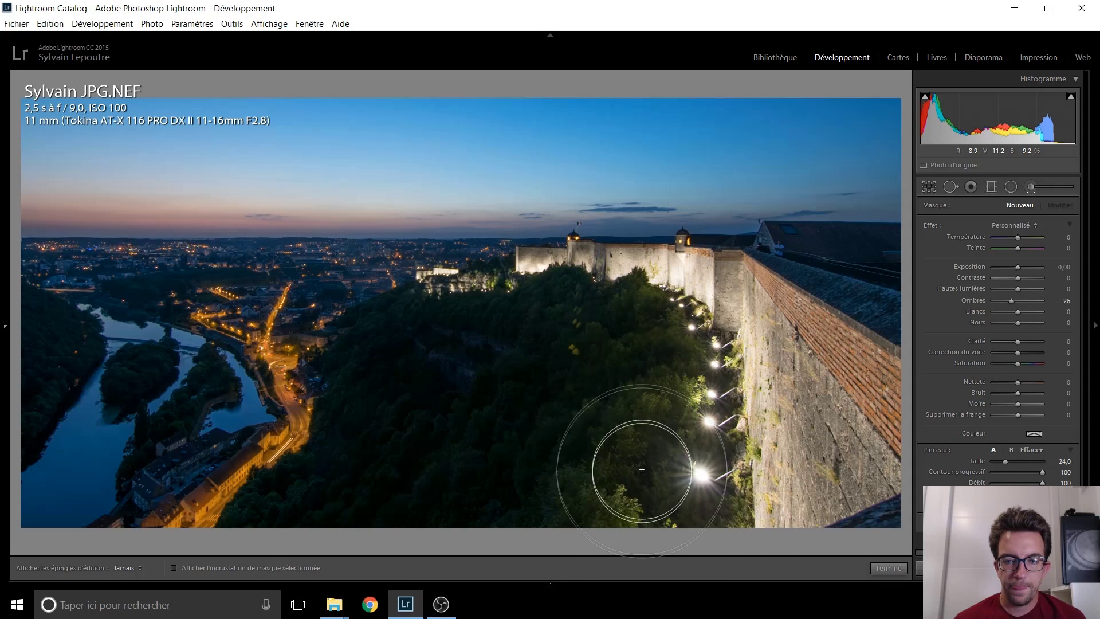
key("h")
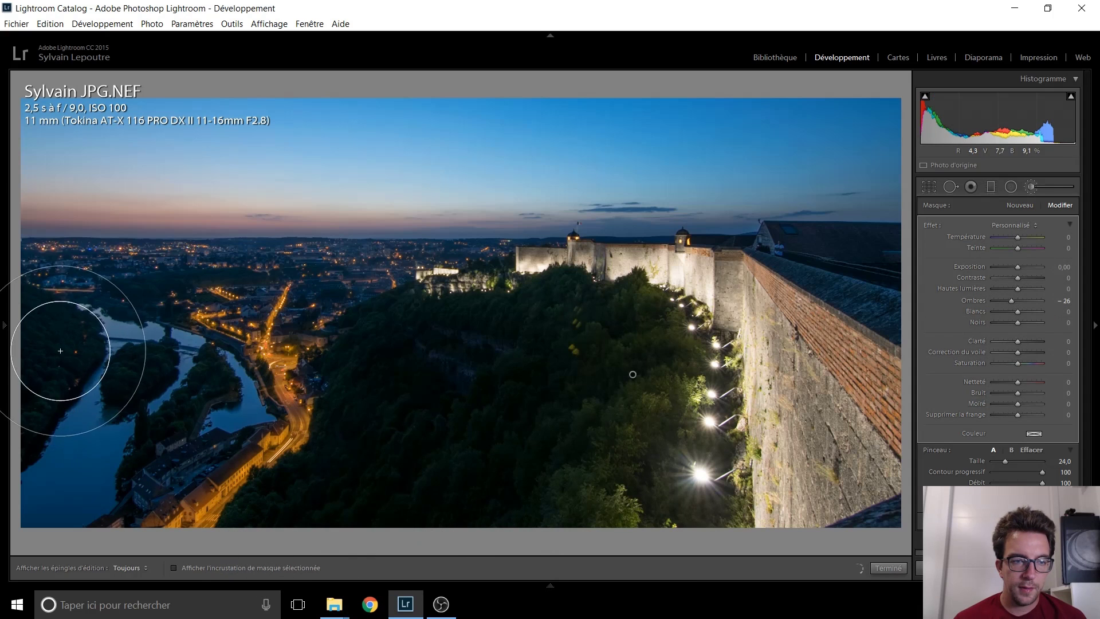
Extend the shadow brush over the riverbank trees, and revert the photo to the state after the first brush stroke
key("h")
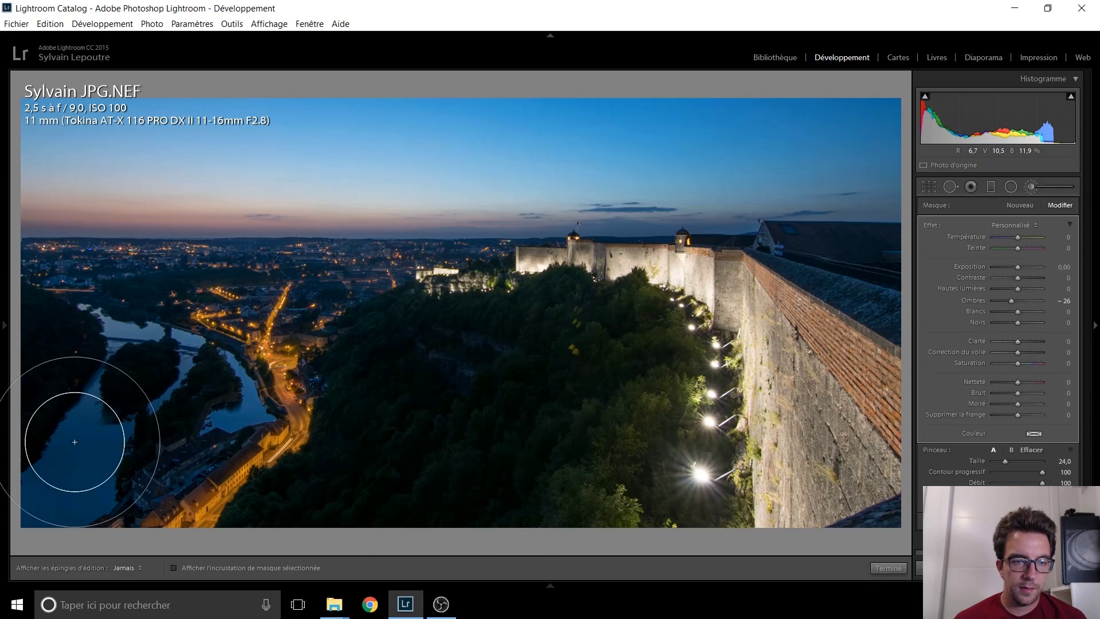
key("h")
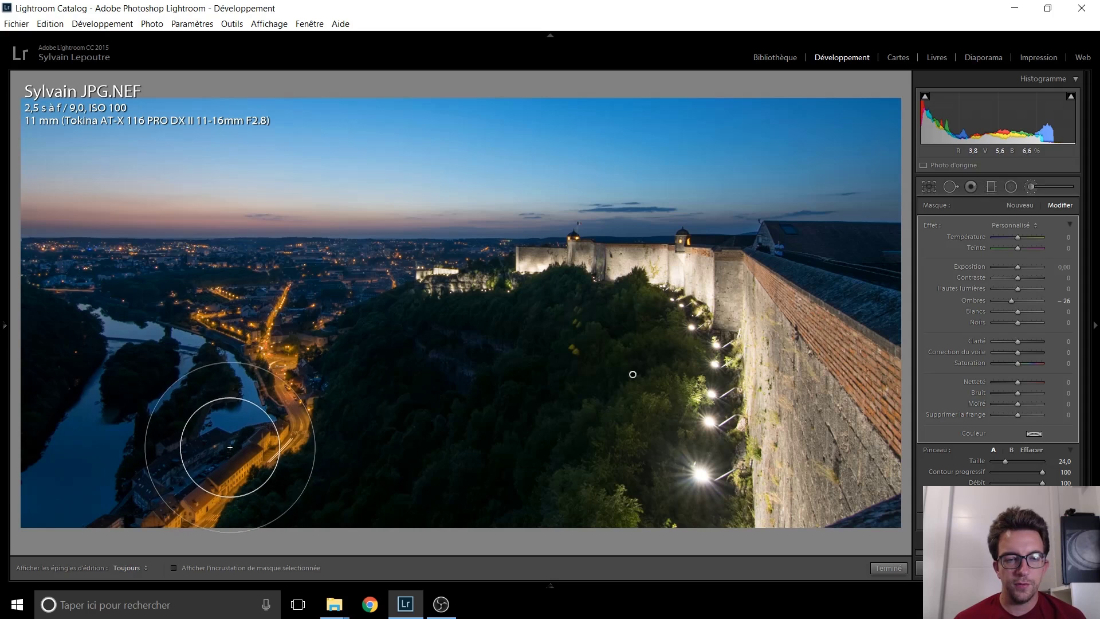
mouse_move(7, 348)
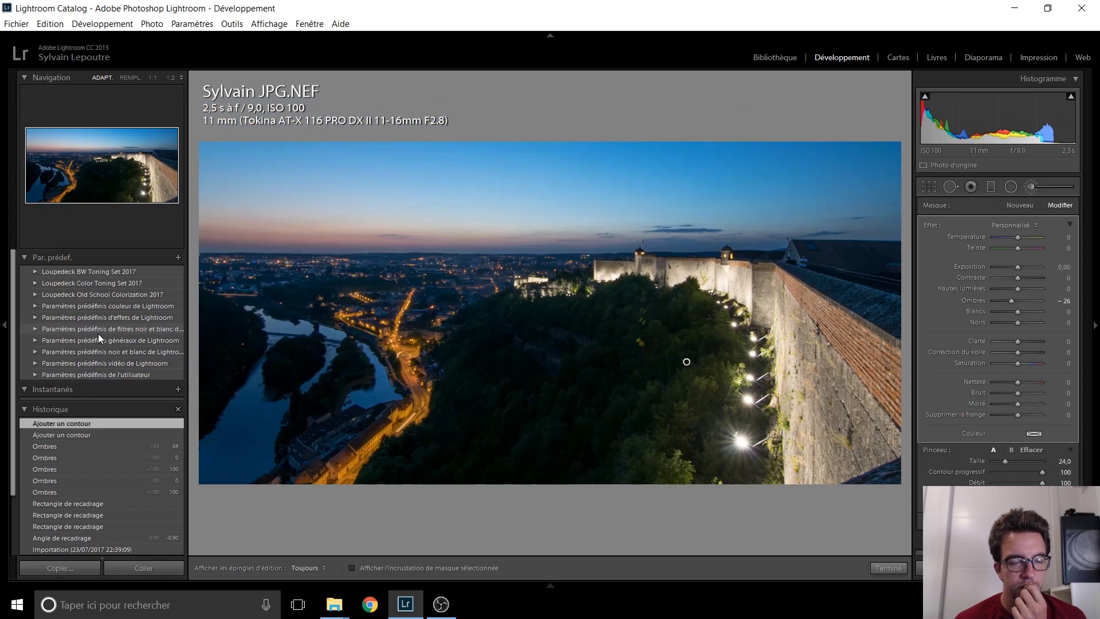
left_click(67, 434)
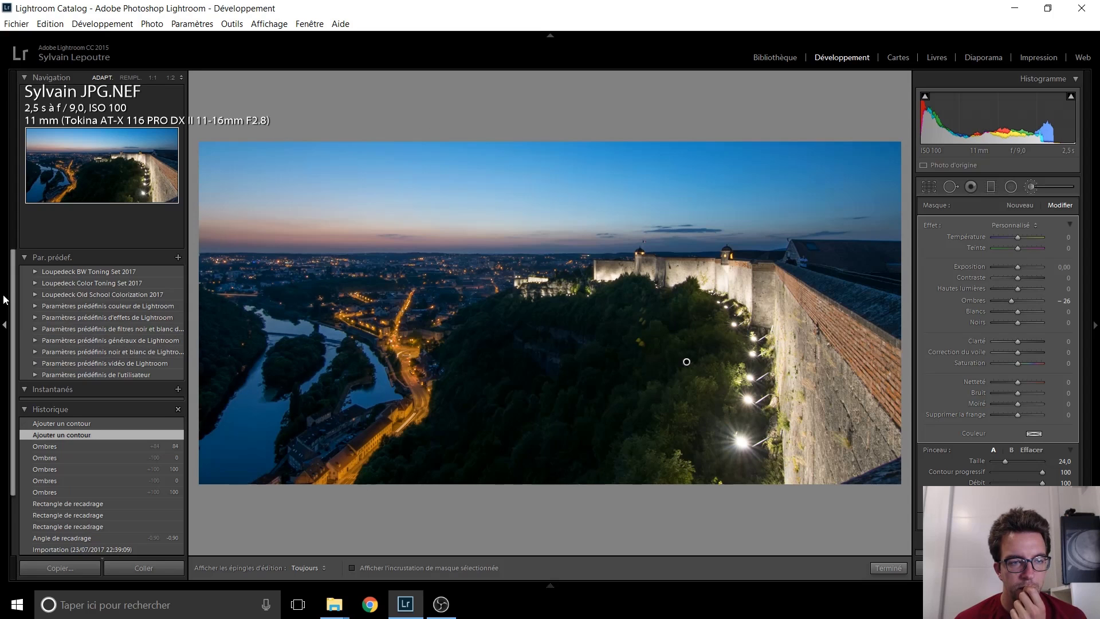
left_click(6, 361)
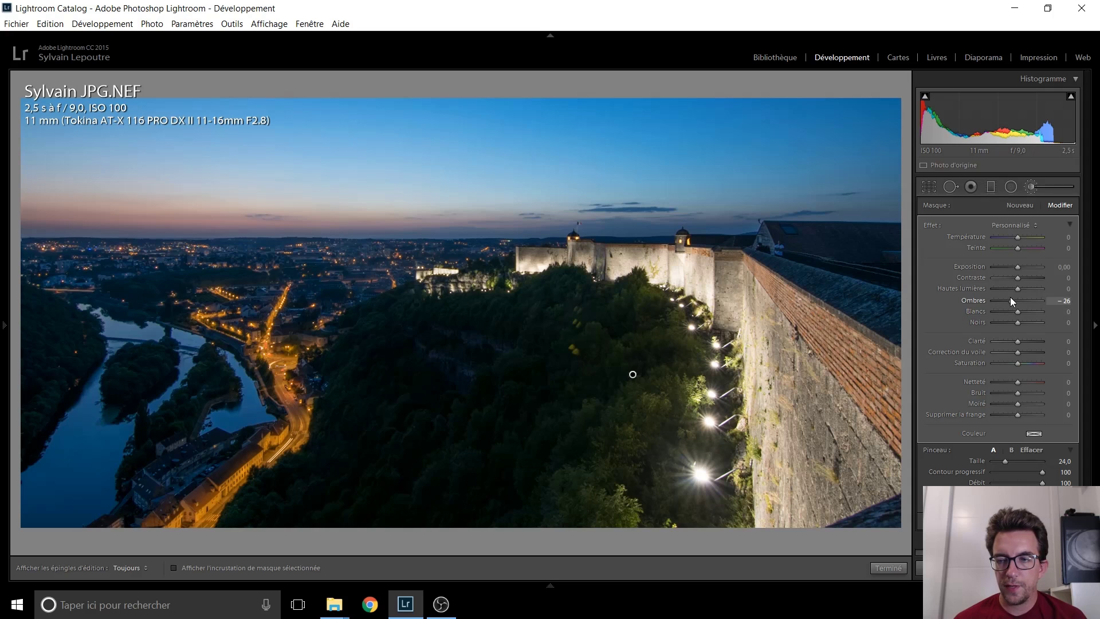
Set the hillside brush mask's Shadows to −15 and finish the local adjustment
scroll(1012, 300, "up", 3)
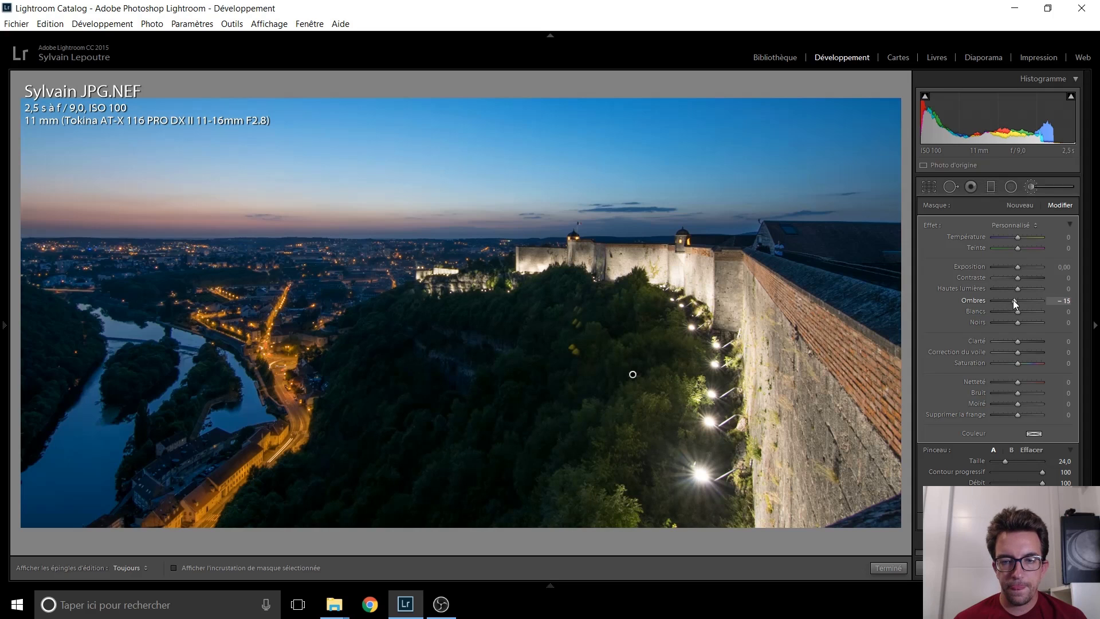
scroll(1013, 301, "up", 1)
scroll(1013, 301, "down", 1)
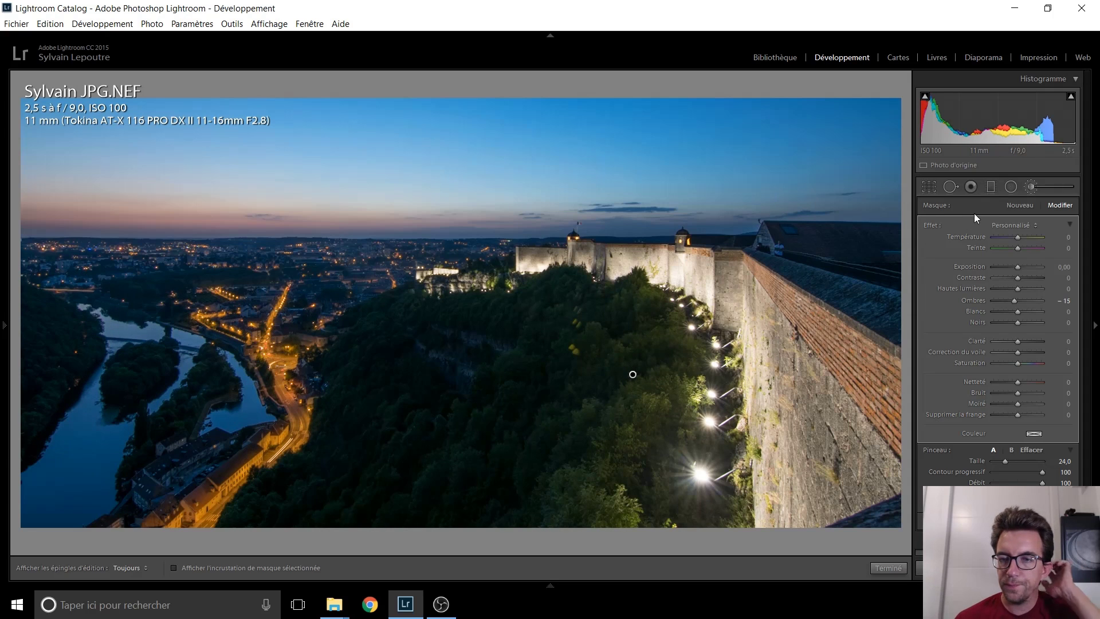
left_click(1030, 187)
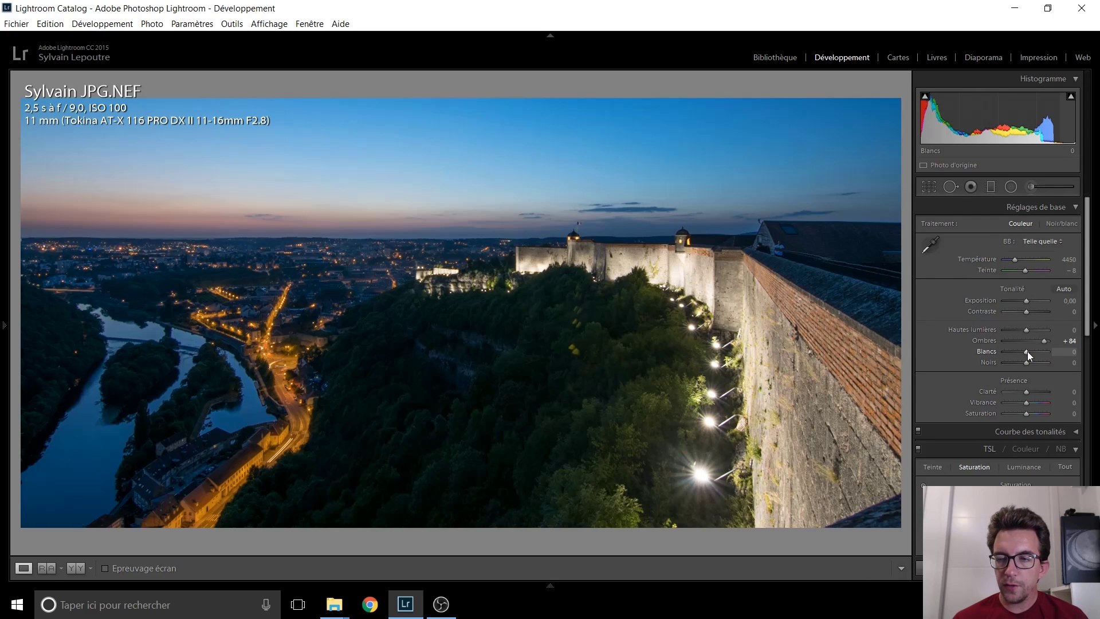
Set the photo's Whites to +10, and compare Clarity at +50 and 0 before settling on +10
left_click_drag(1026, 350, 1029, 348)
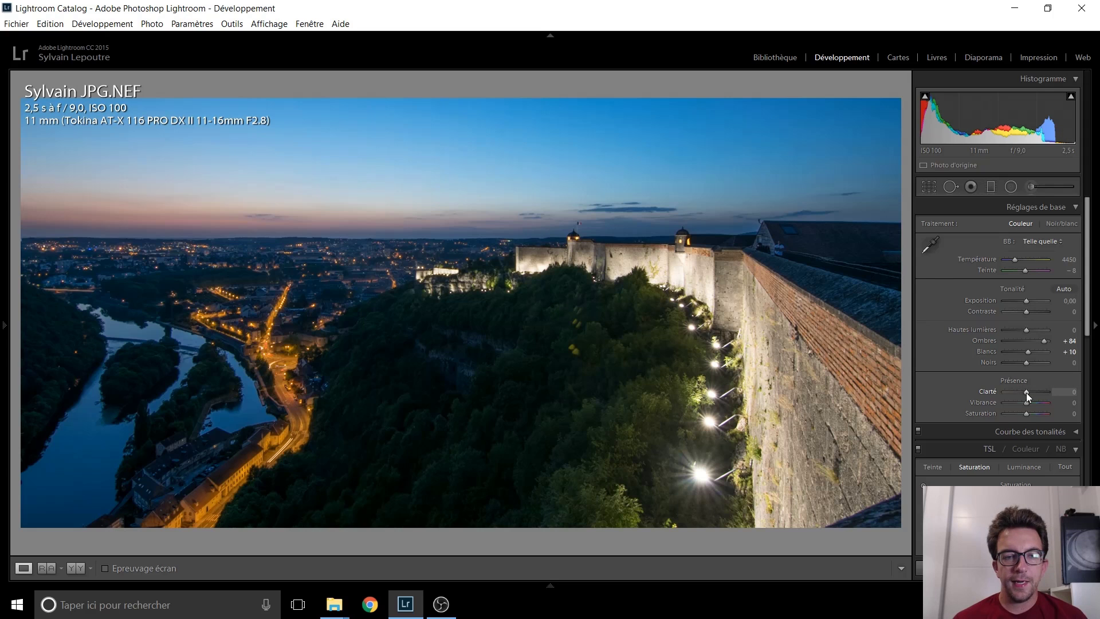
left_click_drag(1026, 393, 1033, 393)
key("Up")
key("Up")
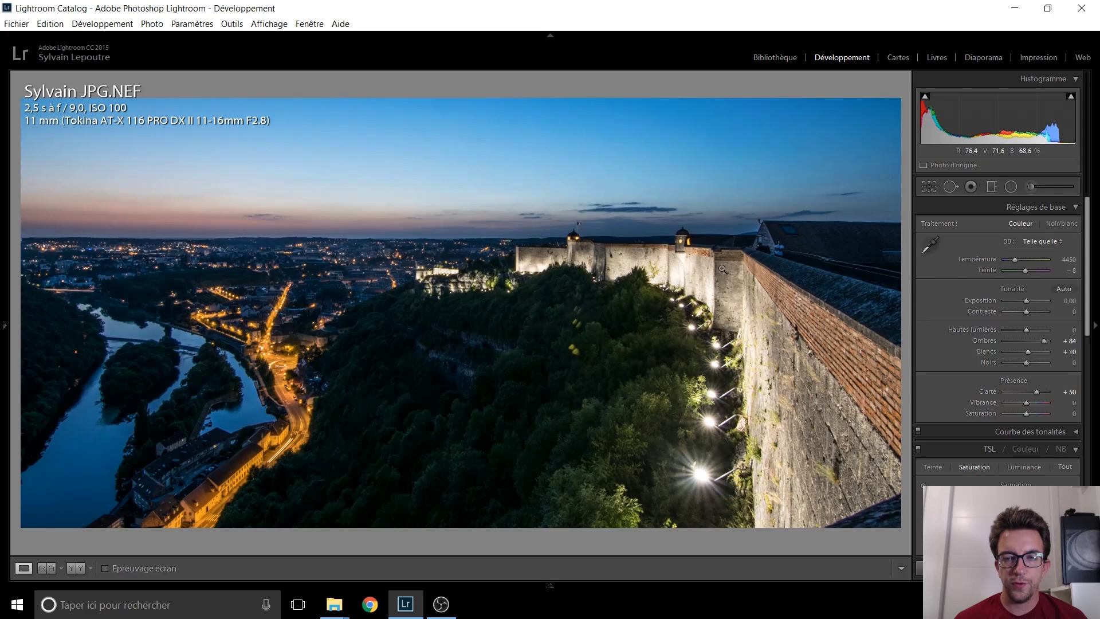
double_click(1035, 393)
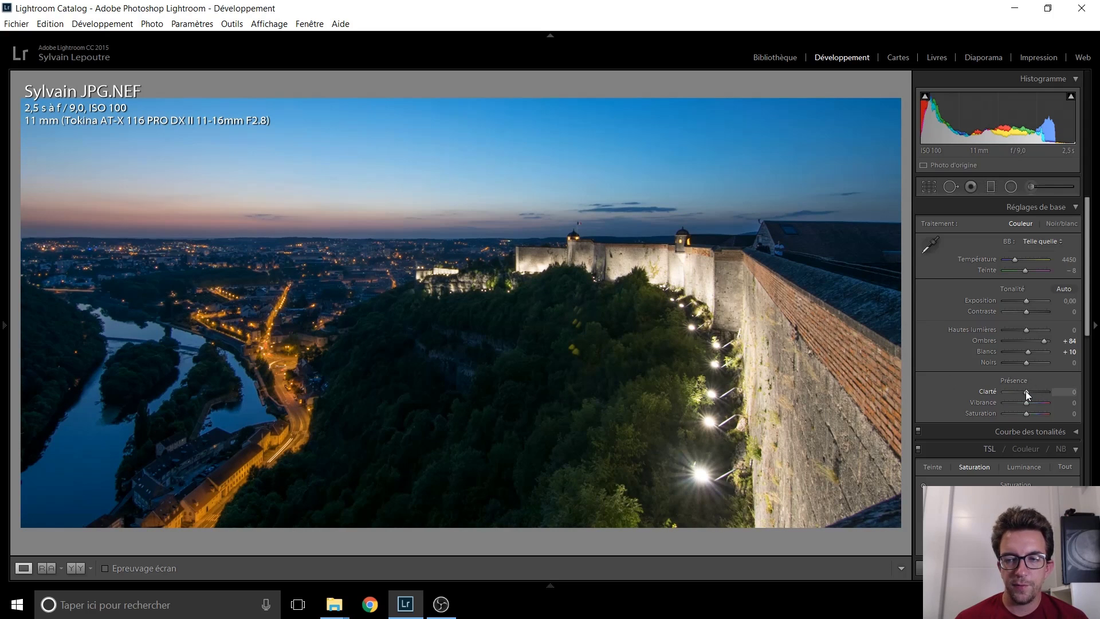
left_click_drag(1026, 392, 1026, 392)
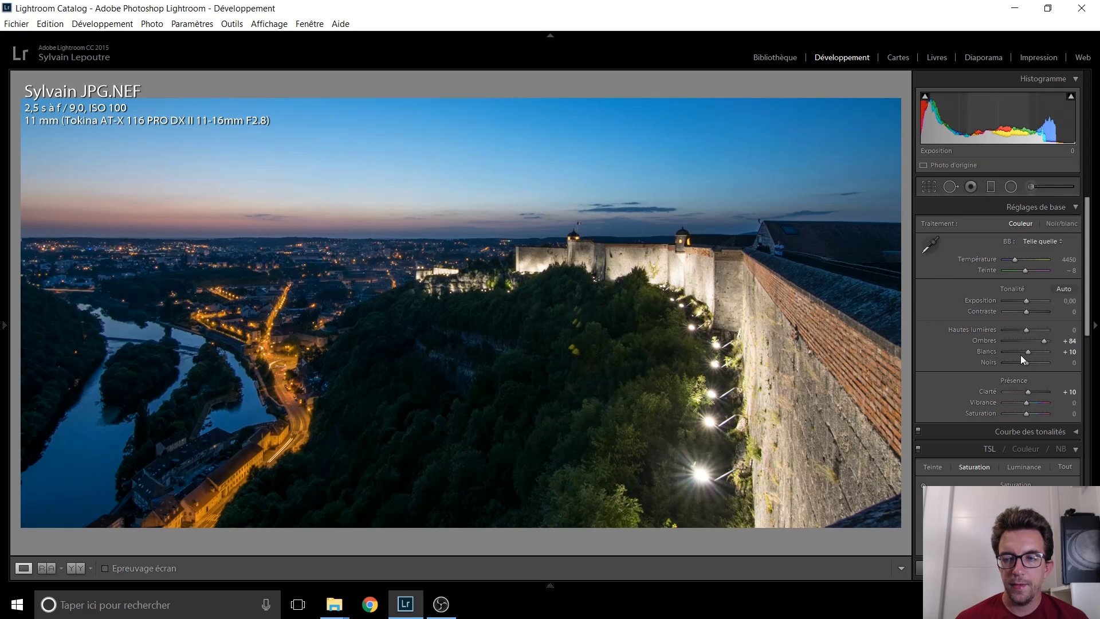
mouse_move(1029, 393)
left_mouse_down()
mouse_move(1043, 394)
mouse_move(1026, 392)
left_mouse_up()
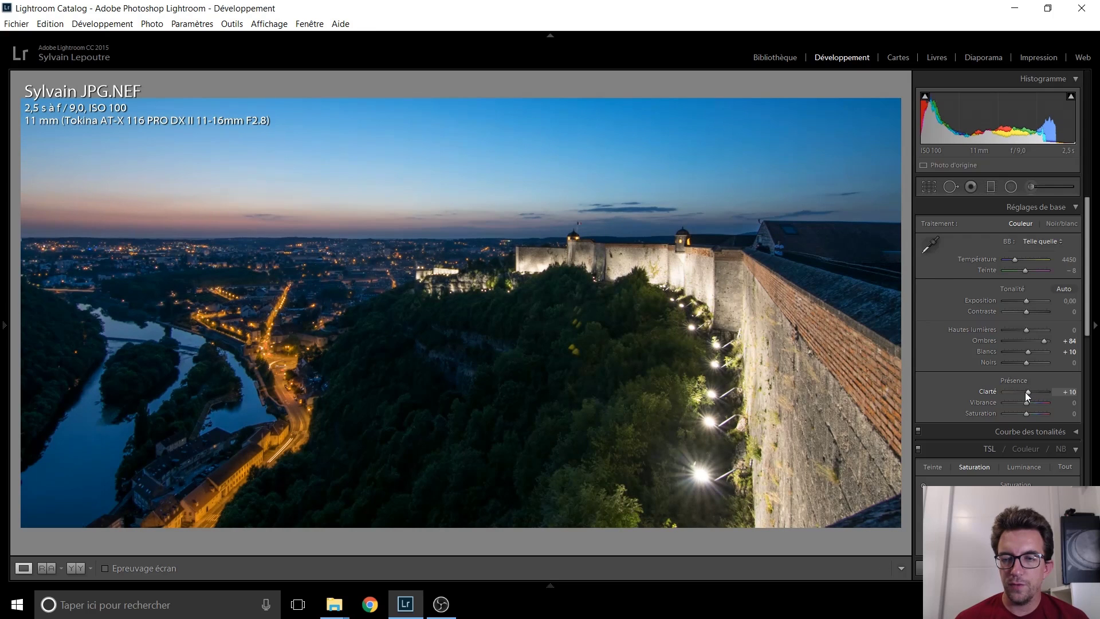
Start a second brush mask with effects reset and Clarity at 38, and paint it over the near rampart wall
left_click(1038, 189)
double_click(932, 225)
left_click_drag(1018, 342, 1026, 342)
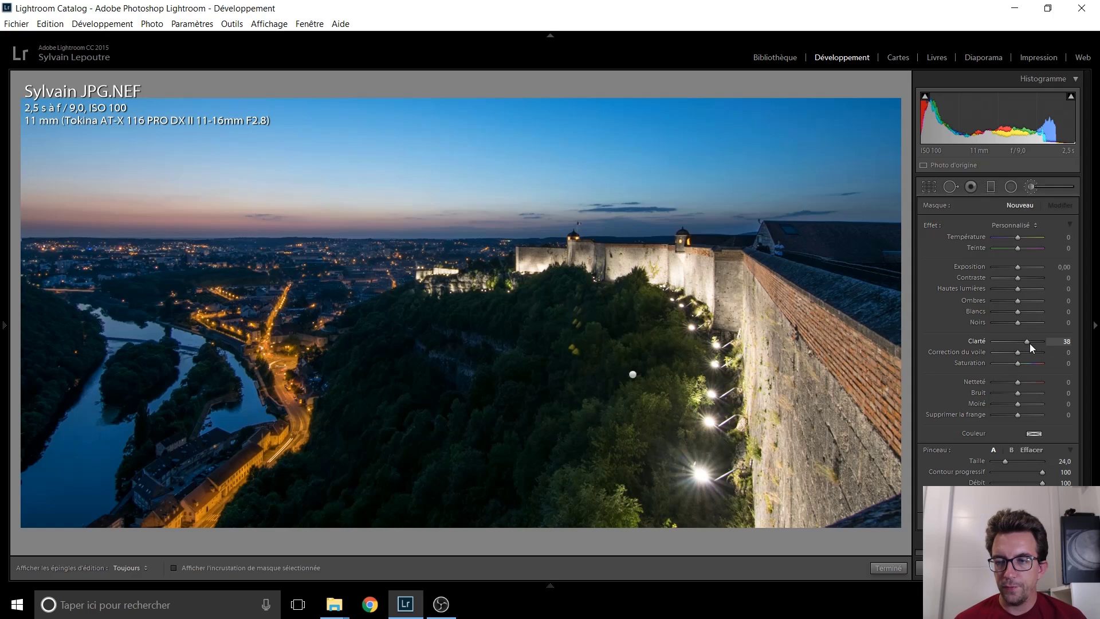
key("h")
mouse_move(803, 481)
left_mouse_down()
mouse_move(789, 370)
mouse_move(835, 386)
mouse_move(883, 449)
mouse_move(769, 314)
mouse_move(814, 410)
mouse_move(818, 453)
mouse_move(731, 291)
left_mouse_up()
Extend the clarity mask along the distant ramparts with brush sizes of 15 and 7, and finish the local adjustment
scroll(730, 288, "down", 3)
scroll(730, 289, "down", 6)
key("h")
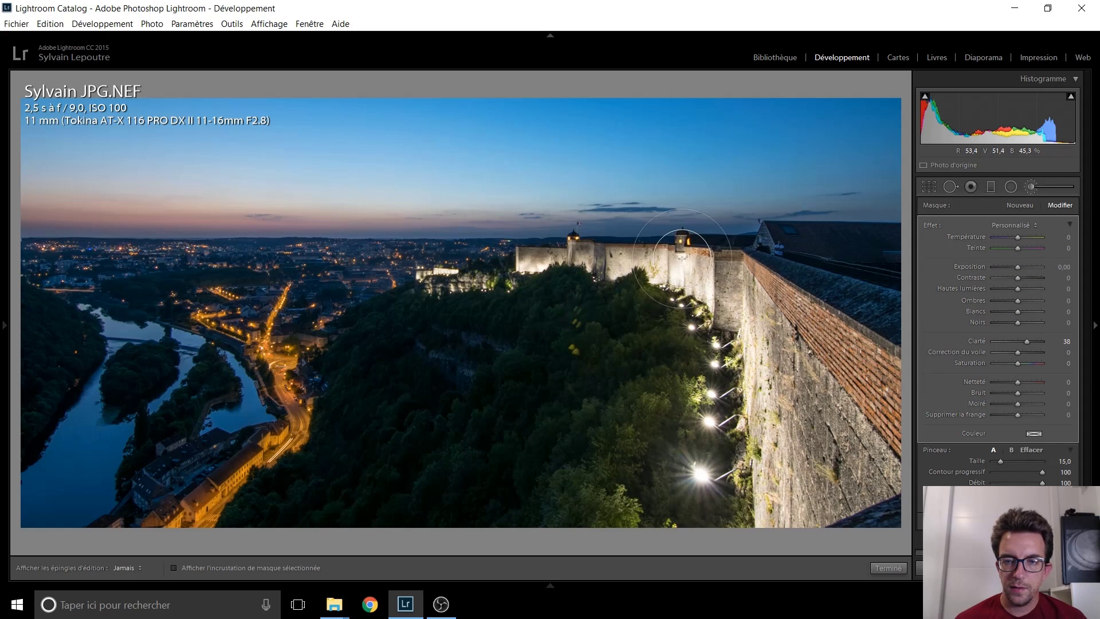
scroll(633, 263, "down", 4)
scroll(551, 265, "down", 4)
key("h")
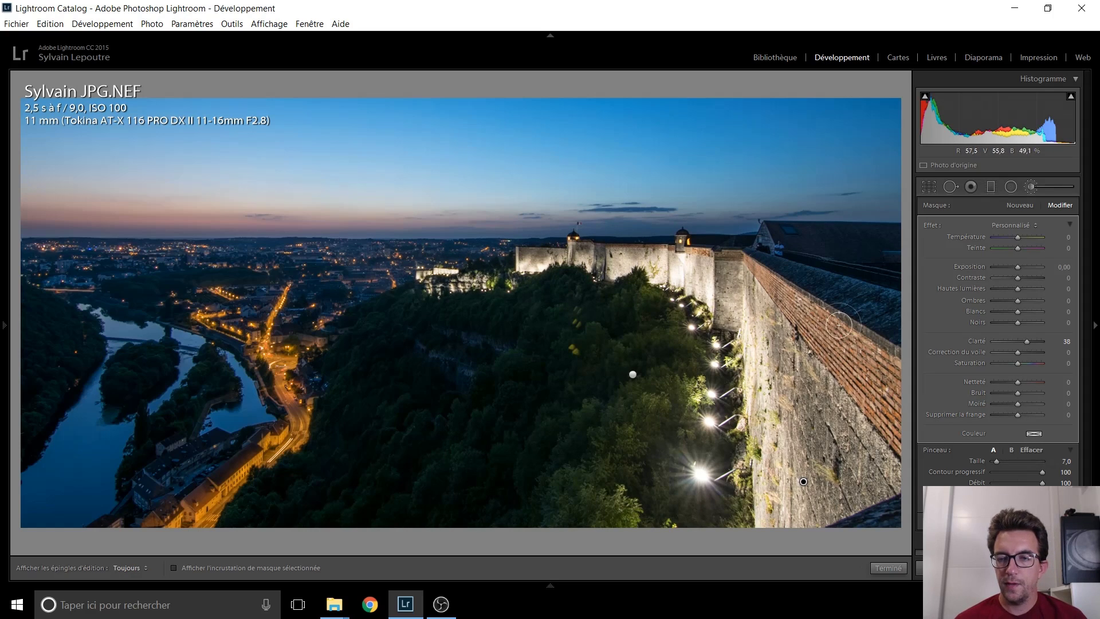
left_click(1031, 186)
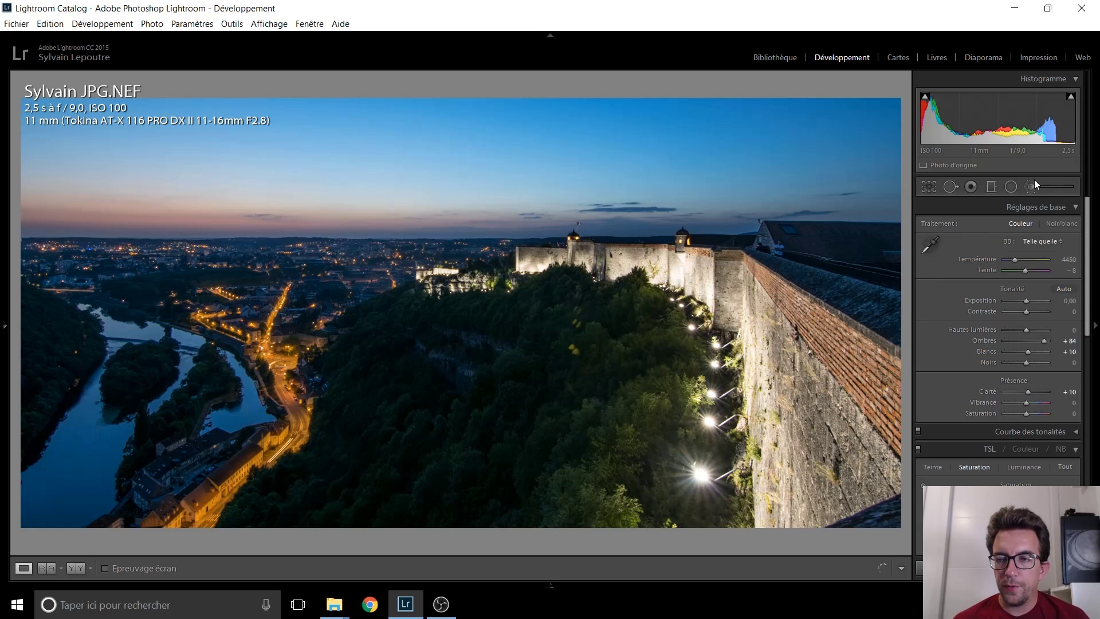
Reselect the rampart brush mask and check its coverage with the mask overlay, hiding the overlay again
left_click(1030, 187)
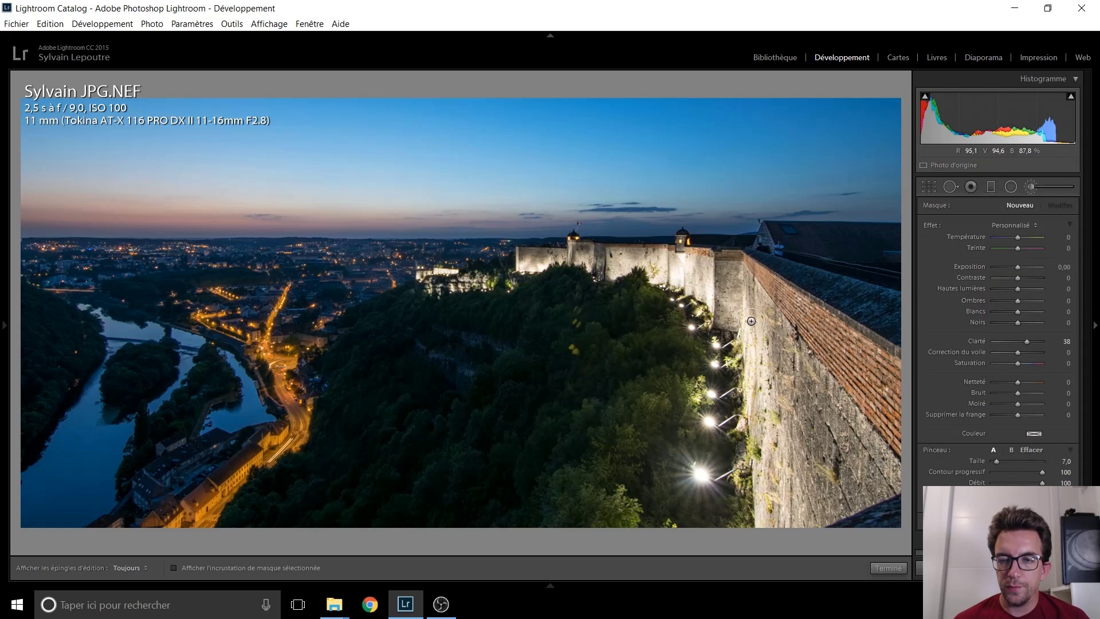
left_click(803, 481)
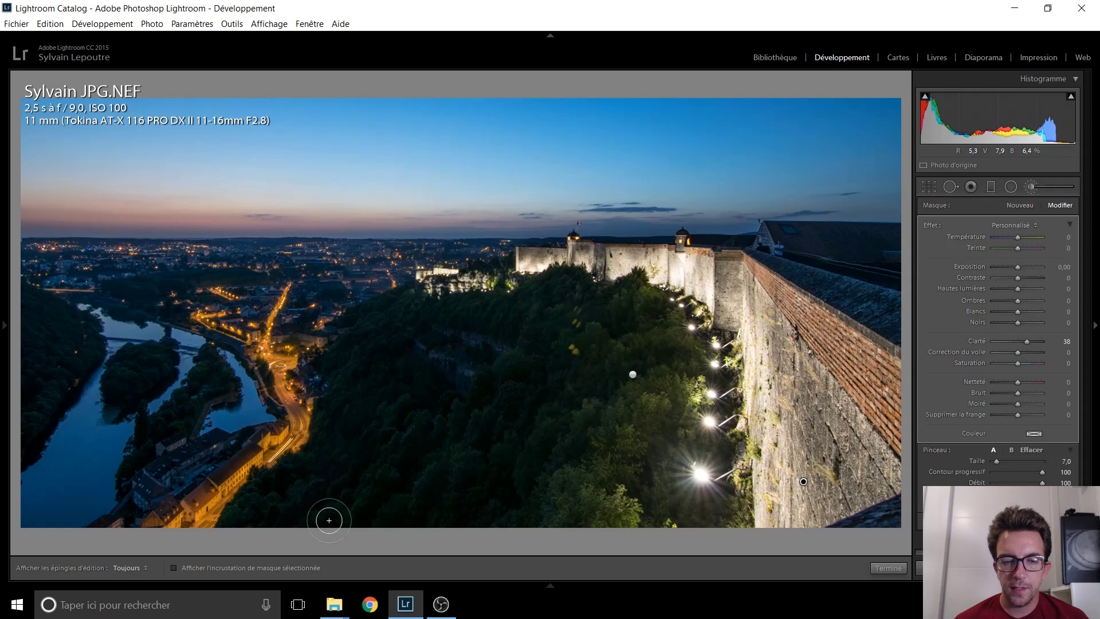
left_click(174, 568)
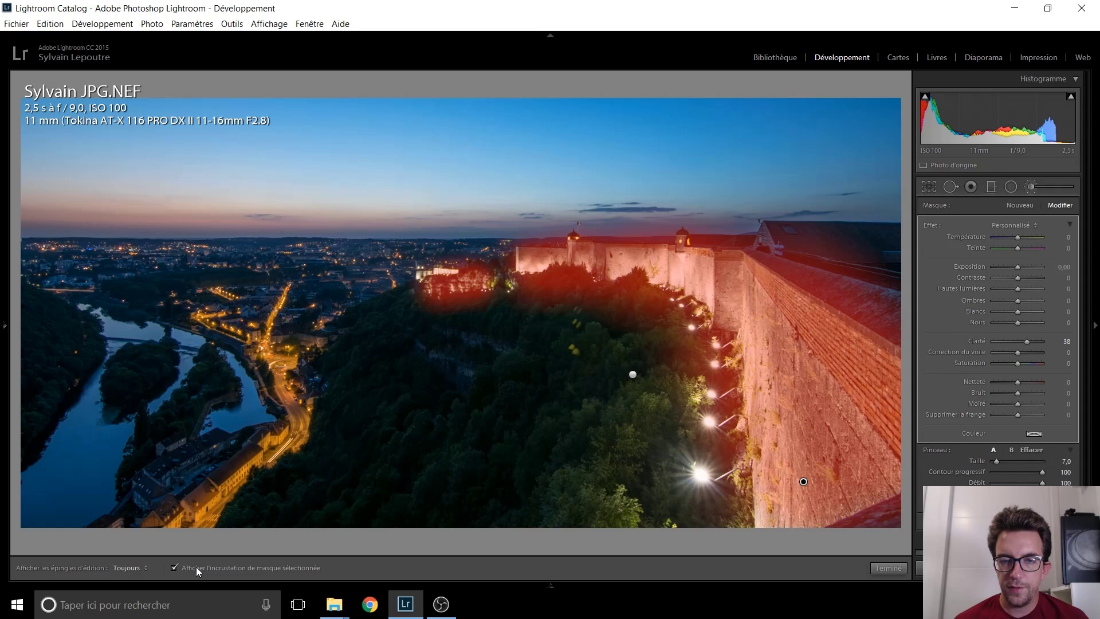
left_click(196, 566)
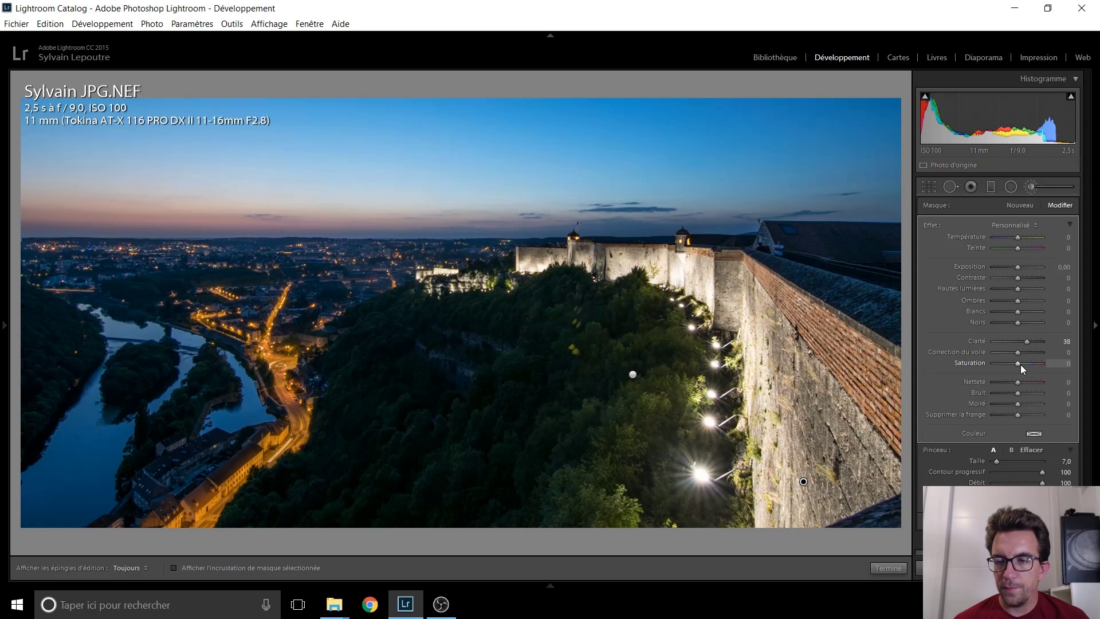
Try the rampart mask's Saturation at 55 and settle on 31
key("Up")
key("Up")
key("Up")
key("Up")
key("Up")
key("Up")
key("Up")
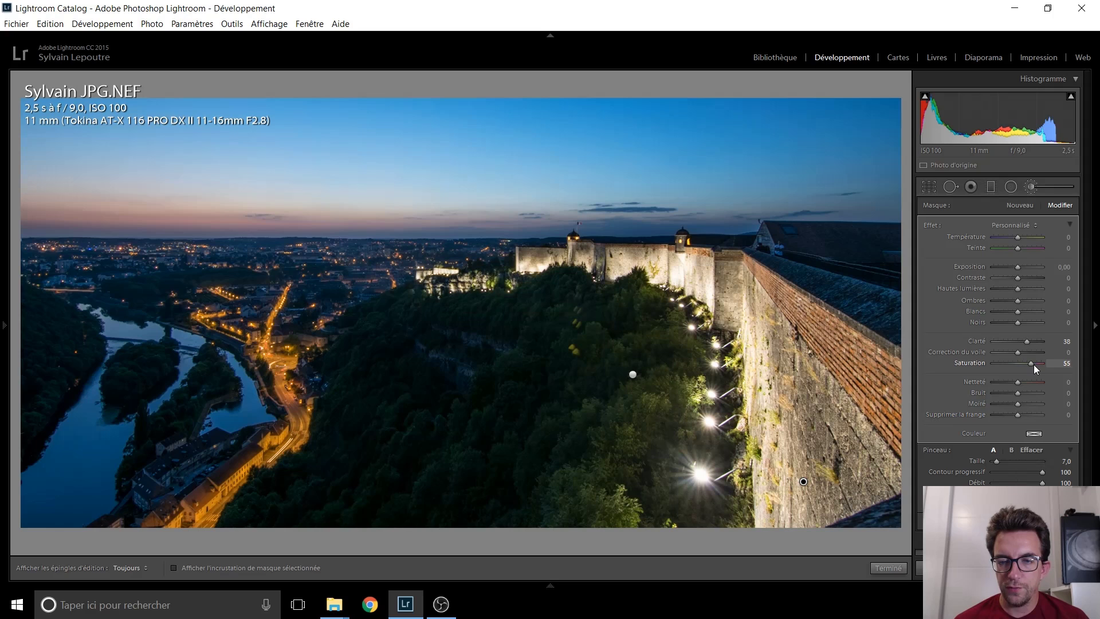
key("Down")
key("Down")
key("Down")
key("Down")
key("Down")
key("Down")
key("Down")
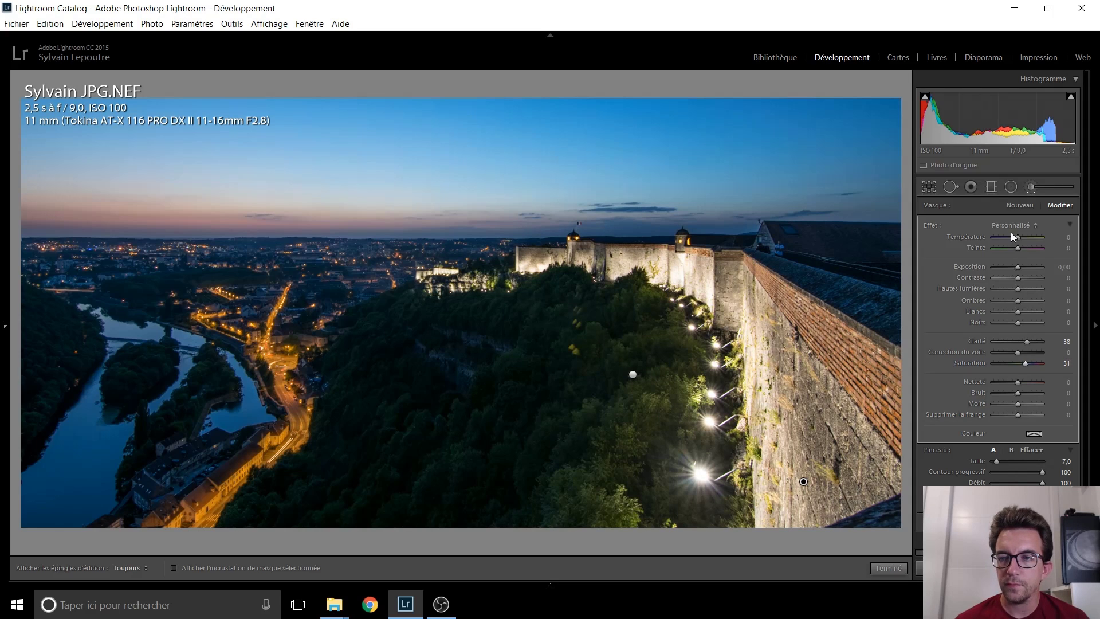
Warm the rampart mask to a Temperature of about 12 and finish the local adjustment
left_click_drag(1015, 236, 1022, 238)
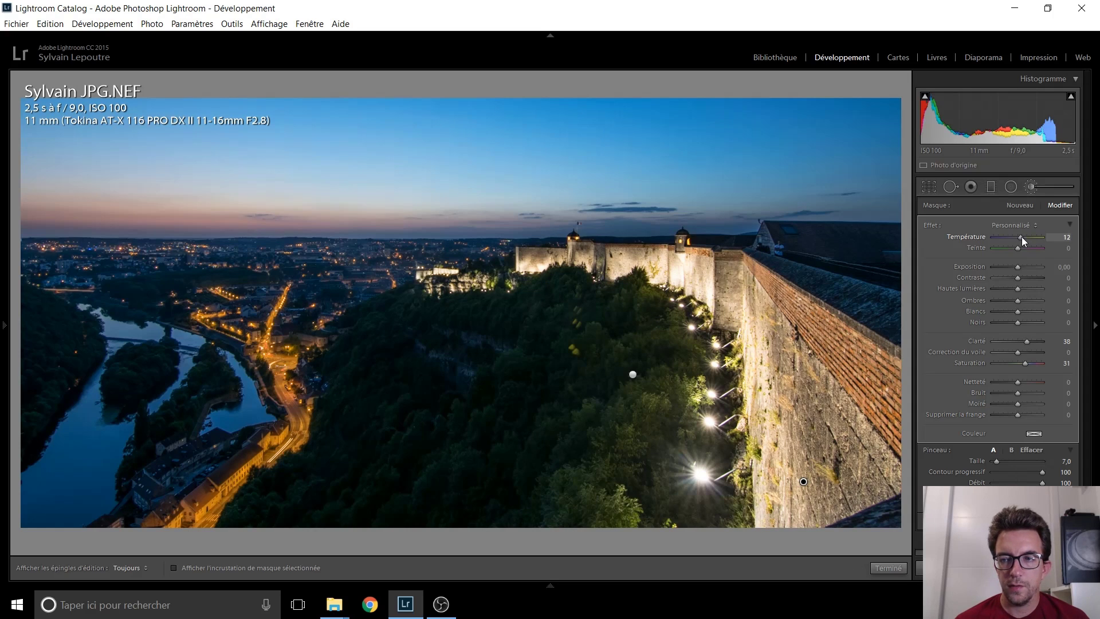
left_click_drag(1022, 236, 1021, 237)
left_click(1028, 191)
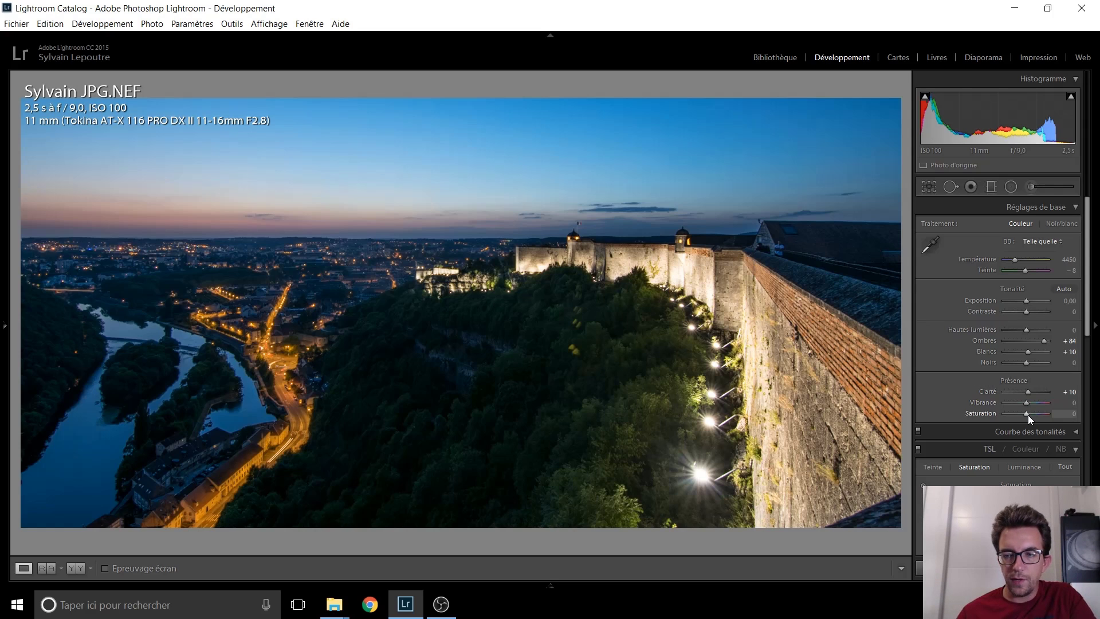
Try the photo's overall Saturation at +10, settle on +5, and set Vibrance to +10
key("Up")
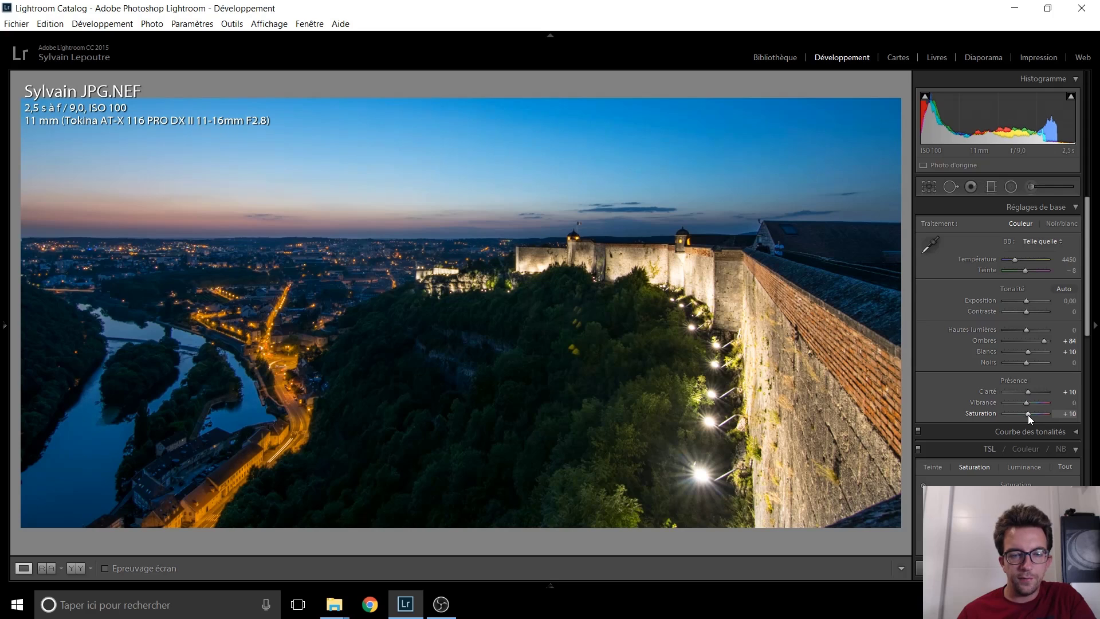
key("Down")
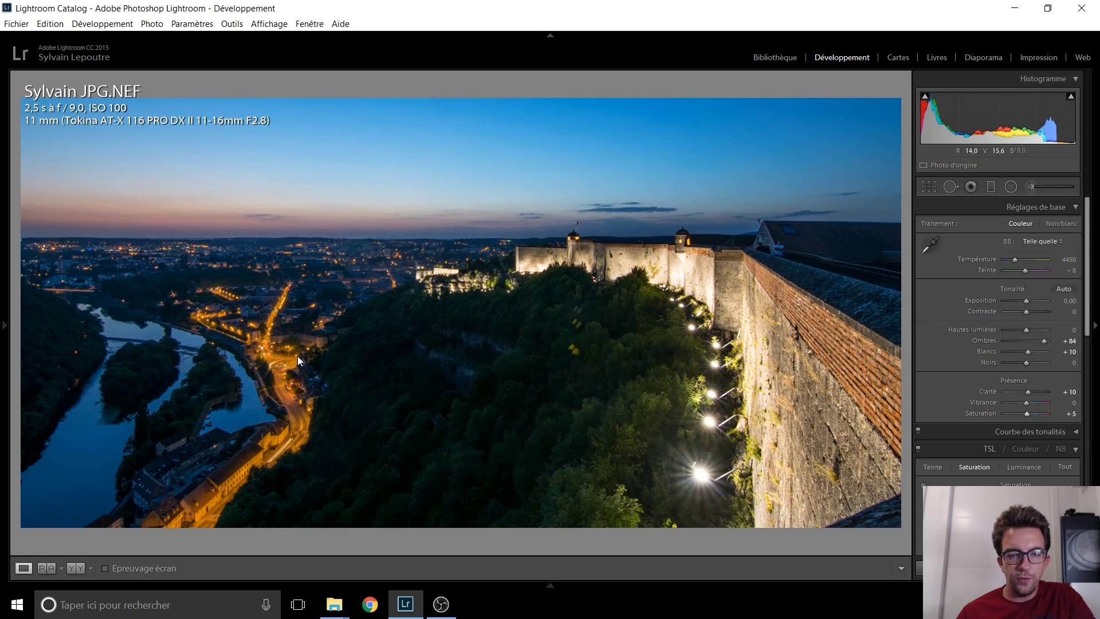
left_click(1029, 404)
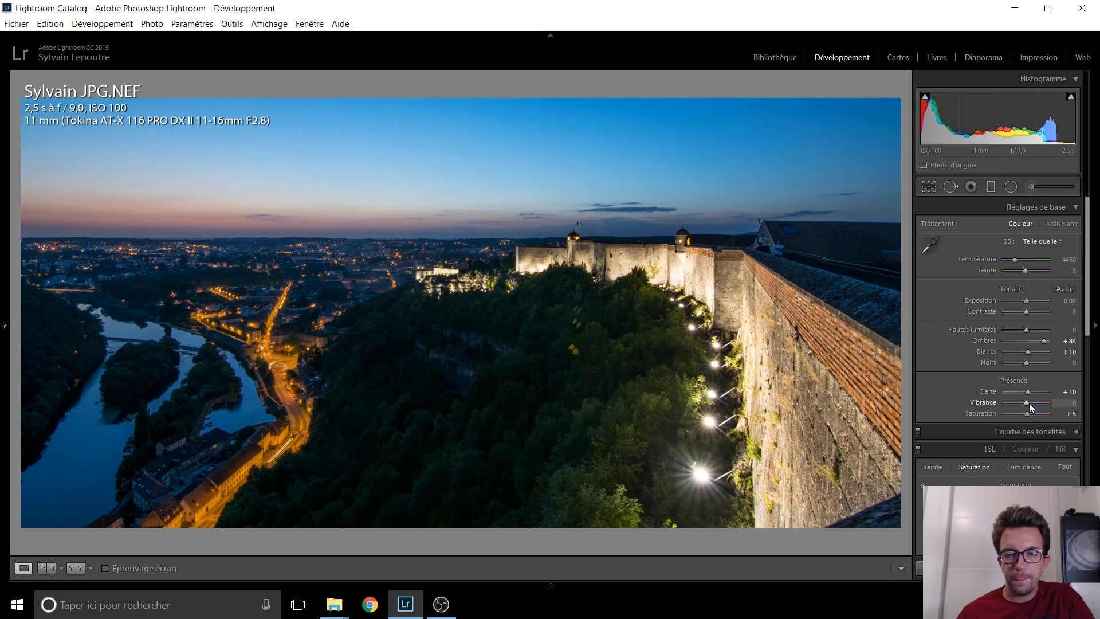
key("Down")
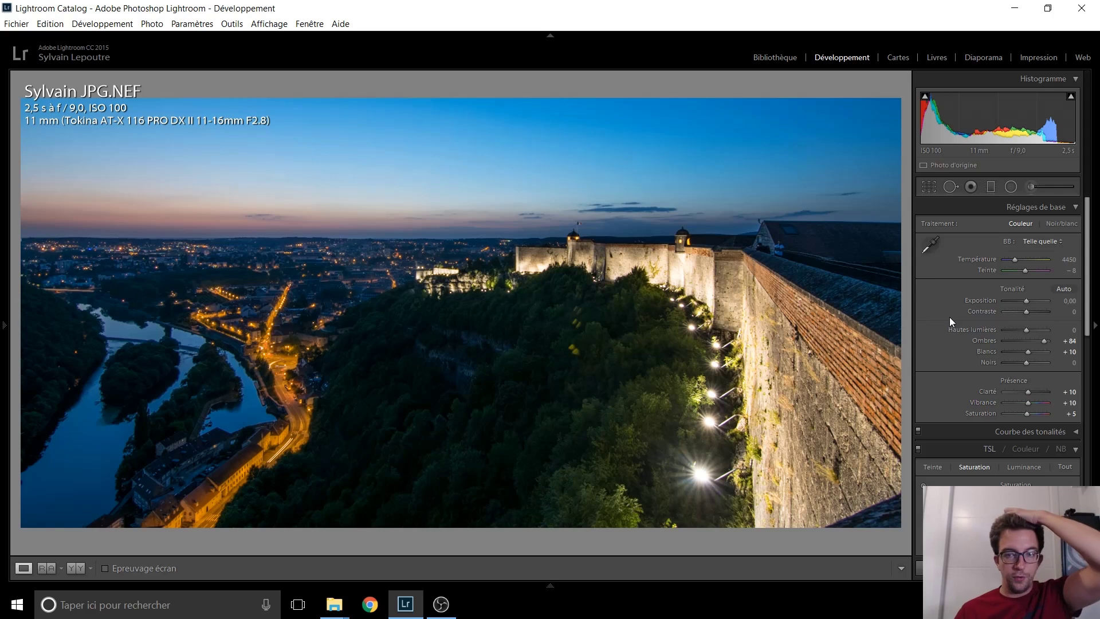
Try the photo's Contrast at −15 and settle on −5
key("Down")
key("Down")
key("Down")
key("Down")
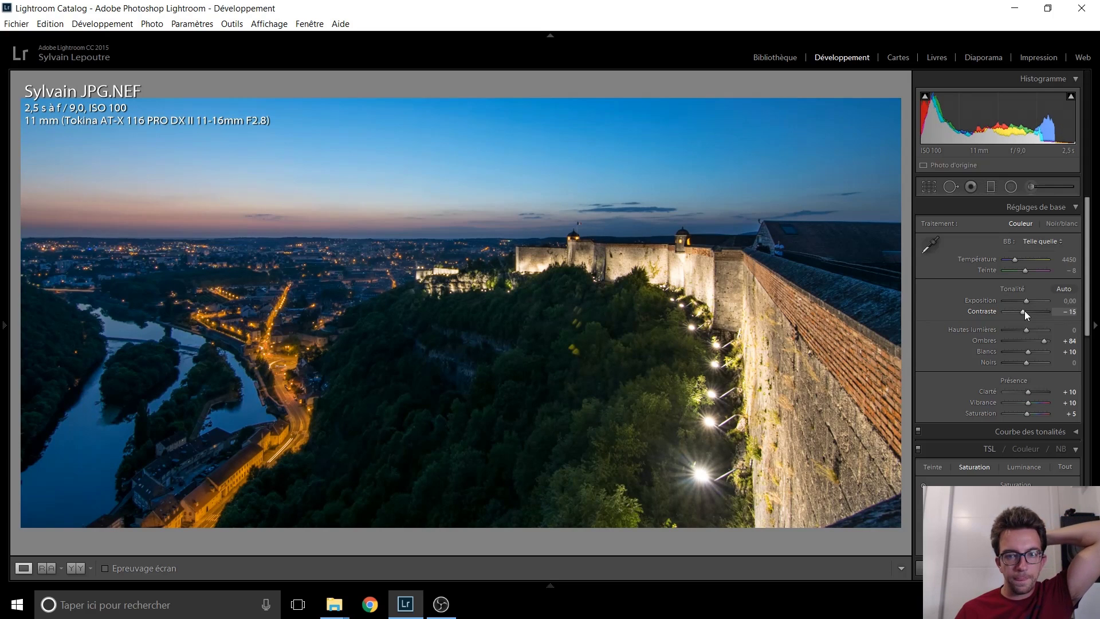
key("Up")
key("Up")
key("Up")
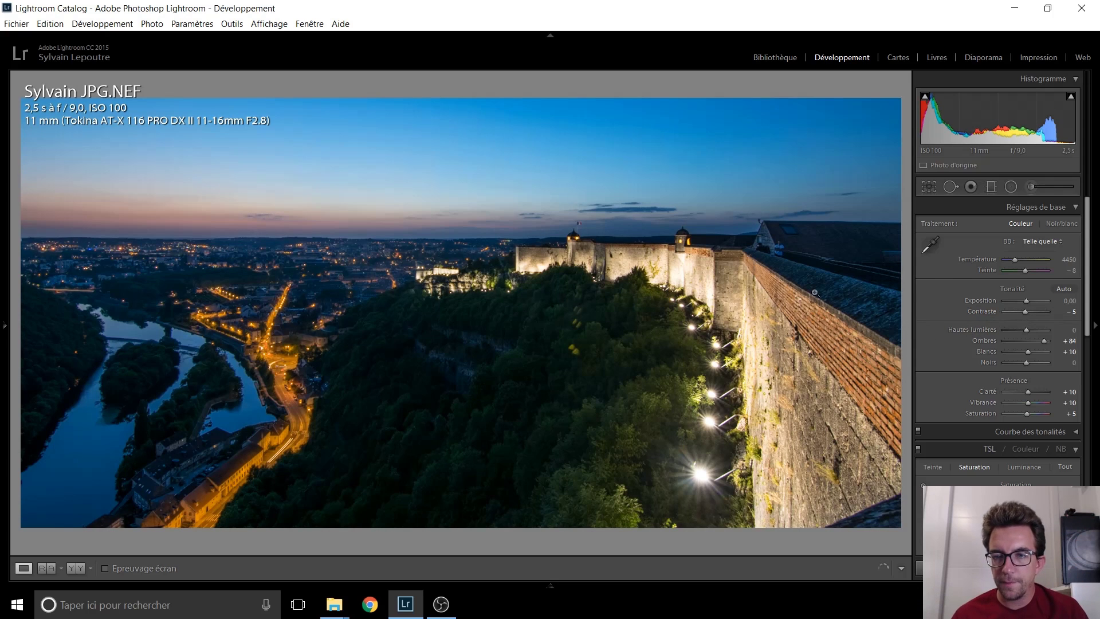
Inspect the rampart up close, return to the full view, and set the sharpening Gain to 55
left_click(779, 246)
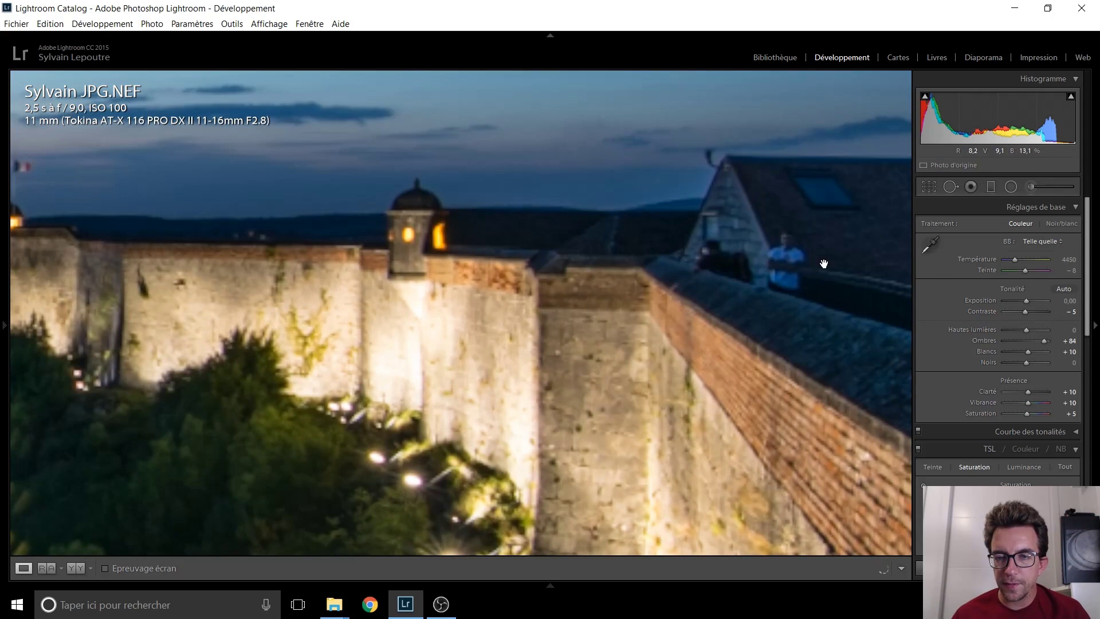
left_click(747, 265)
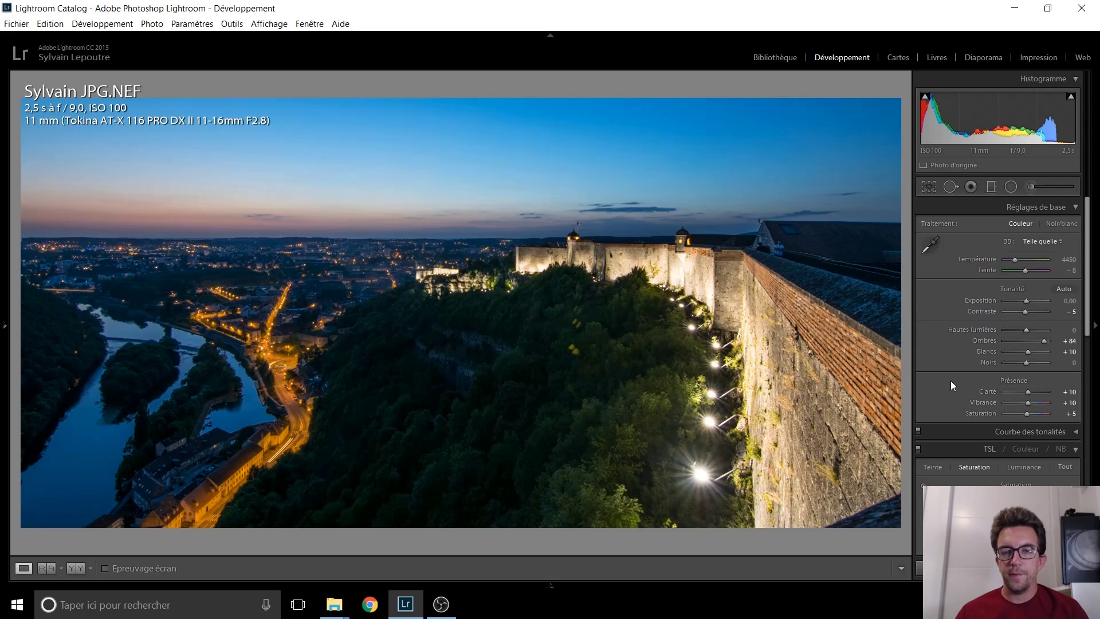
scroll(951, 380, "down", 5)
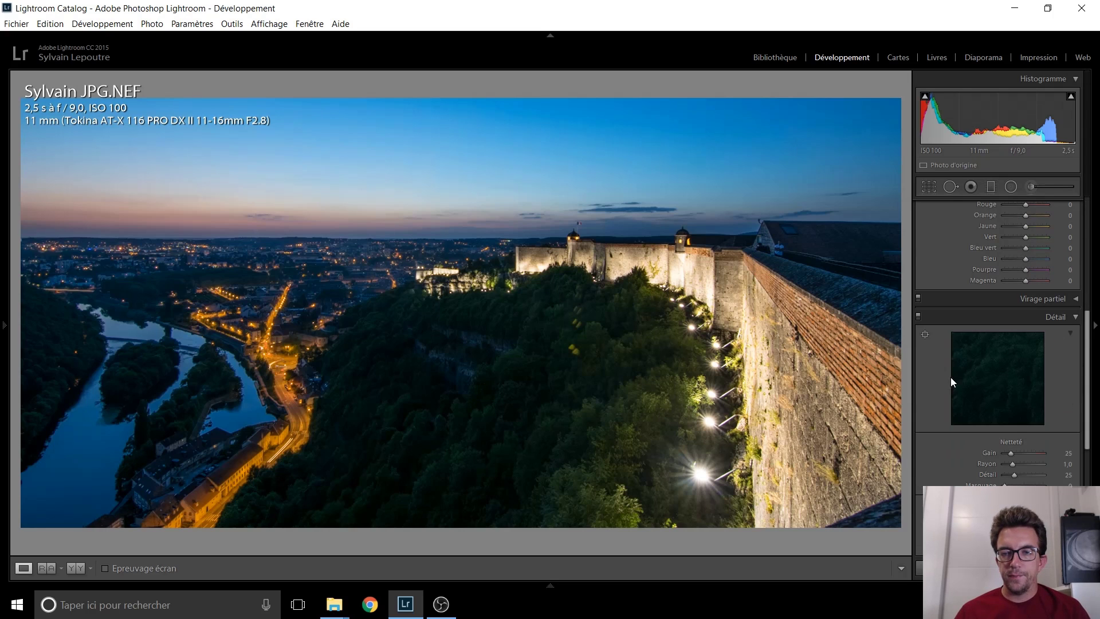
scroll(940, 341, "down", 2)
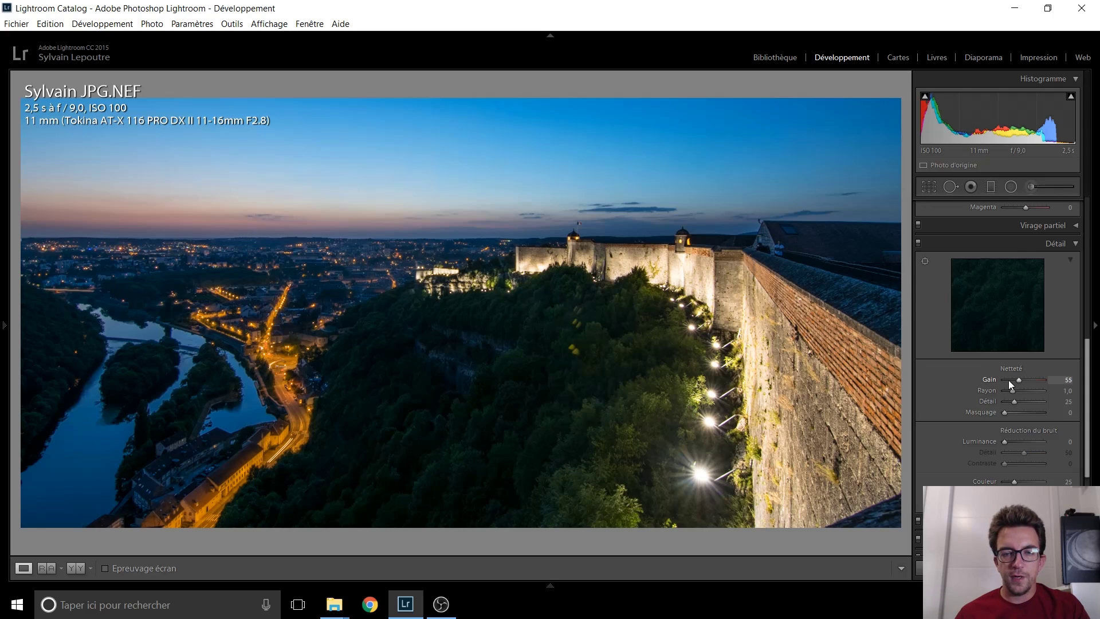
Try the post-crop vignette Gain at −10 and at 0, and settle on −5
scroll(948, 382, "down", 4)
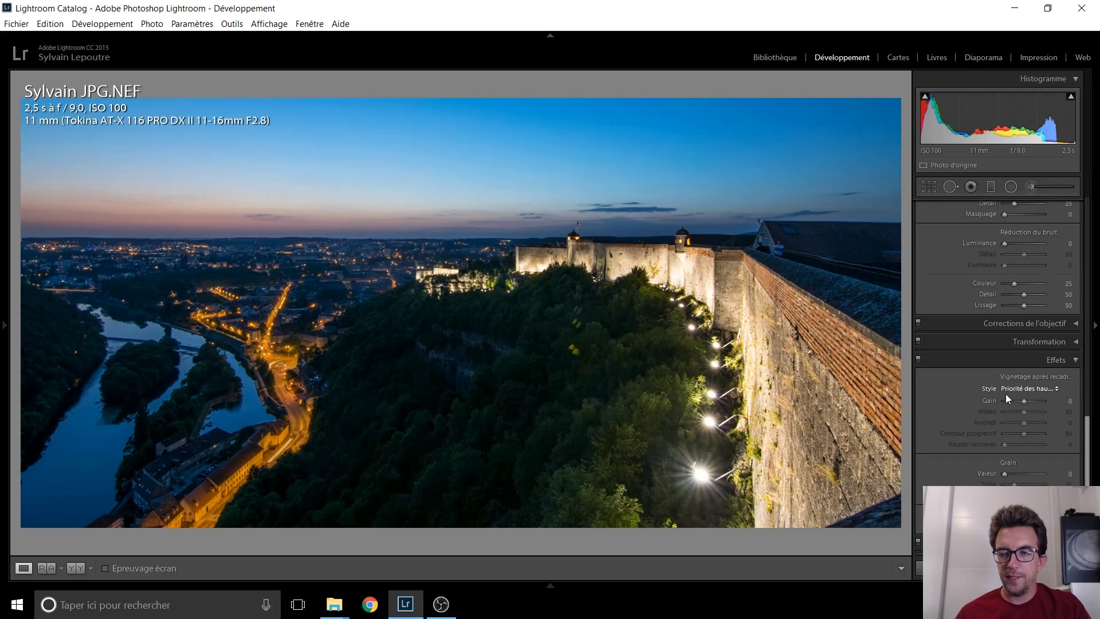
left_click_drag(1024, 402, 1022, 403)
key("Down")
key("Down")
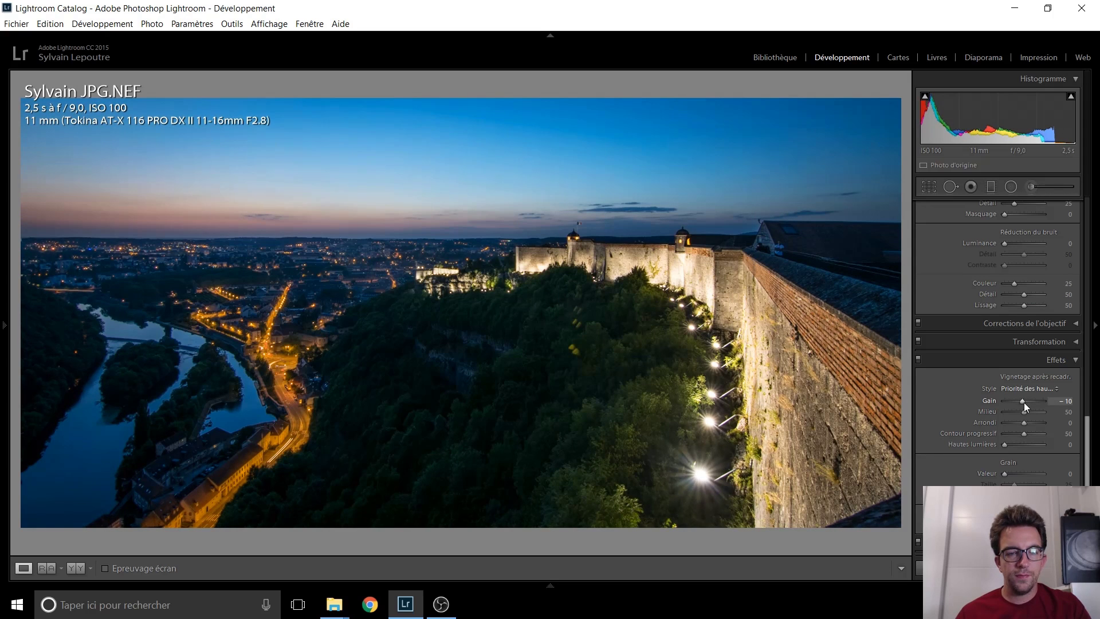
key("Up")
key("Up")
key("Up")
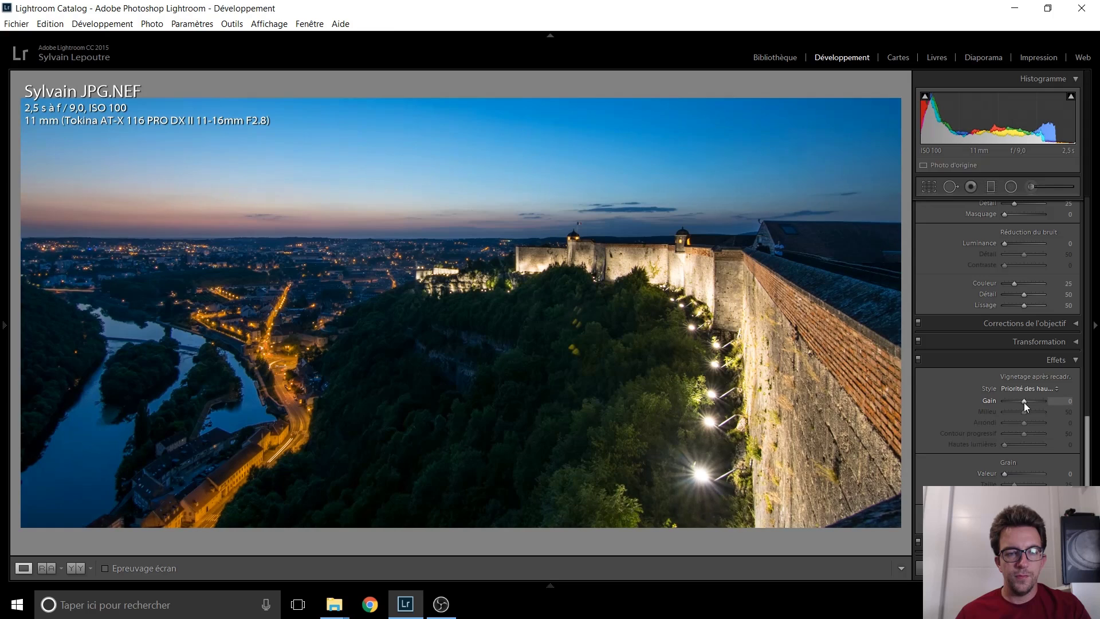
key("Down")
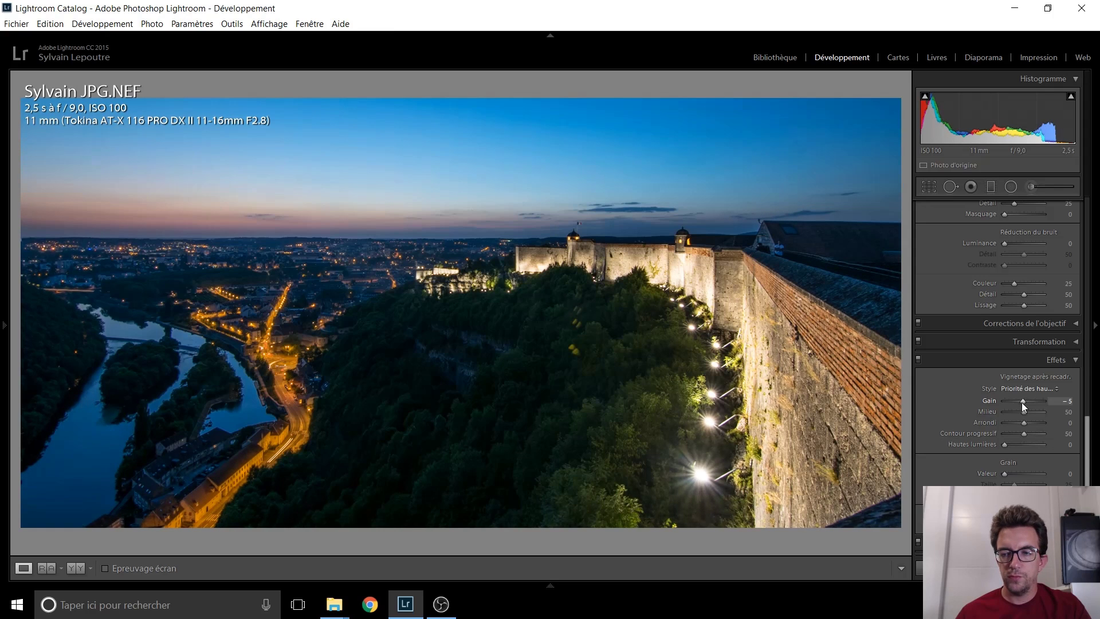
Compare the developed citadel night photo repeatedly with the photographer's finished JPG version, examining colors, brightness and framing
scroll(951, 402, "up", 5)
scroll(951, 402, "up", 2)
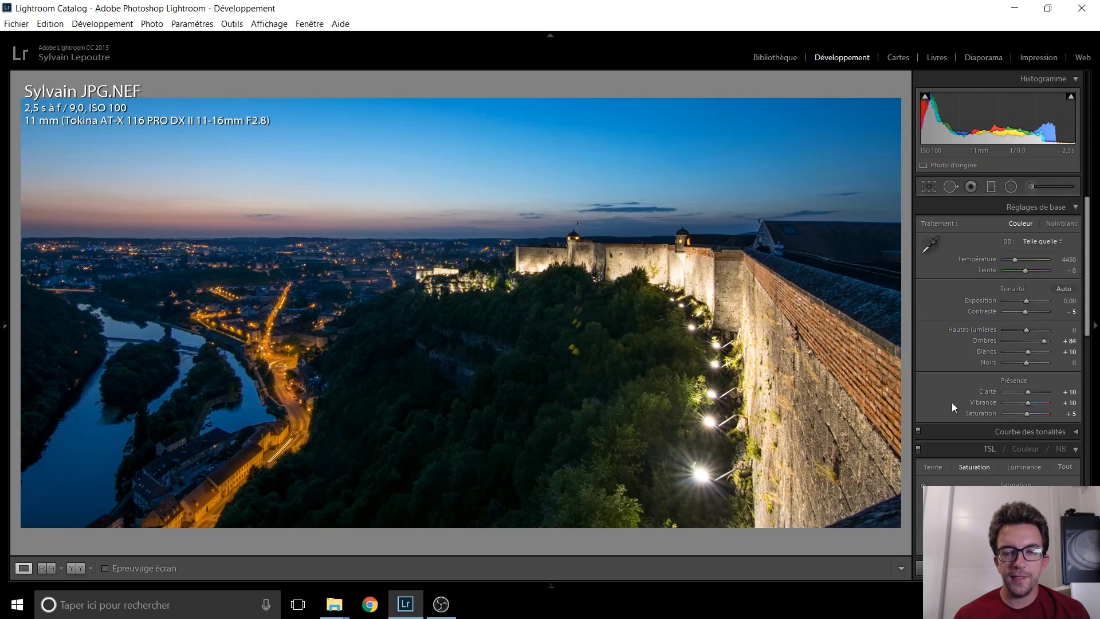
key("Right")
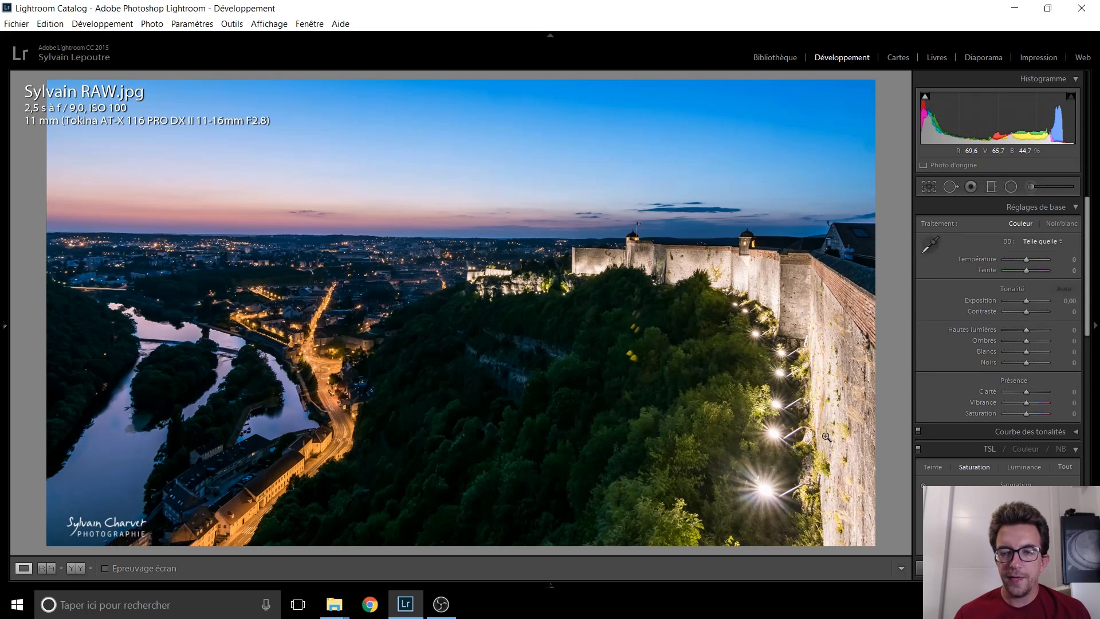
key("Left")
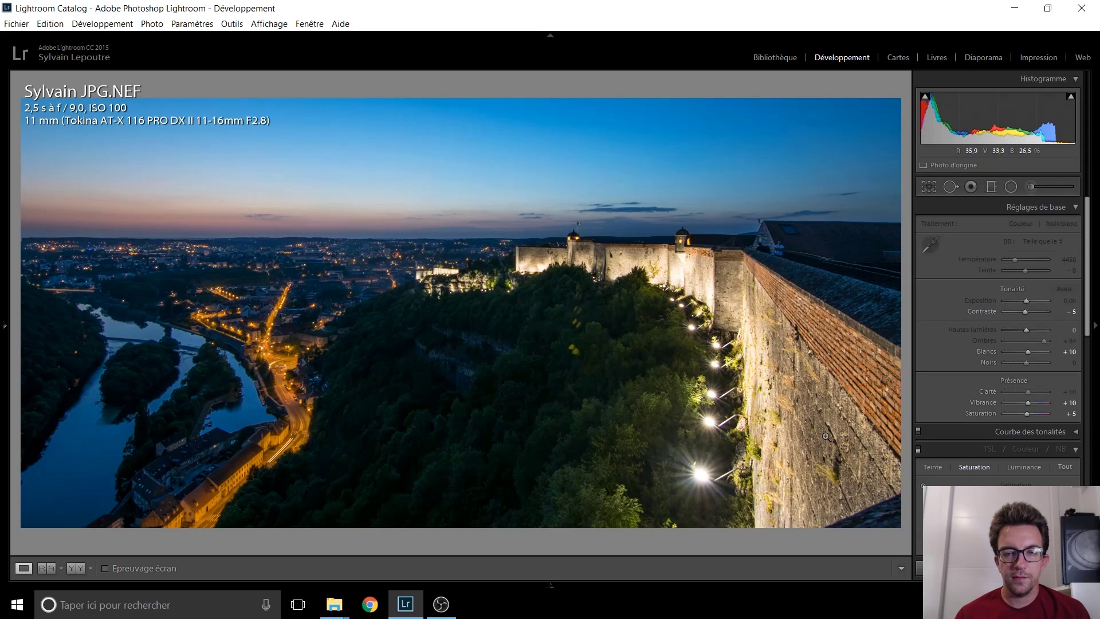
key("Right")
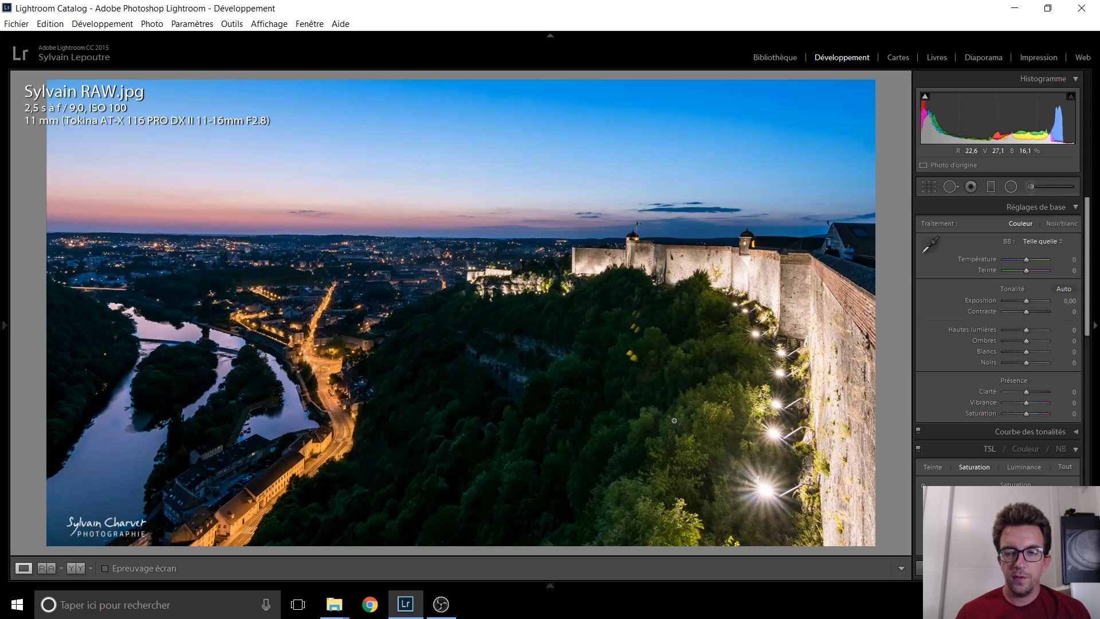
key("Left")
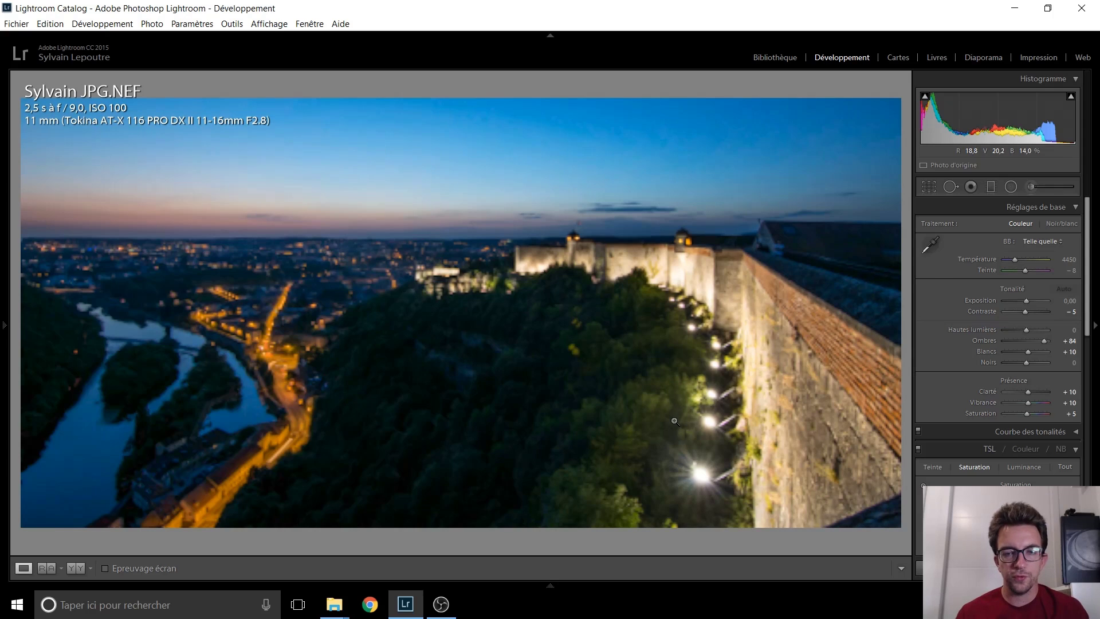
key("Right")
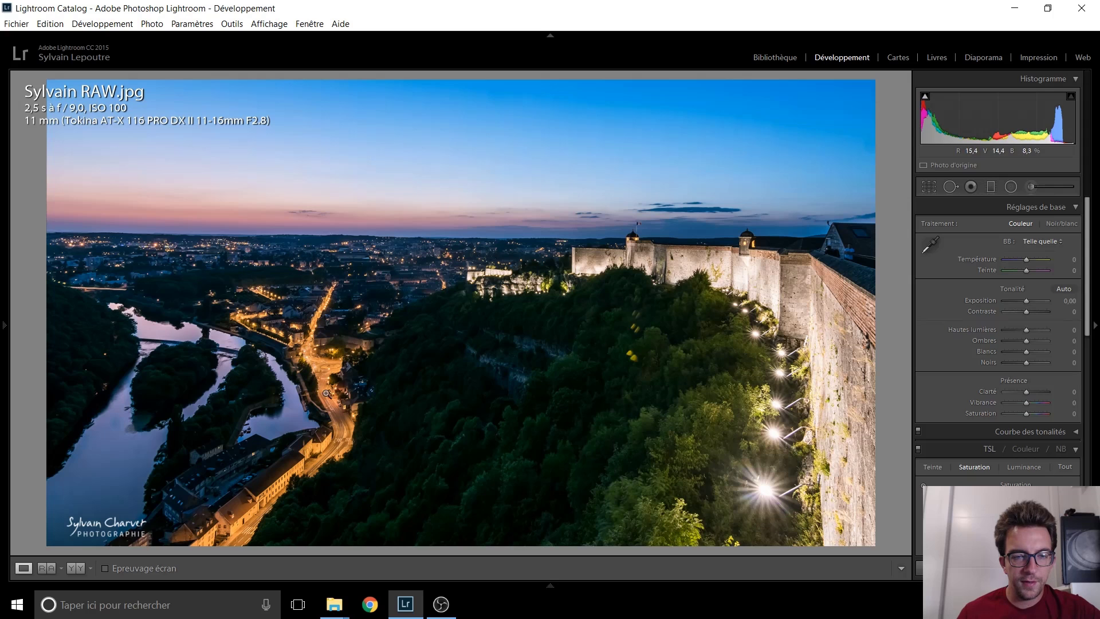
key("Left")
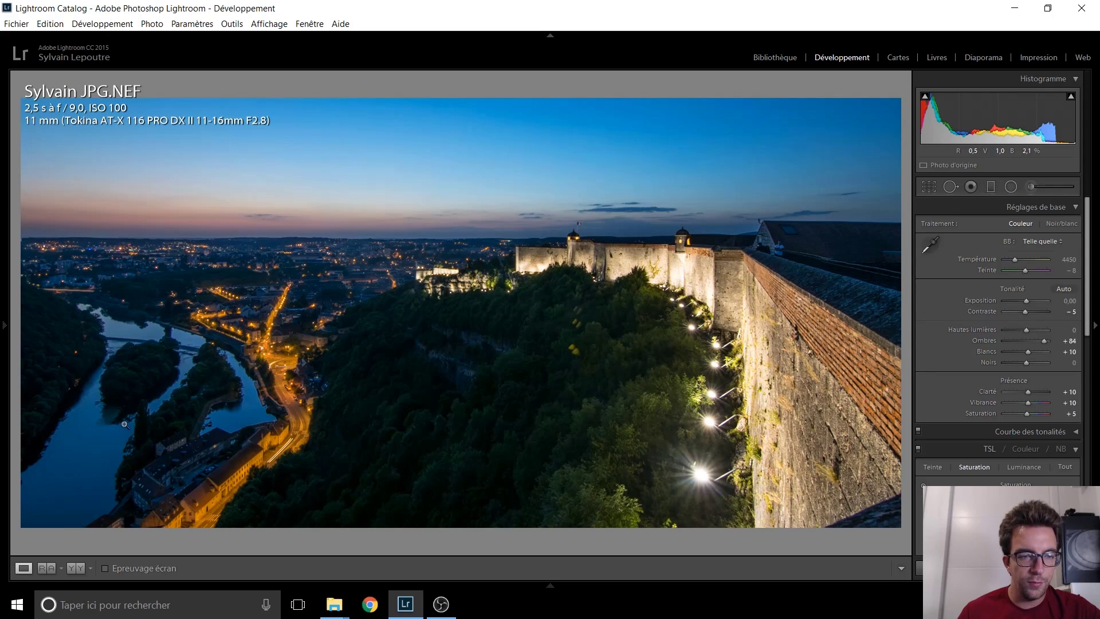
key("Right")
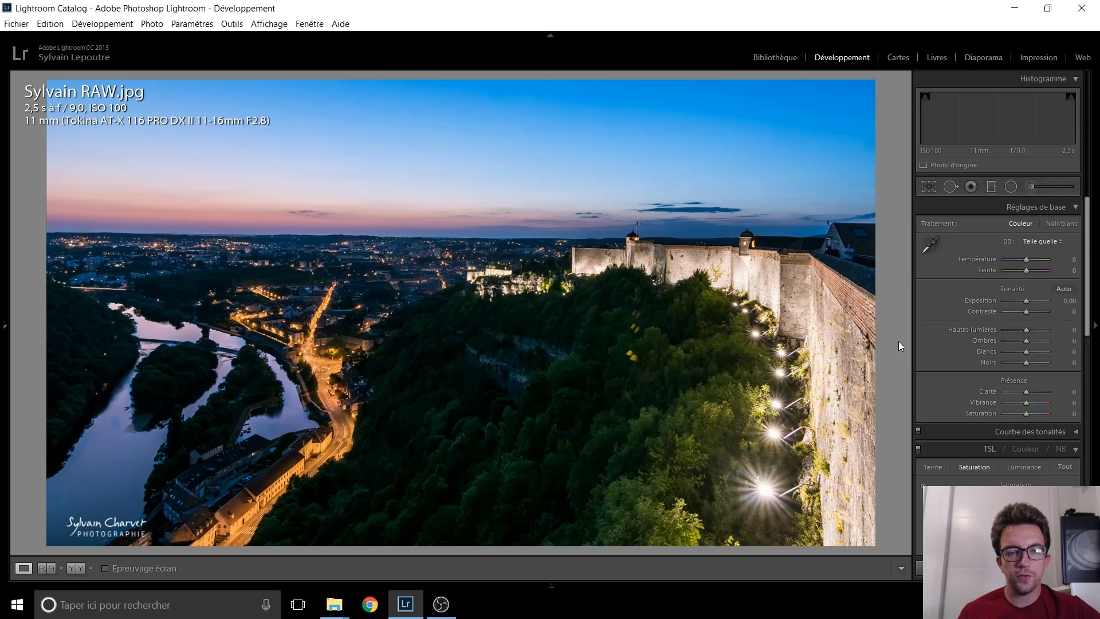
key("Right")
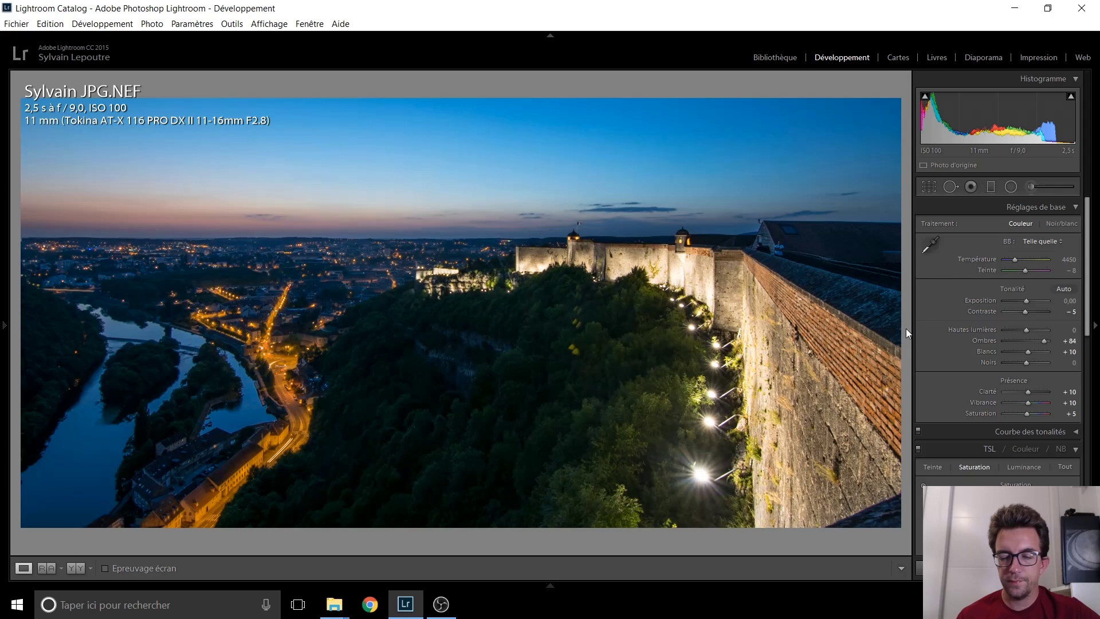
key("Right")
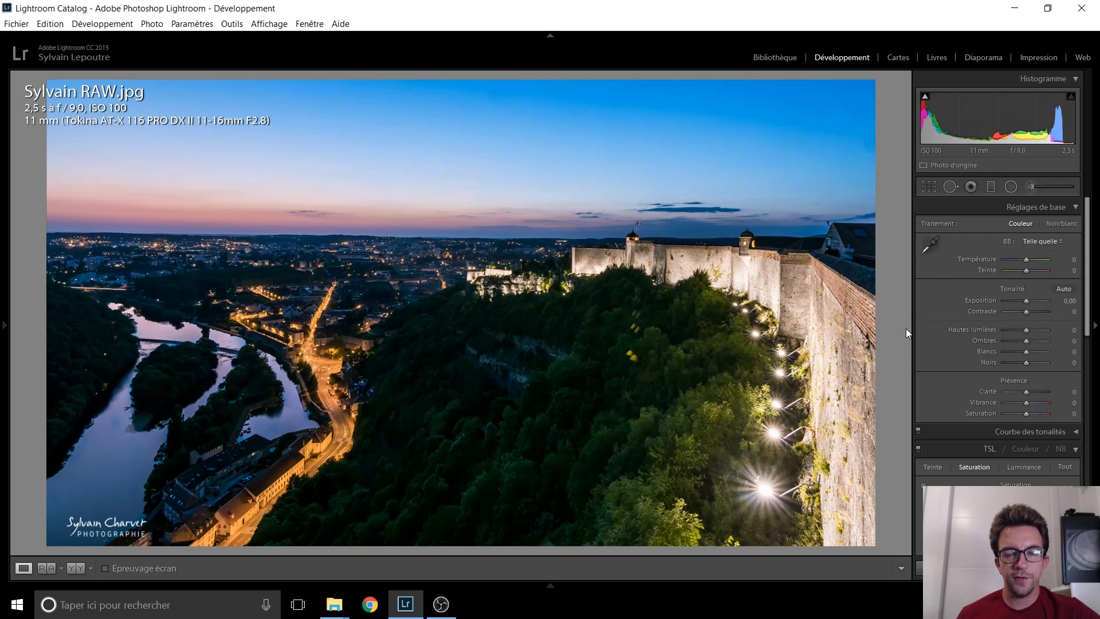
Open the 14 July air parade RAW photo, visualize its defects, and remove the two sky spots beside the aircraft with Spot Removal
key("Right")
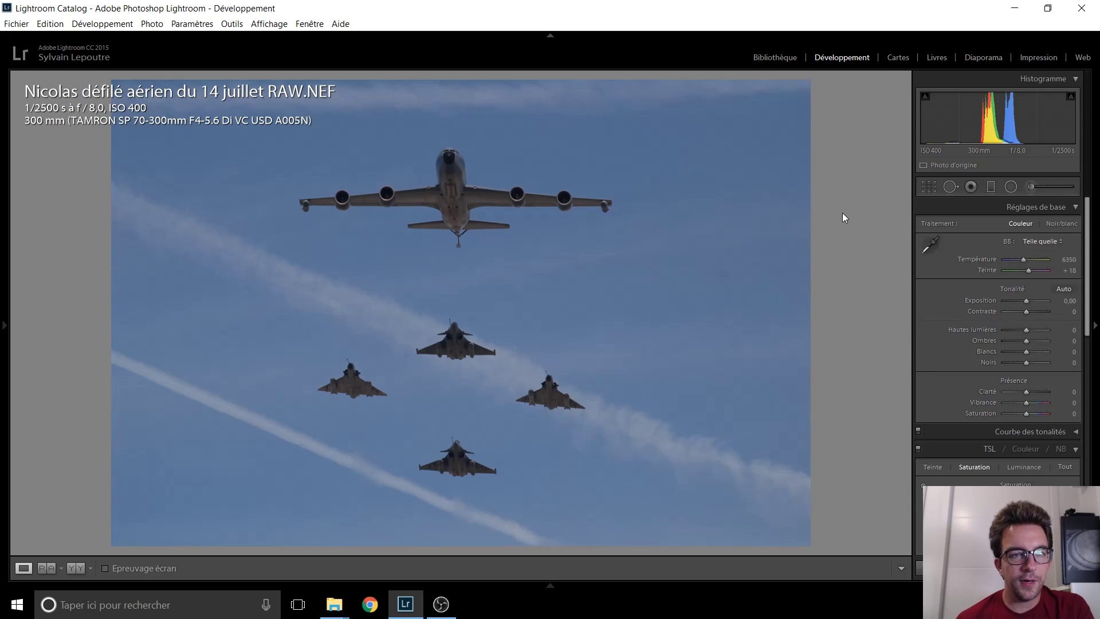
left_click(733, 344)
left_click(751, 368)
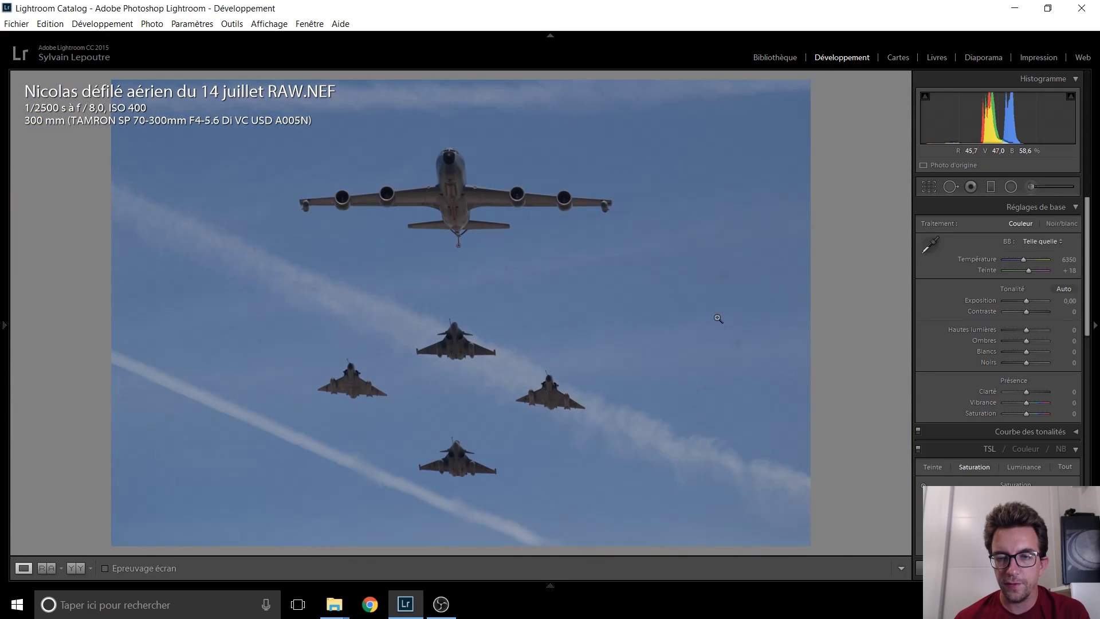
left_click(950, 188)
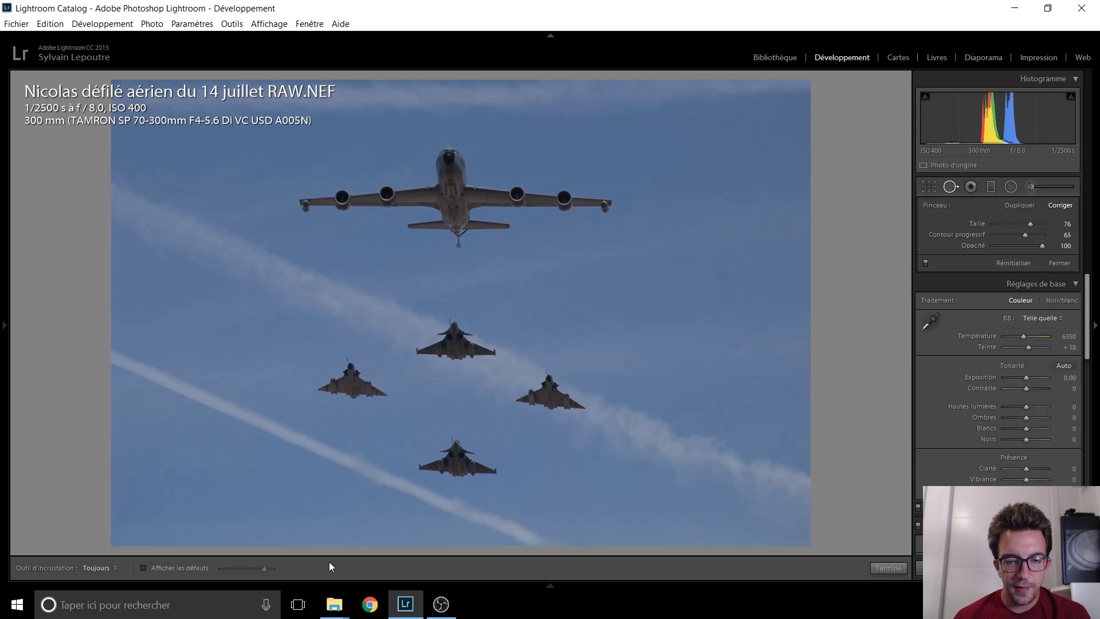
left_click(187, 568)
left_click_drag(266, 570, 265, 571)
scroll(735, 346, "up", 1)
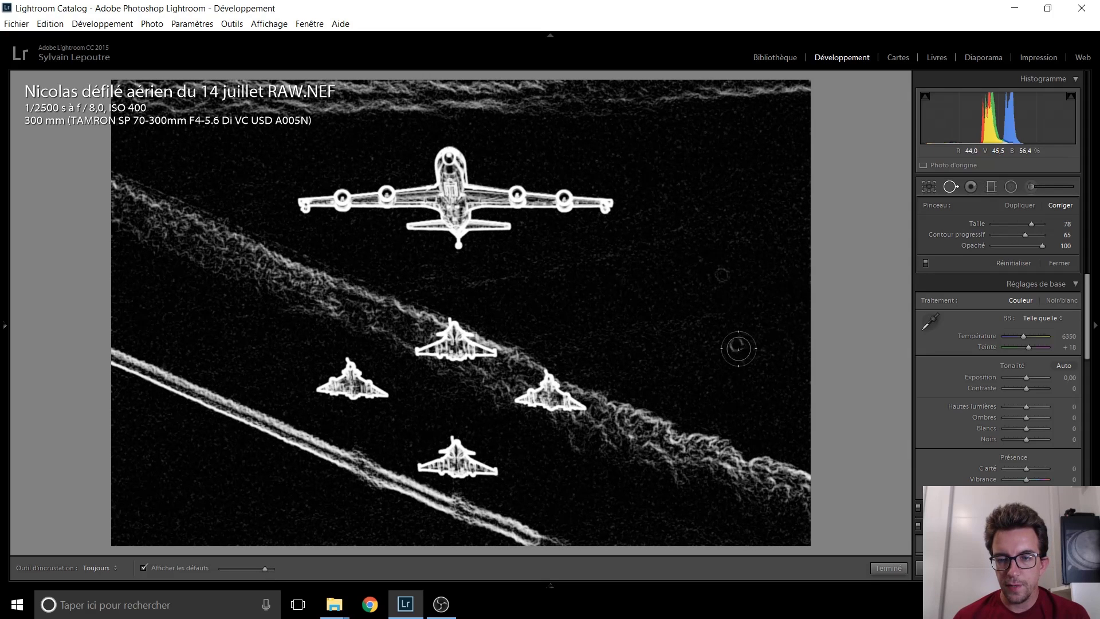
left_click(719, 274)
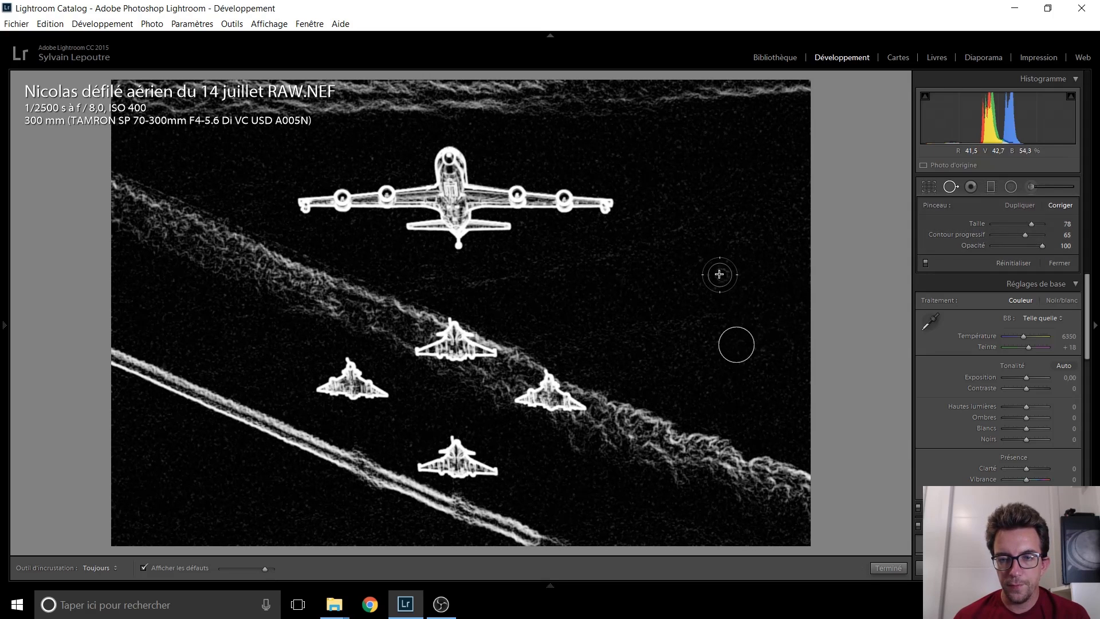
key("q")
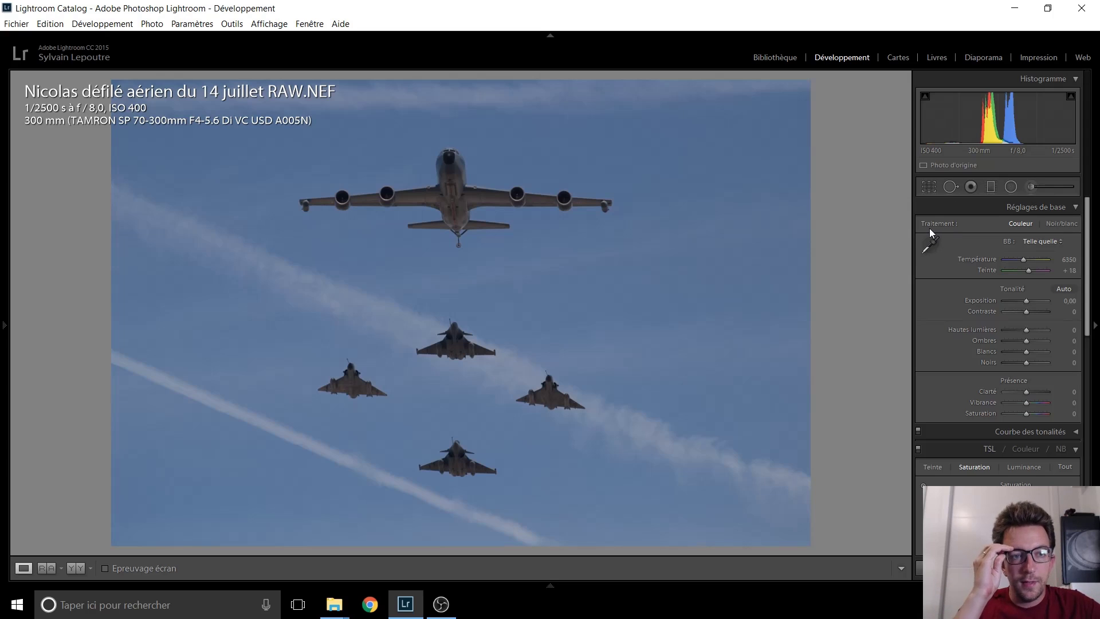
Try to straighten the air parade photo along the vertical line running through the tanker and the fighter jets
left_click(447, 177)
left_click(457, 211)
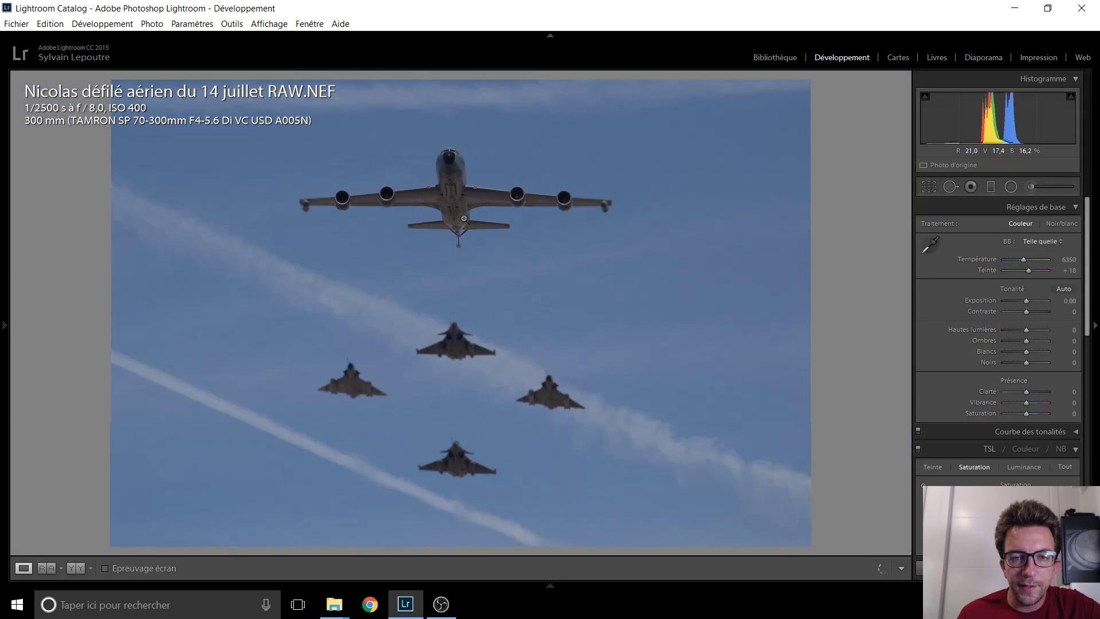
left_click(928, 187)
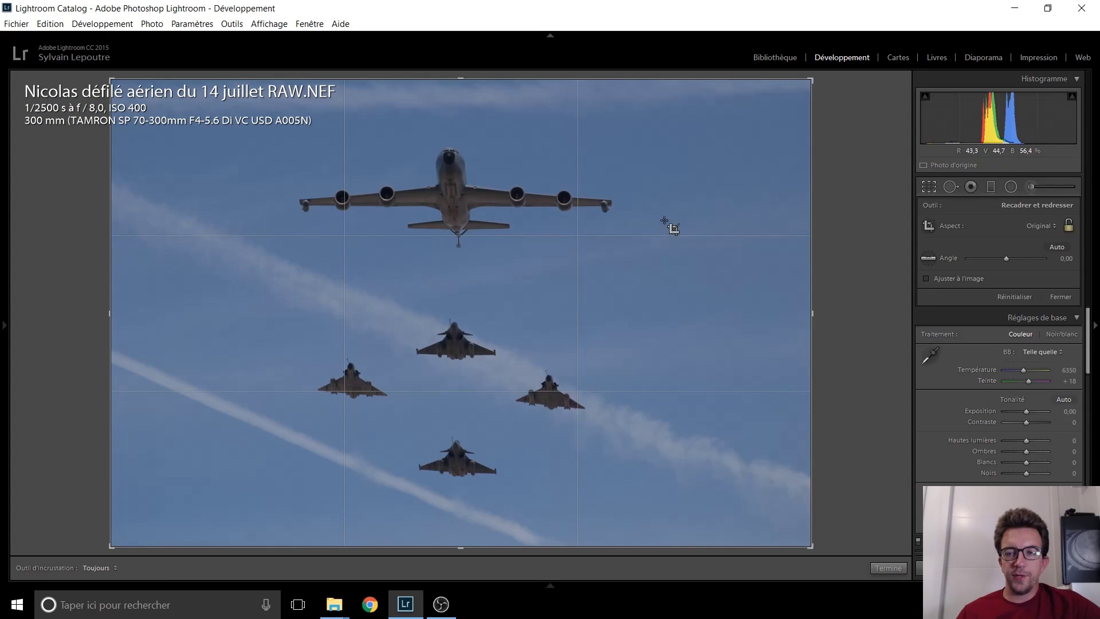
left_click(929, 259)
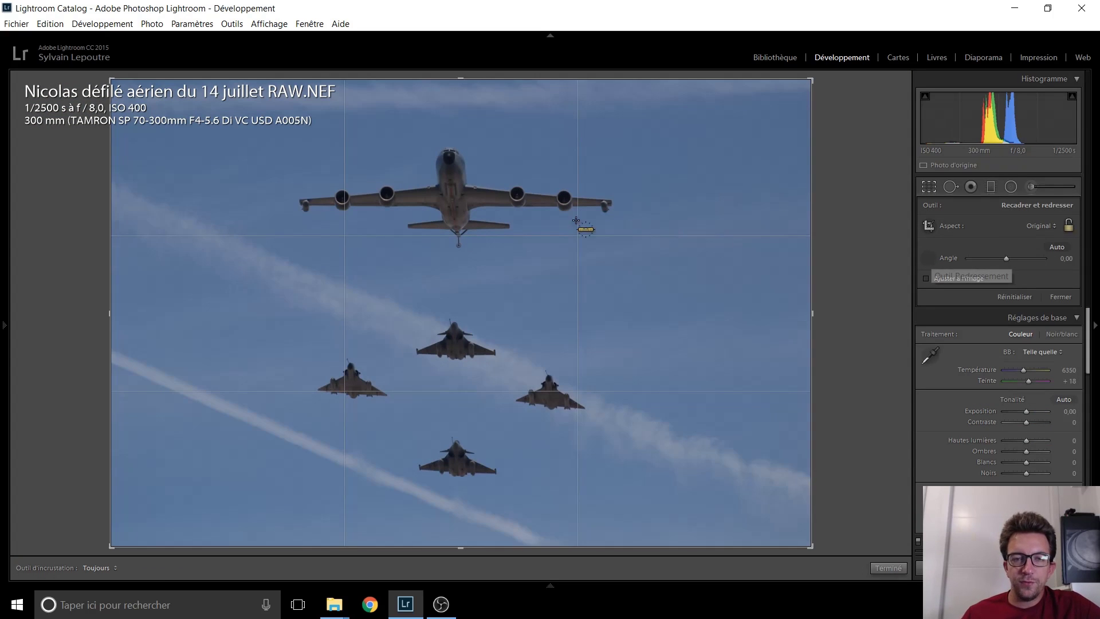
left_click_drag(445, 100, 460, 553)
key("Return")
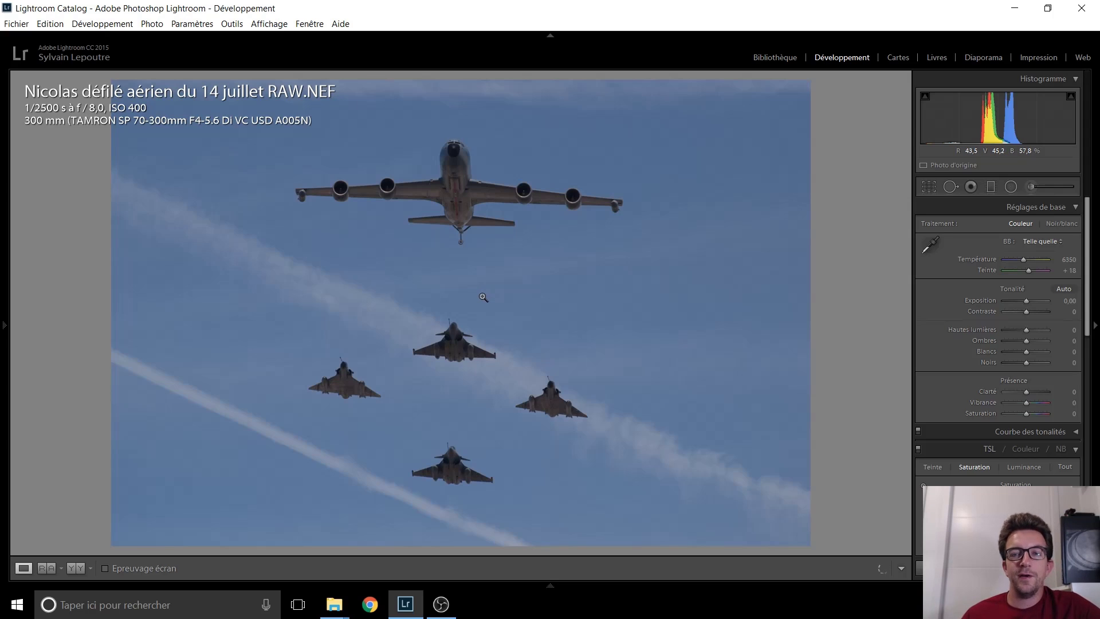
left_click(931, 186)
left_click(932, 186)
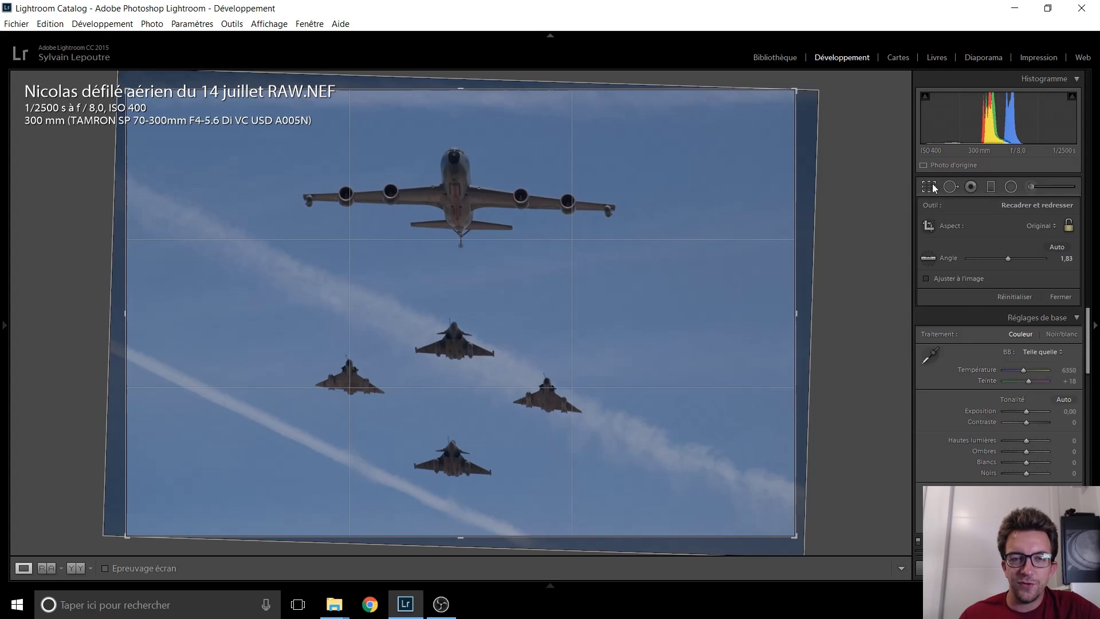
Restore the history state from just before the straightening and hide the history again
mouse_move(5, 320)
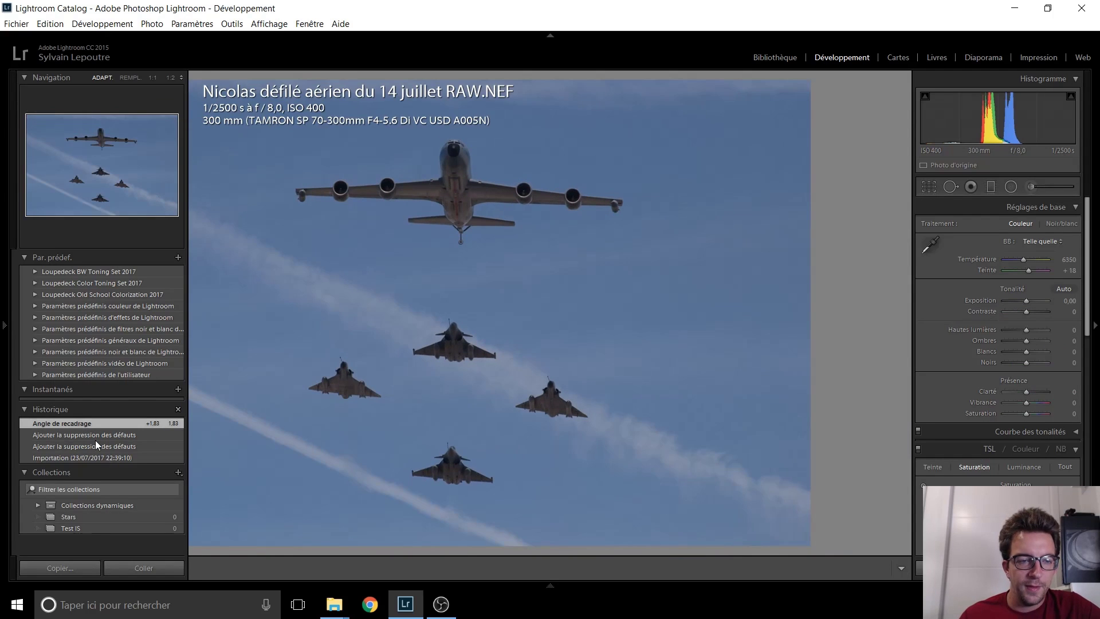
left_click(93, 434)
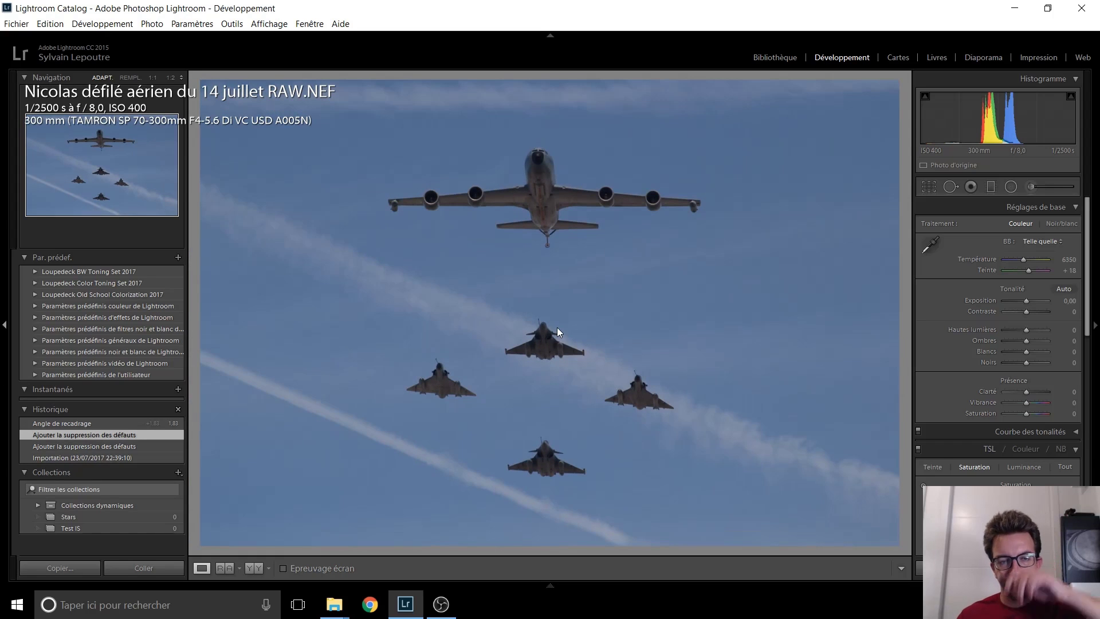
key("F7")
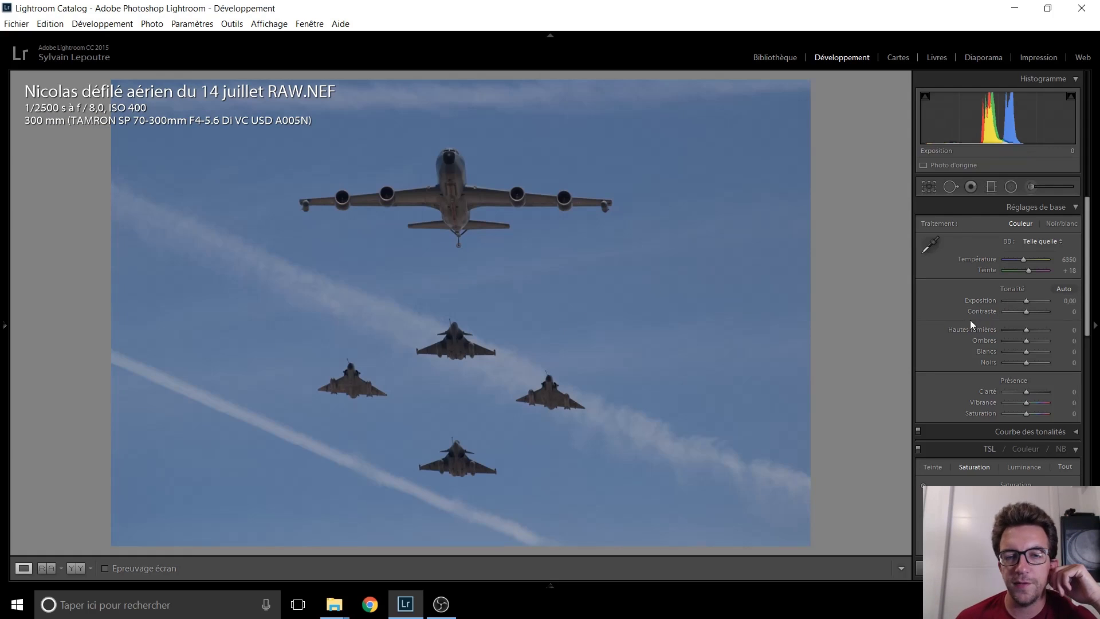
Brighten the air parade photo by setting its Exposure to +1.30
scroll(1025, 300, "up", 7)
scroll(1025, 300, "up", 4)
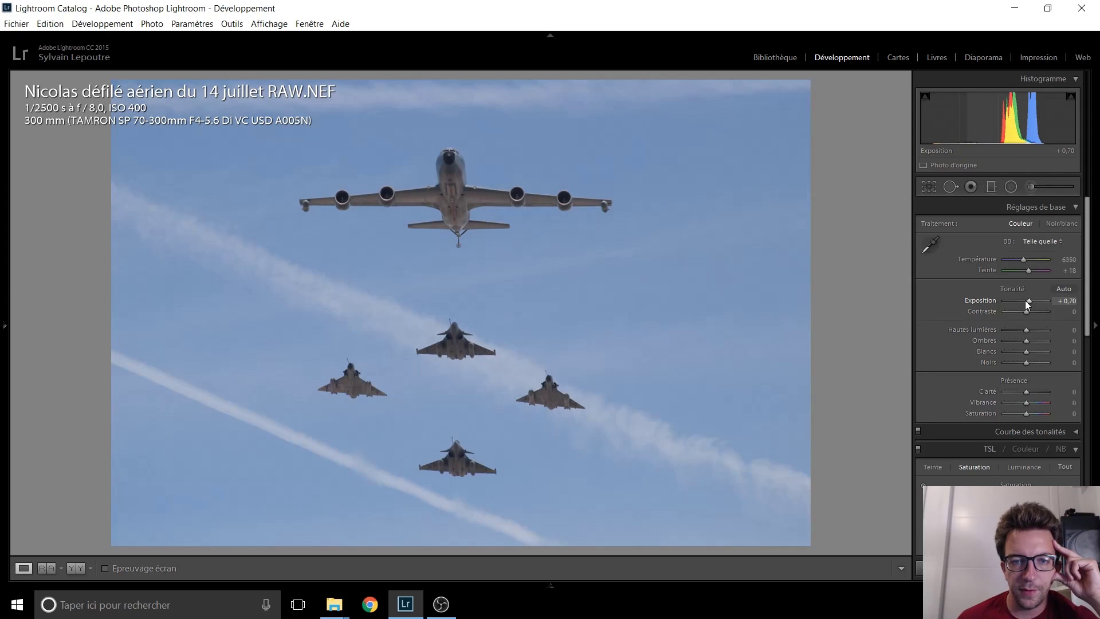
scroll(1026, 300, "up", 4)
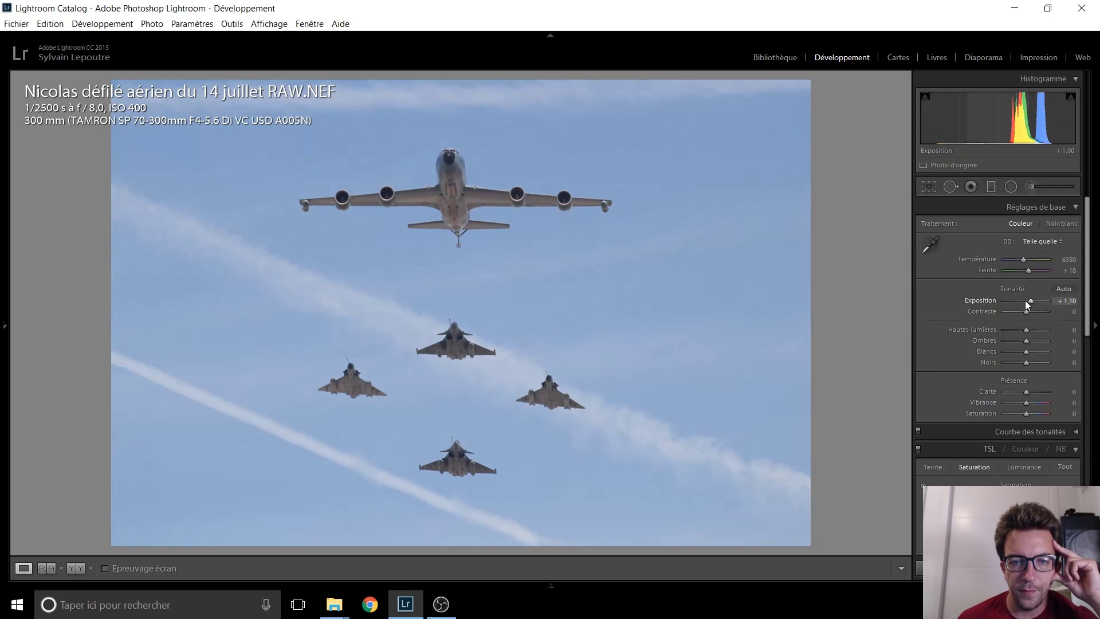
scroll(1025, 300, "down", 2)
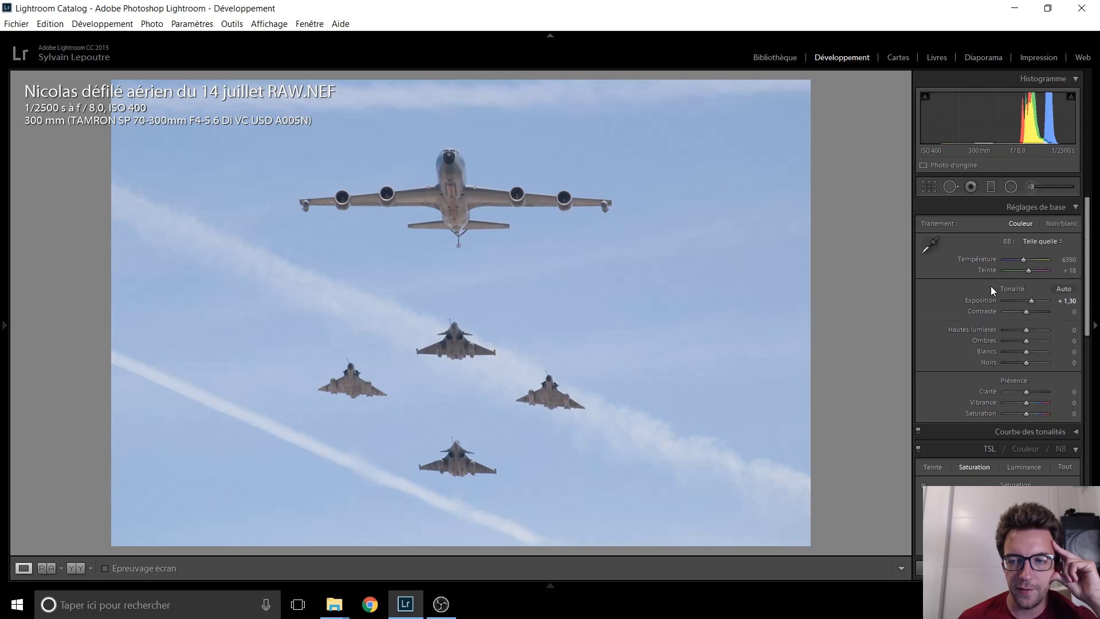
Set the air parade photo's Highlights to -23, Shadows +20, Whites +33, Blacks -31, Clarity +39 and Saturation +20
left_click_drag(1025, 328, 1019, 366)
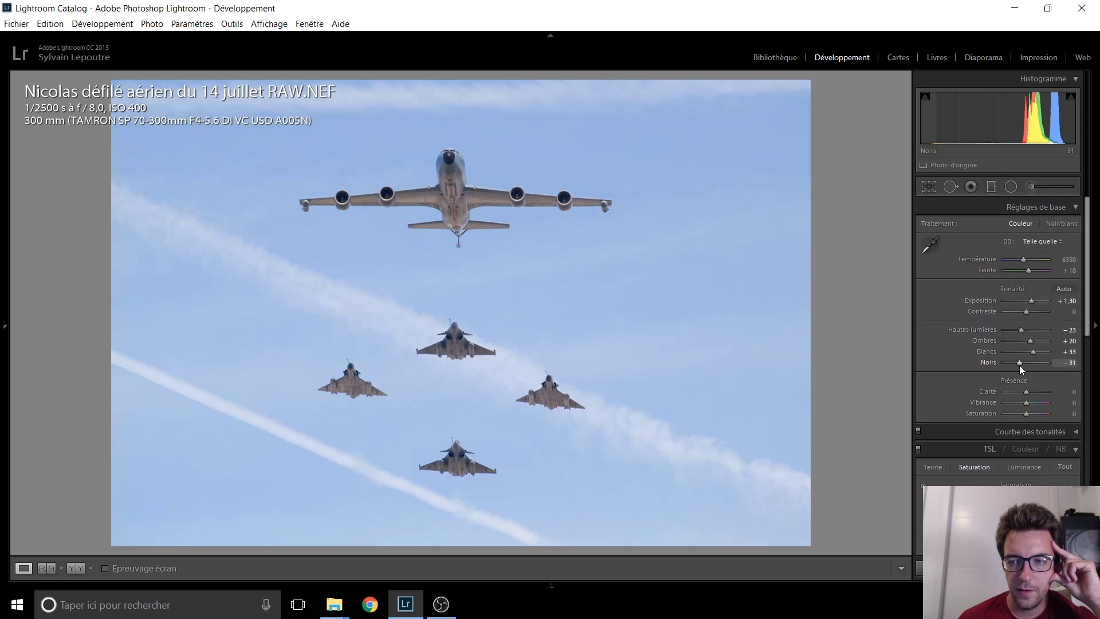
left_click_drag(1025, 390, 1032, 391)
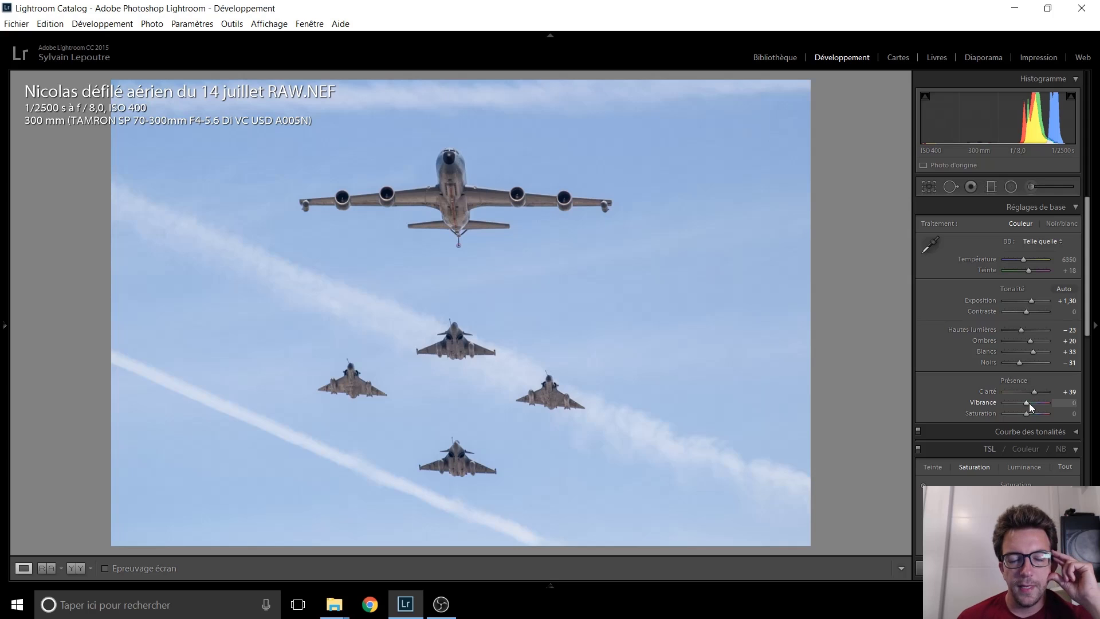
key("Up")
key("Up")
key("Up")
key("Up")
key("Up")
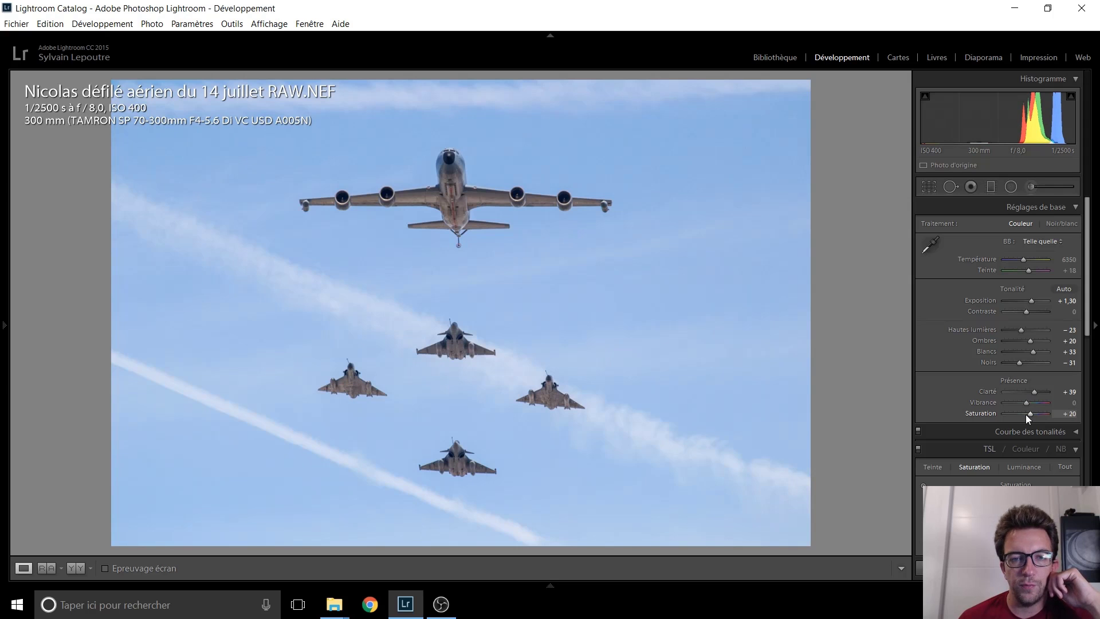
Compare the color and black-and-white treatments of the air parade photo and convert it to black and white
left_click(1059, 449)
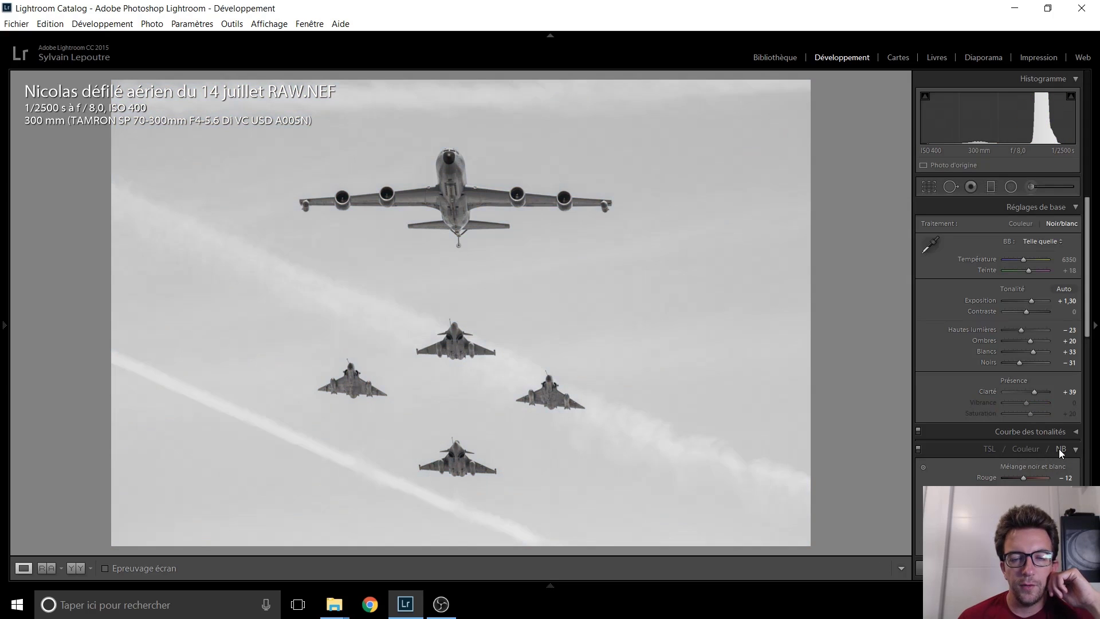
left_click(989, 449)
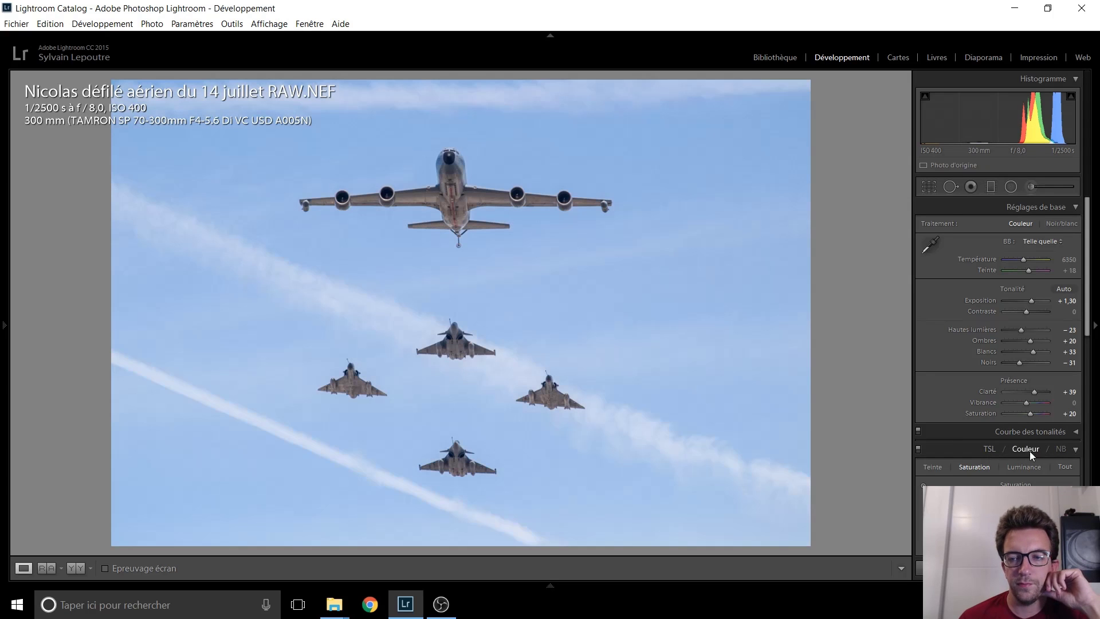
left_click(1061, 450)
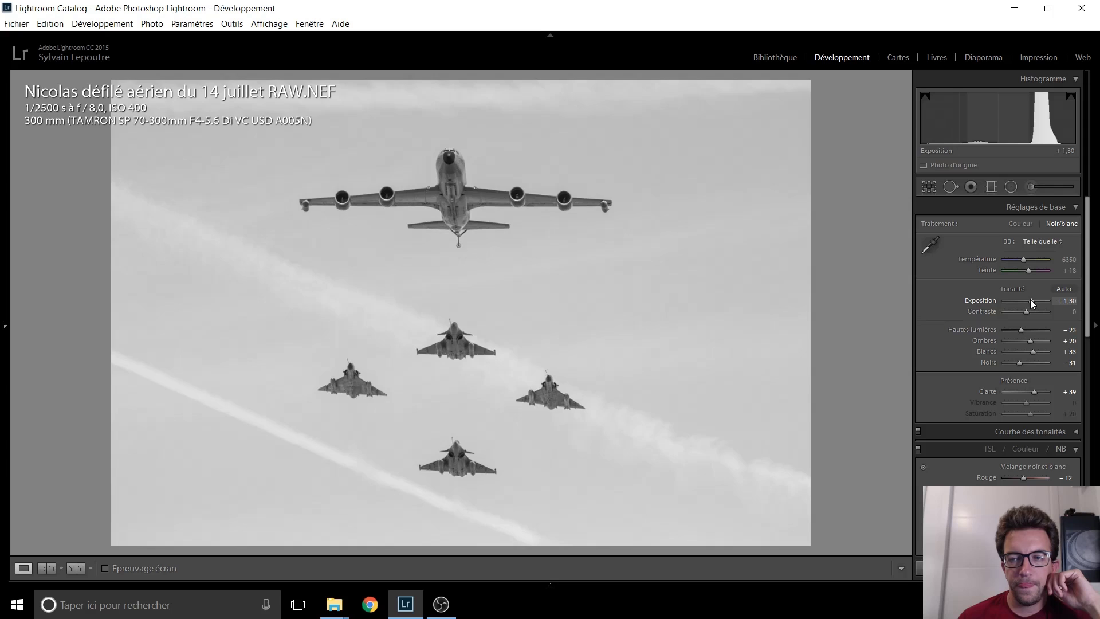
Brighten the black-and-white air parade photo by setting its Exposure to +1.80
left_click_drag(1031, 301, 1032, 302)
key("Up")
key("Up")
key("Up")
key("Up")
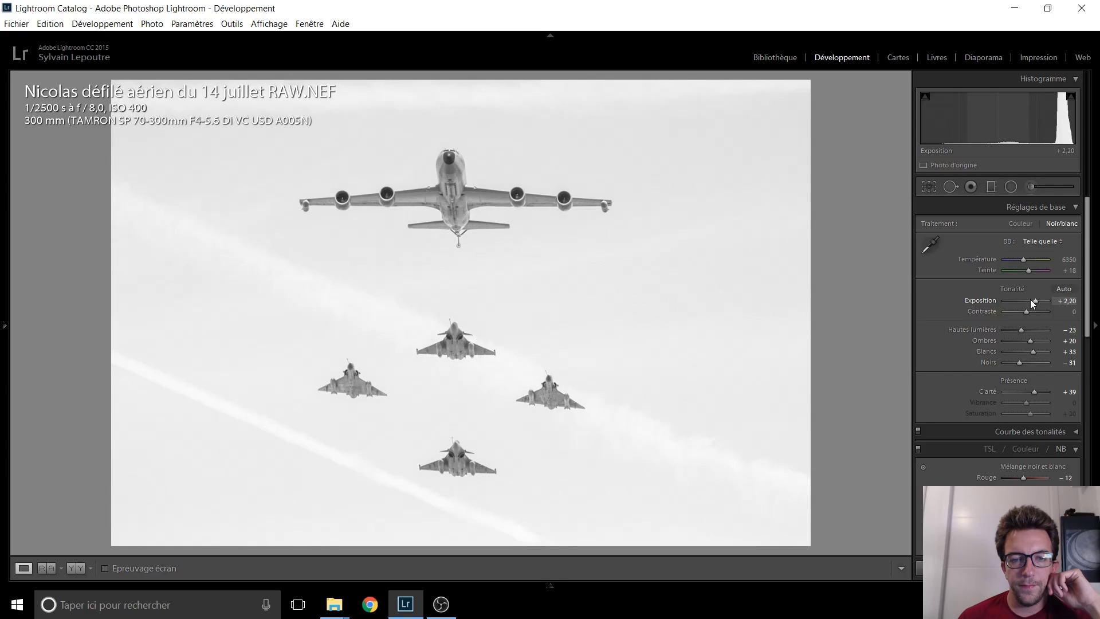
key("Down")
key("Down")
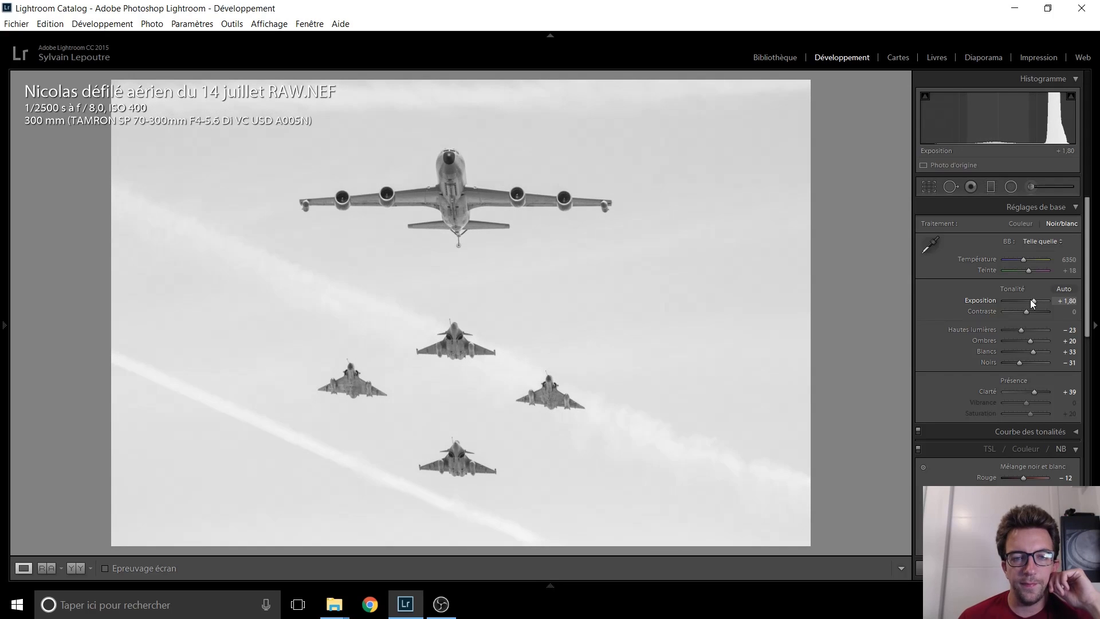
Strengthen the black-and-white rendering with Whites +47, Contrast +36, Clarity +55 and Shadows +39
mouse_move(1033, 351)
left_mouse_down()
mouse_move(1042, 352)
mouse_move(1022, 350)
mouse_move(1036, 352)
left_mouse_up()
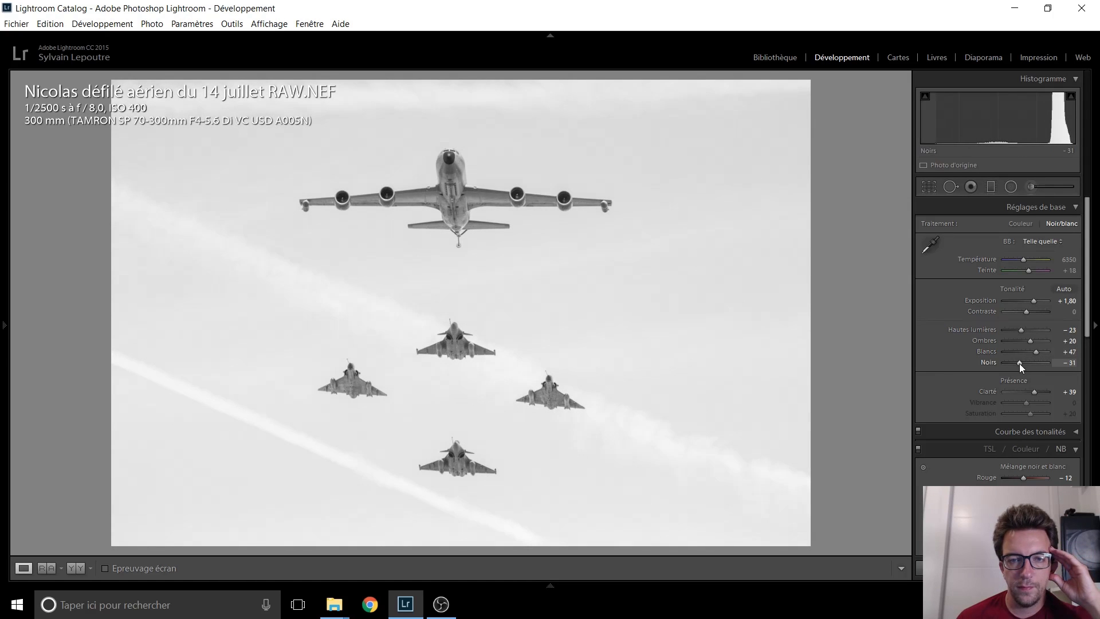
left_click_drag(1033, 301, 1032, 301)
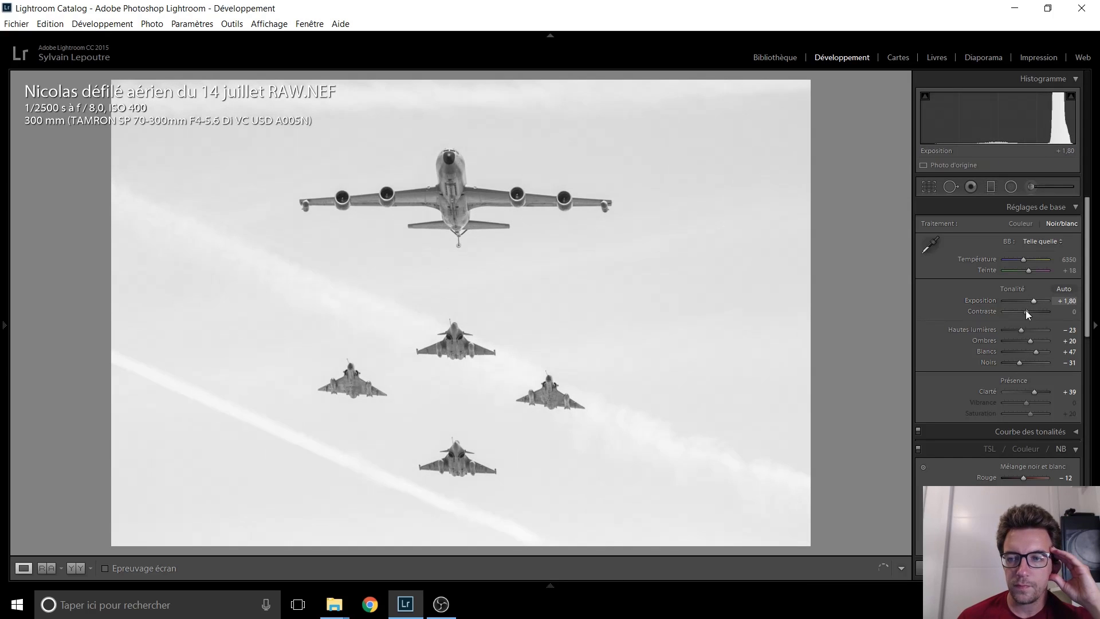
left_click_drag(1028, 313, 1036, 312)
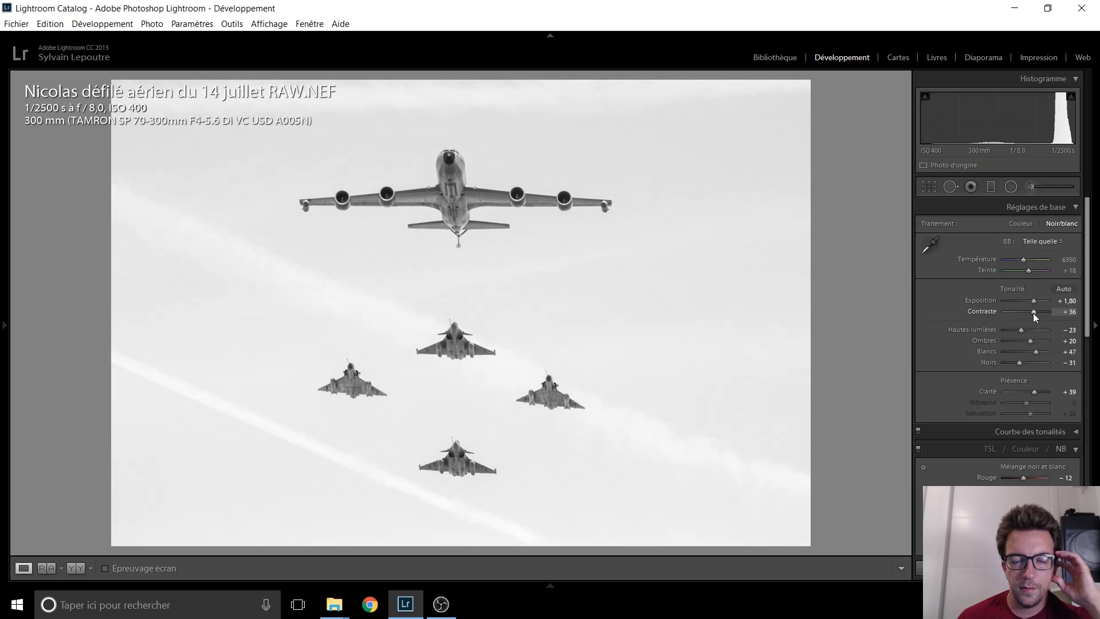
left_click_drag(1032, 391, 1035, 393)
left_click_drag(1030, 339, 1036, 342)
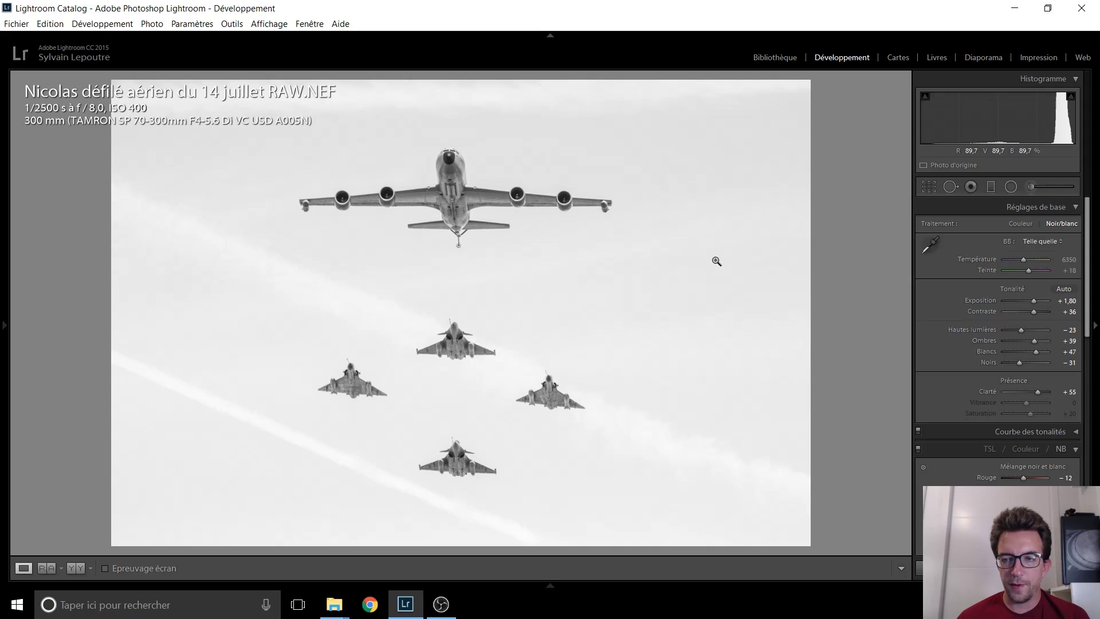
Set the sharpening amount of the air parade photo to 45
scroll(964, 367, "down", 5)
scroll(950, 359, "down", 5)
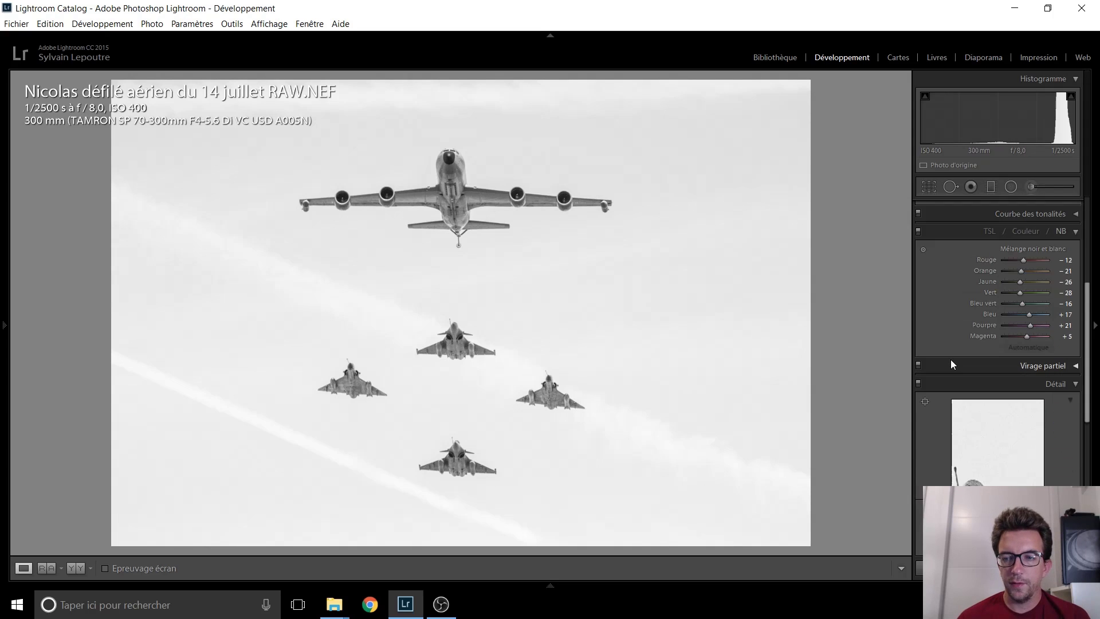
left_click(1010, 446)
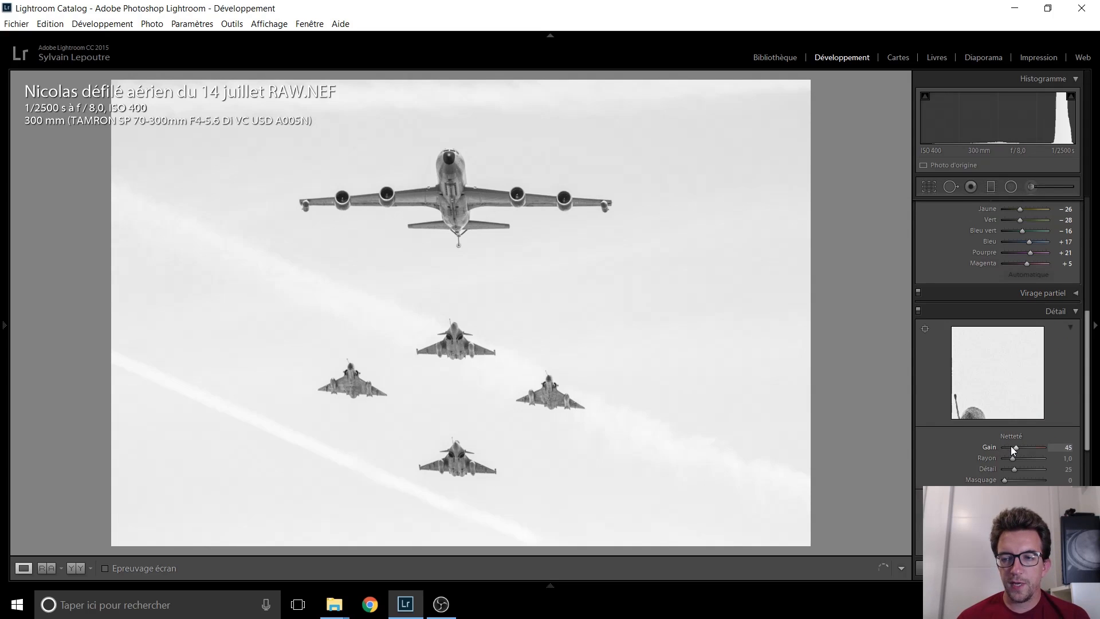
left_click_drag(1008, 445, 1006, 445)
scroll(973, 447, "down", 5)
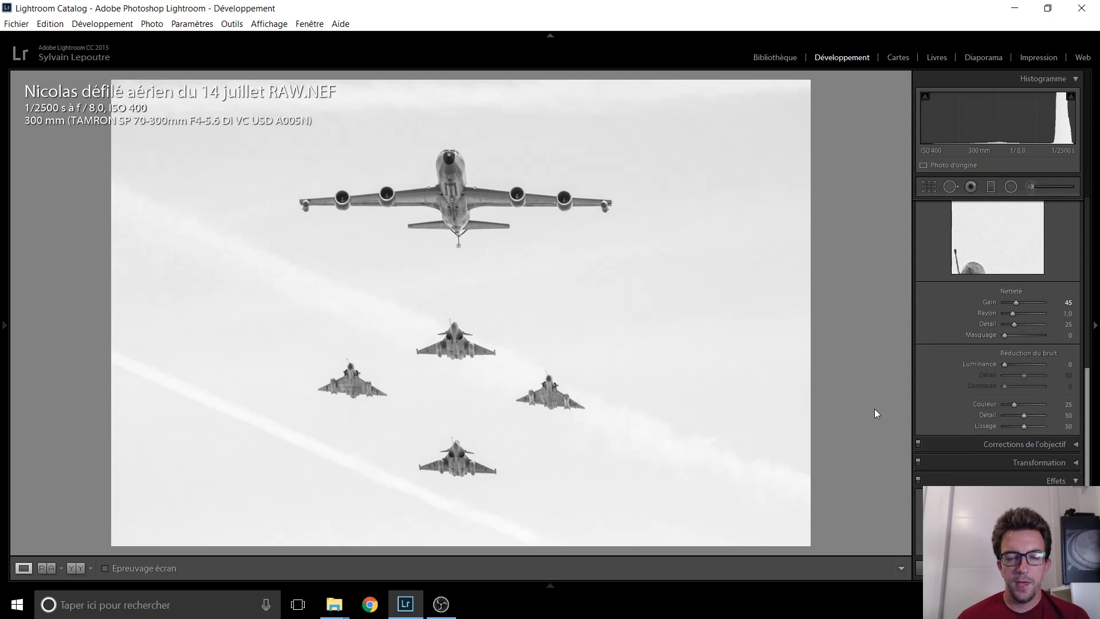
Try a post-crop vignette amount of -20 on the air parade photo and reset it to its default
scroll(954, 343, "down", 4)
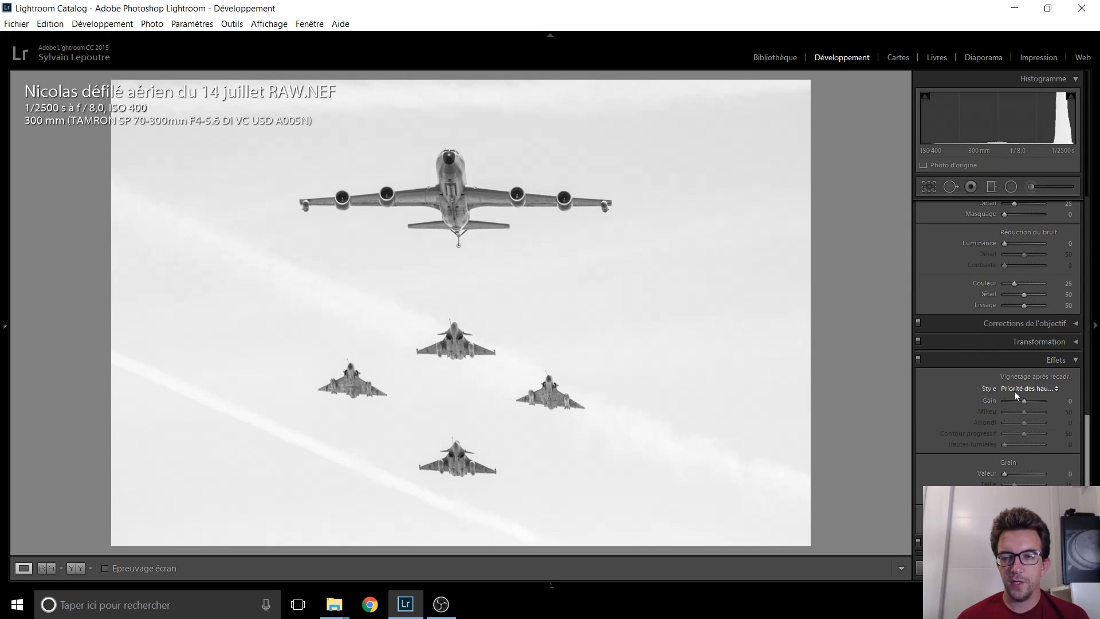
scroll(1023, 399, "down", 4)
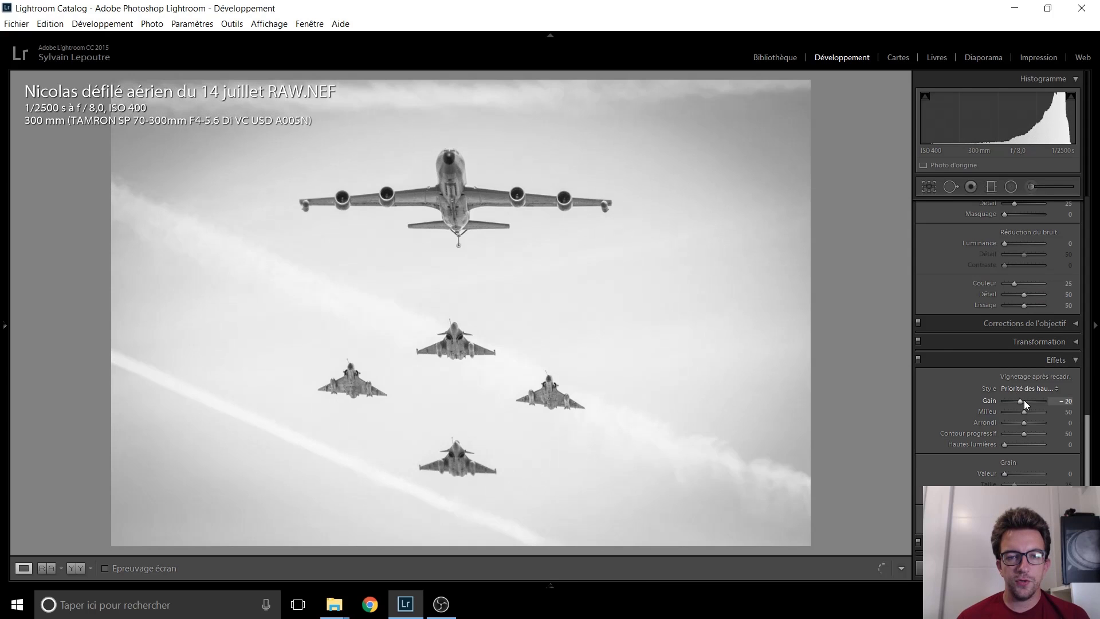
double_click(1023, 401)
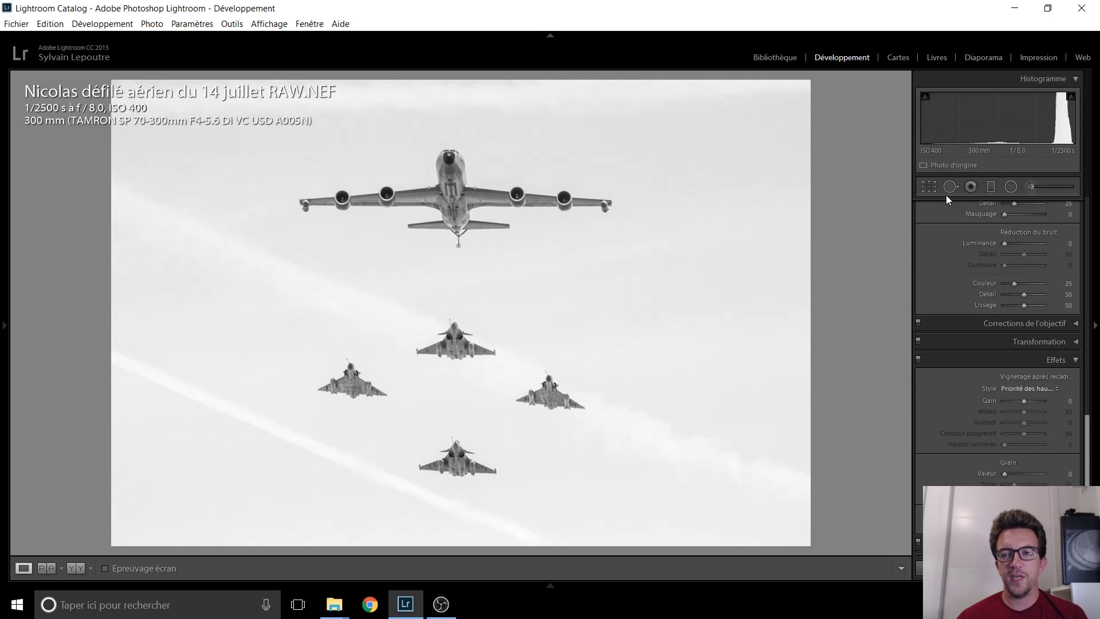
Crop the air parade photo to a centered 1 x 1 square and apply the crop
left_click(928, 186)
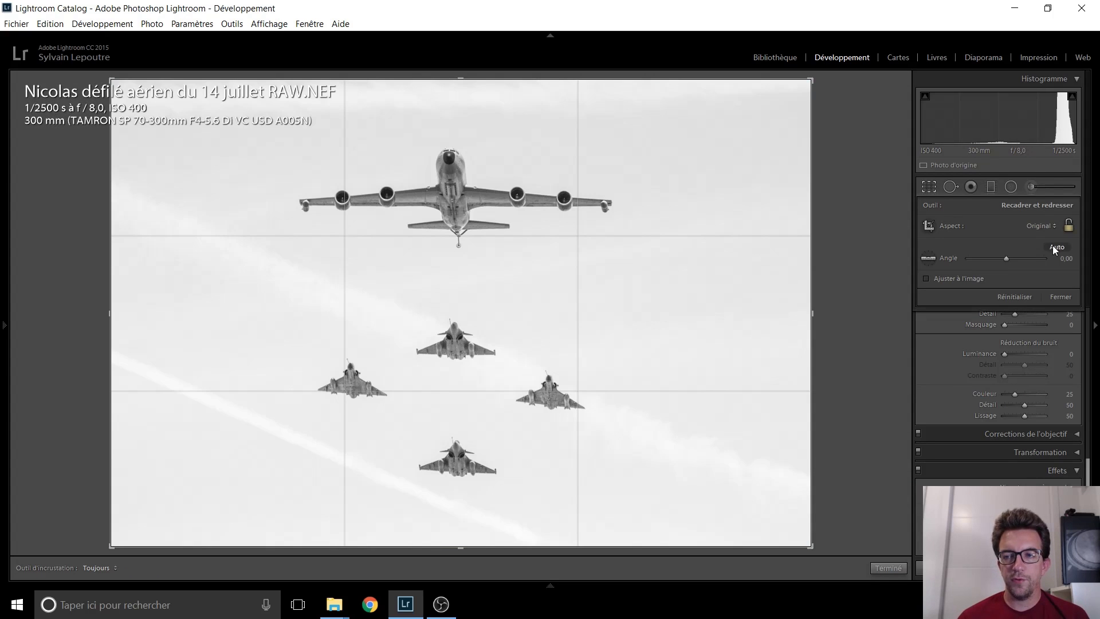
left_click(1050, 229)
left_click(972, 283)
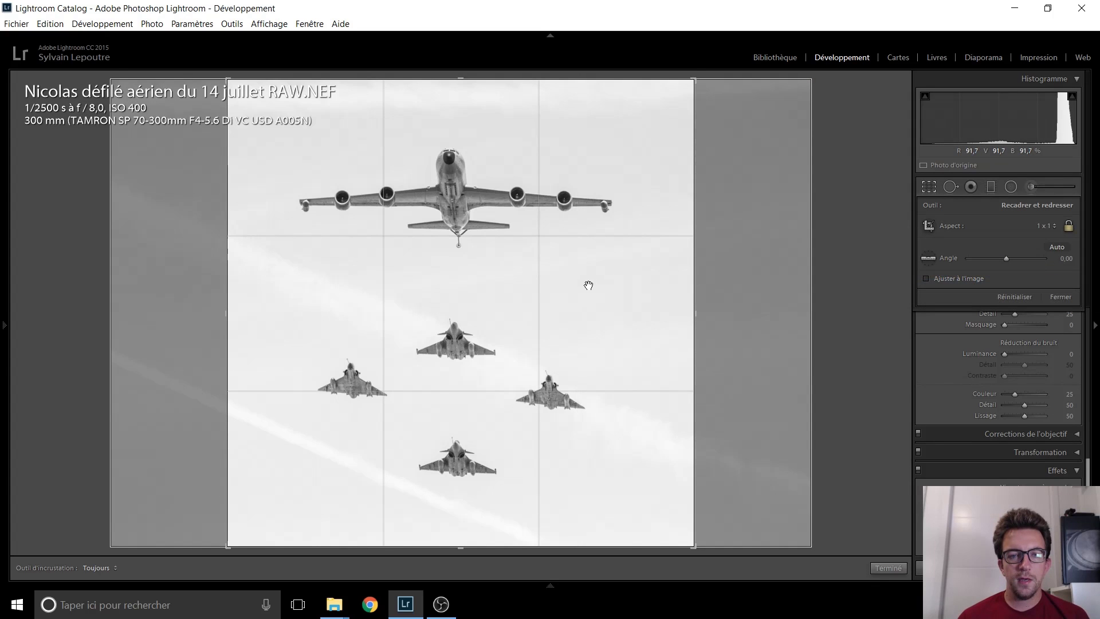
key("Return")
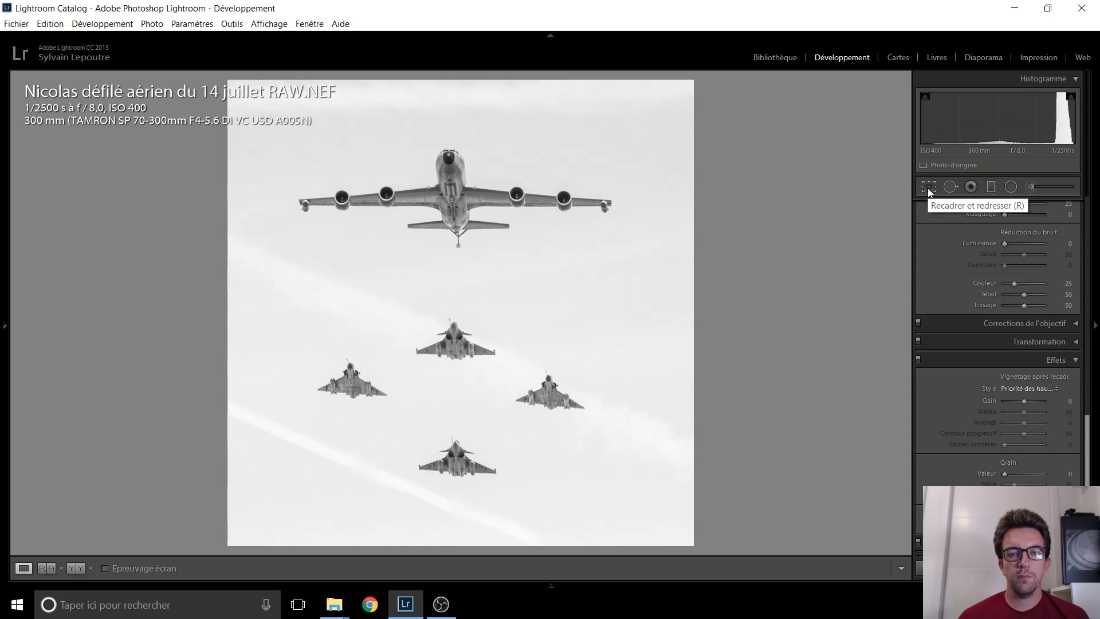
scroll(939, 342, "up", 10)
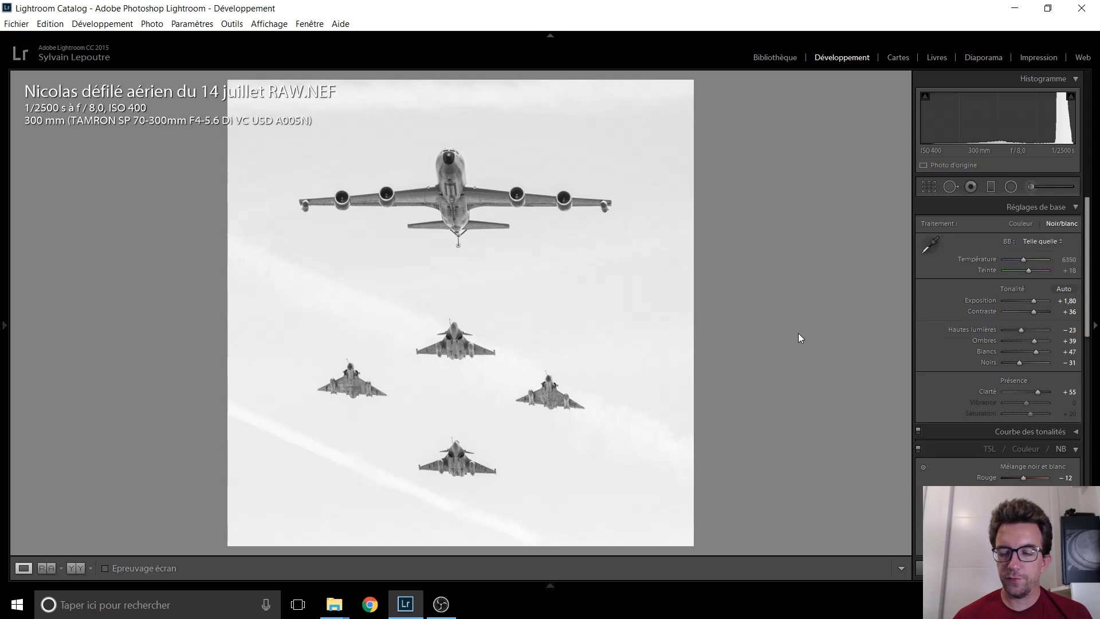
Compare the square black-and-white RAW version with the color JPG version of the air parade by switching between both photos
key("Right")
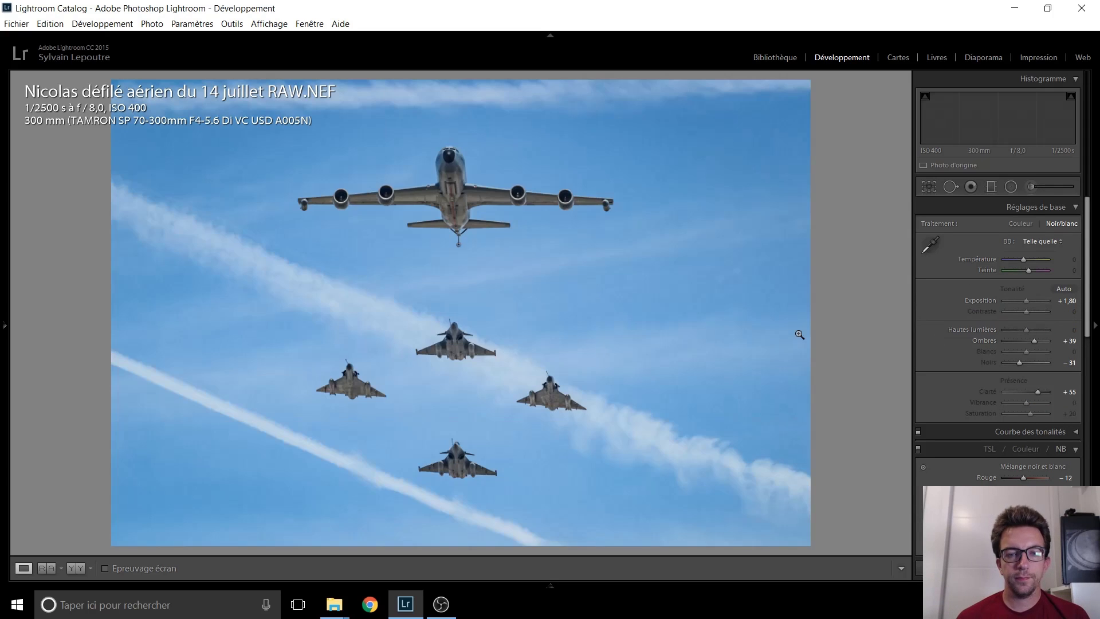
key("Left")
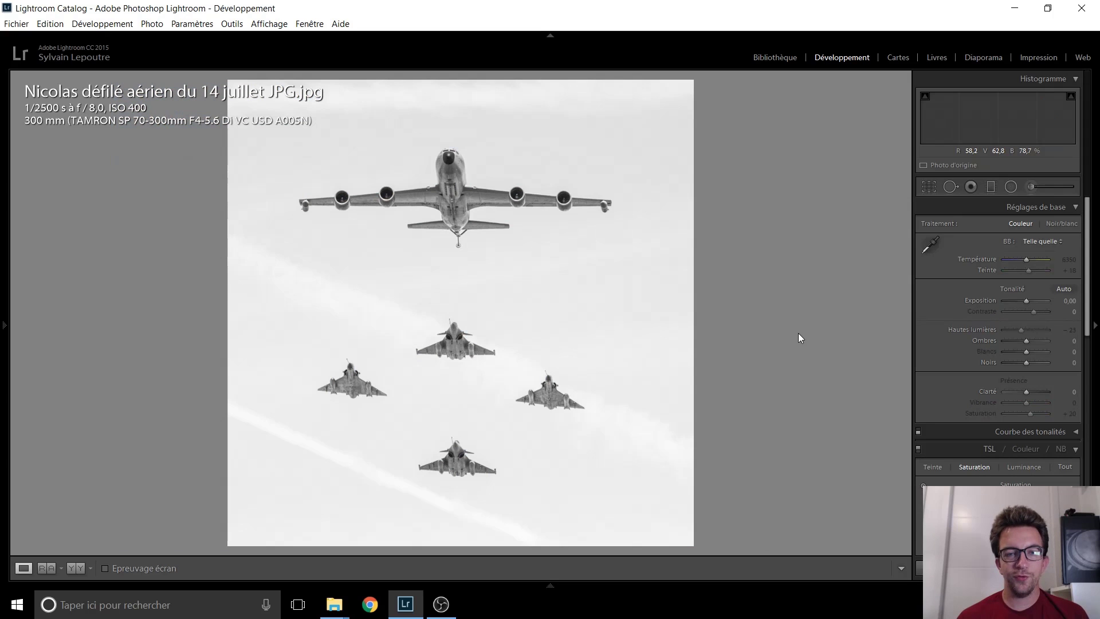
key("Right")
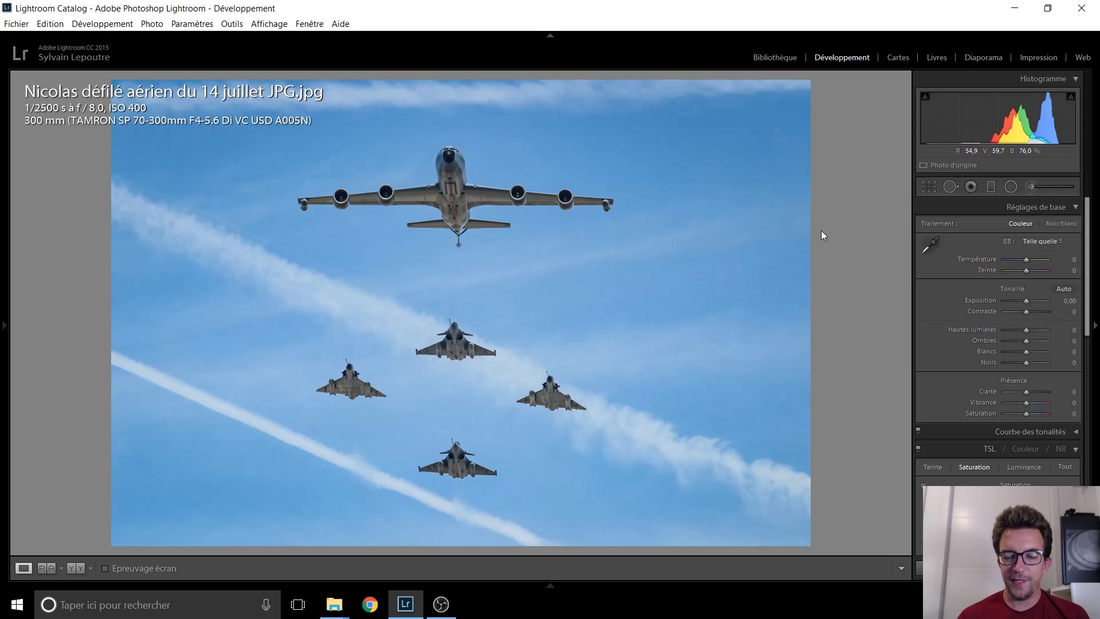
key("Left")
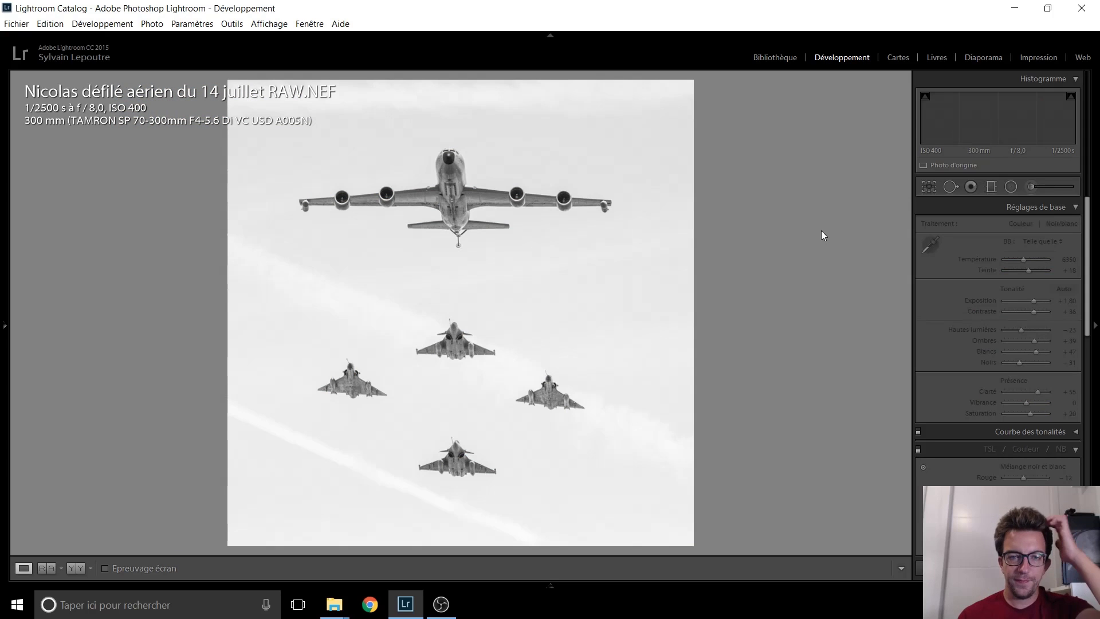
key("Right")
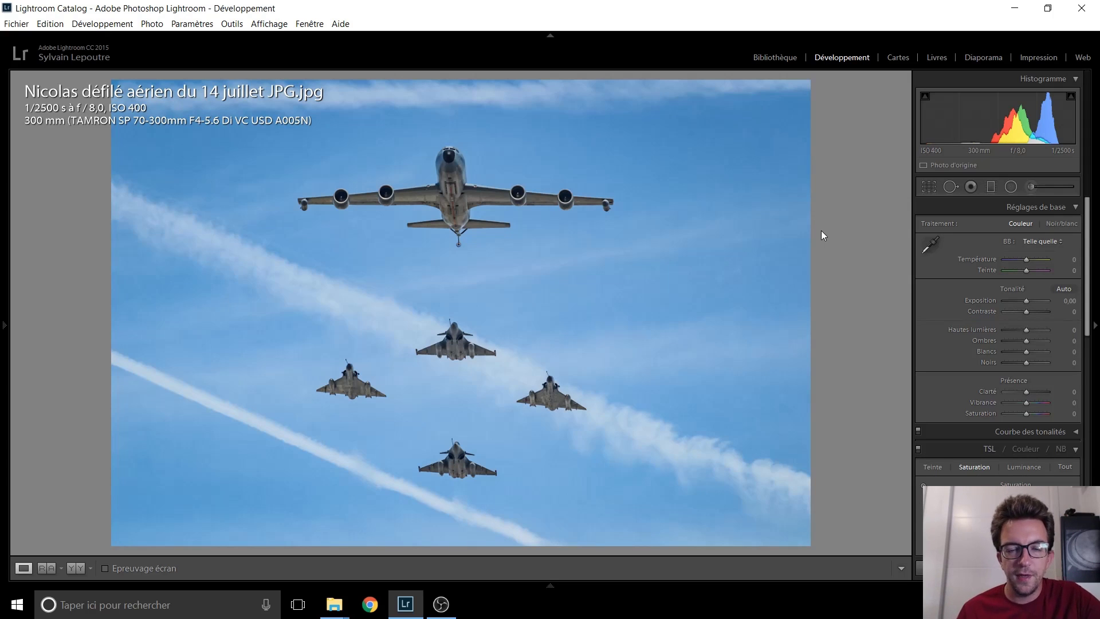
key("Left")
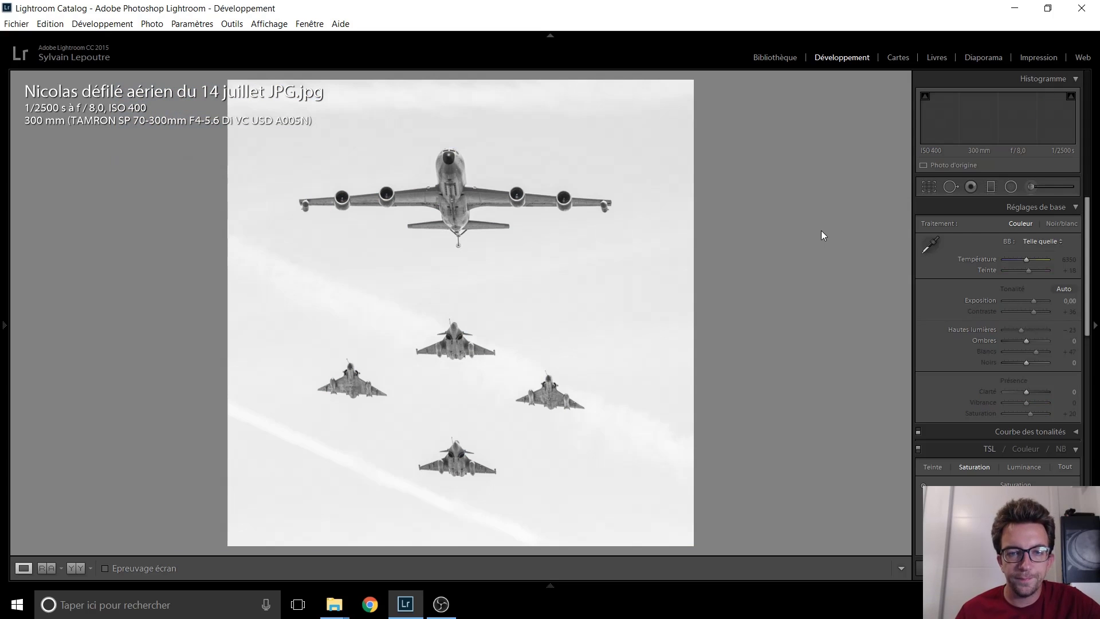
key("Right")
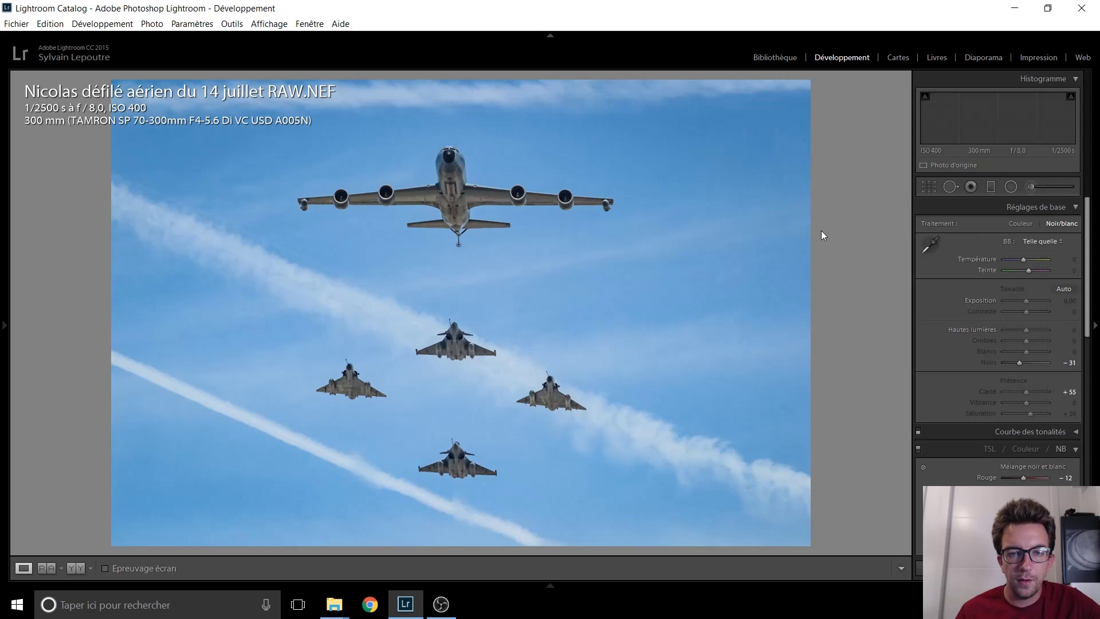